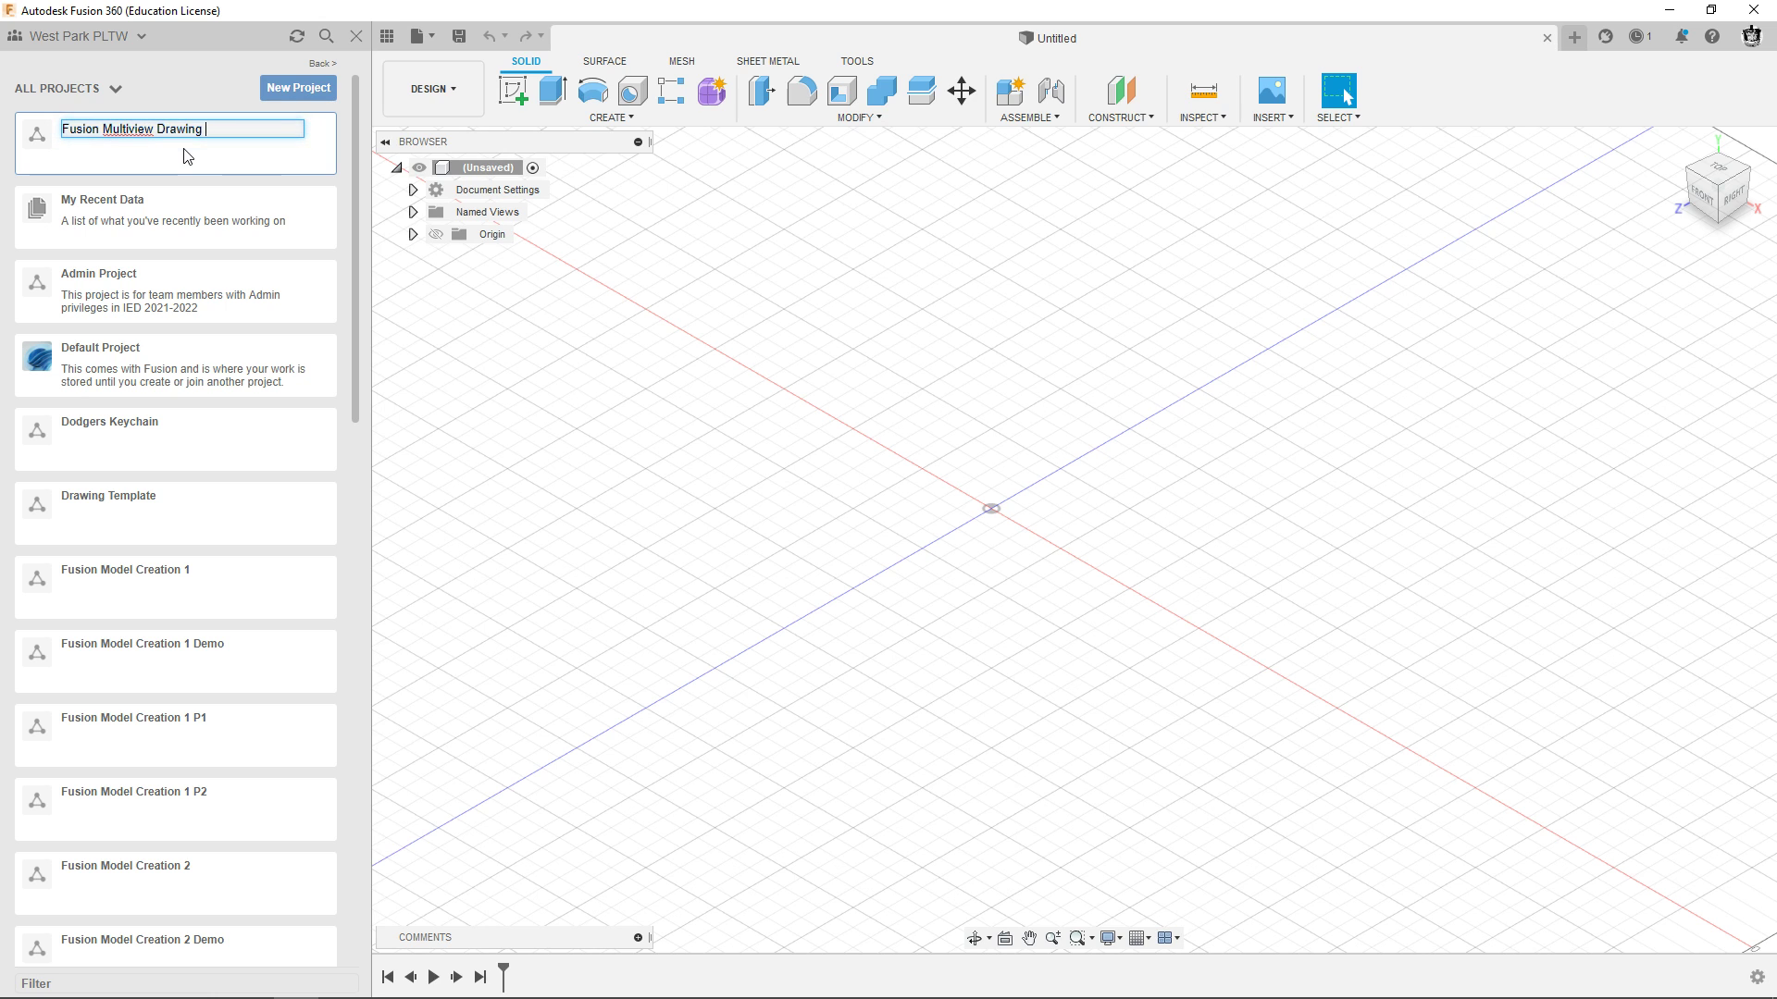
# Name the new project "Fusion Multiview Drawing Demo" and open it.
pyautogui.write('Demo')
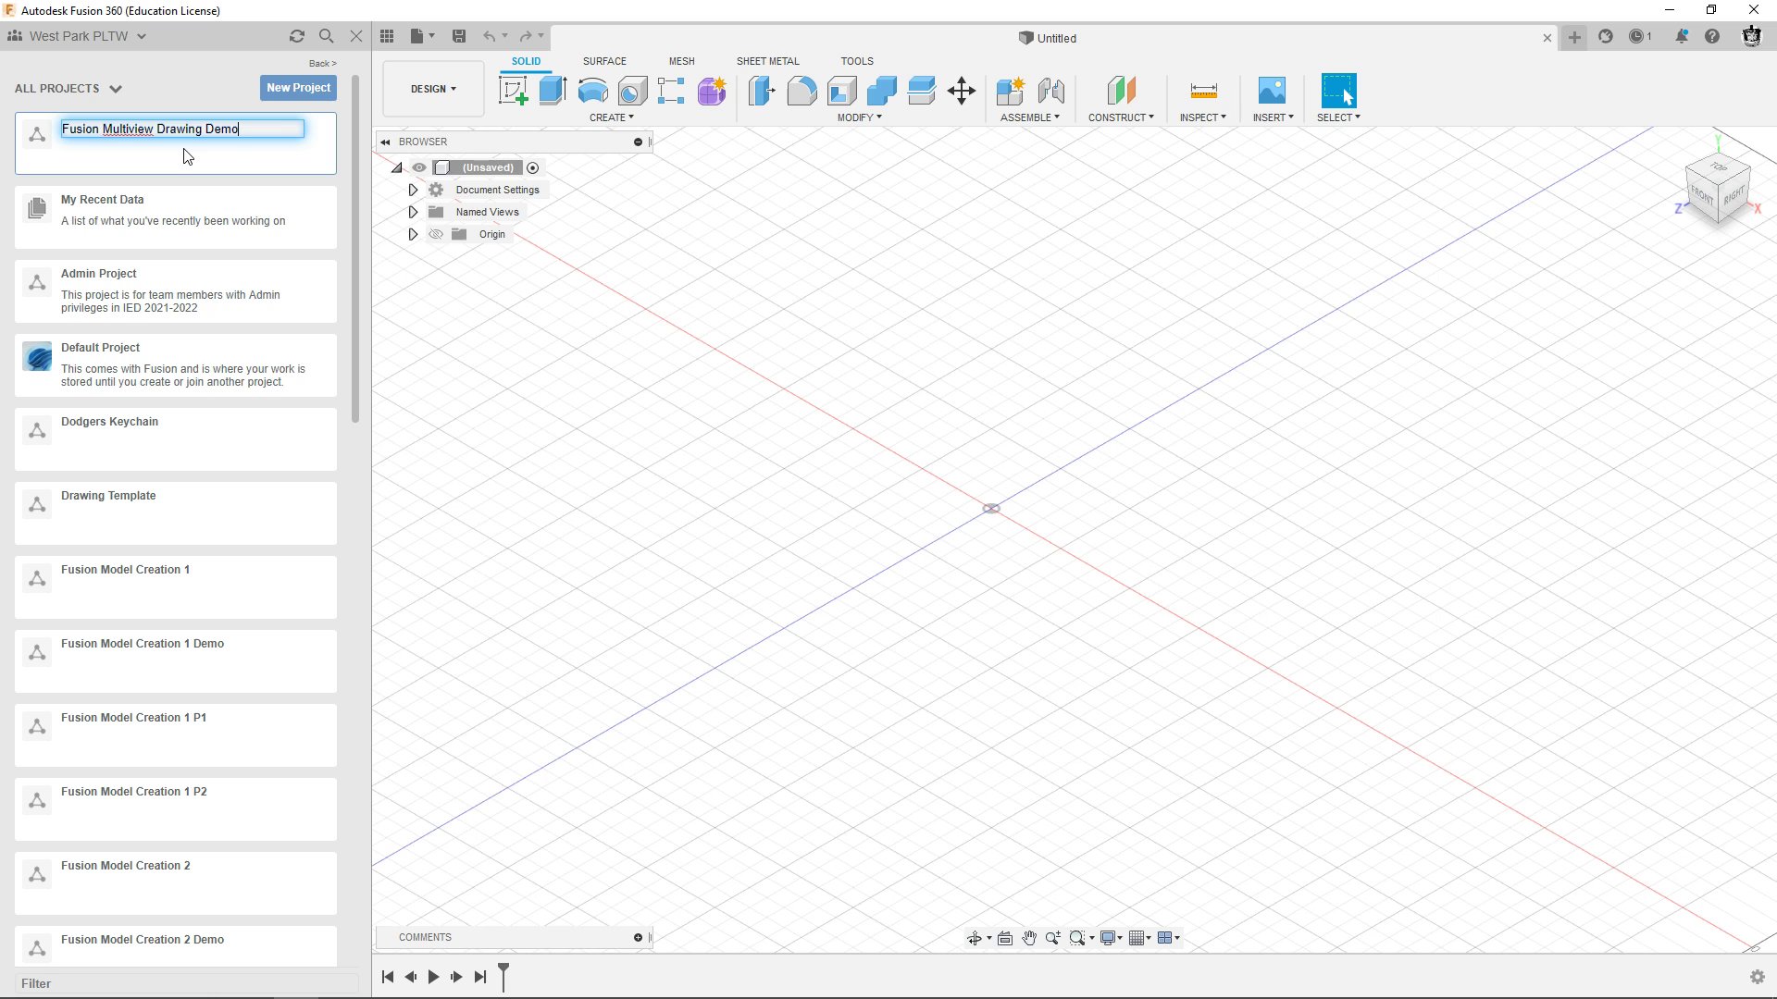
pyautogui.press('Return')
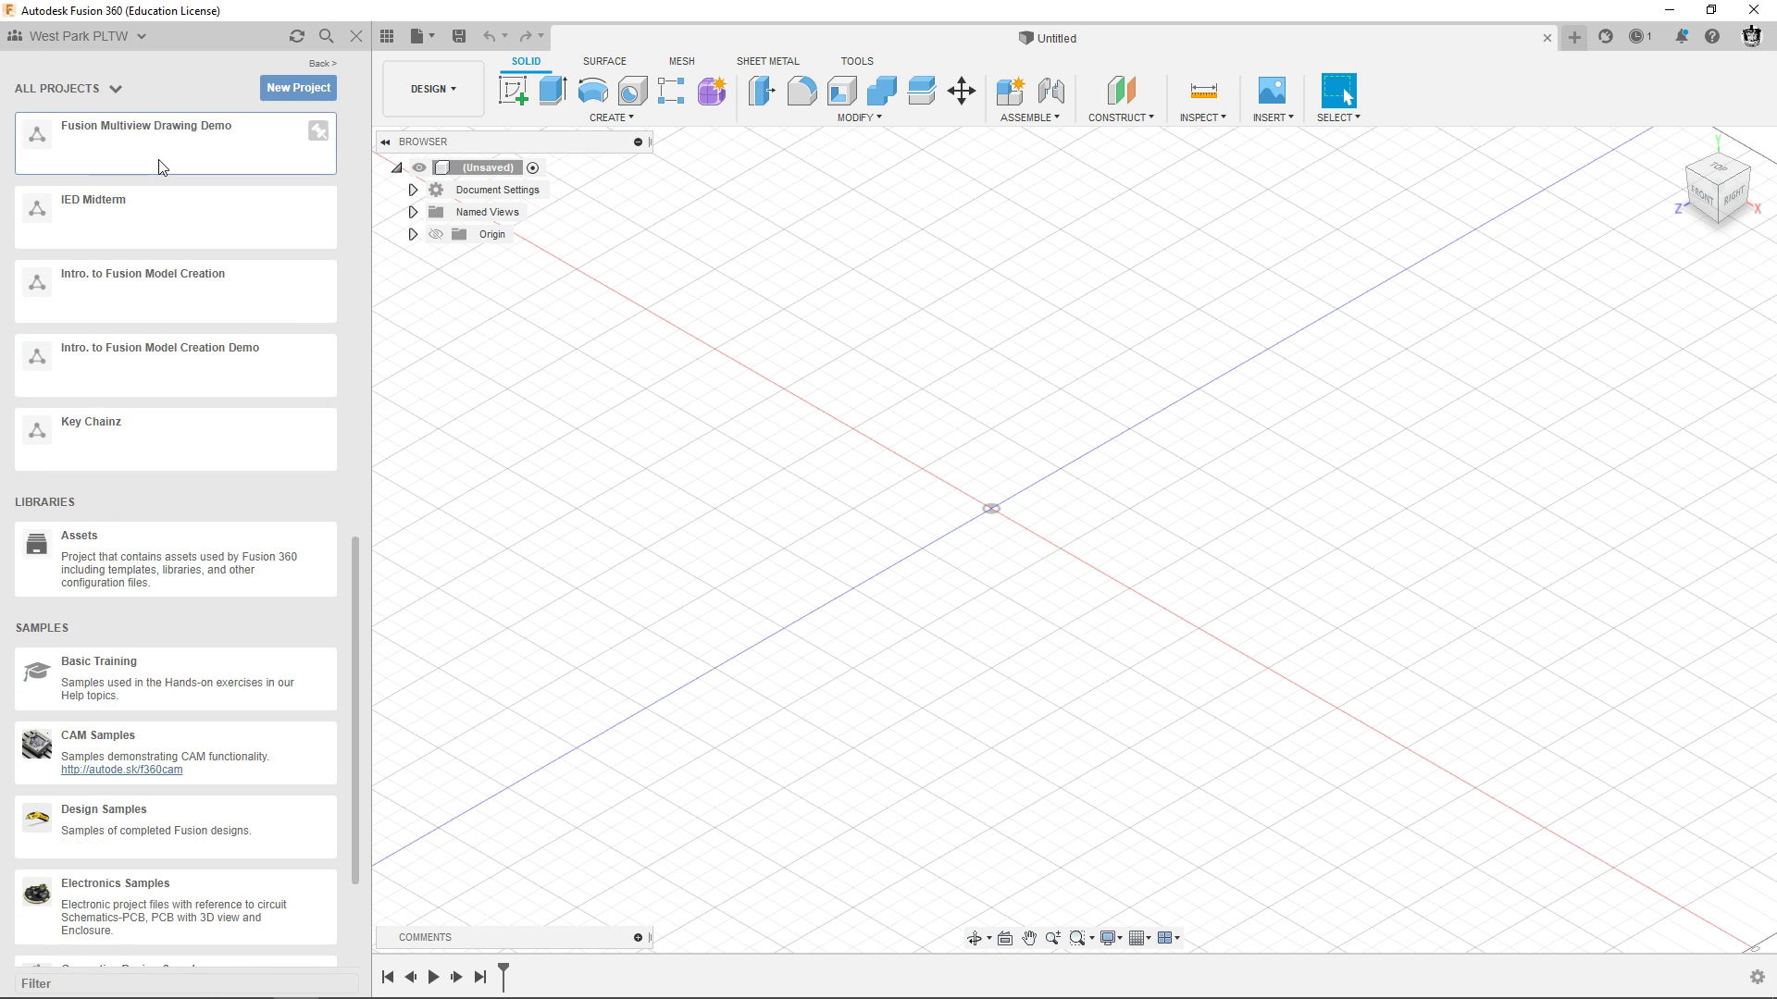
pyautogui.click(155, 134)
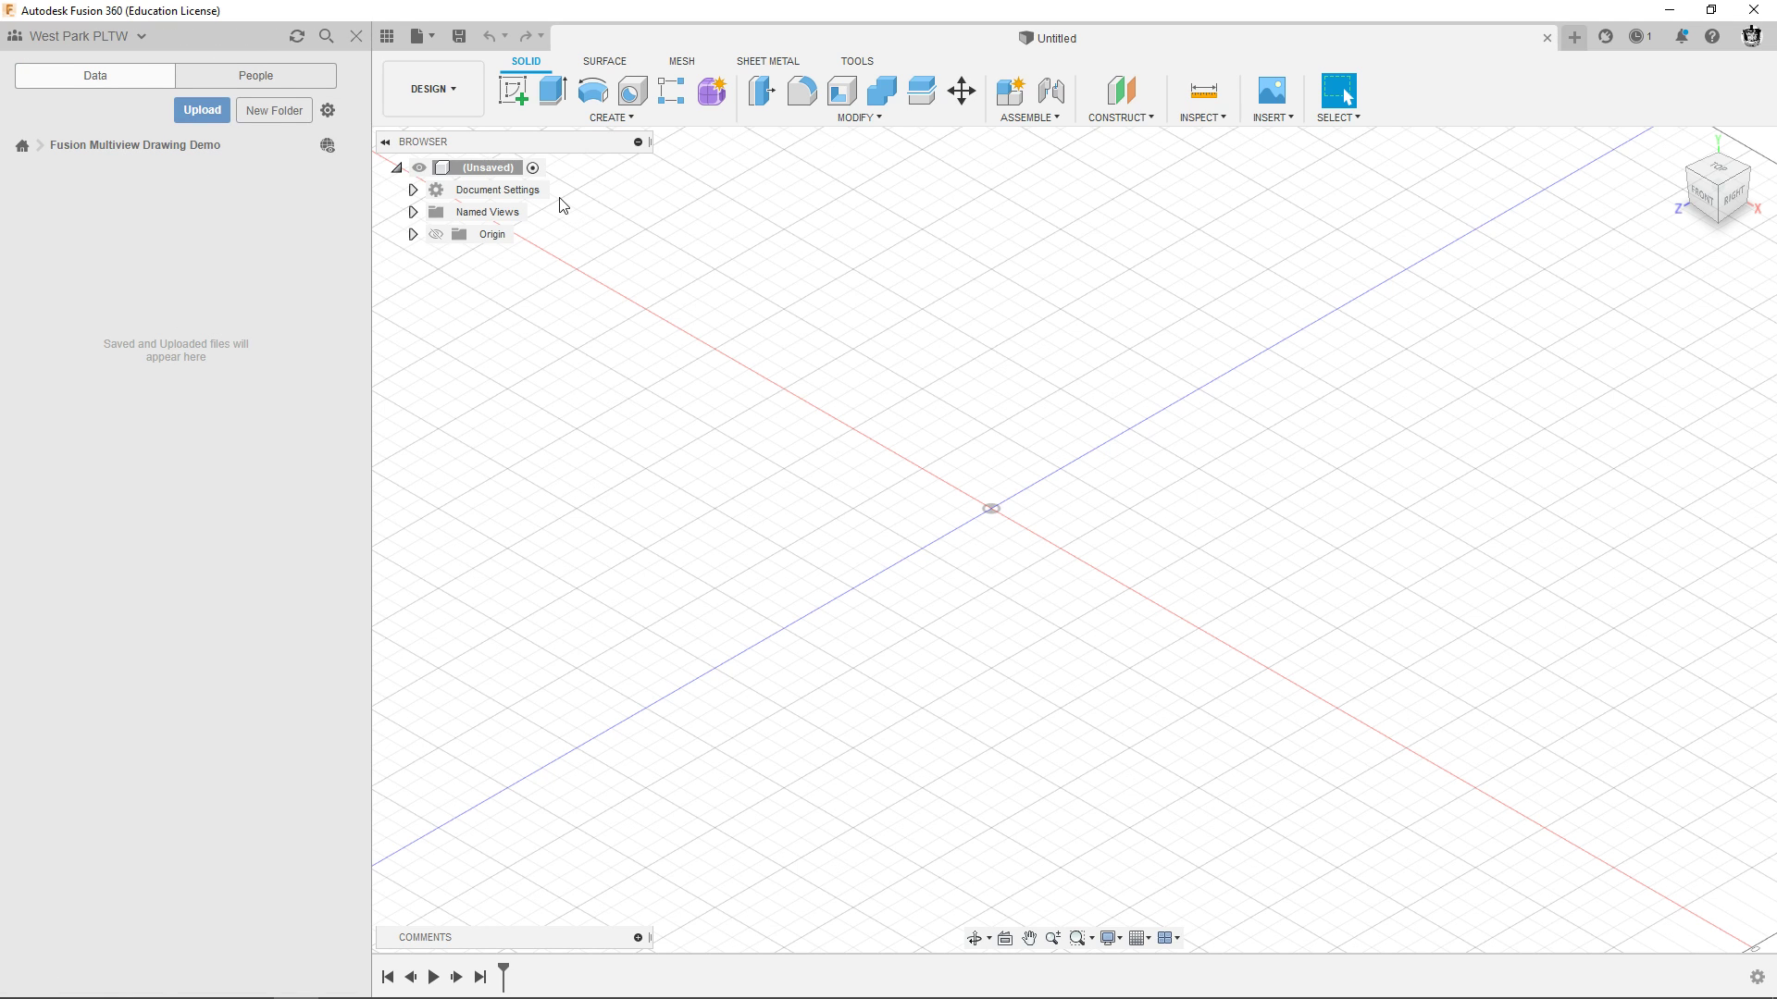
# Switch to Block Drawing.pdf in Chrome, enlarge it, and examine the block's overall width, height and depth dimensions.
pyautogui.hotkey('alt', 'Tab')
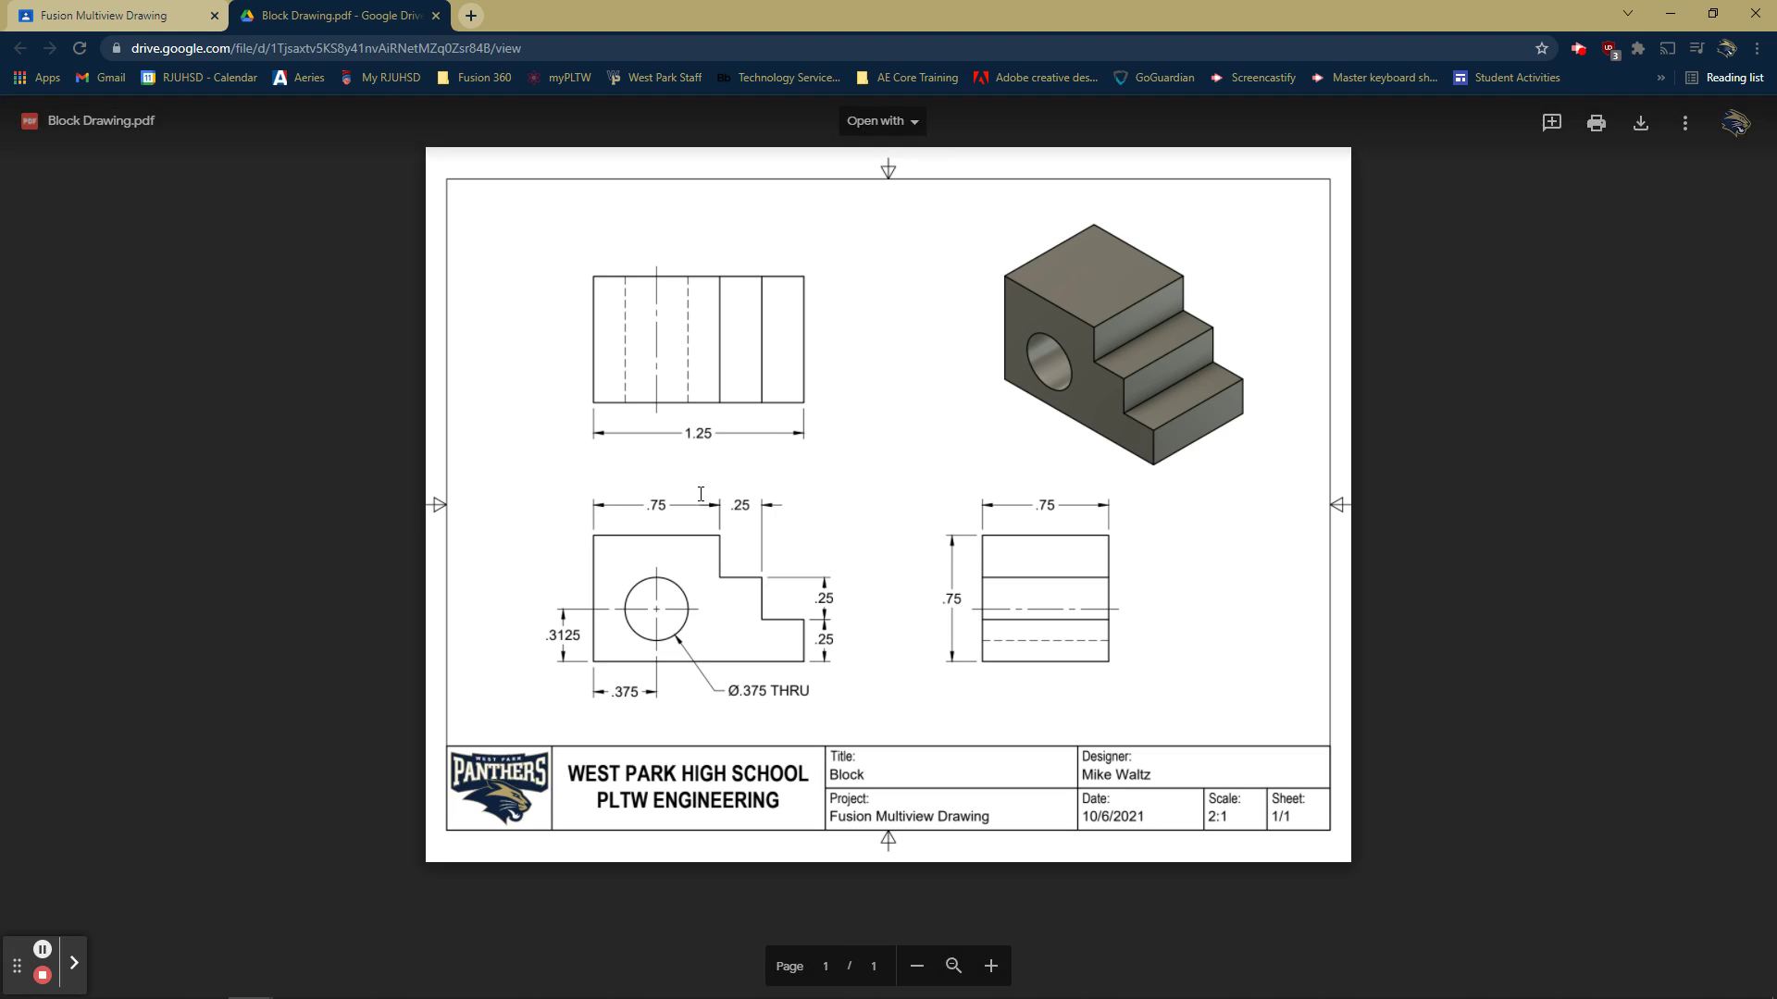
pyautogui.click(991, 966)
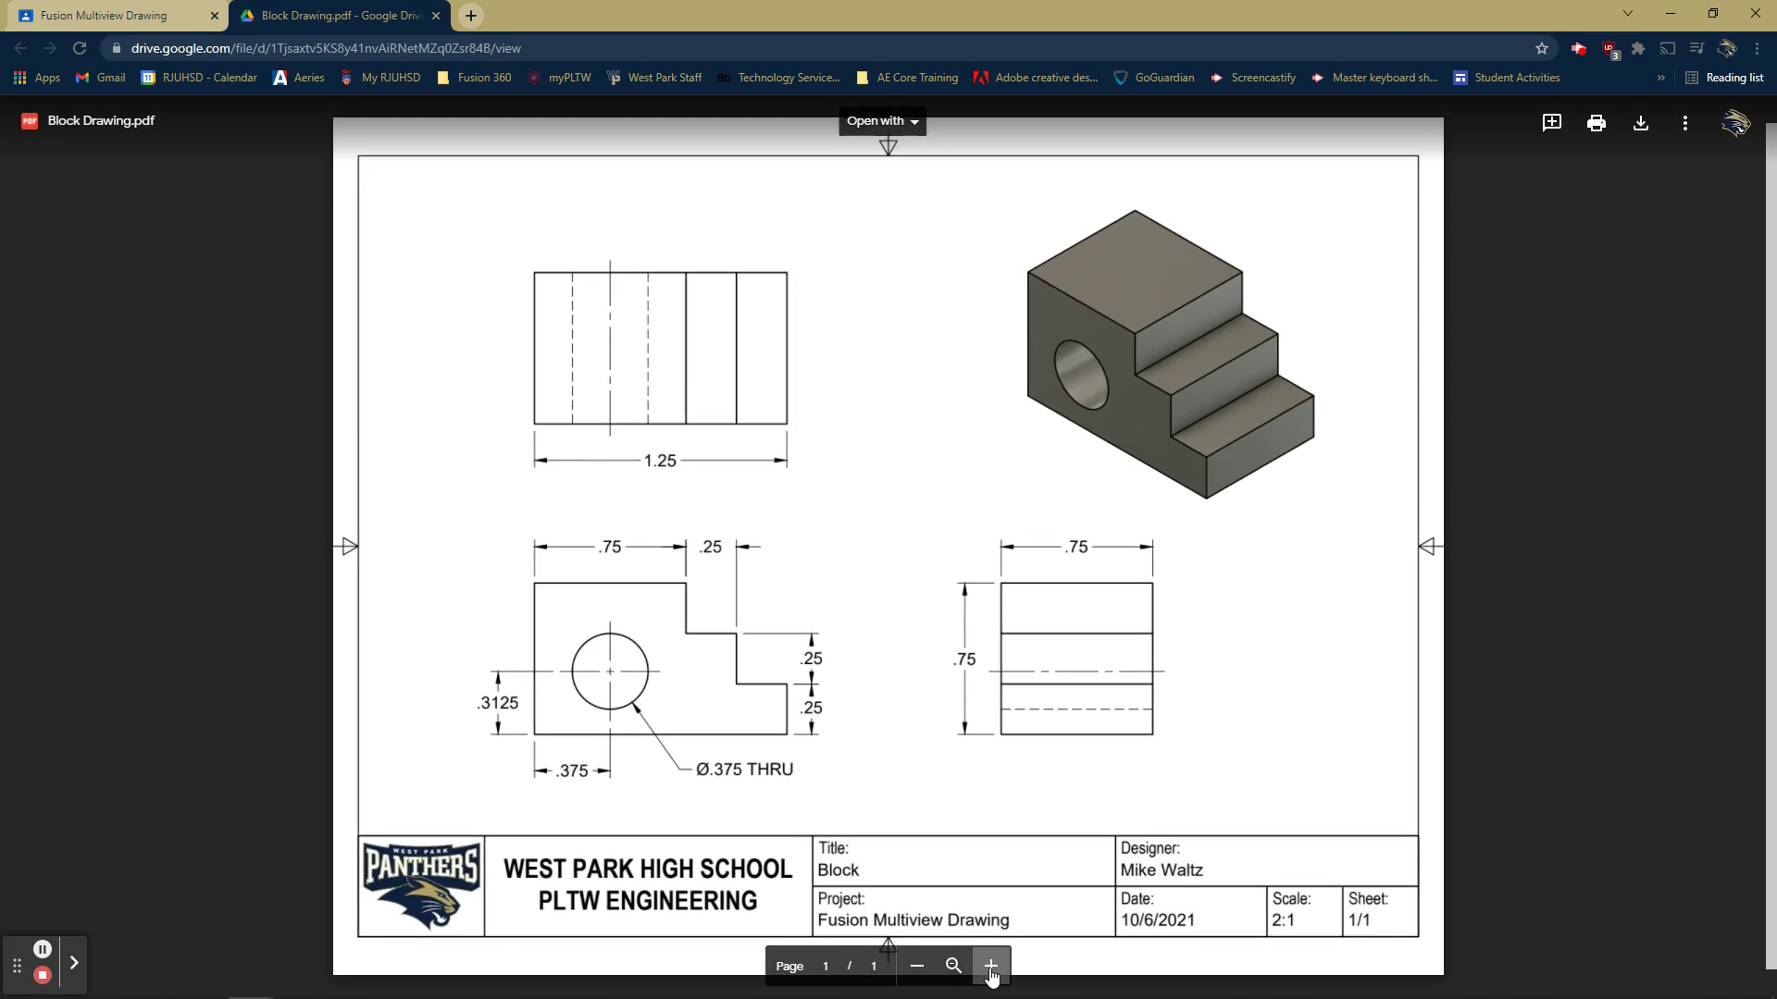
pyautogui.click(991, 966)
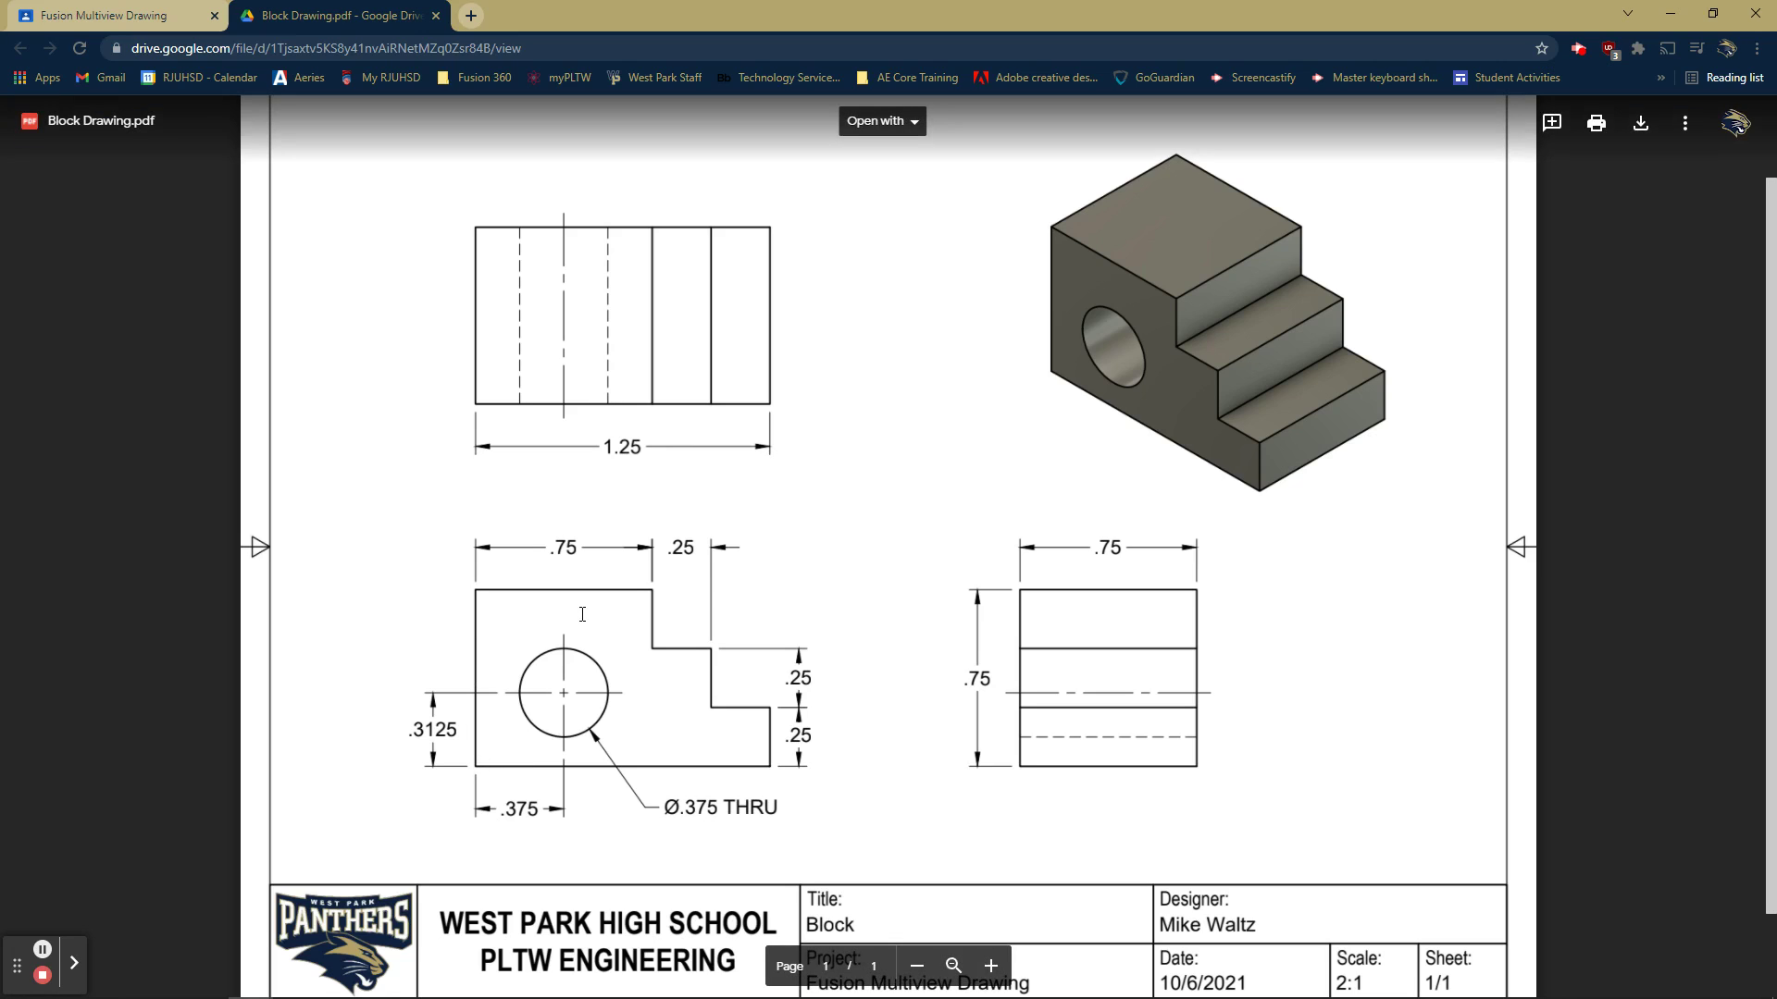
pyautogui.click(740, 700)
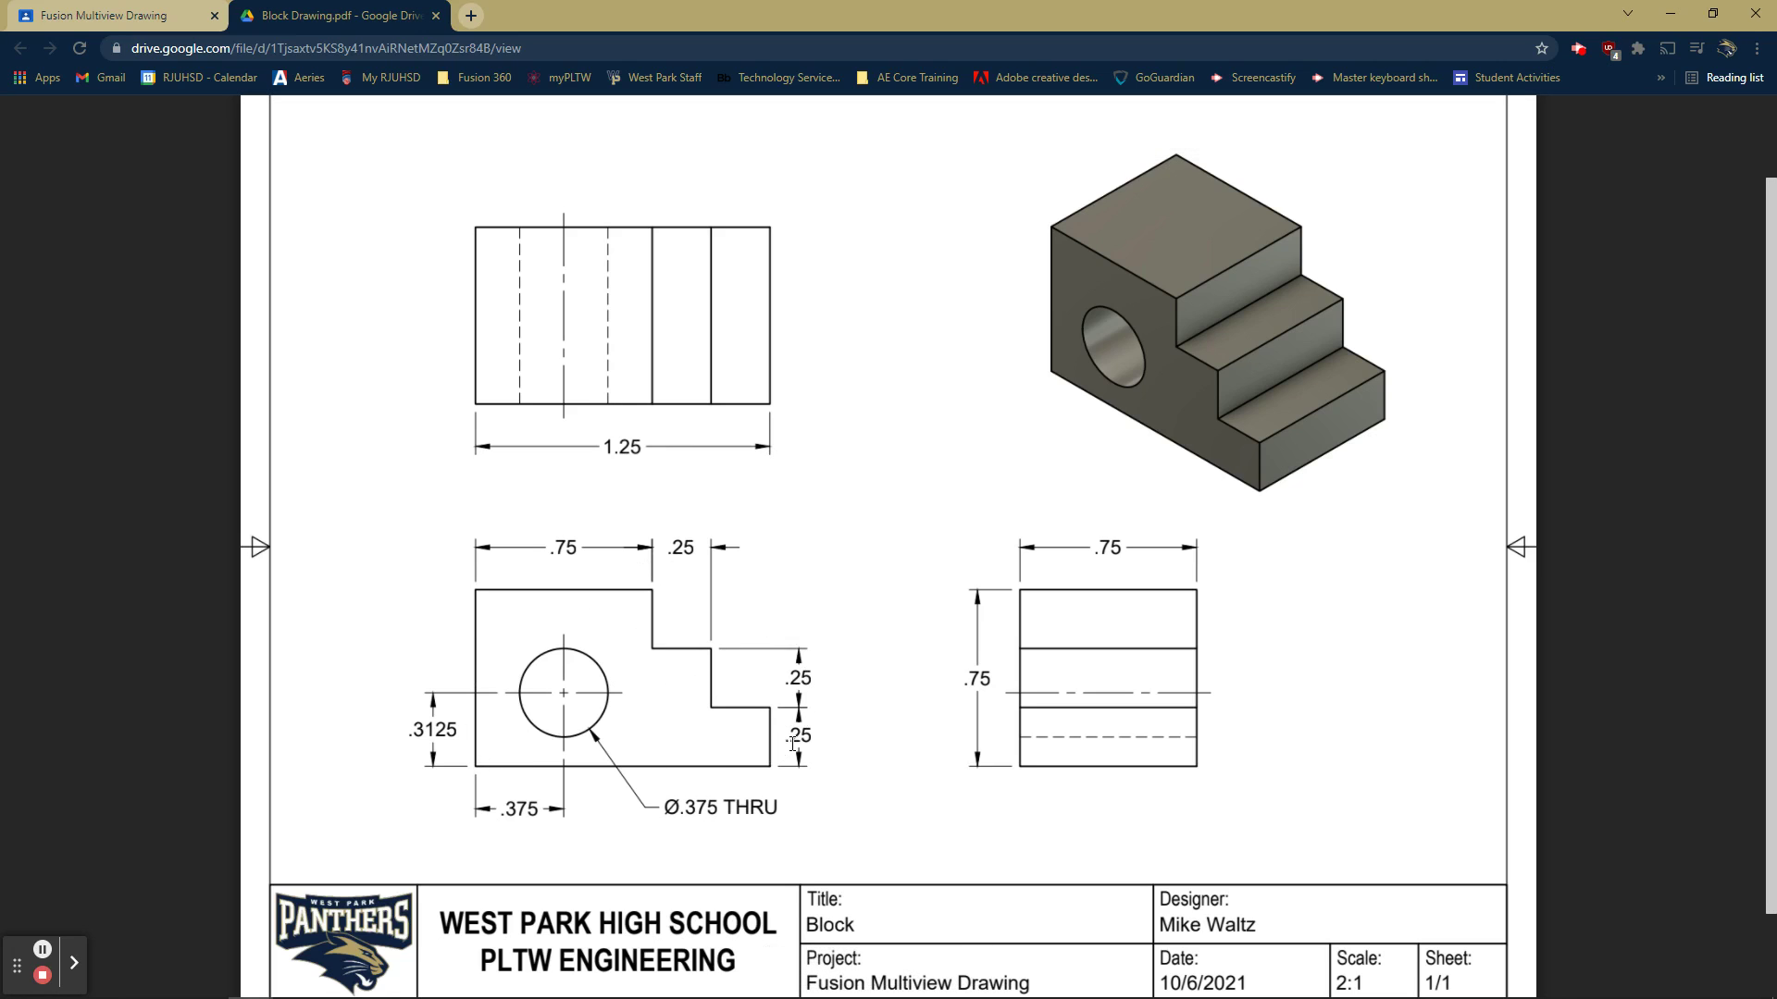
pyautogui.press('ctrl')
pyautogui.press('ctrl')
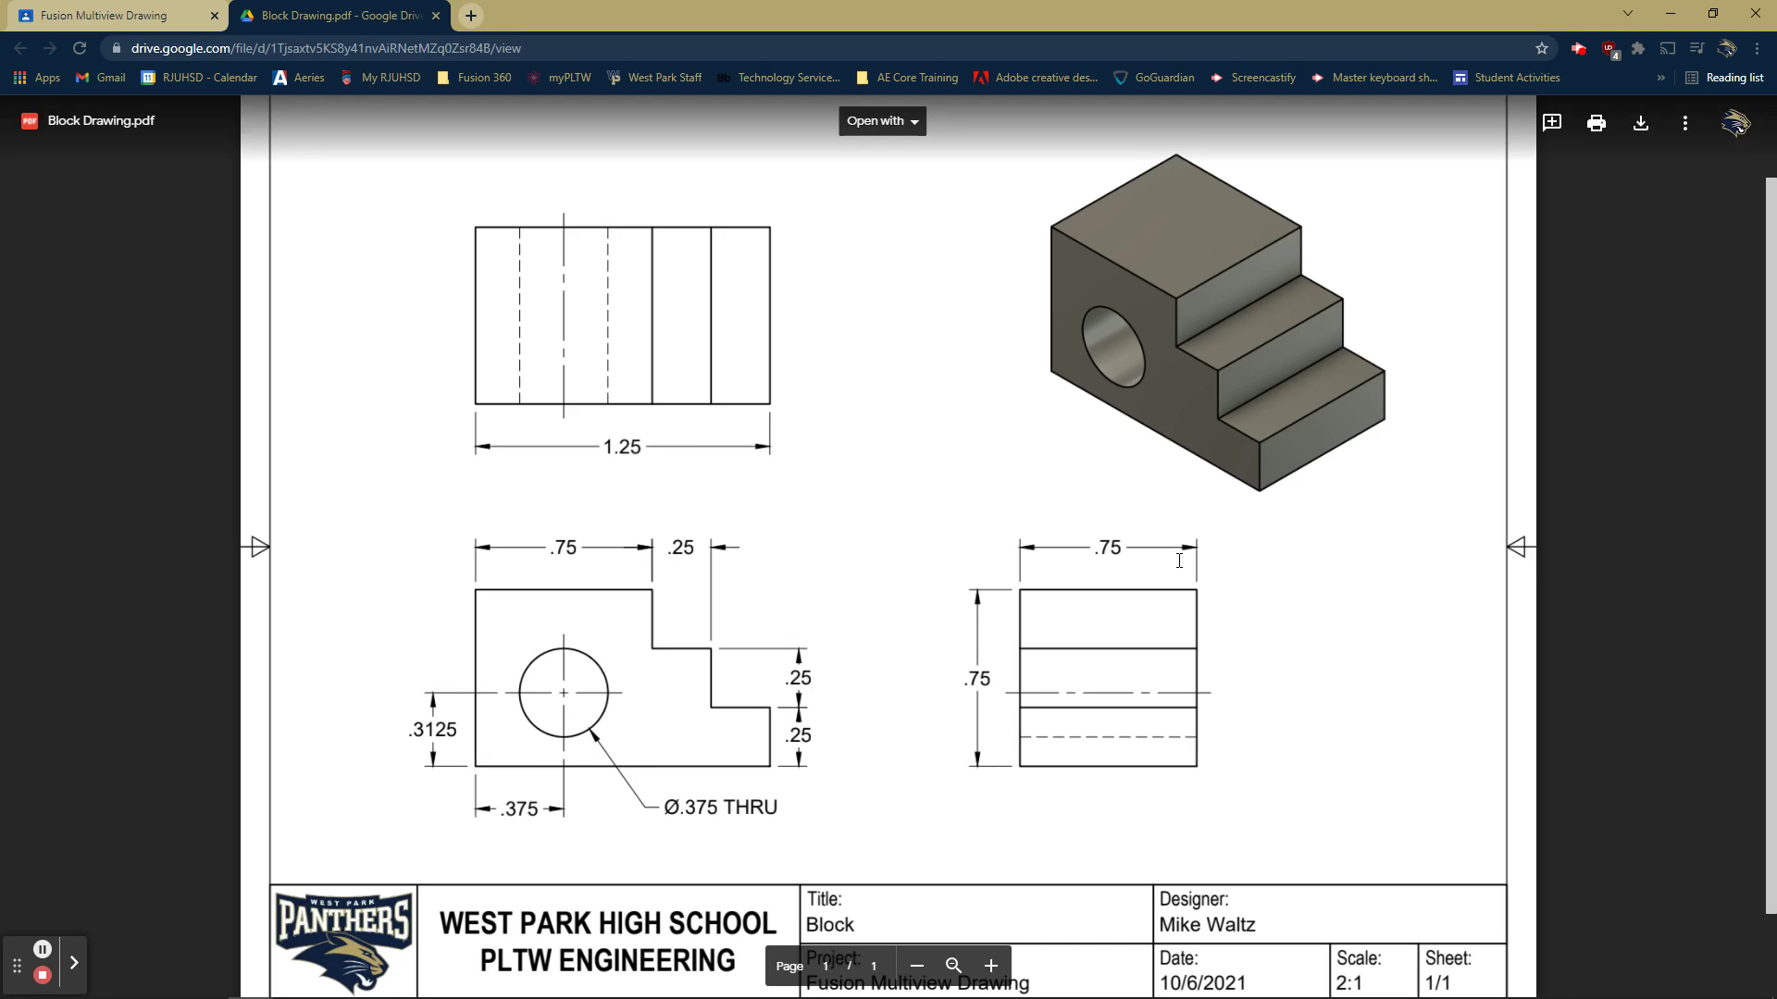
pyautogui.press('ctrl')
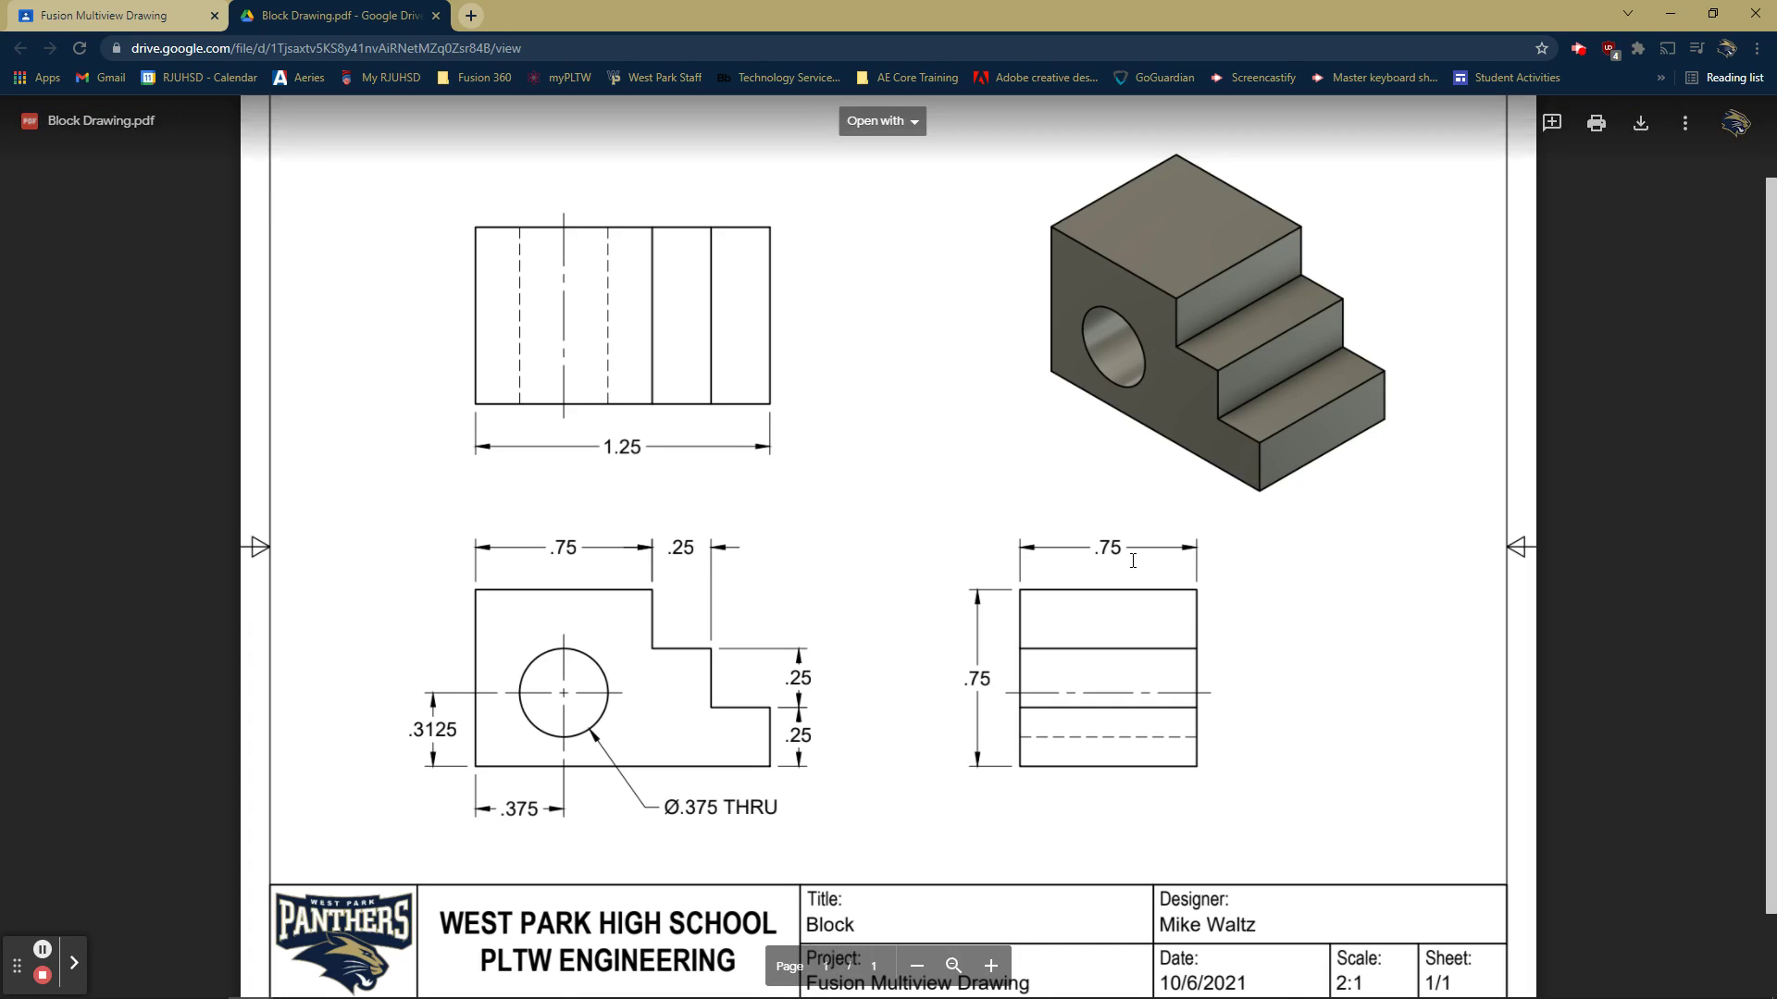
pyautogui.press('ctrl')
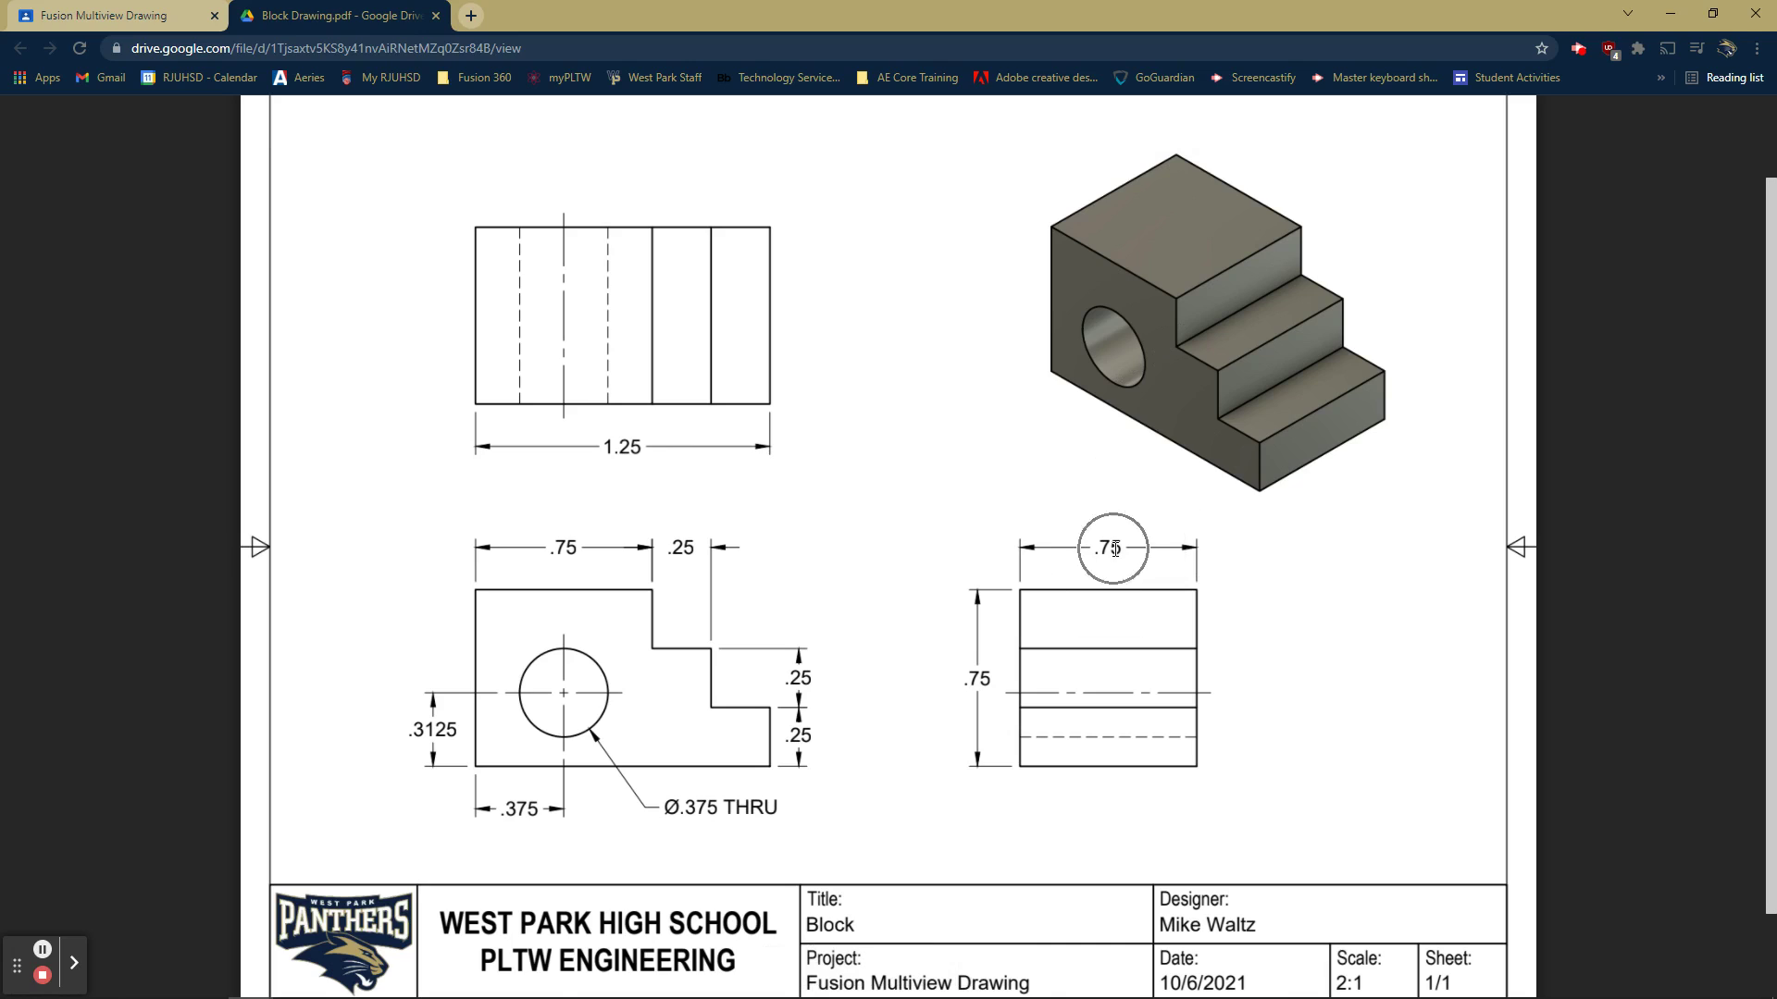
pyautogui.press('ctrl')
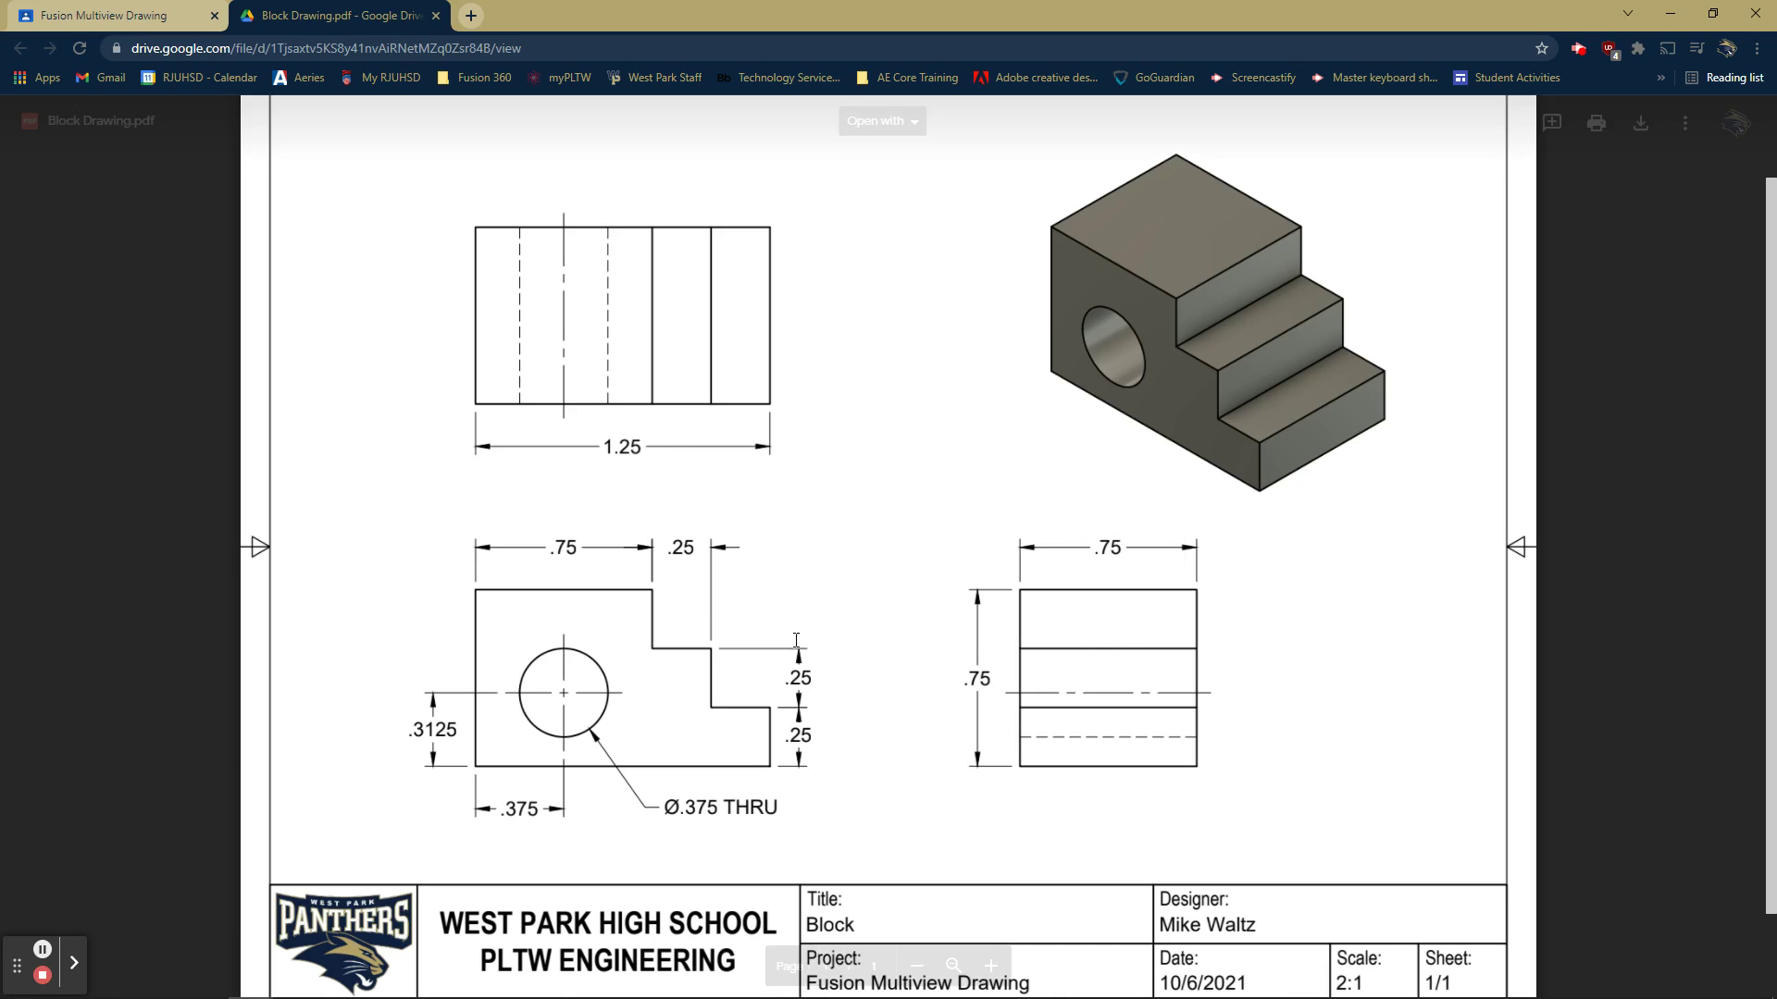
pyautogui.press('ctrl')
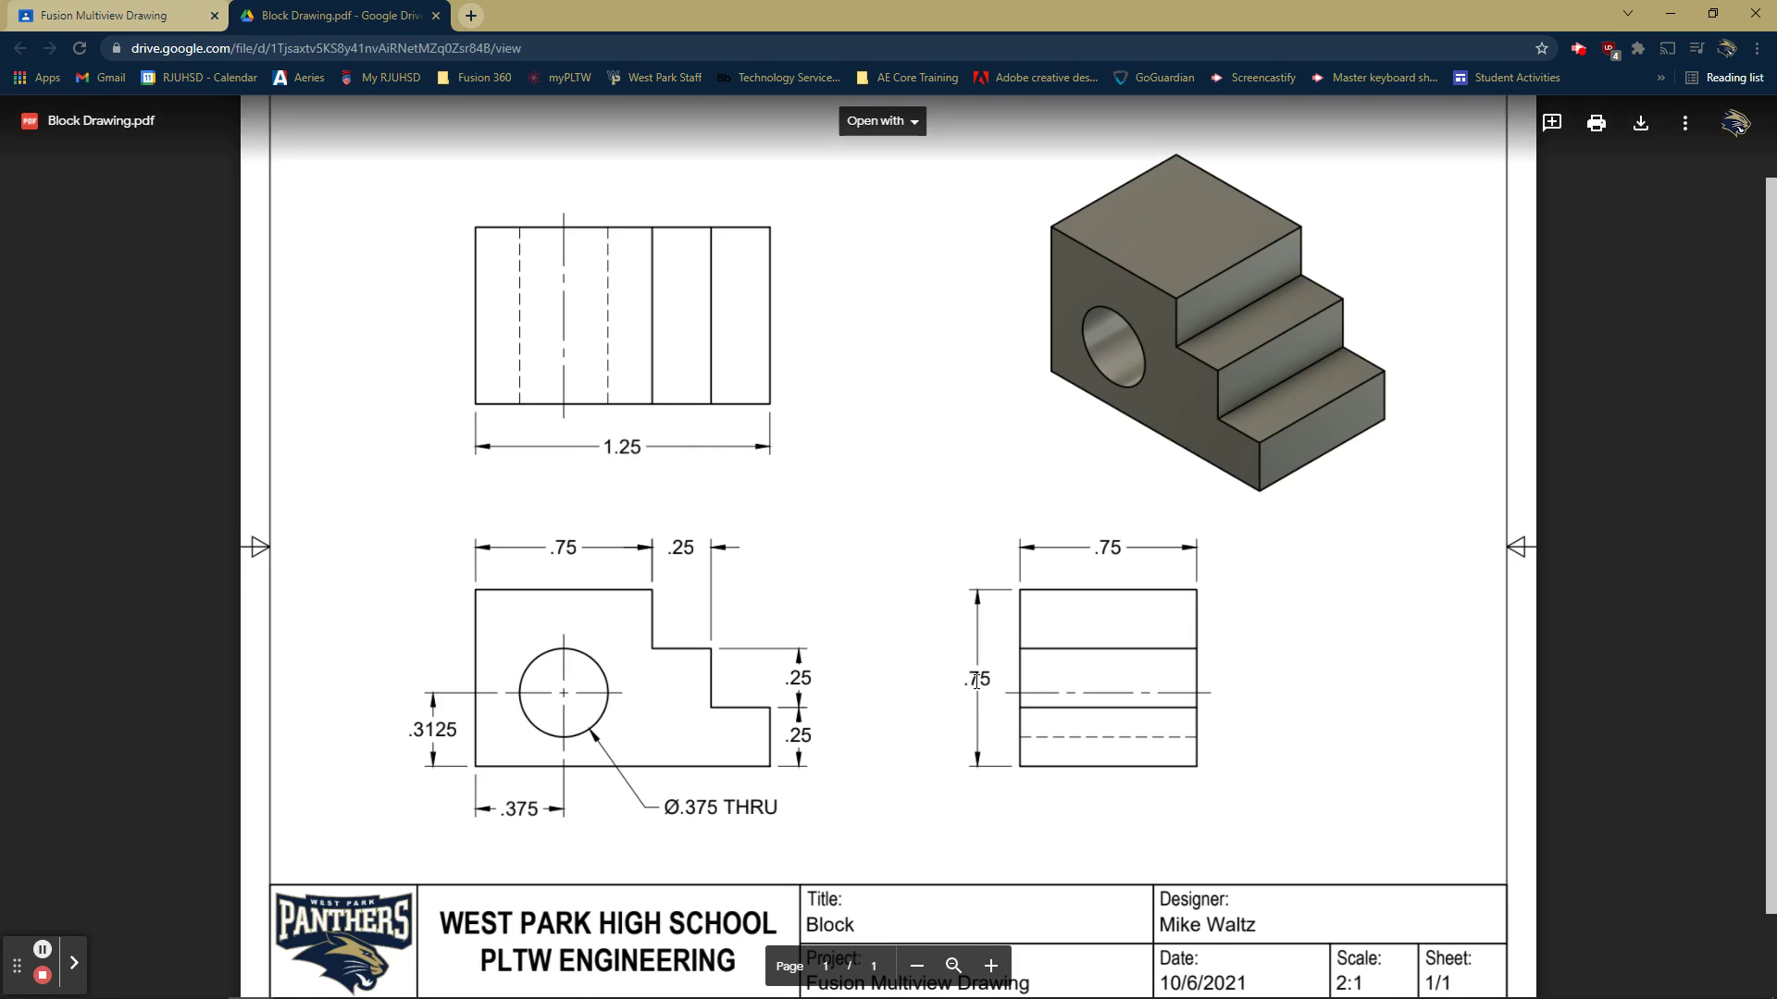
pyautogui.press('ctrl')
pyautogui.press('ctrl')
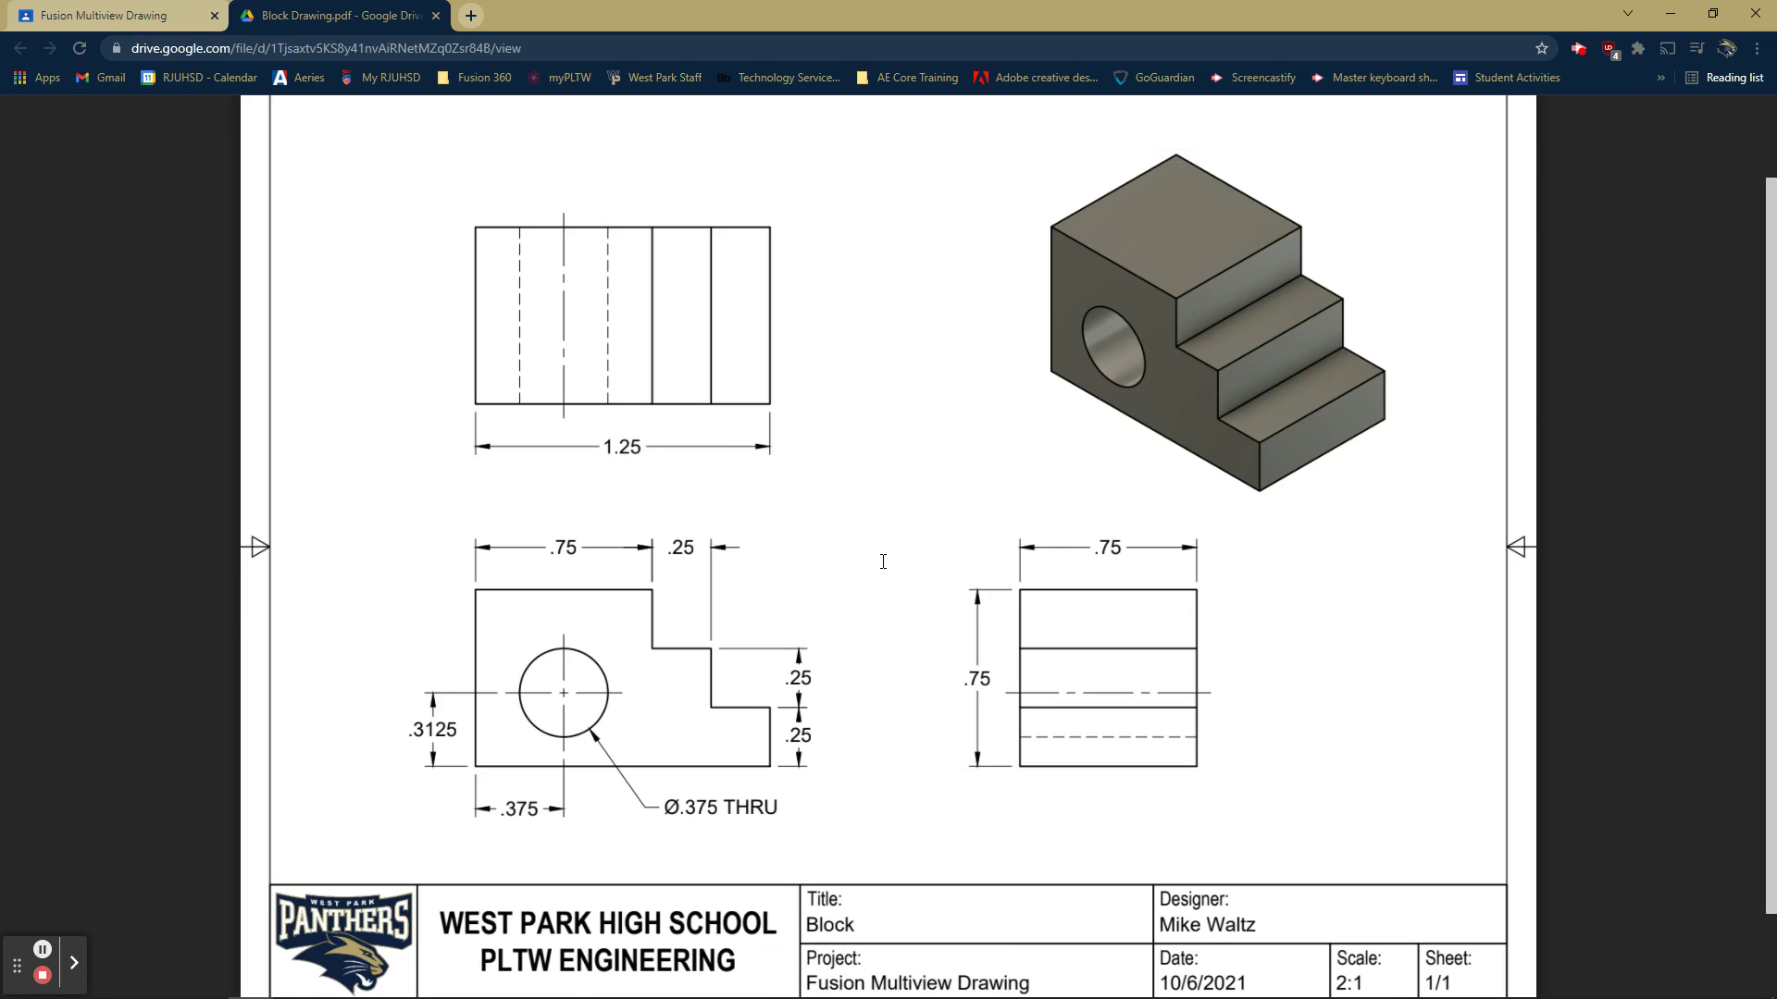
# Return to Fusion 360 and start a new sketch on the front (XY) origin plane.
pyautogui.hotkey('alt', 'Tab')
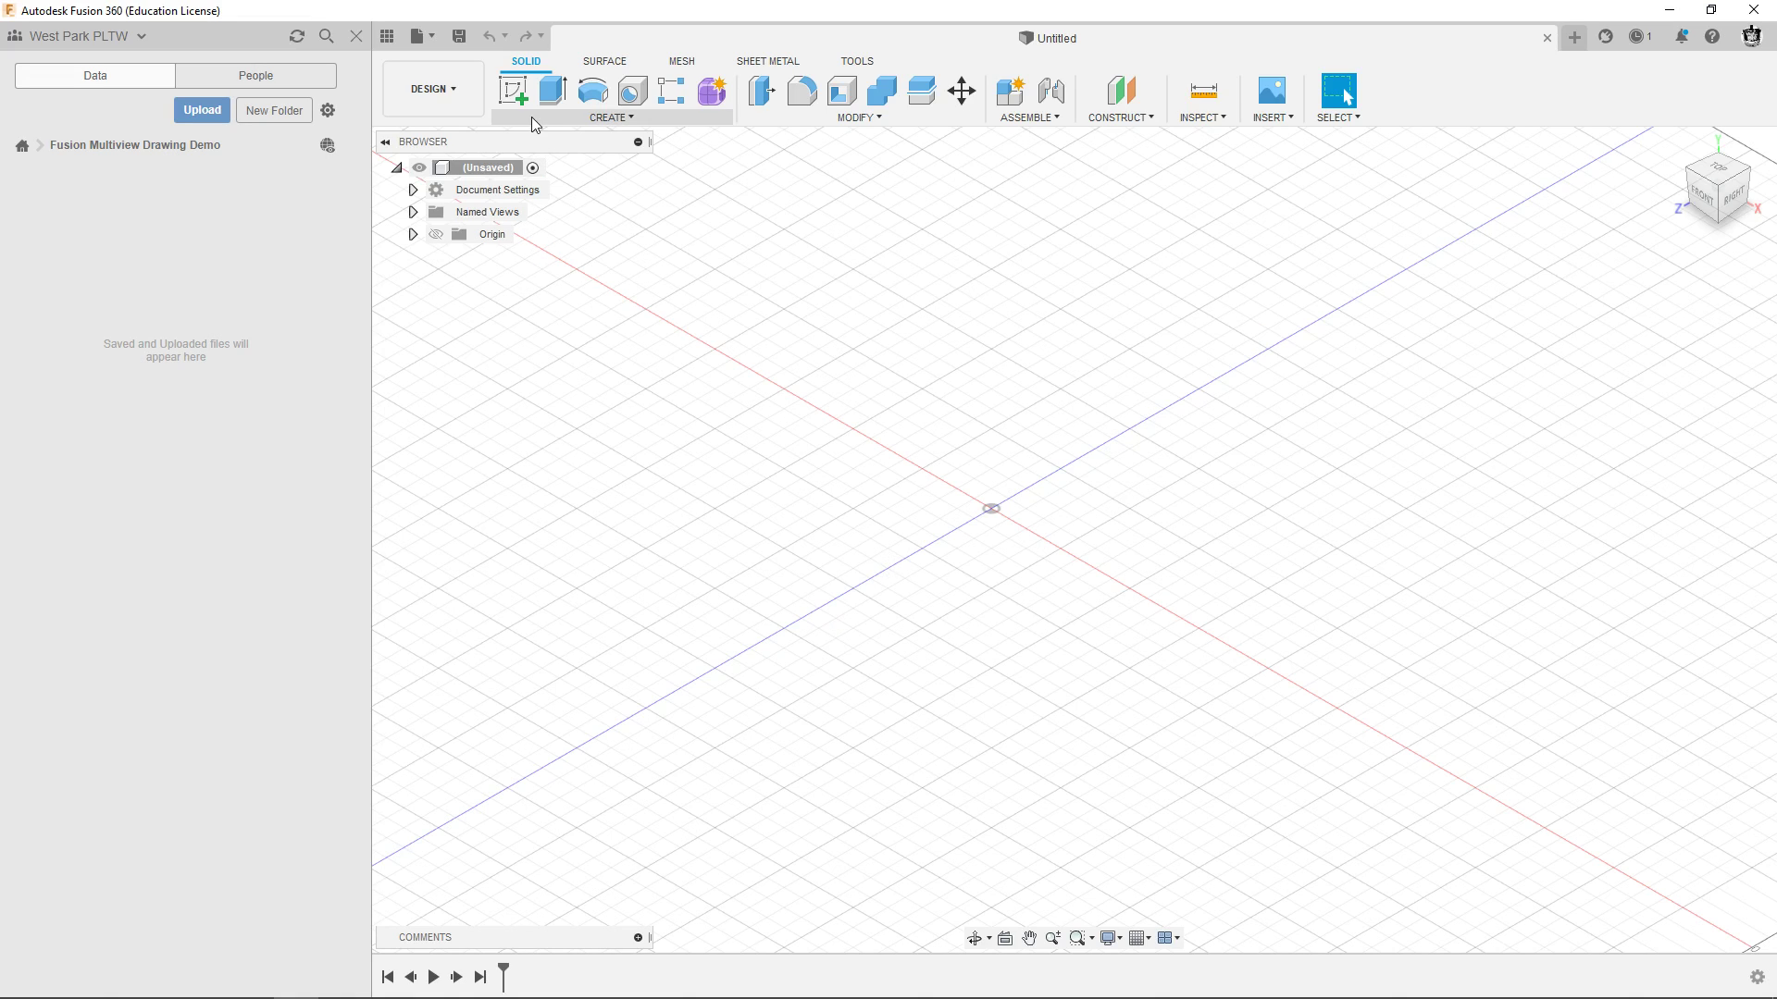
pyautogui.click(512, 86)
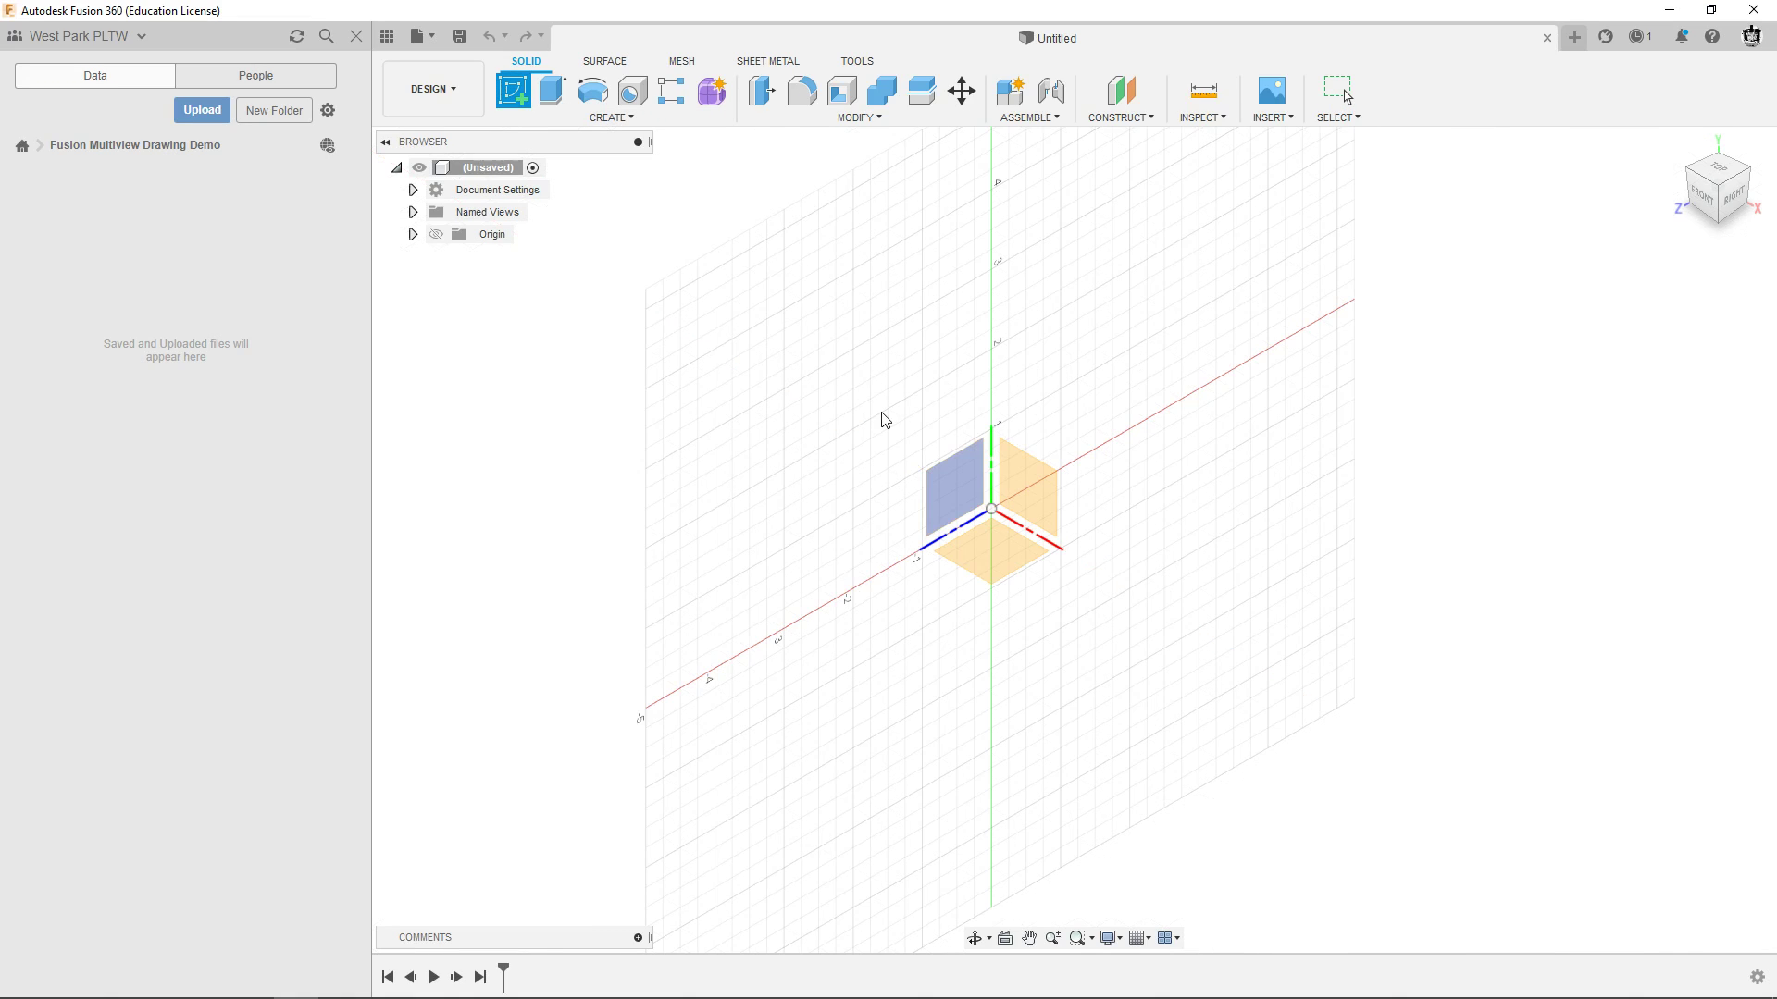
pyautogui.click(1032, 480)
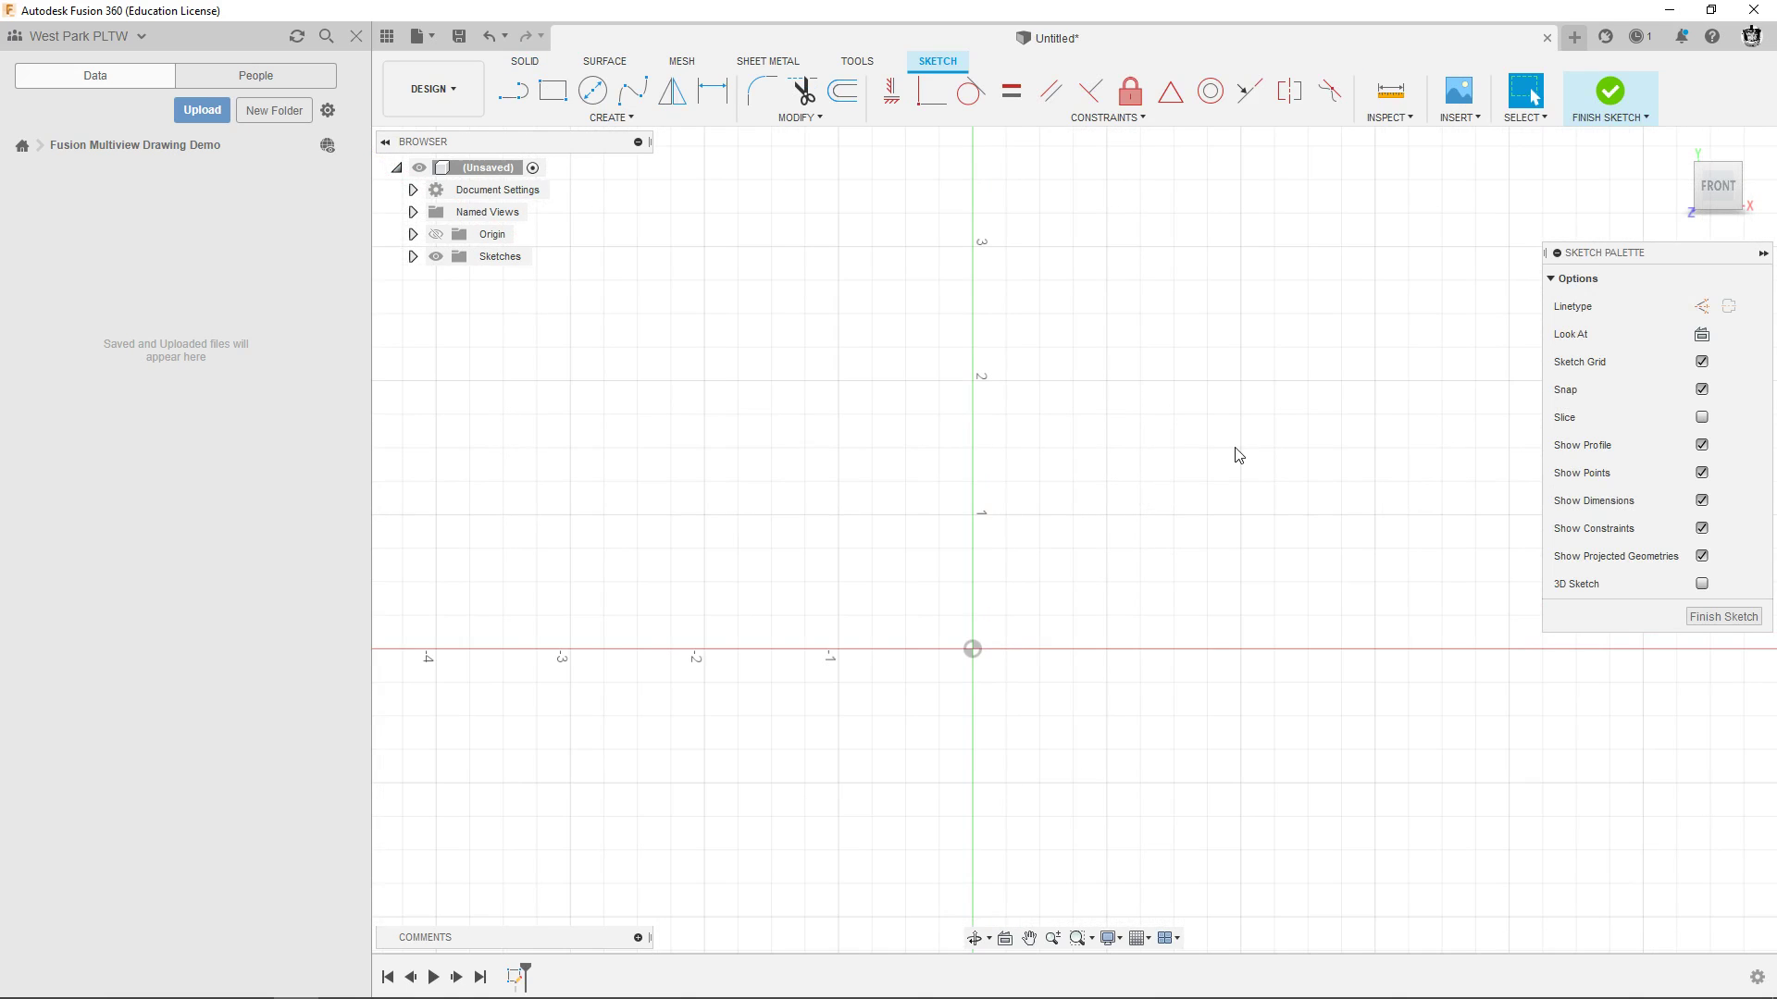
# Draw a two-point rectangle from the origin, 1.25 in wide and 0.75 in high.
pyautogui.click(552, 90)
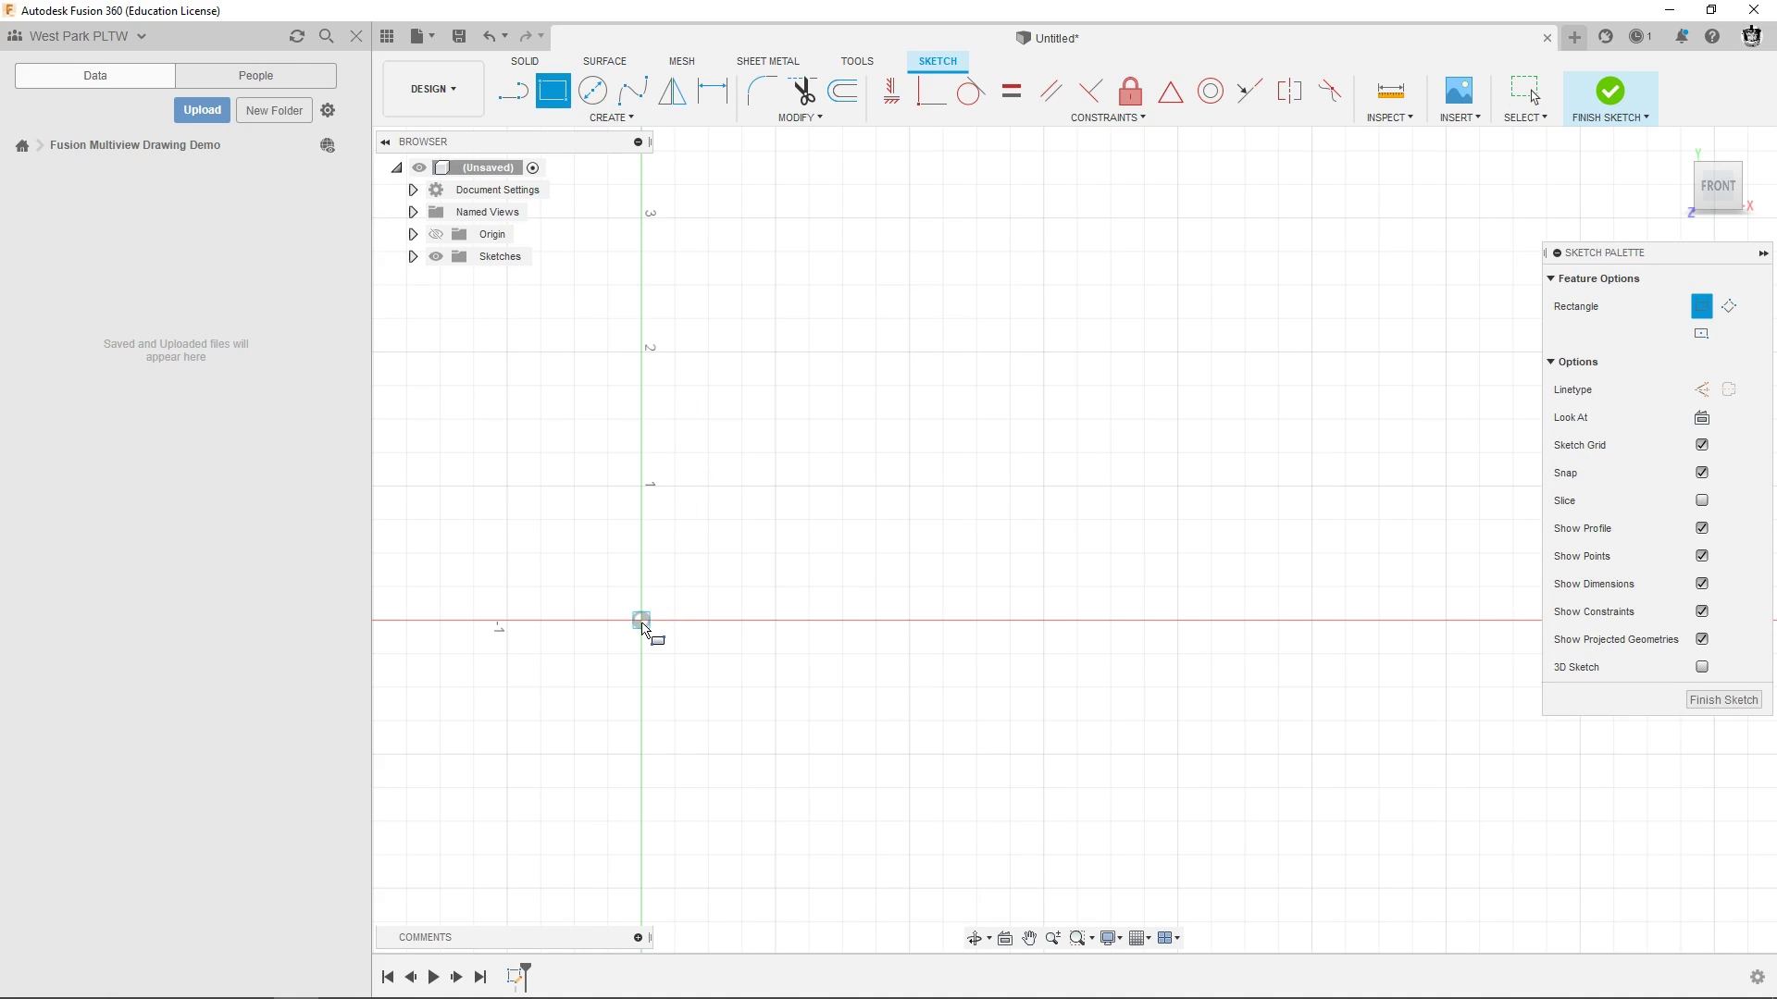
pyautogui.click(641, 622)
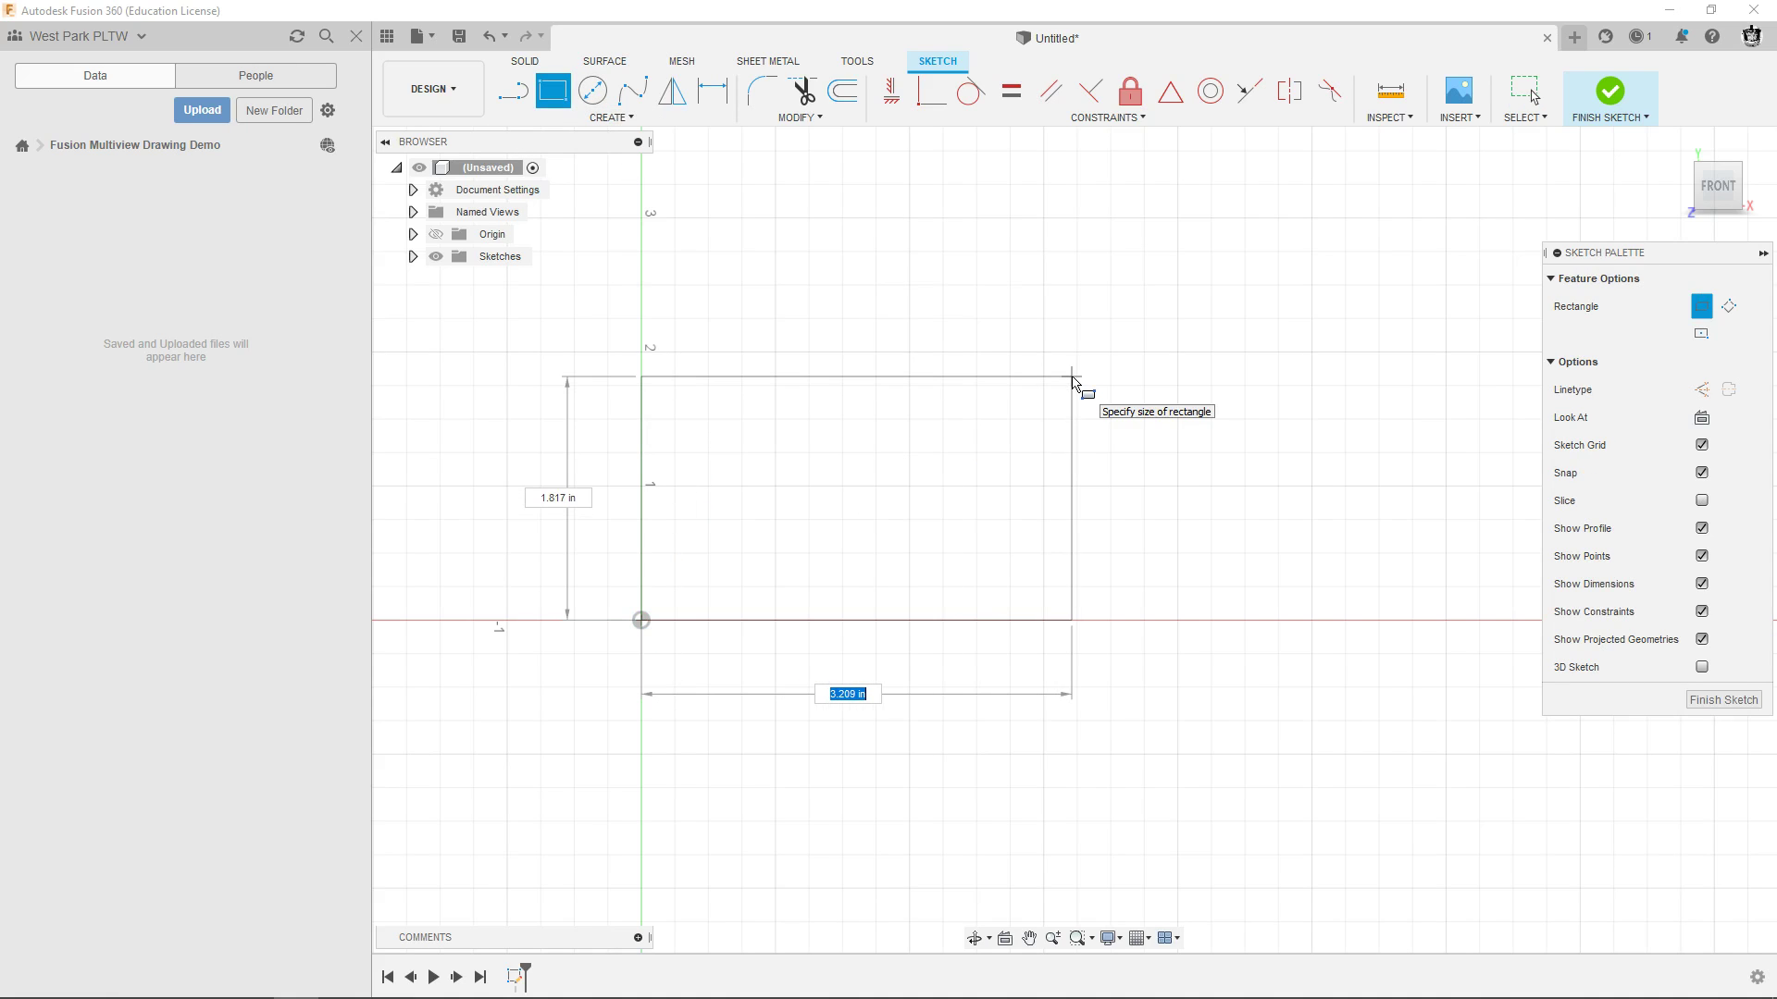
pyautogui.write('1.25')
pyautogui.press('Tab')
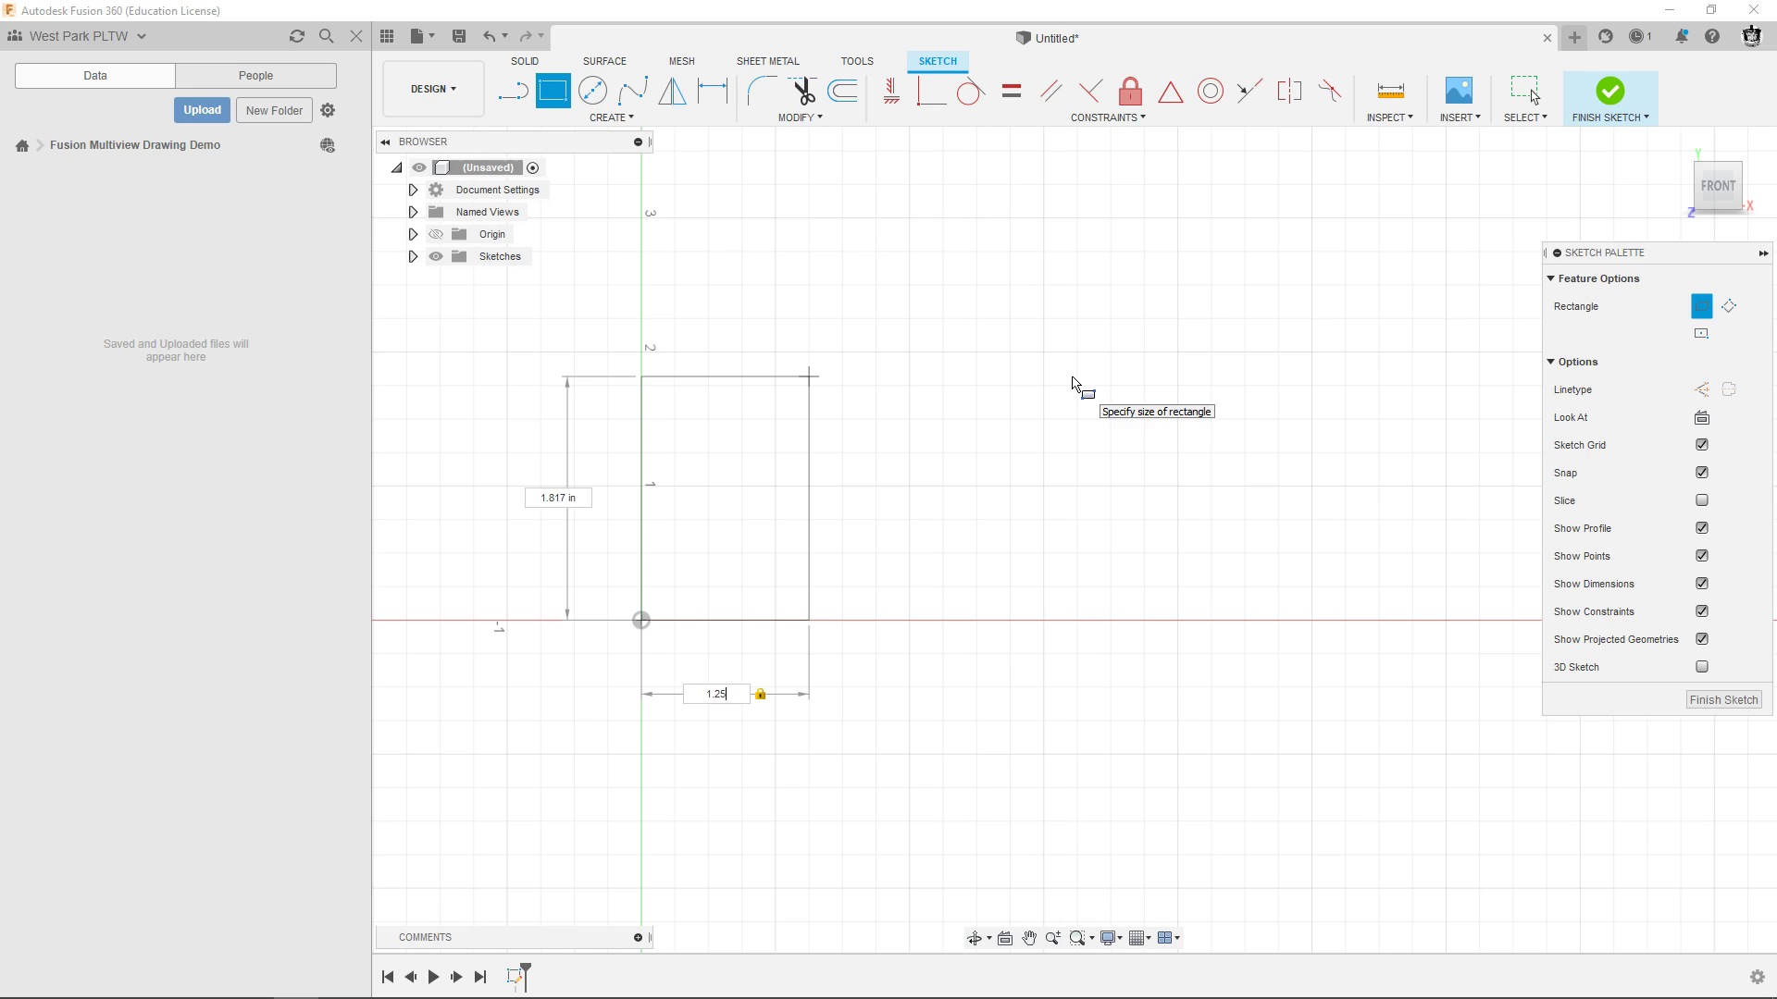
pyautogui.press('Tab')
pyautogui.write('.7')
pyautogui.press('Return')
pyautogui.scroll(3, 856, 572)
pyautogui.moveTo(854, 517); pyautogui.dragTo(1084, 501, button='middle')
pyautogui.scroll(3, 963, 544)
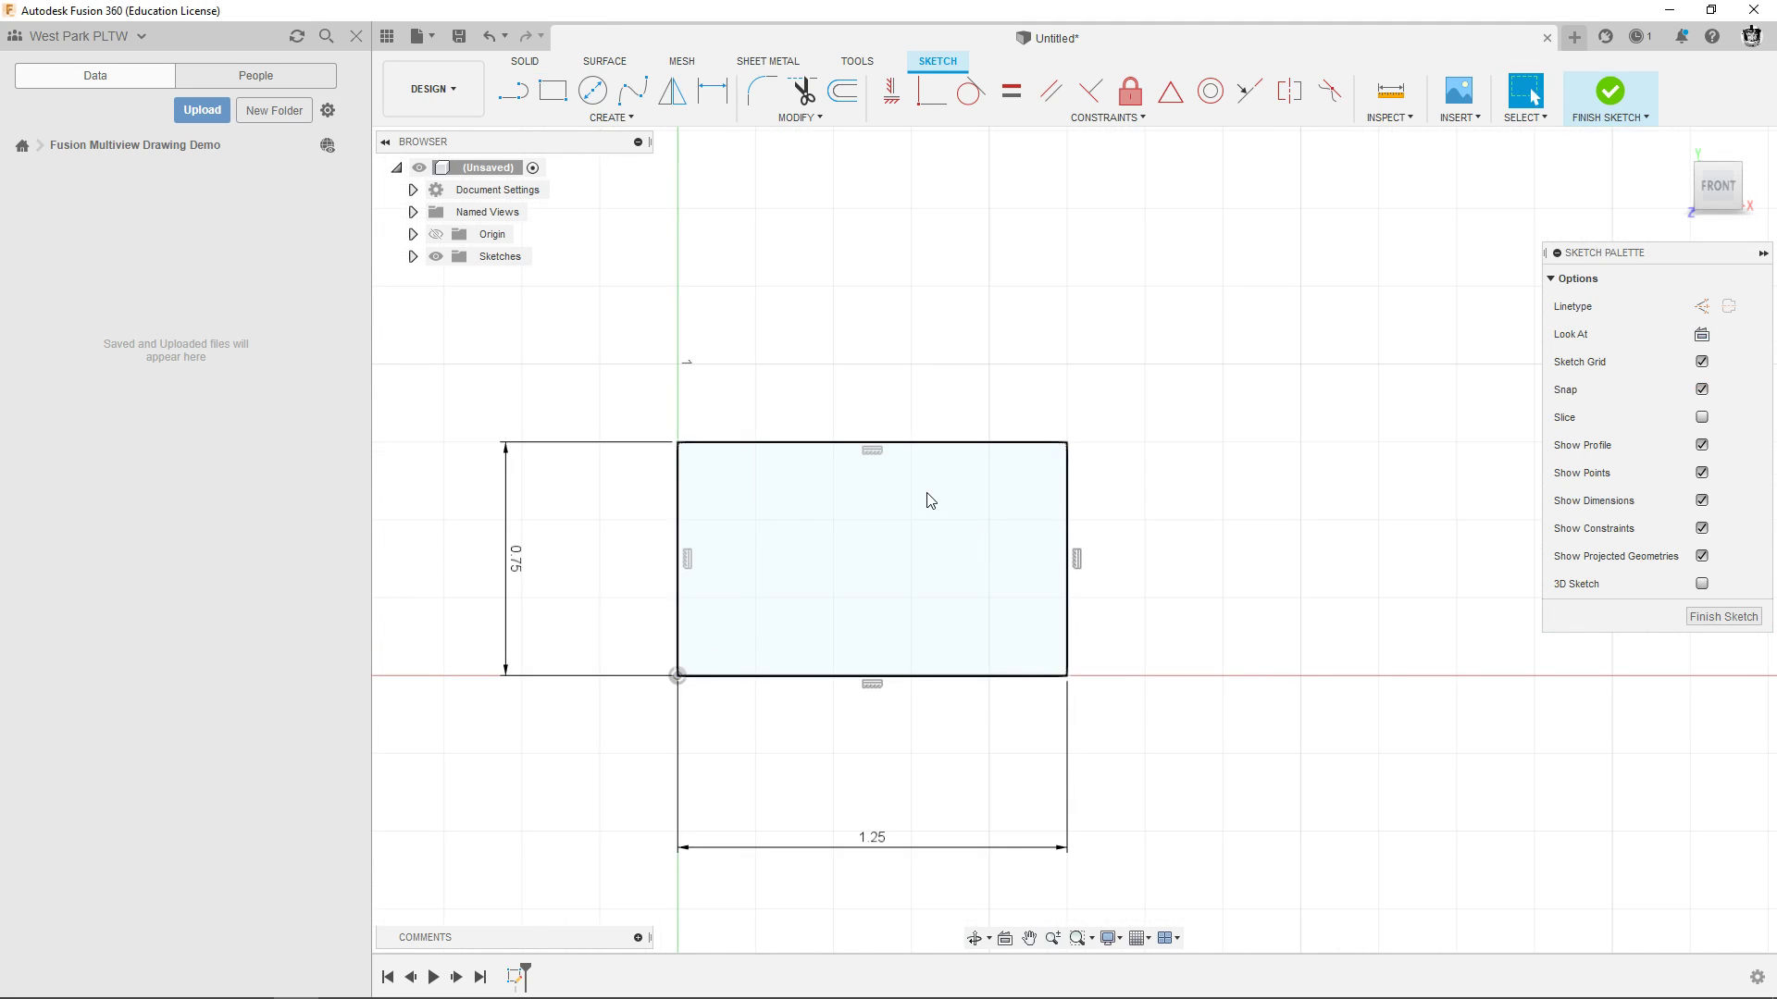
# Switch to Block Drawing.pdf in Chrome and examine the front view's step widths and heights.
pyautogui.hotkey('alt', 'Tab')
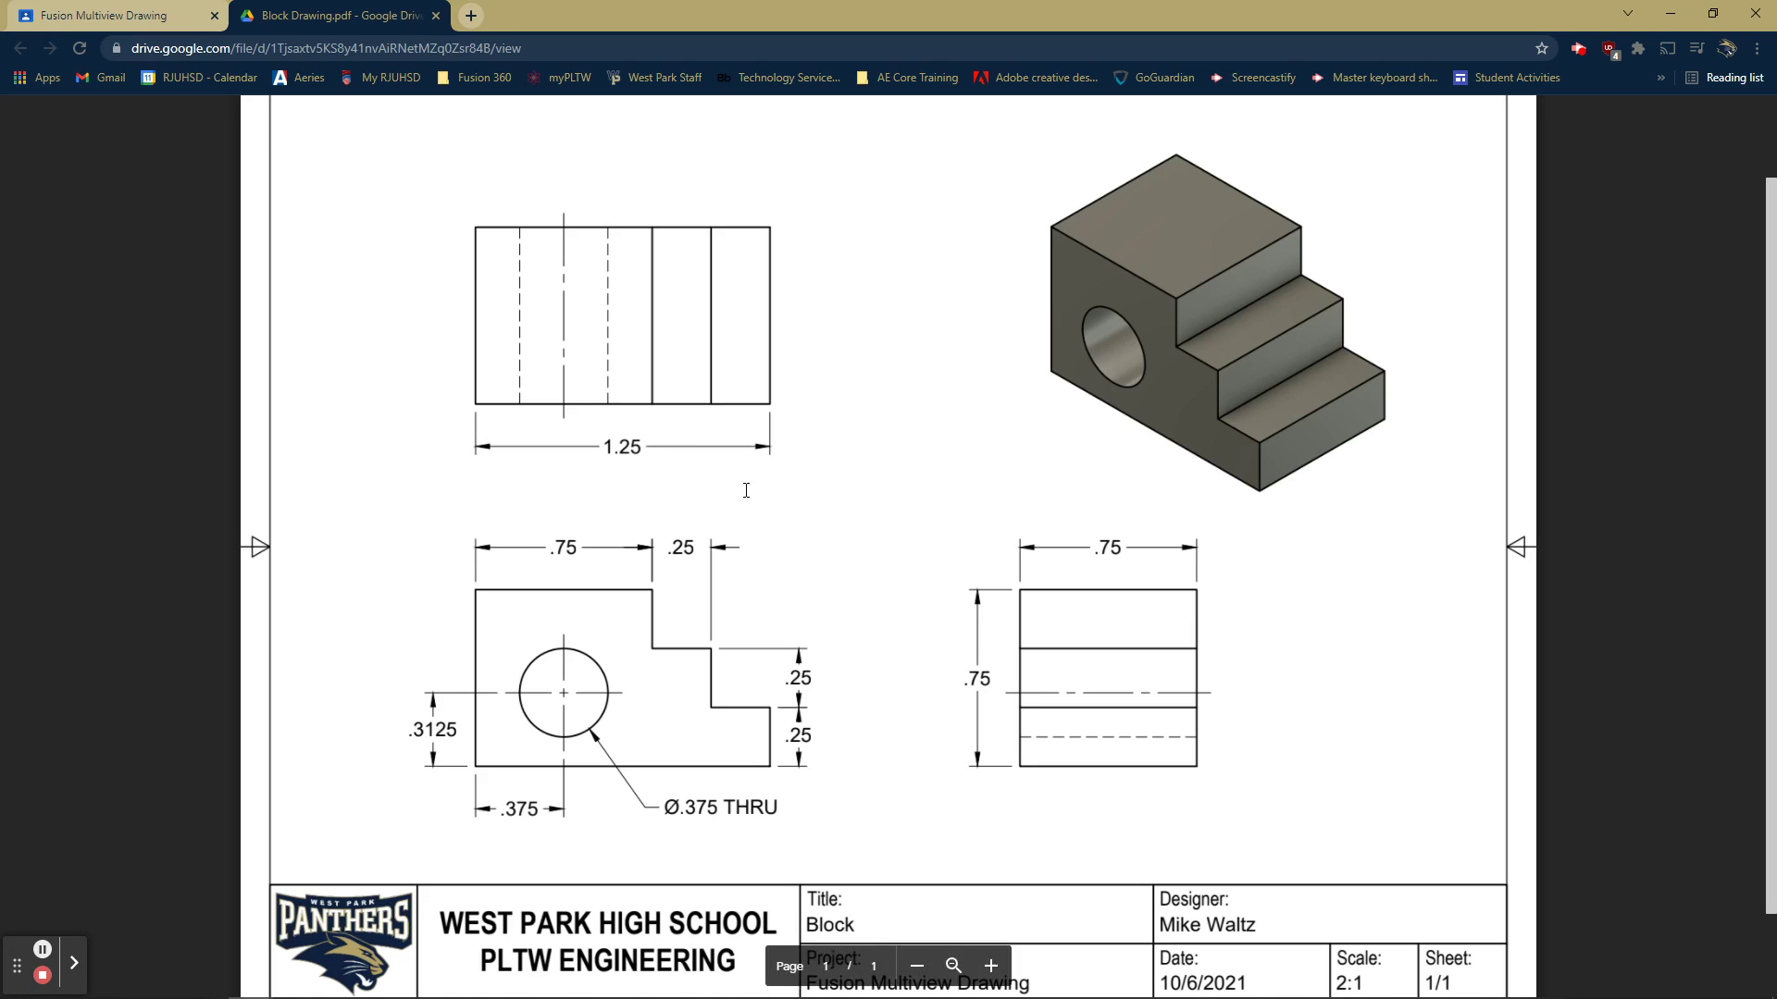
pyautogui.click(677, 544)
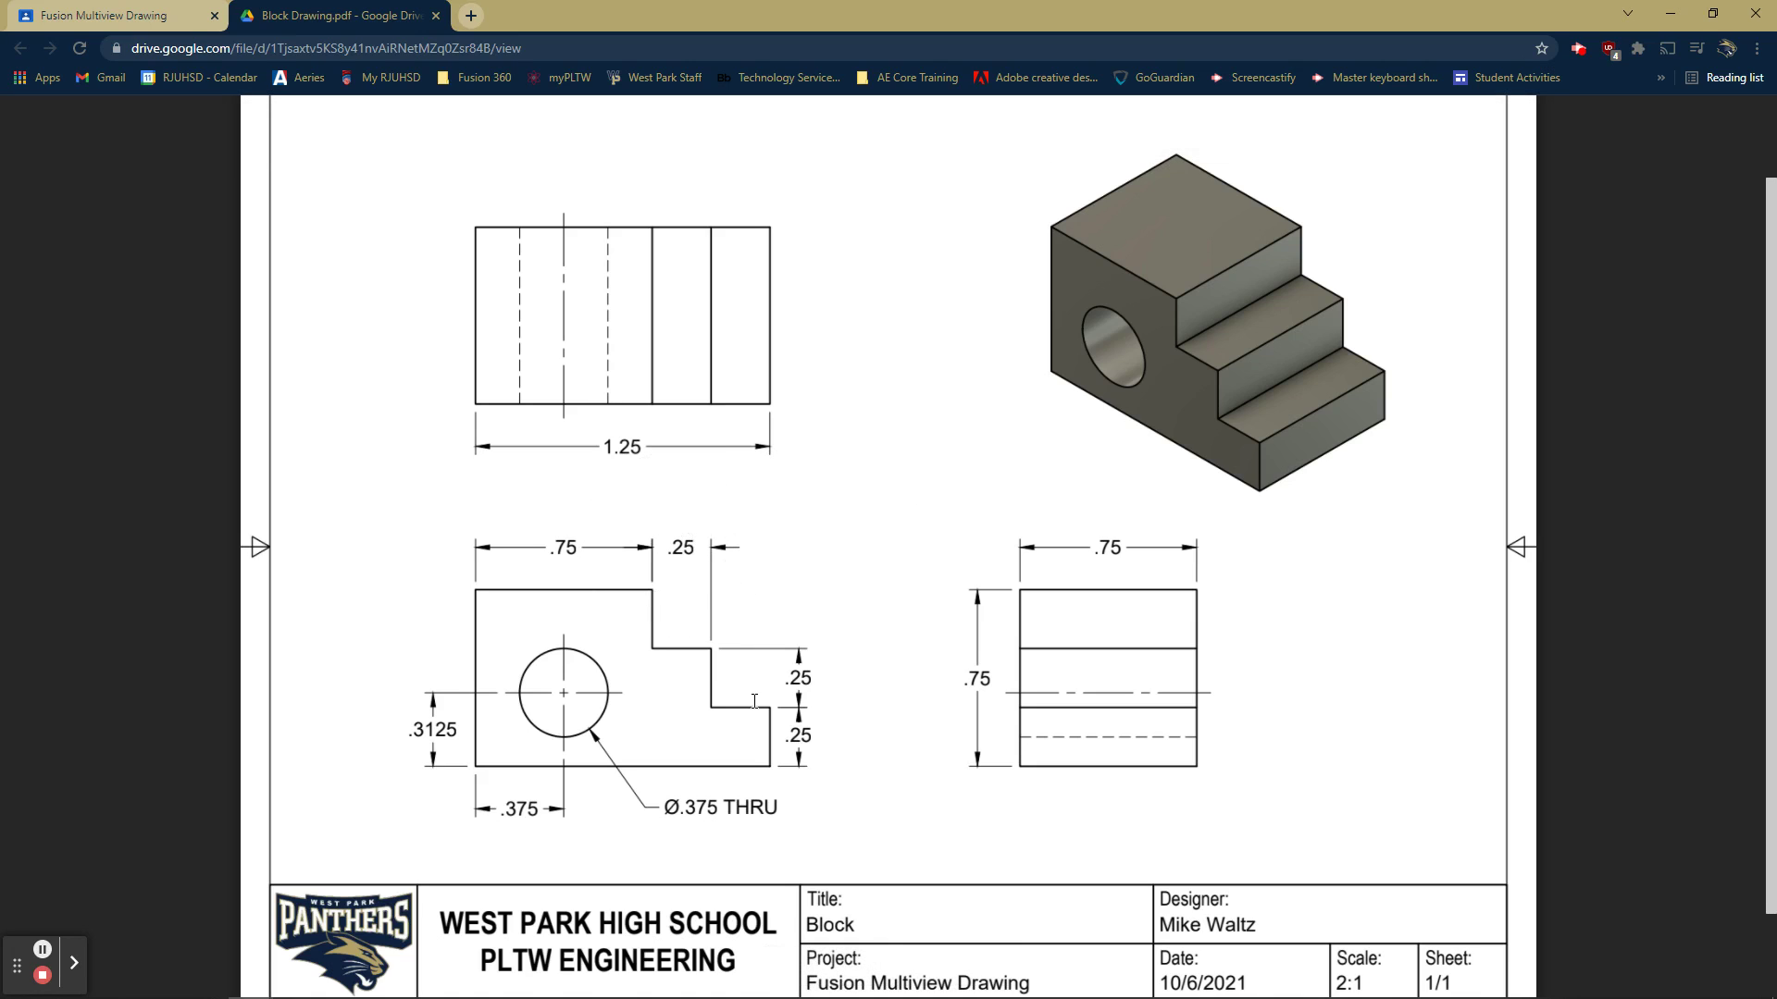
pyautogui.press('ctrl')
pyautogui.press('ctrl')
pyautogui.press('ctrl')
pyautogui.press('ctrl')
pyautogui.press('ctrl')
pyautogui.press('ctrl')
pyautogui.press('ctrl')
pyautogui.press('ctrl')
pyautogui.scroll(-1, 789, 714)
pyautogui.scroll(1, 788, 641)
pyautogui.press('ctrl')
pyautogui.press('ctrl')
pyautogui.press('ctrl')
pyautogui.press('ctrl')
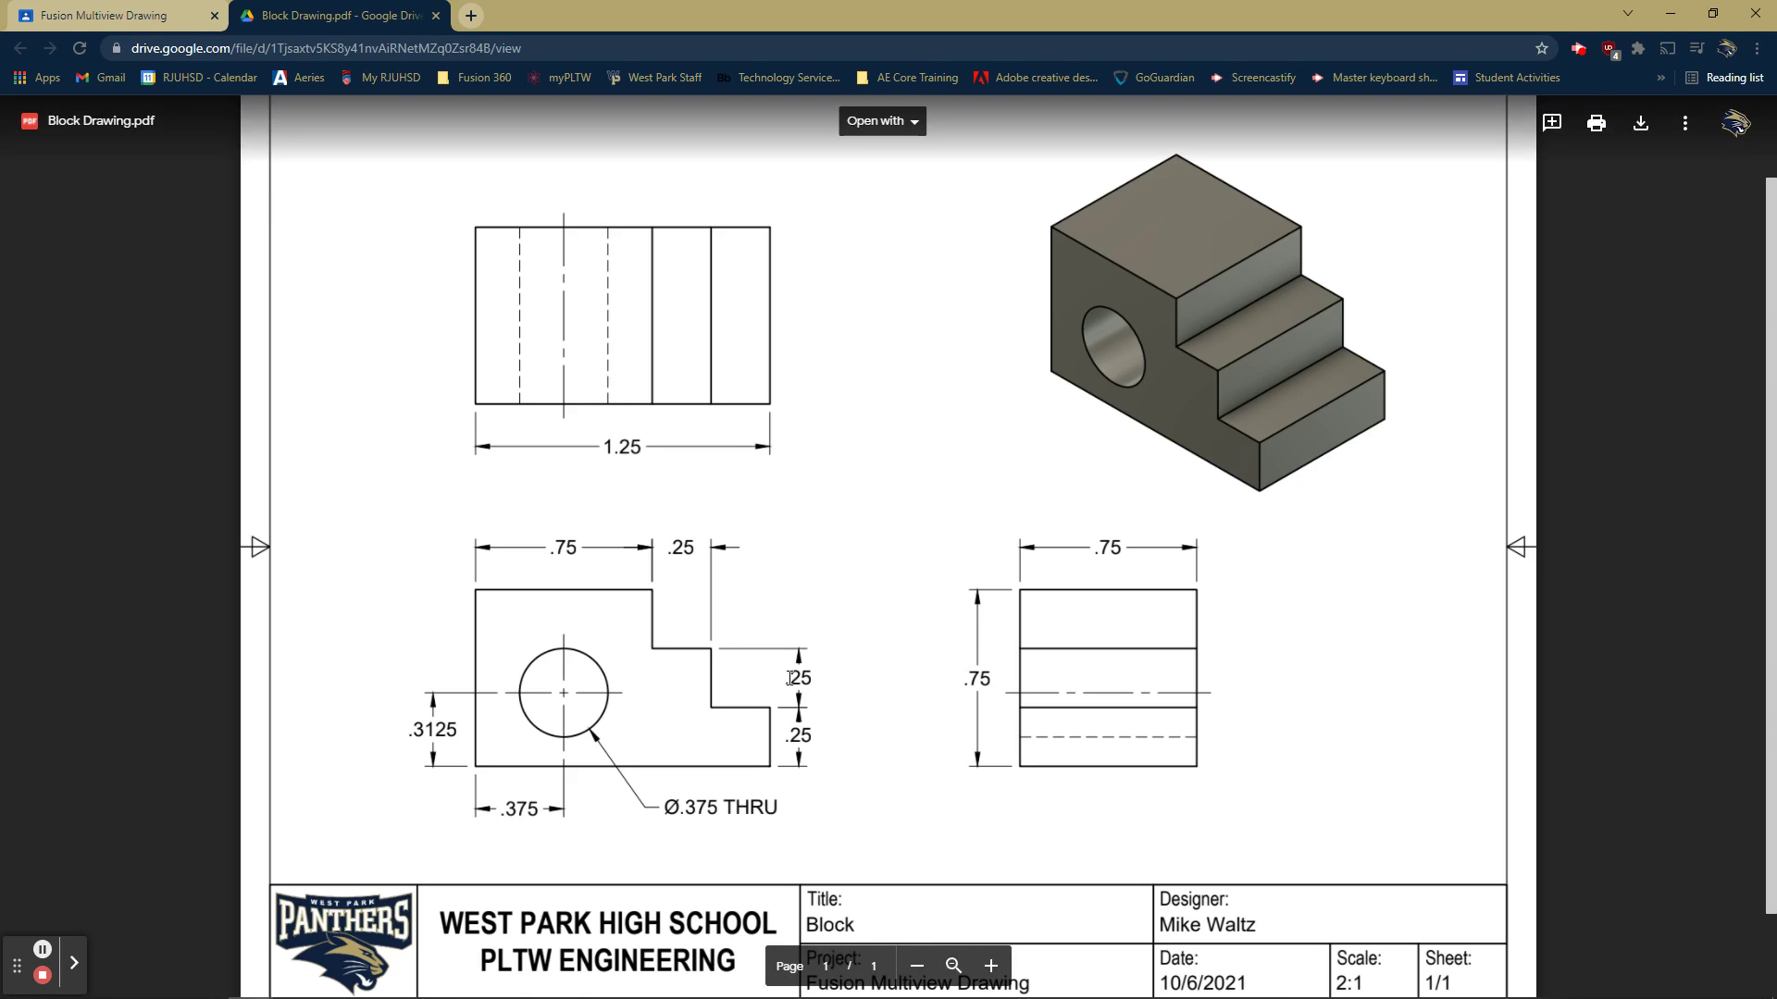
pyautogui.click(580, 552)
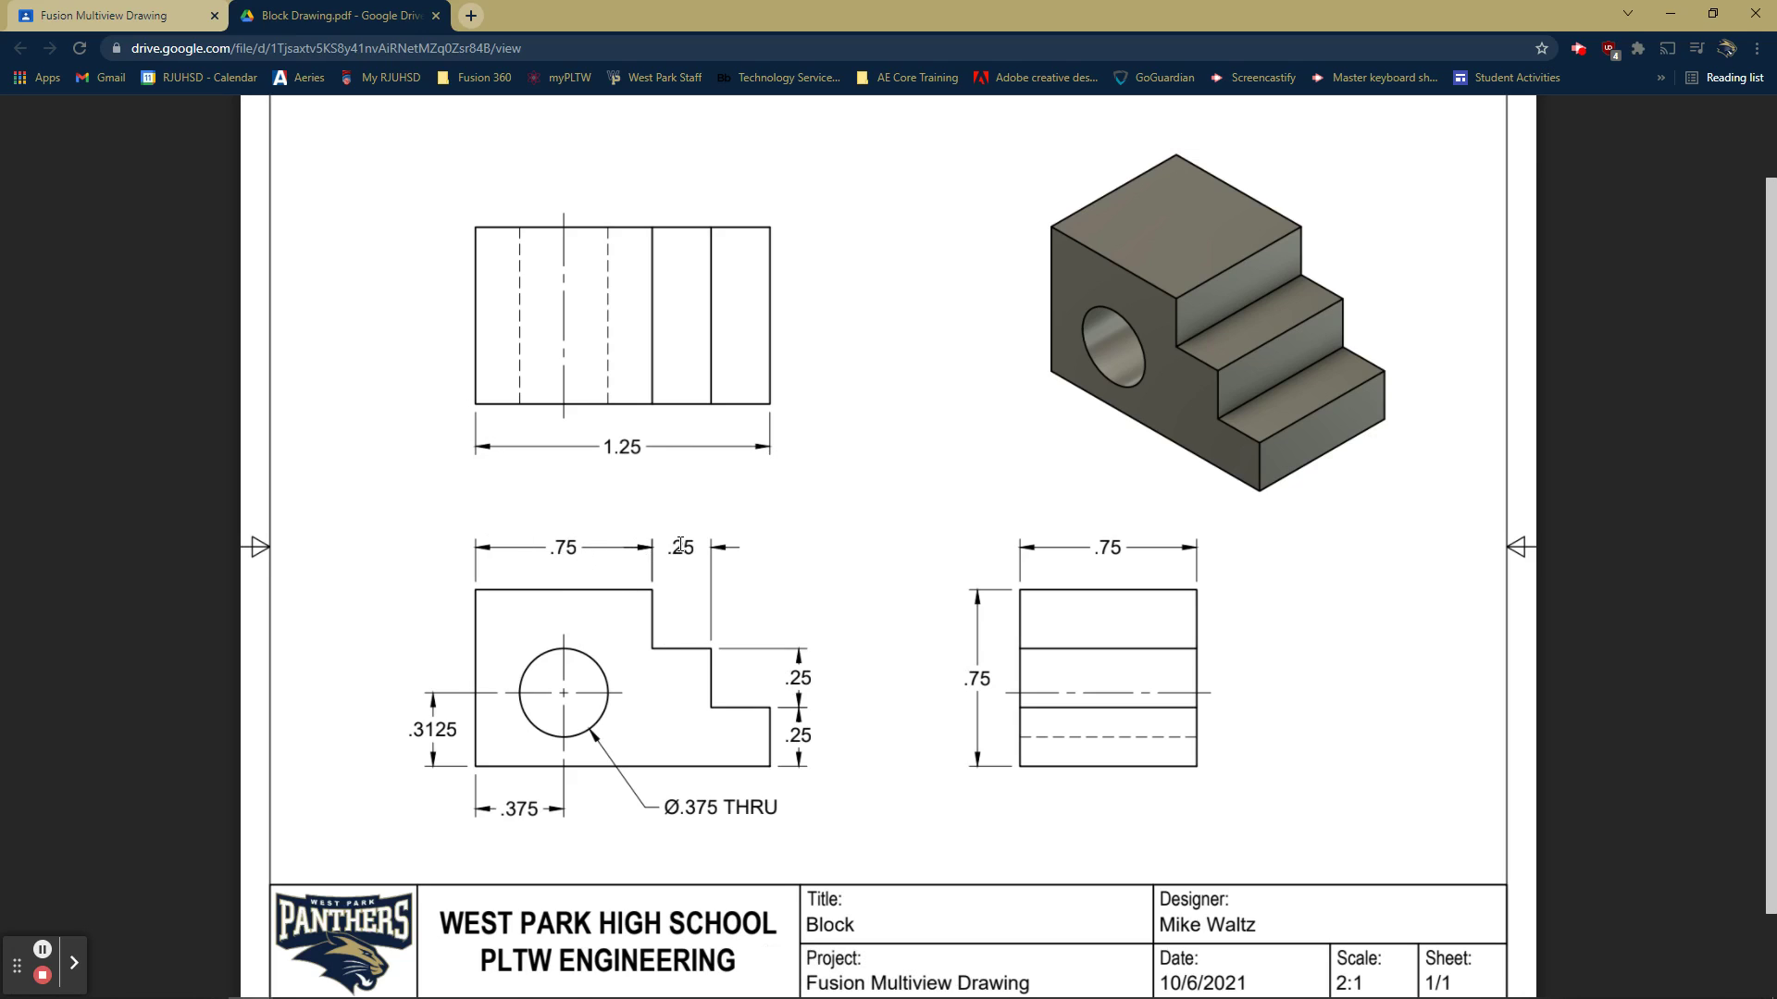
# Back in Fusion 360, draw four connected stair-step lines from the rectangle's top edge, starting about 0.79 in from its left side, down to its right edge.
pyautogui.hotkey('alt', 'Tab')
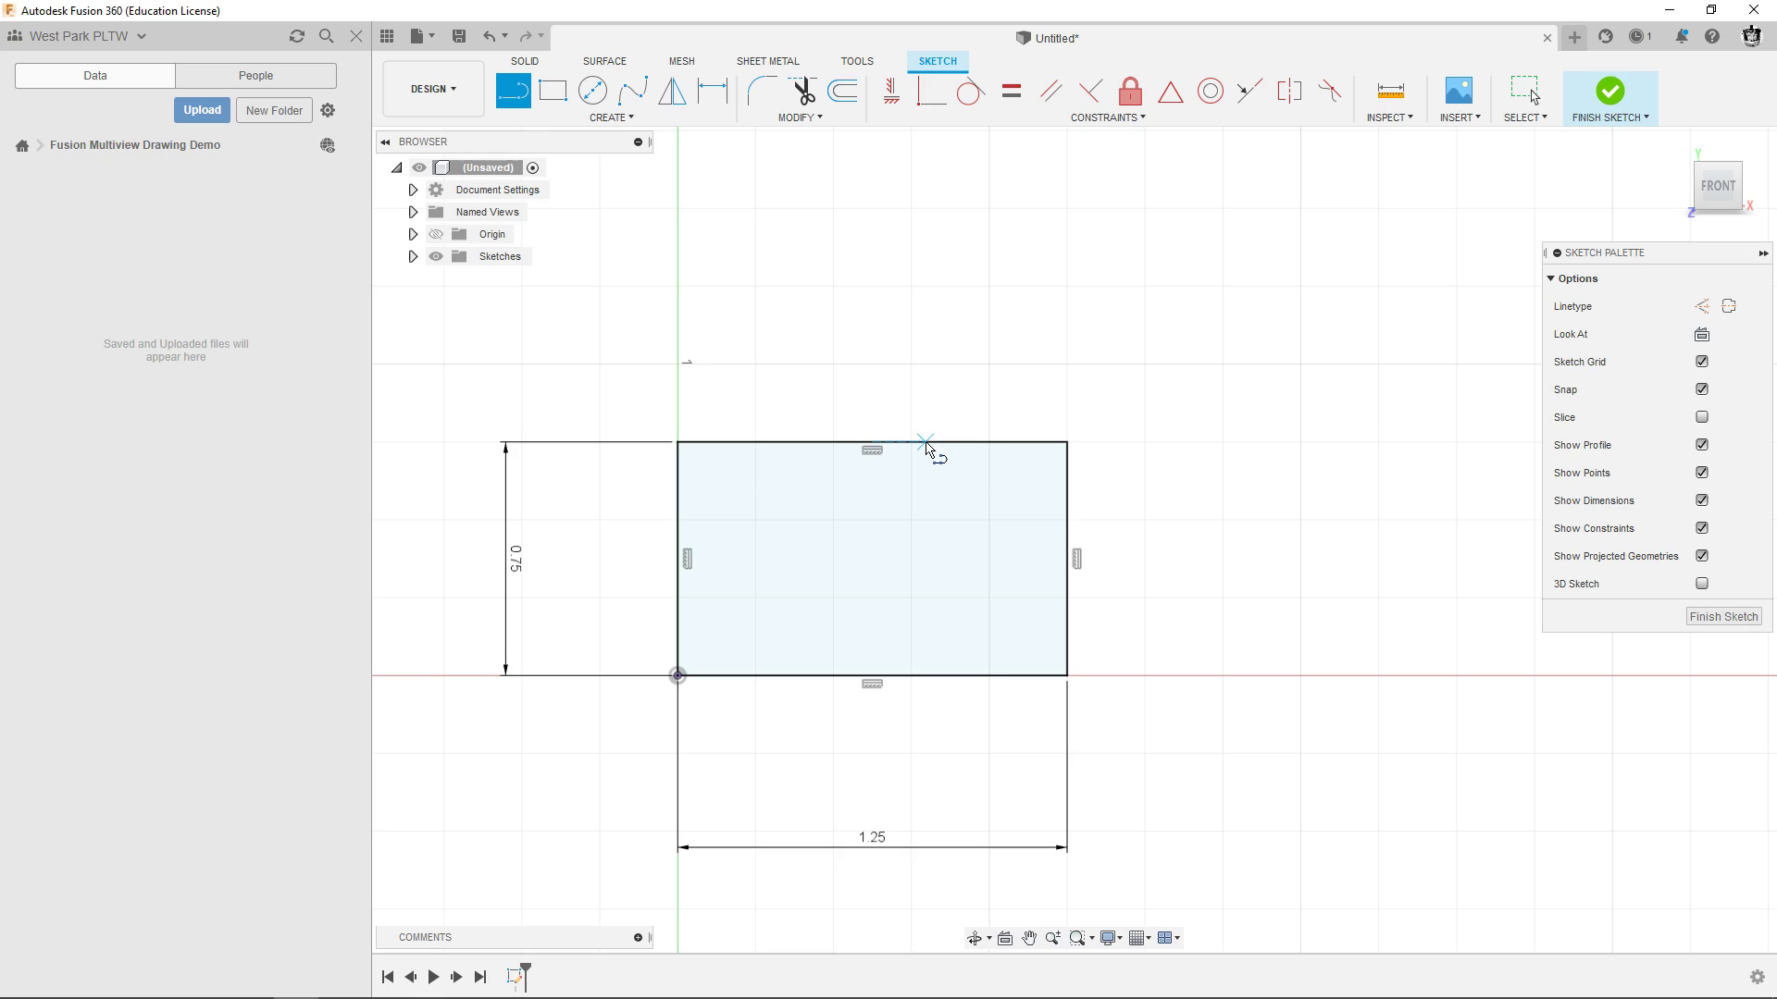
pyautogui.click(926, 444)
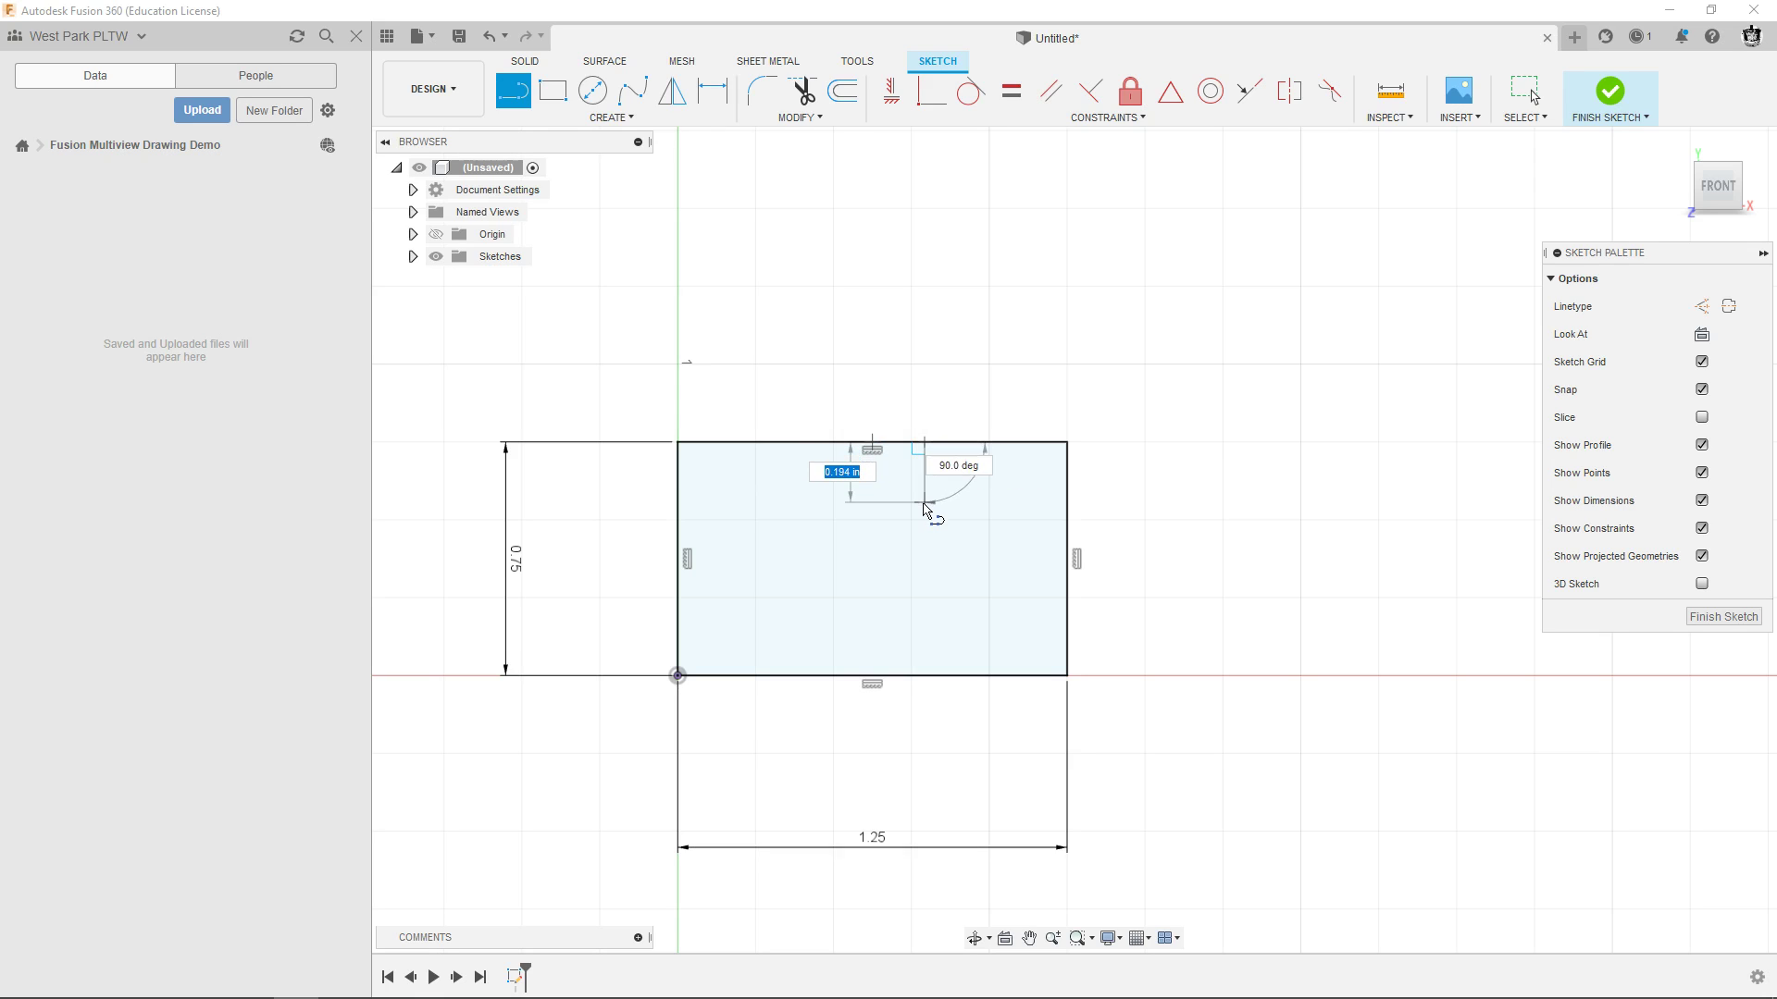
pyautogui.click(924, 511)
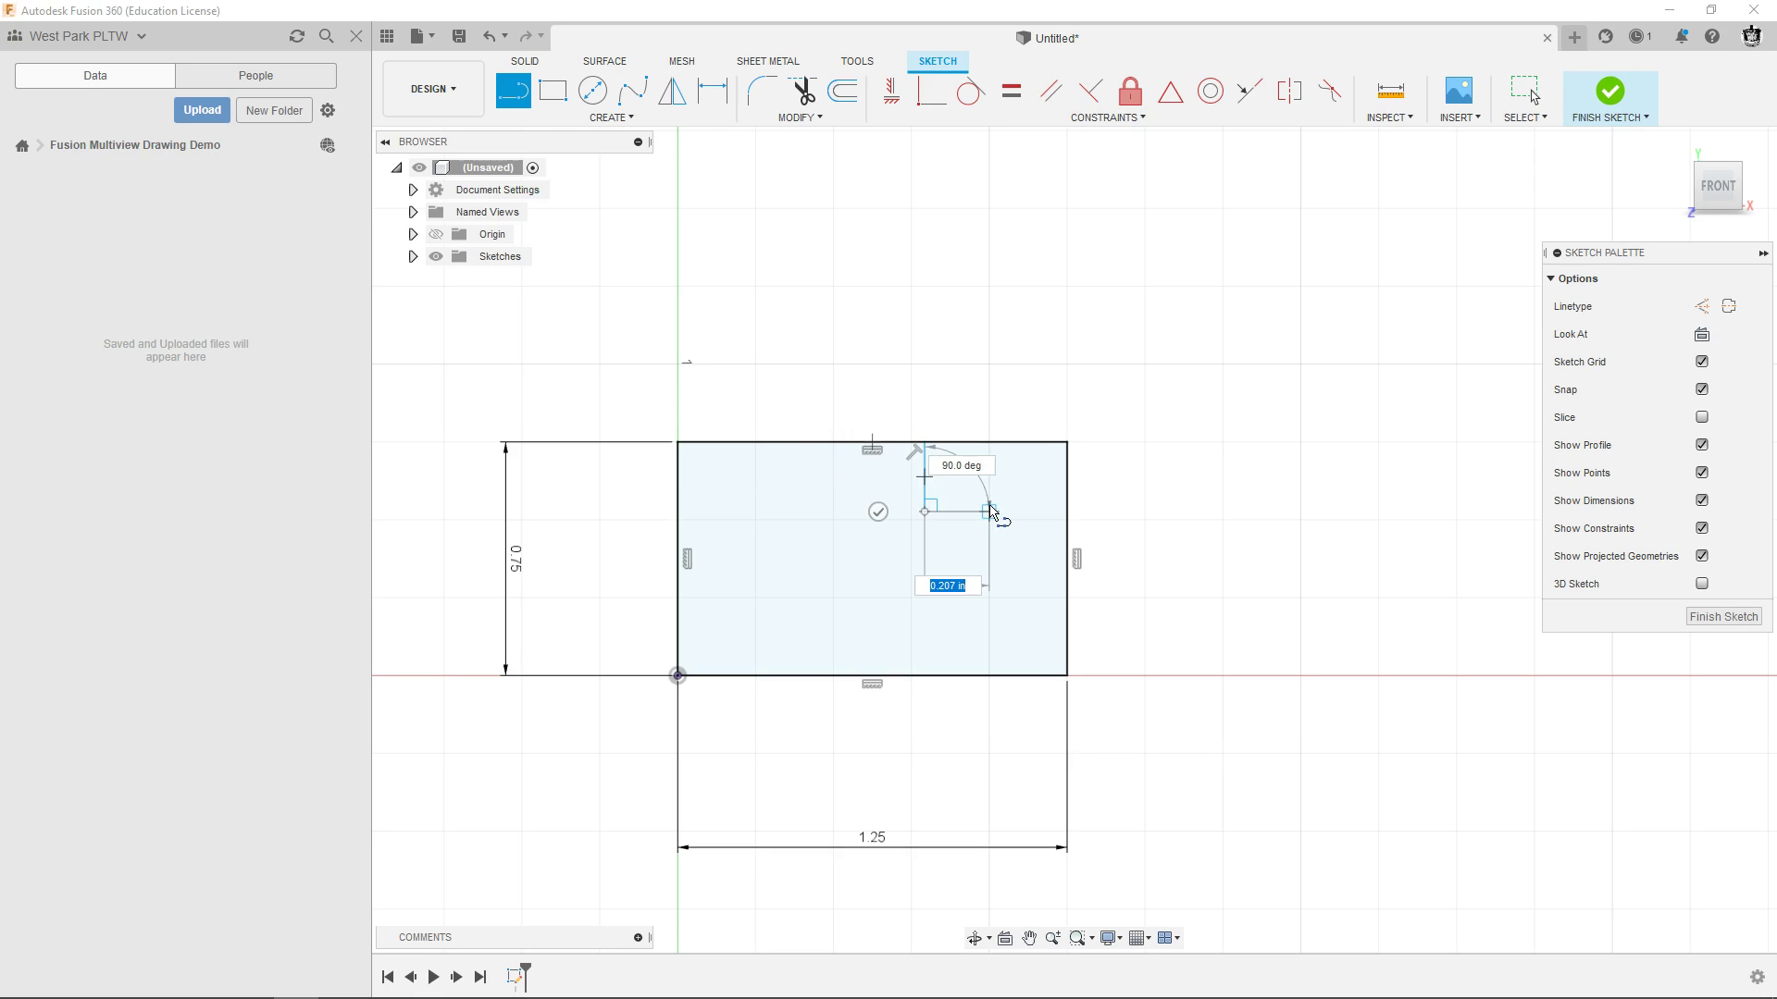
pyautogui.click(989, 511)
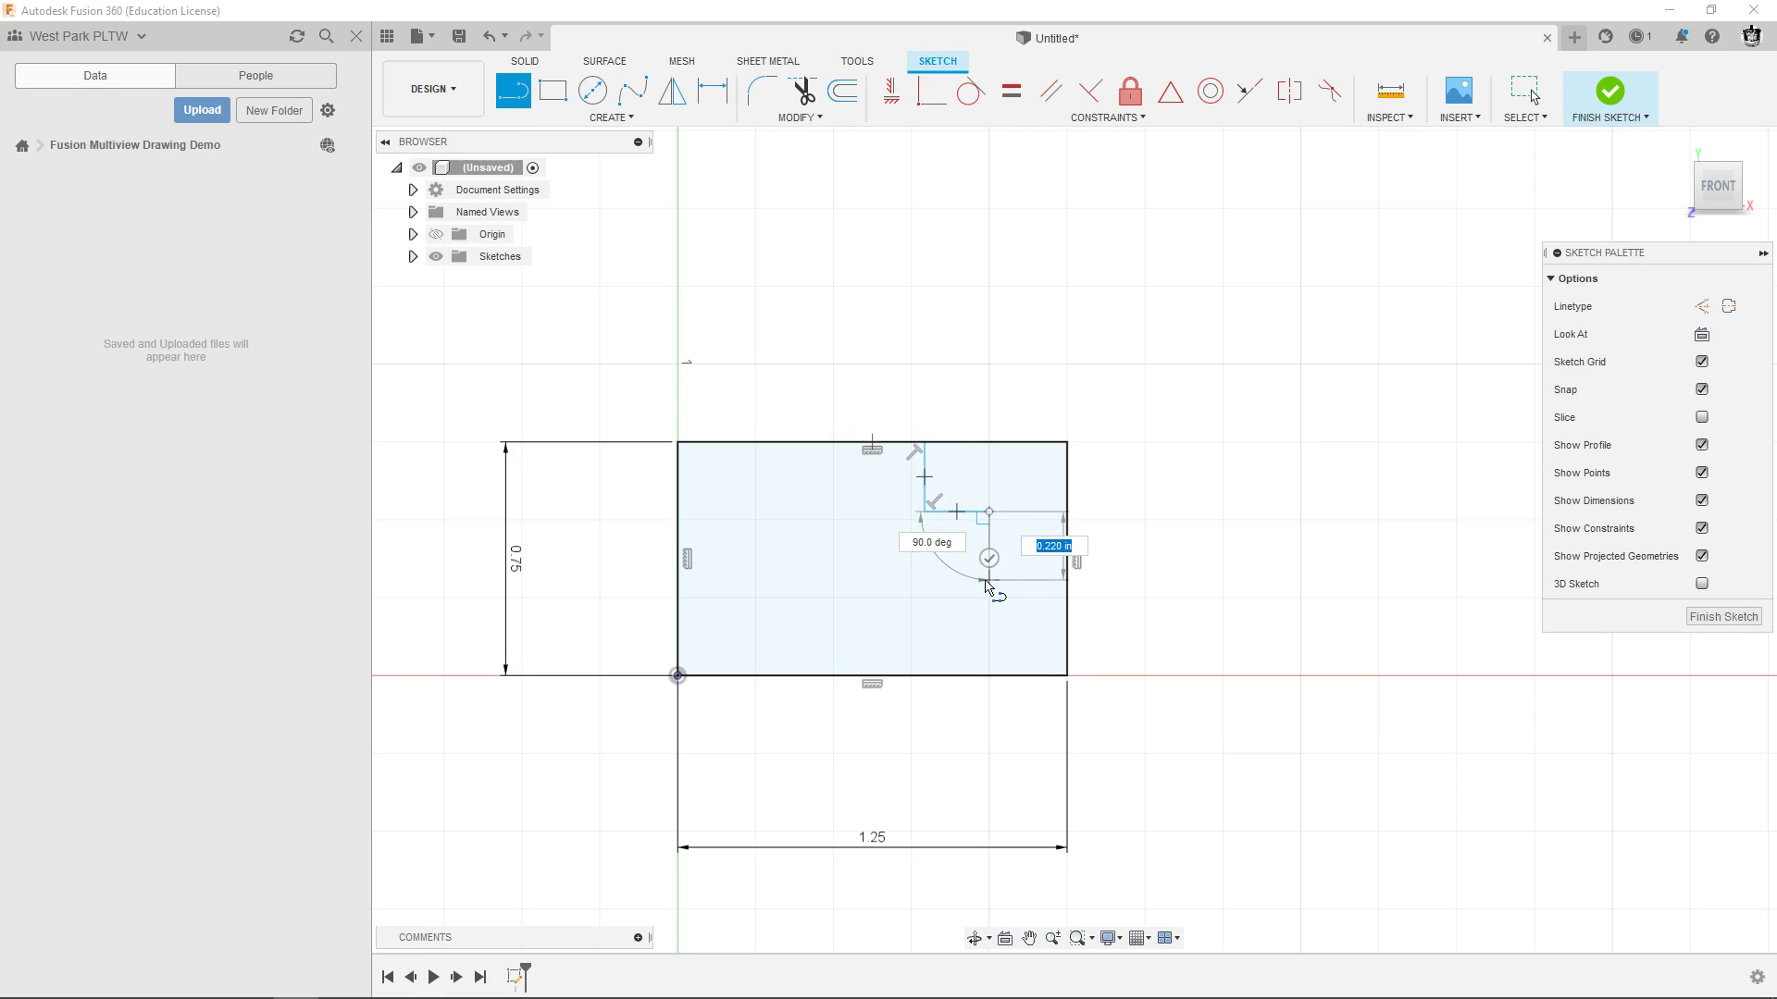
pyautogui.click(990, 580)
pyautogui.click(1067, 580)
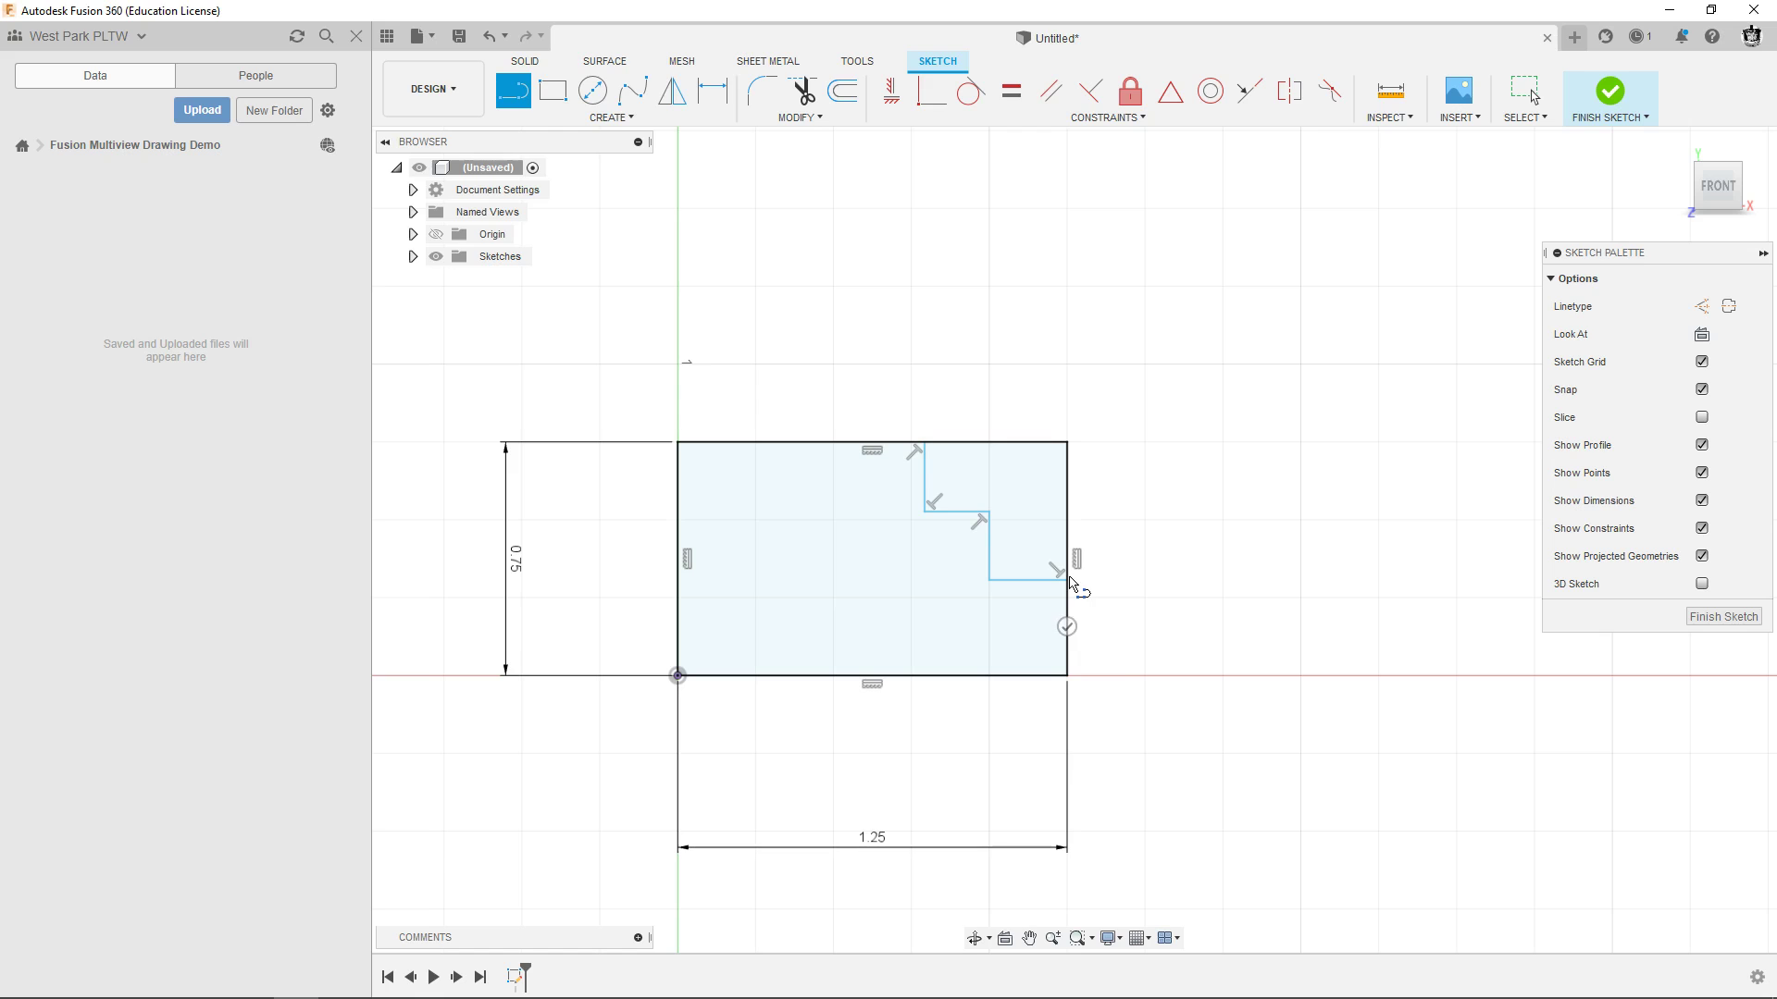
# Switch to Block Drawing.pdf in Chrome and check the front view's horizontal step dimensions.
pyautogui.scroll(2, 1277, 602)
pyautogui.scroll(3, 1296, 527)
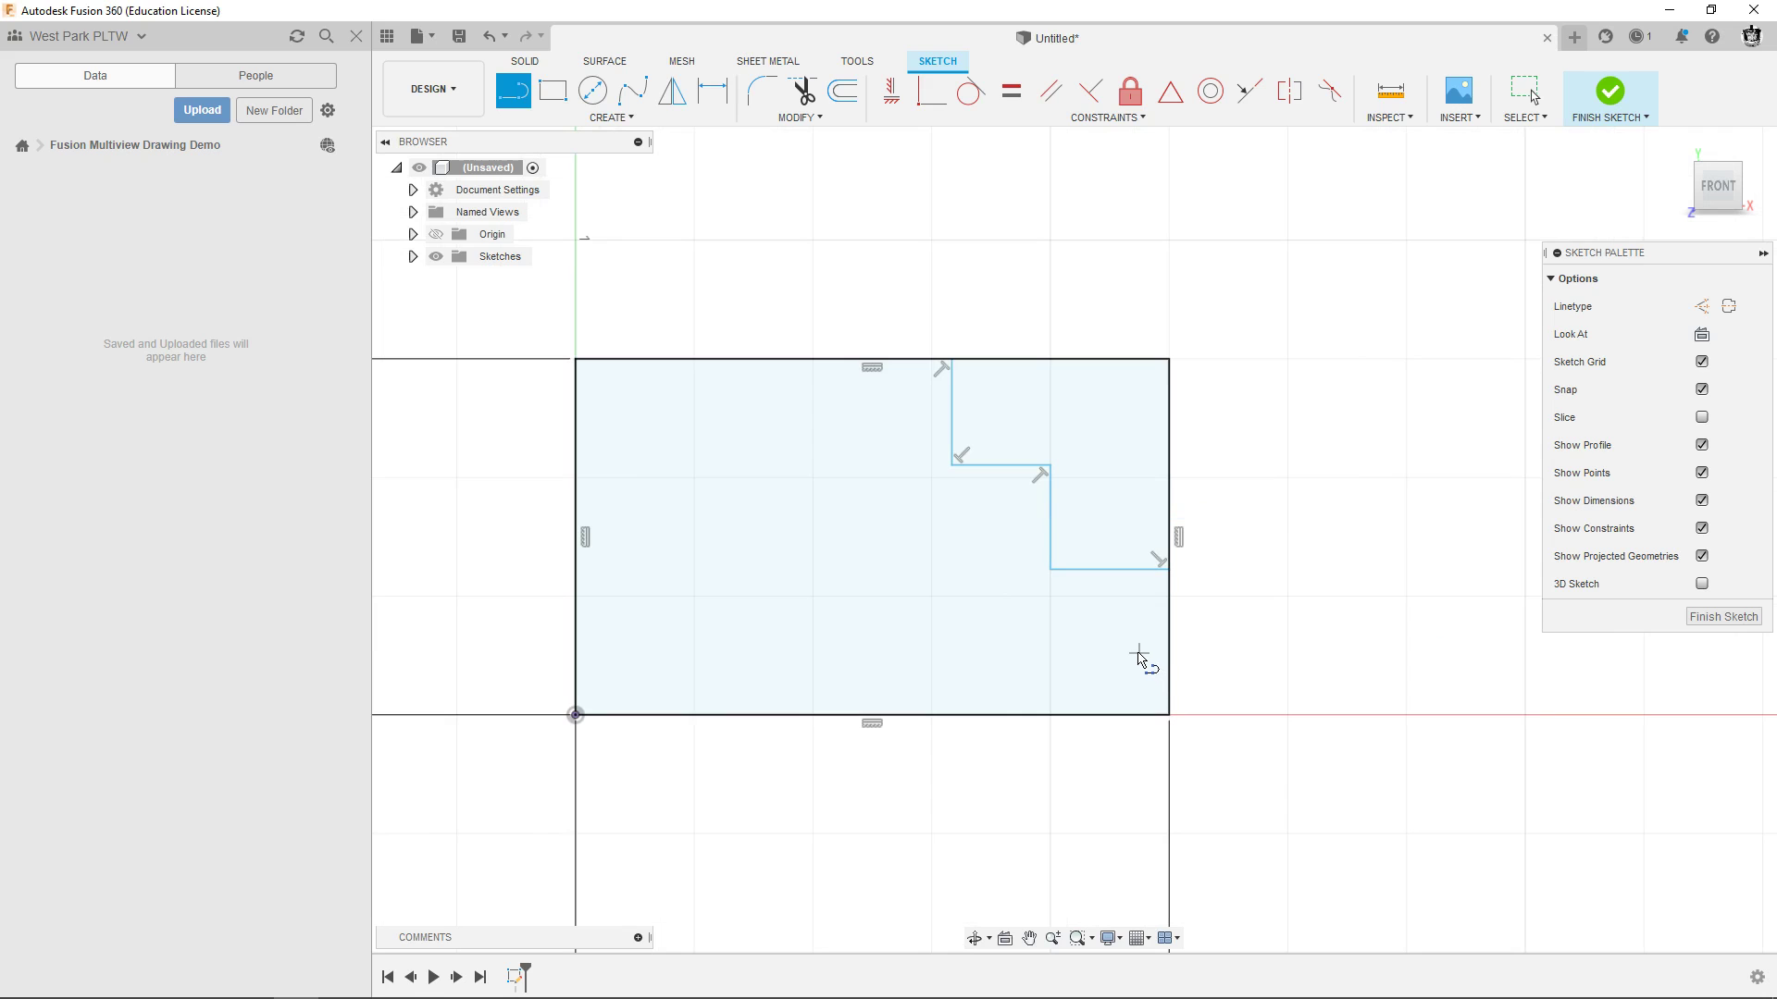
pyautogui.hotkey('alt', 'Tab')
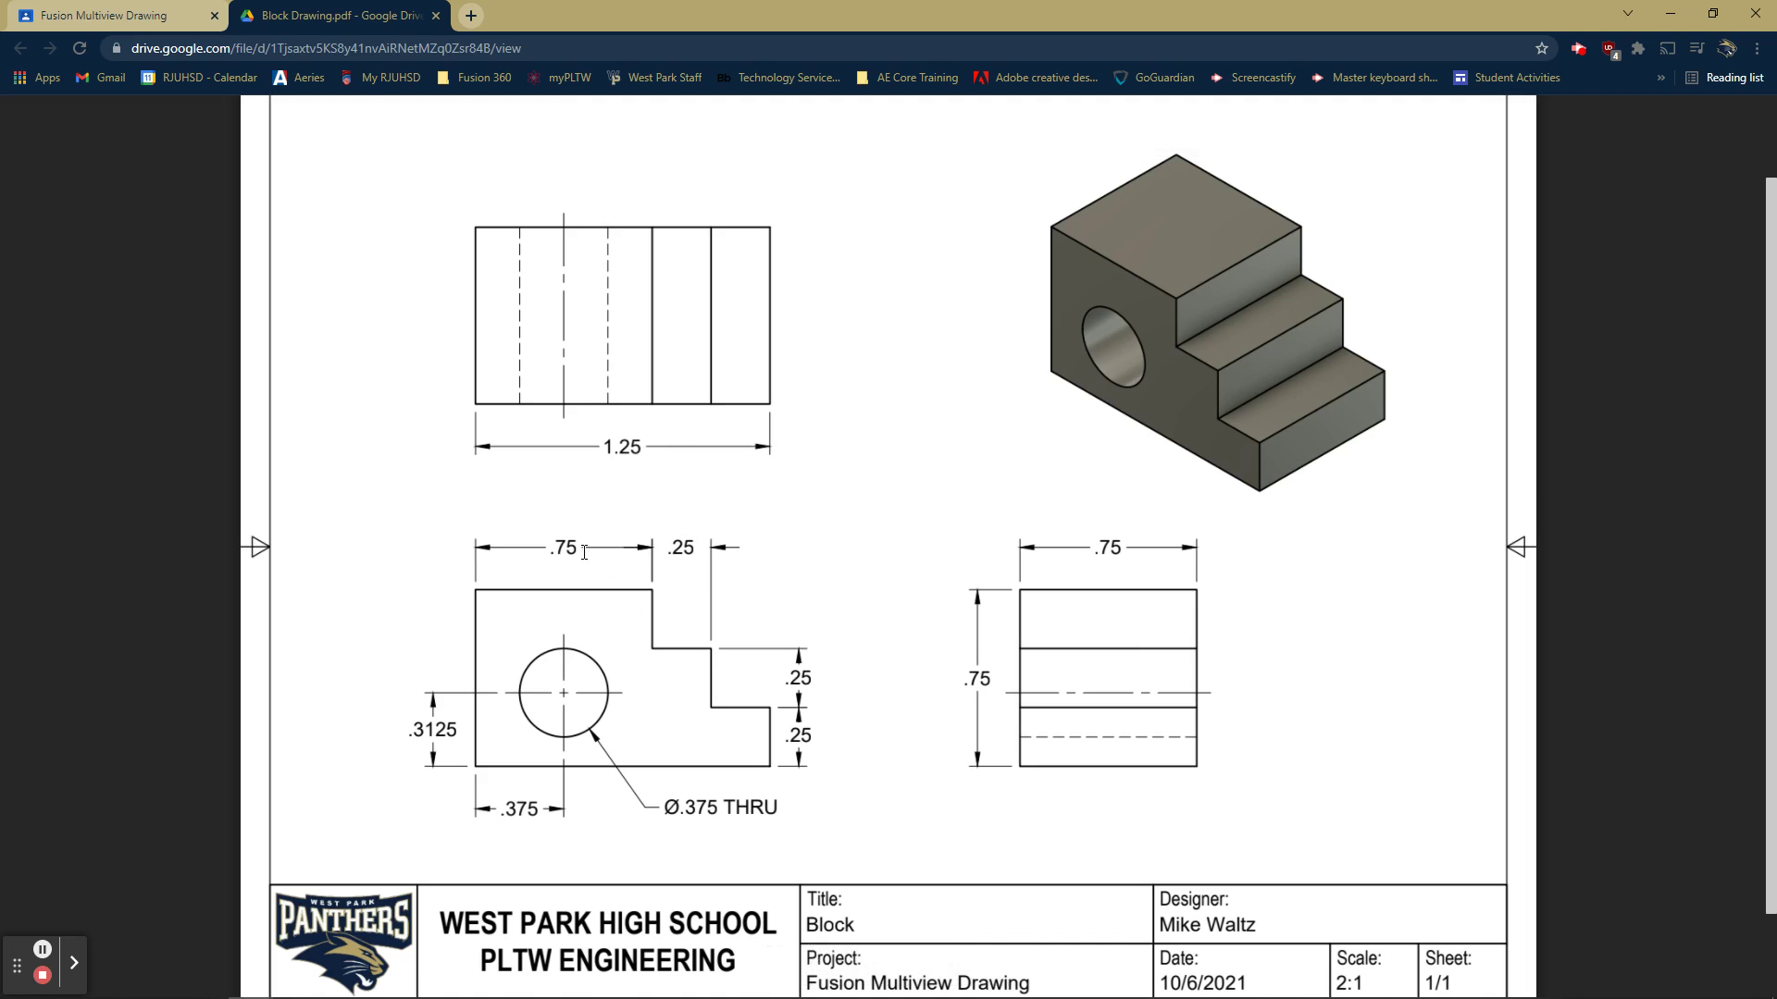
pyautogui.click(674, 551)
pyautogui.hotkey('alt', 'Tab')
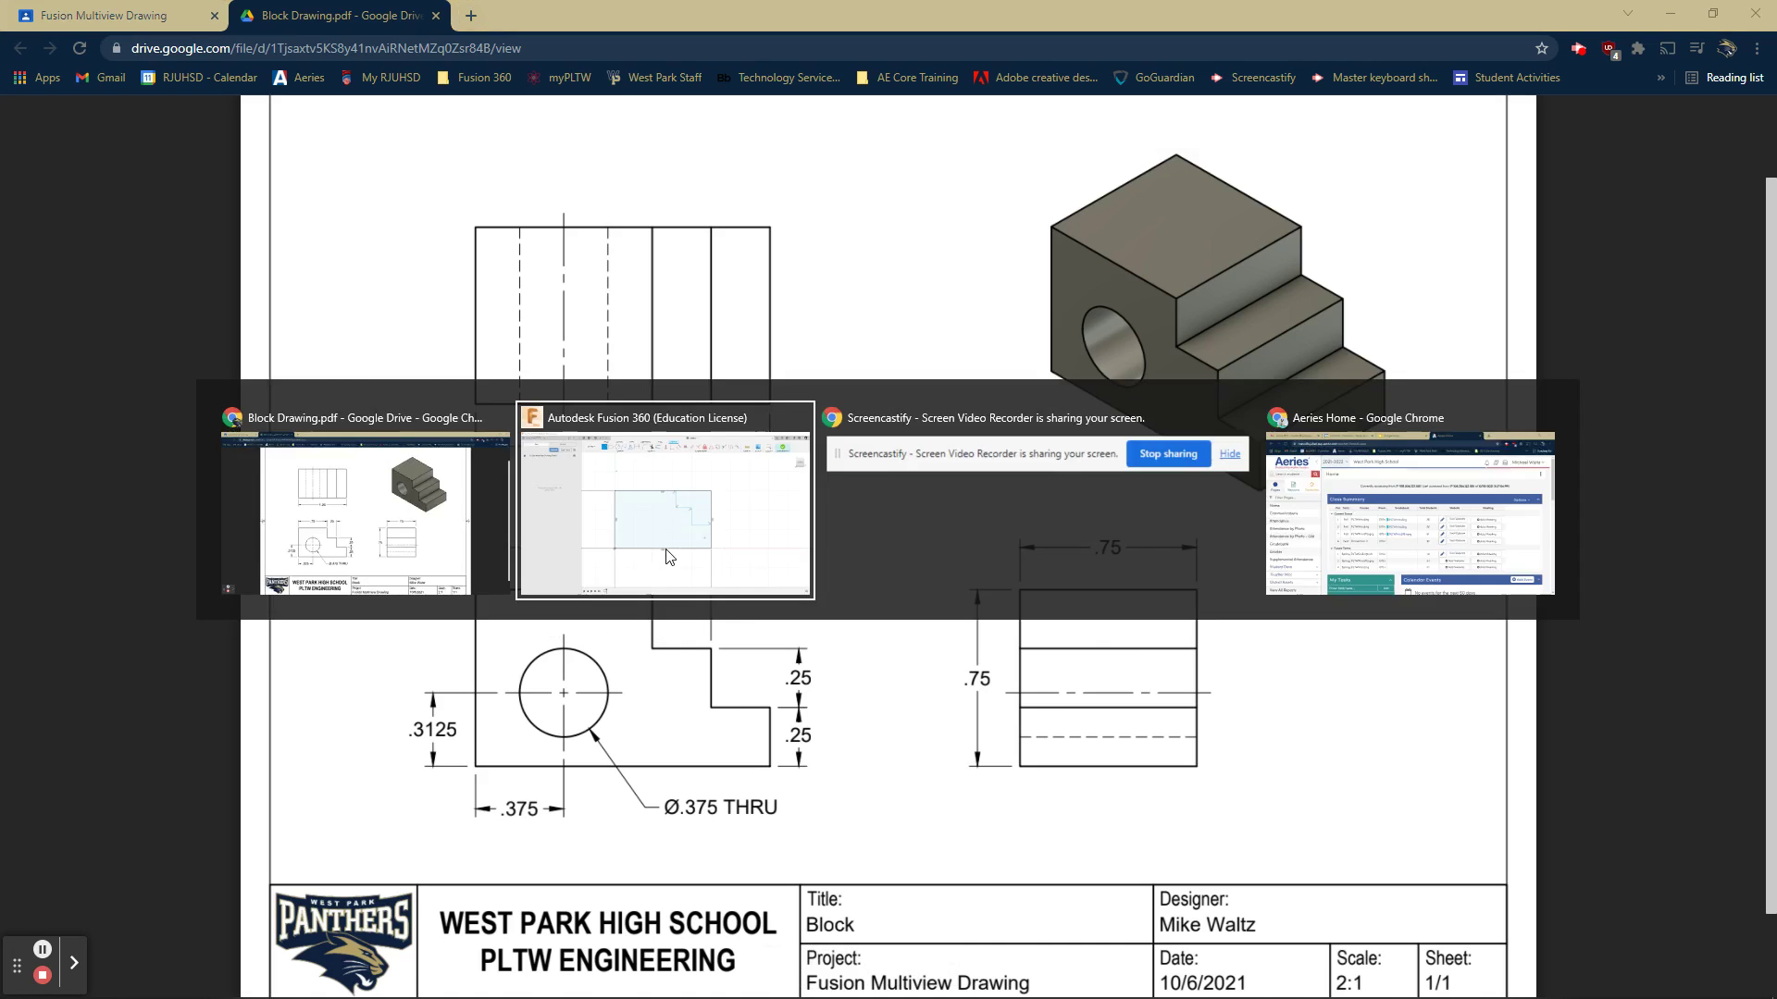
# Back in Fusion 360, dimension the upper vertical step line 0.75 in from the rectangle's left side.
pyautogui.press('d')
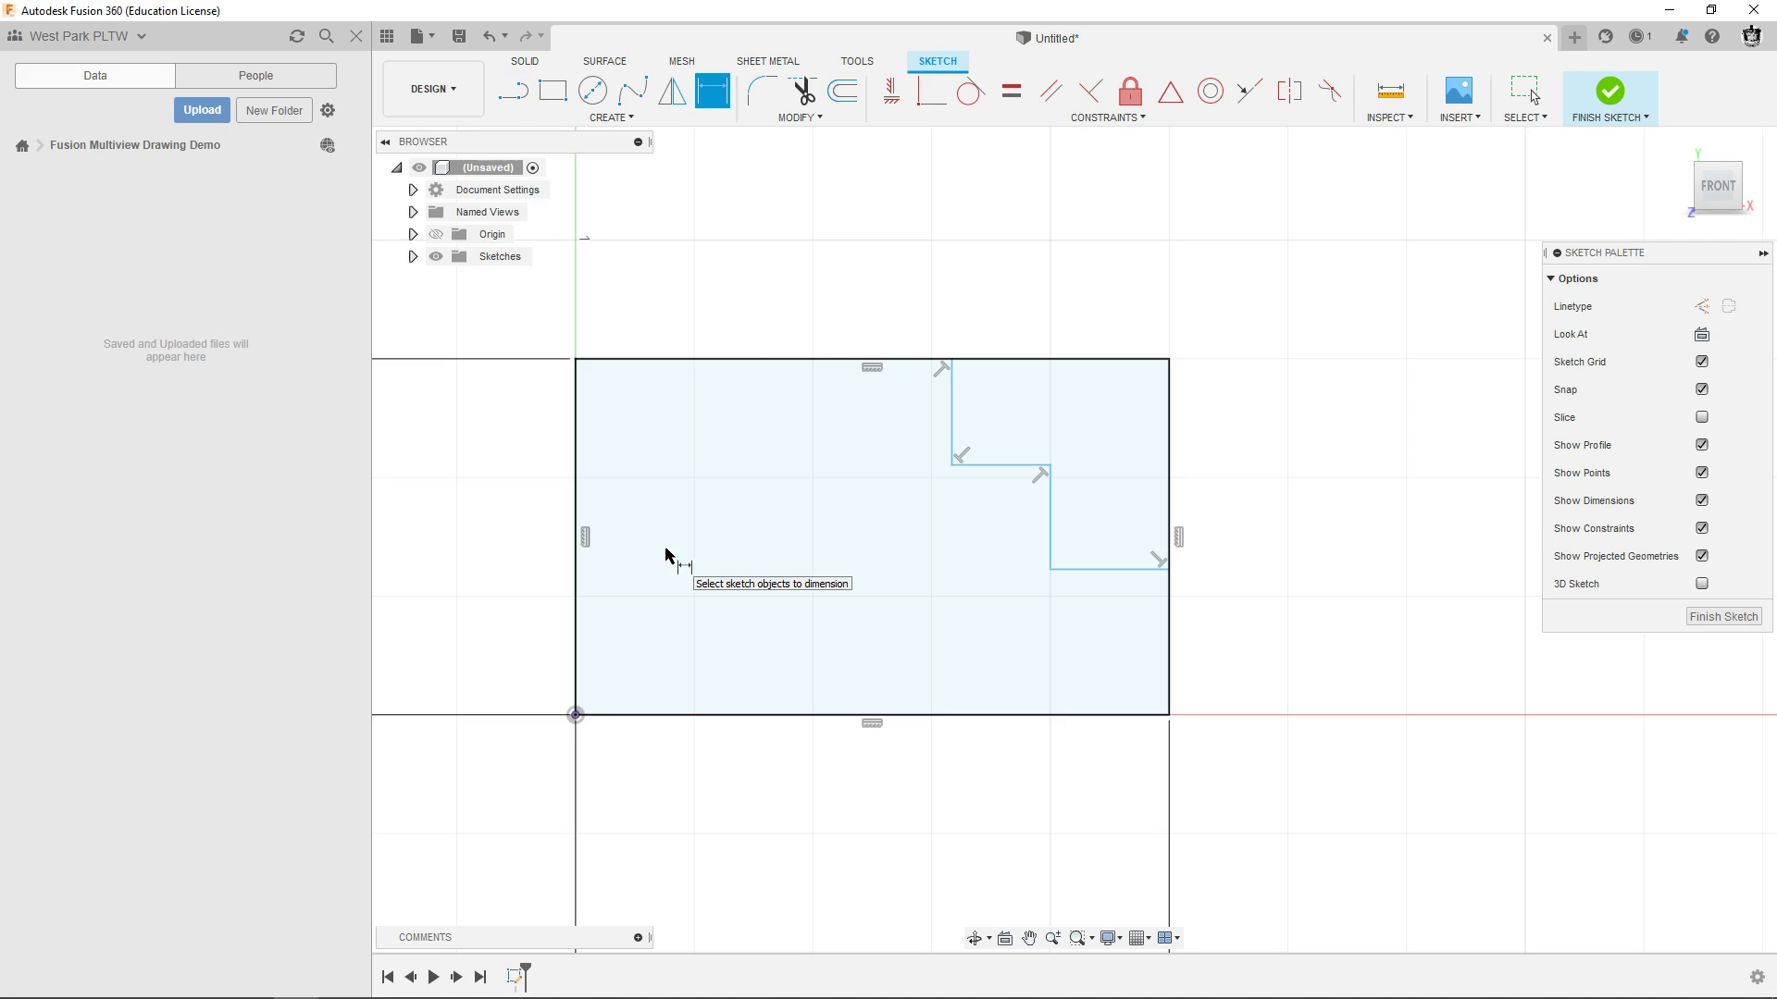
pyautogui.click(953, 393)
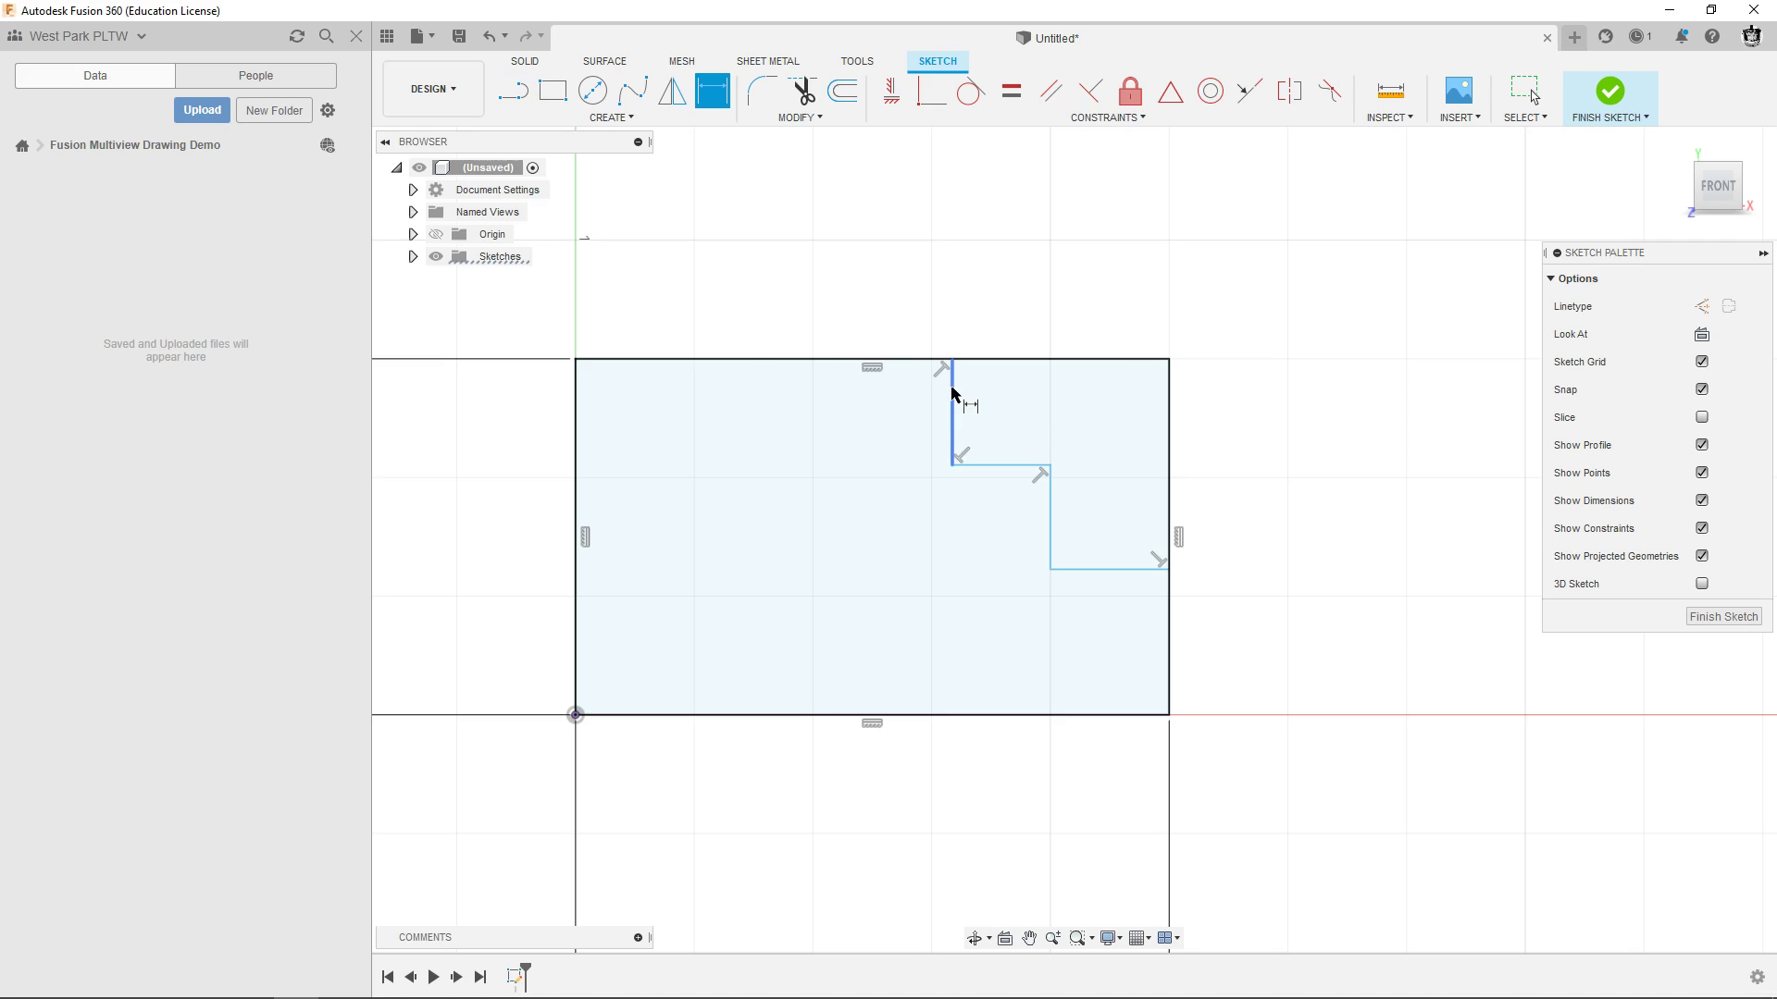
pyautogui.click(572, 398)
pyautogui.click(763, 291)
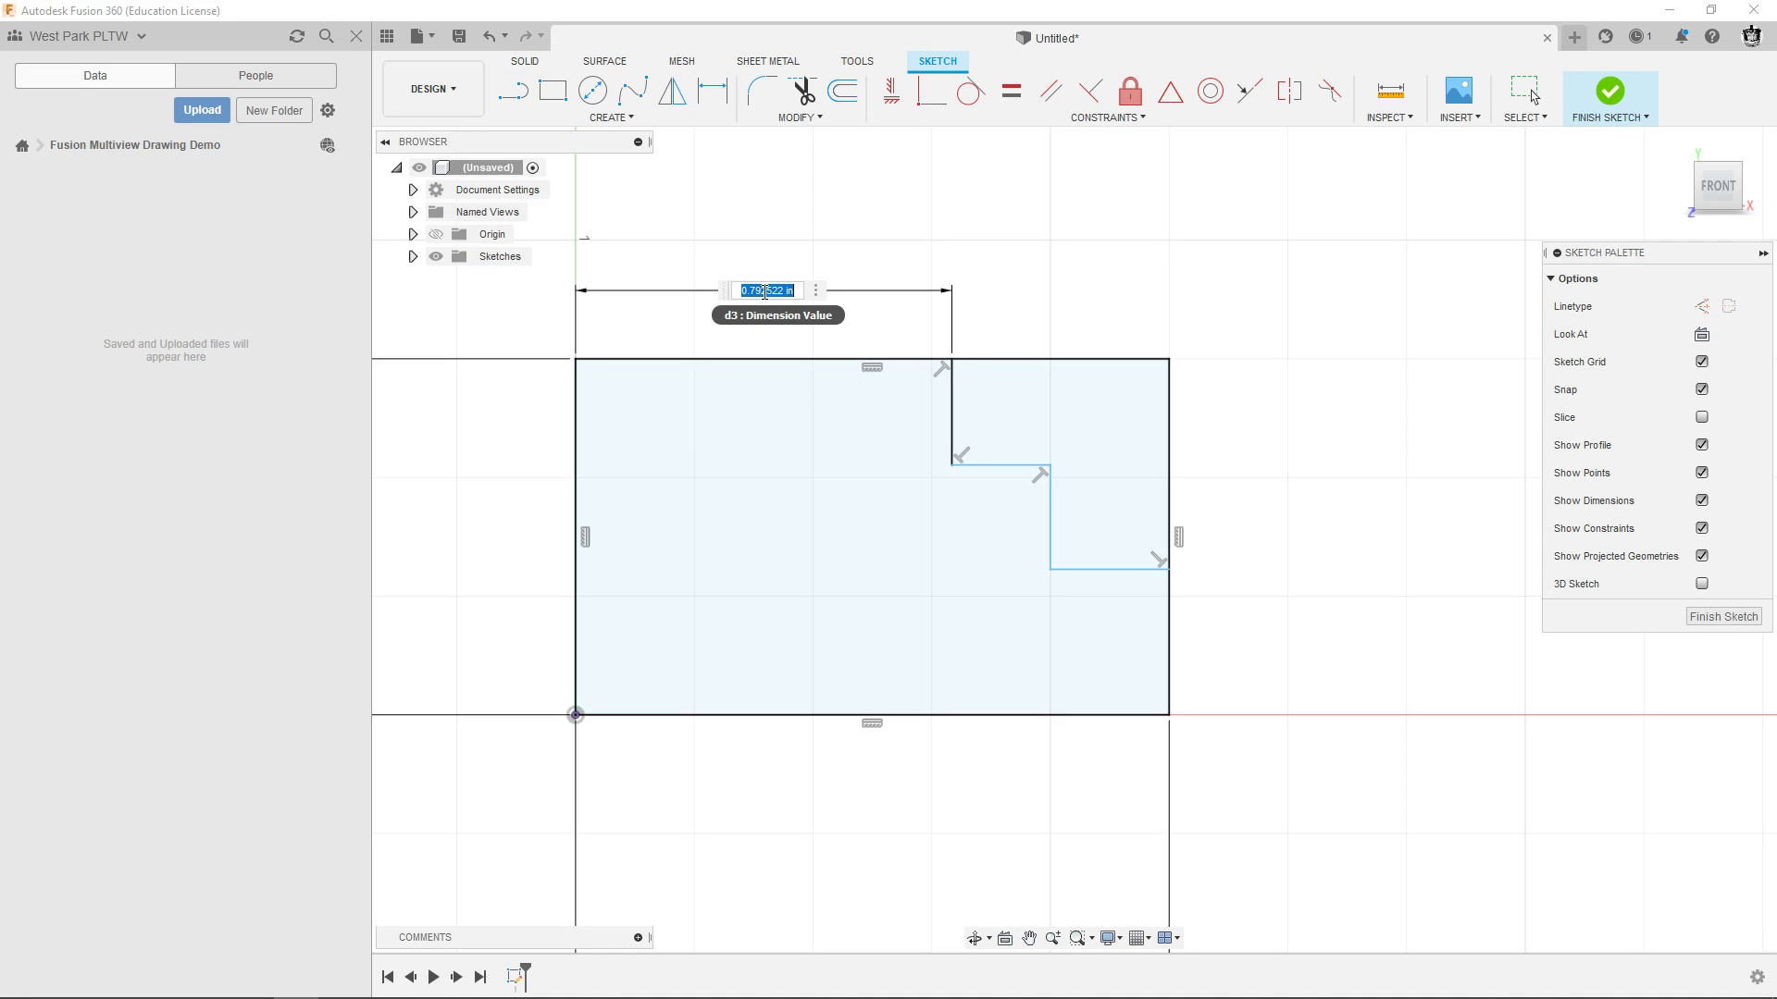
pyautogui.press('BackSpace')
pyautogui.write('.75')
pyautogui.press('Return')
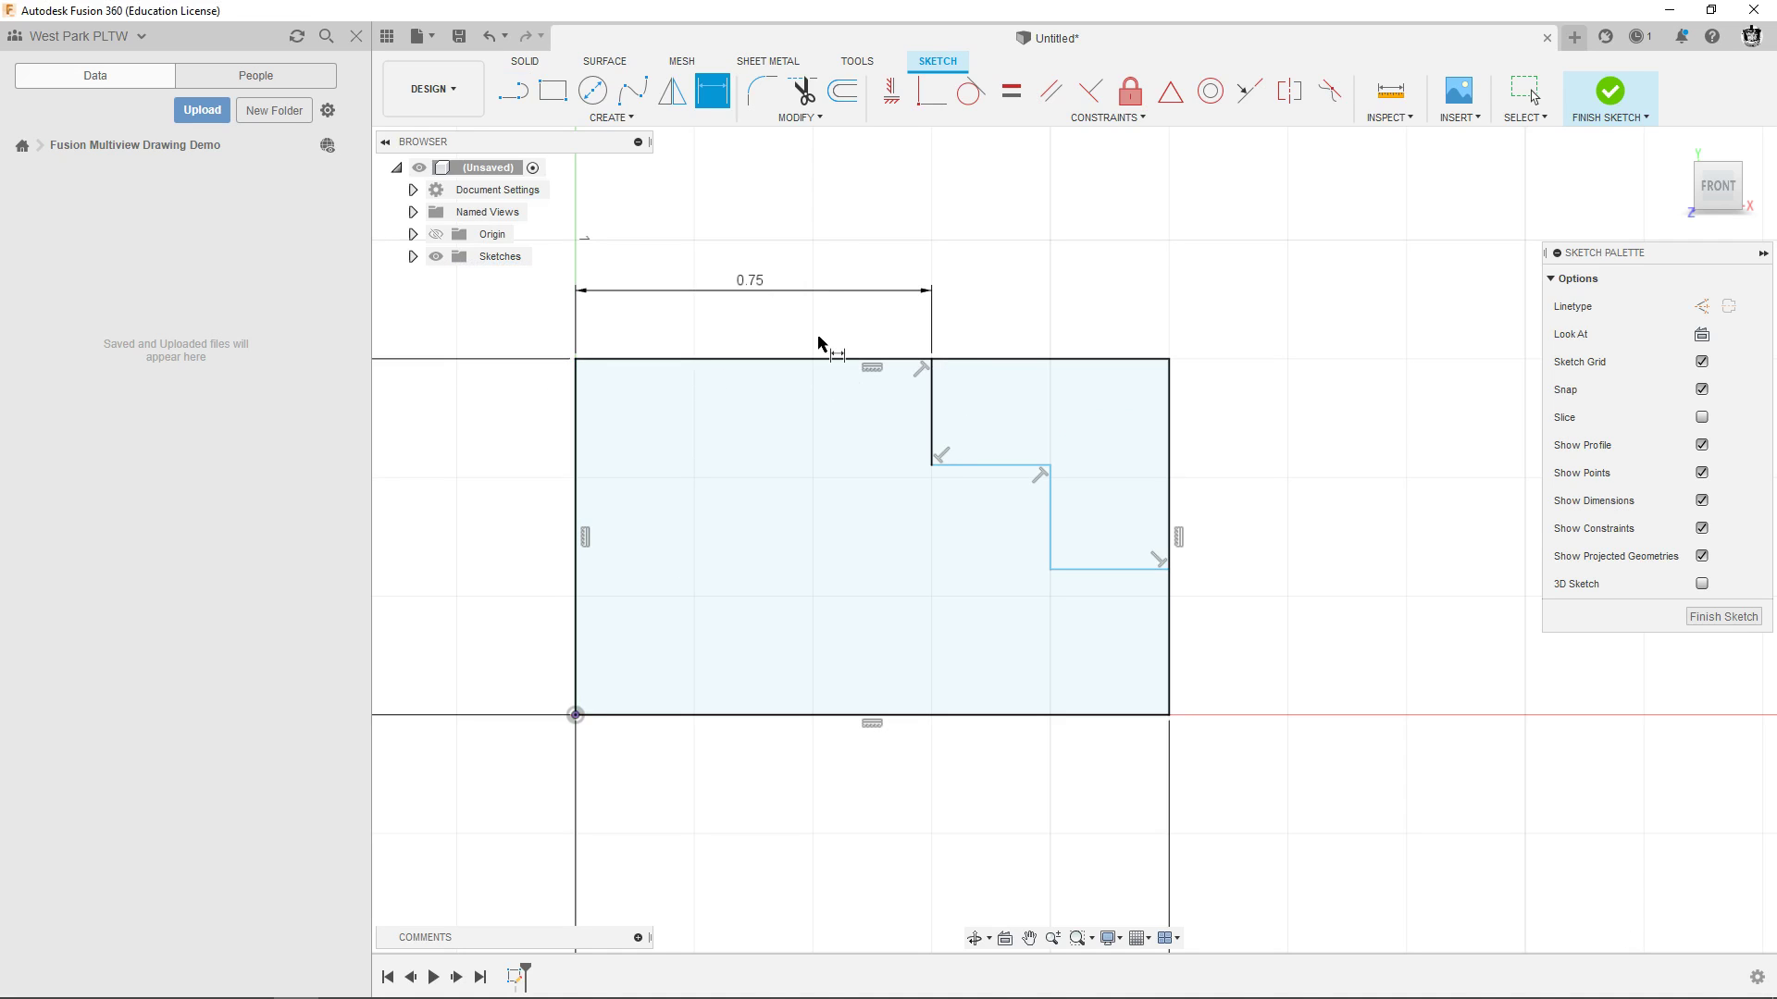
# Dimension the upper horizontal step line's width as 0.25 in, placing the dimension above the rectangle.
pyautogui.click(985, 466)
pyautogui.click(990, 304)
pyautogui.press('BackSpace')
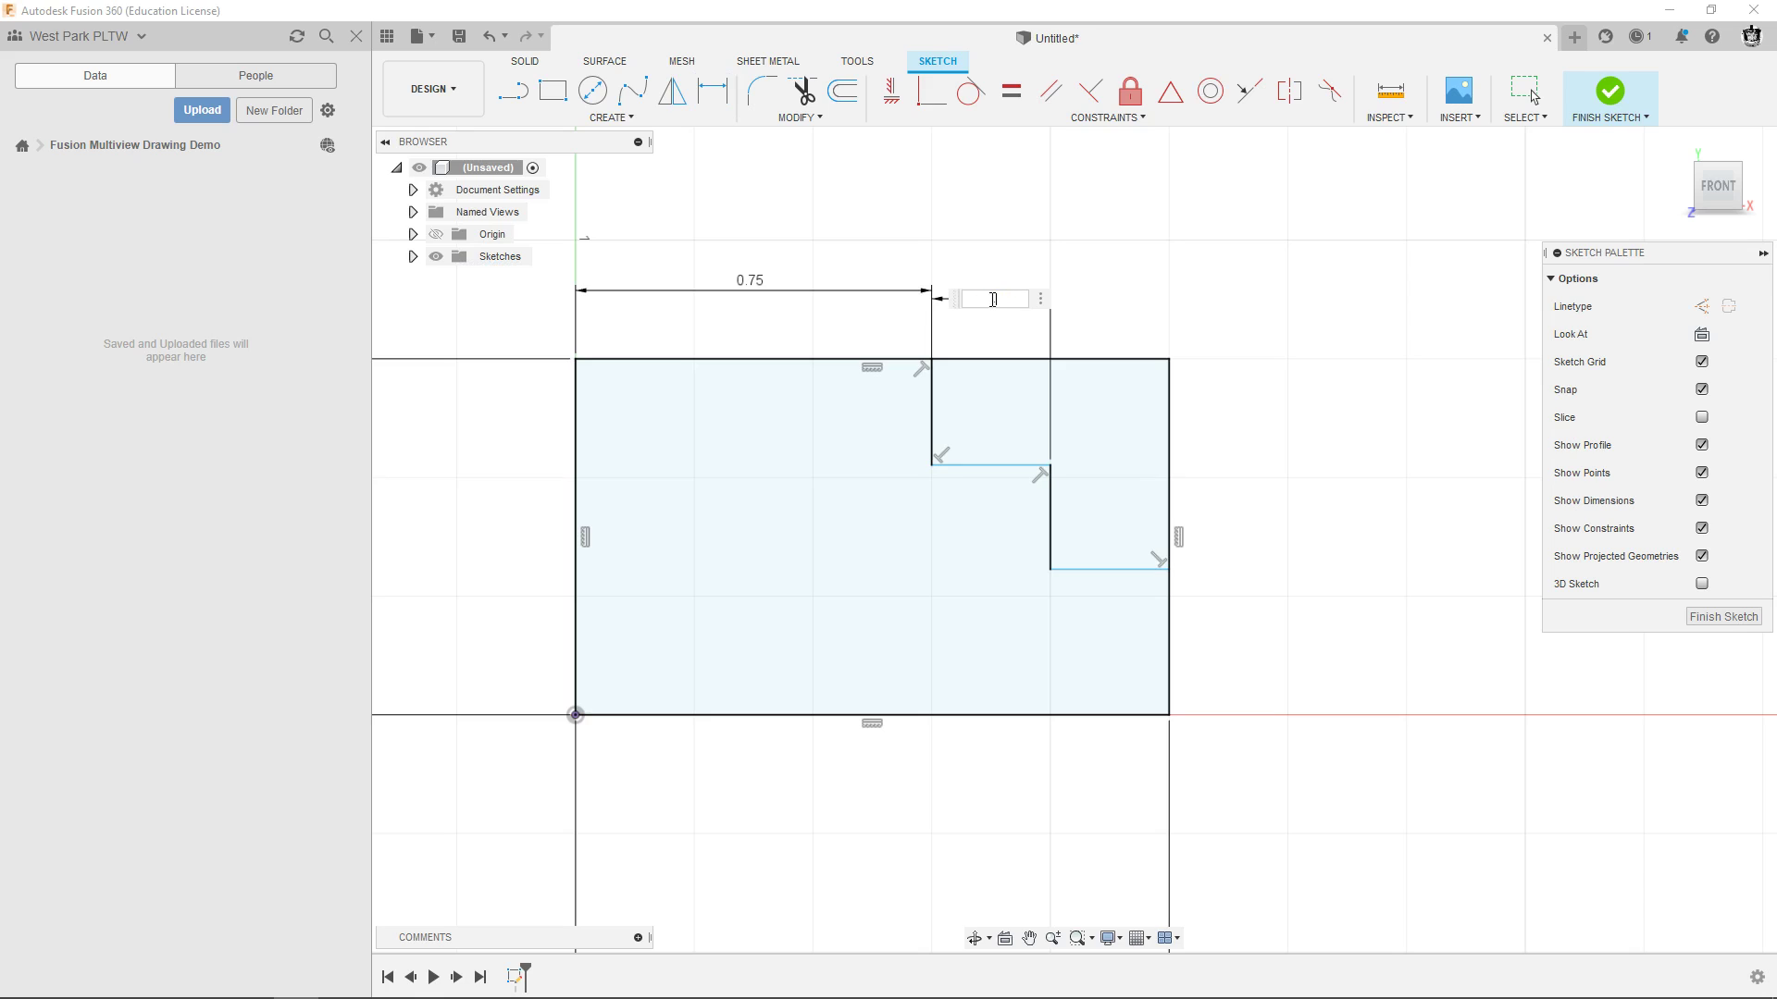
pyautogui.write('.25')
pyautogui.press('Return')
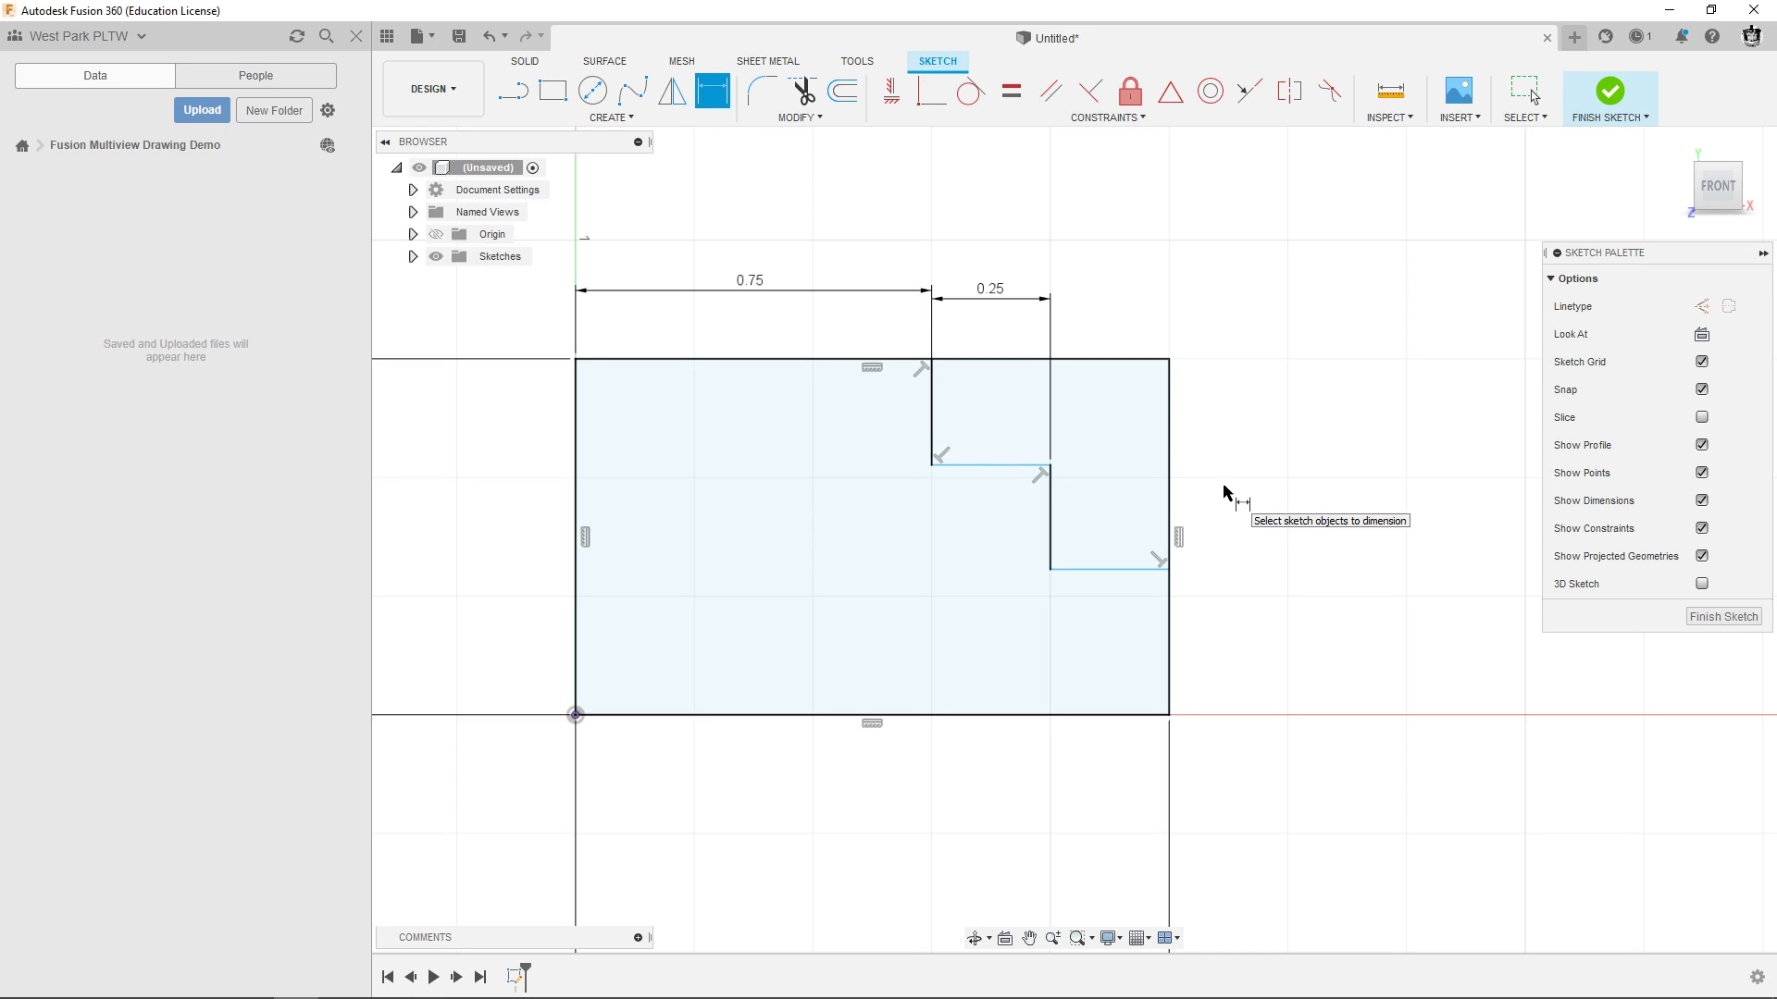
# Check the step heights in Block Drawing.pdf, and in Fusion 360 dimension the lower horizontal step line 0.25 in above the rectangle's bottom edge.
pyautogui.hotkey('alt', 'Tab')
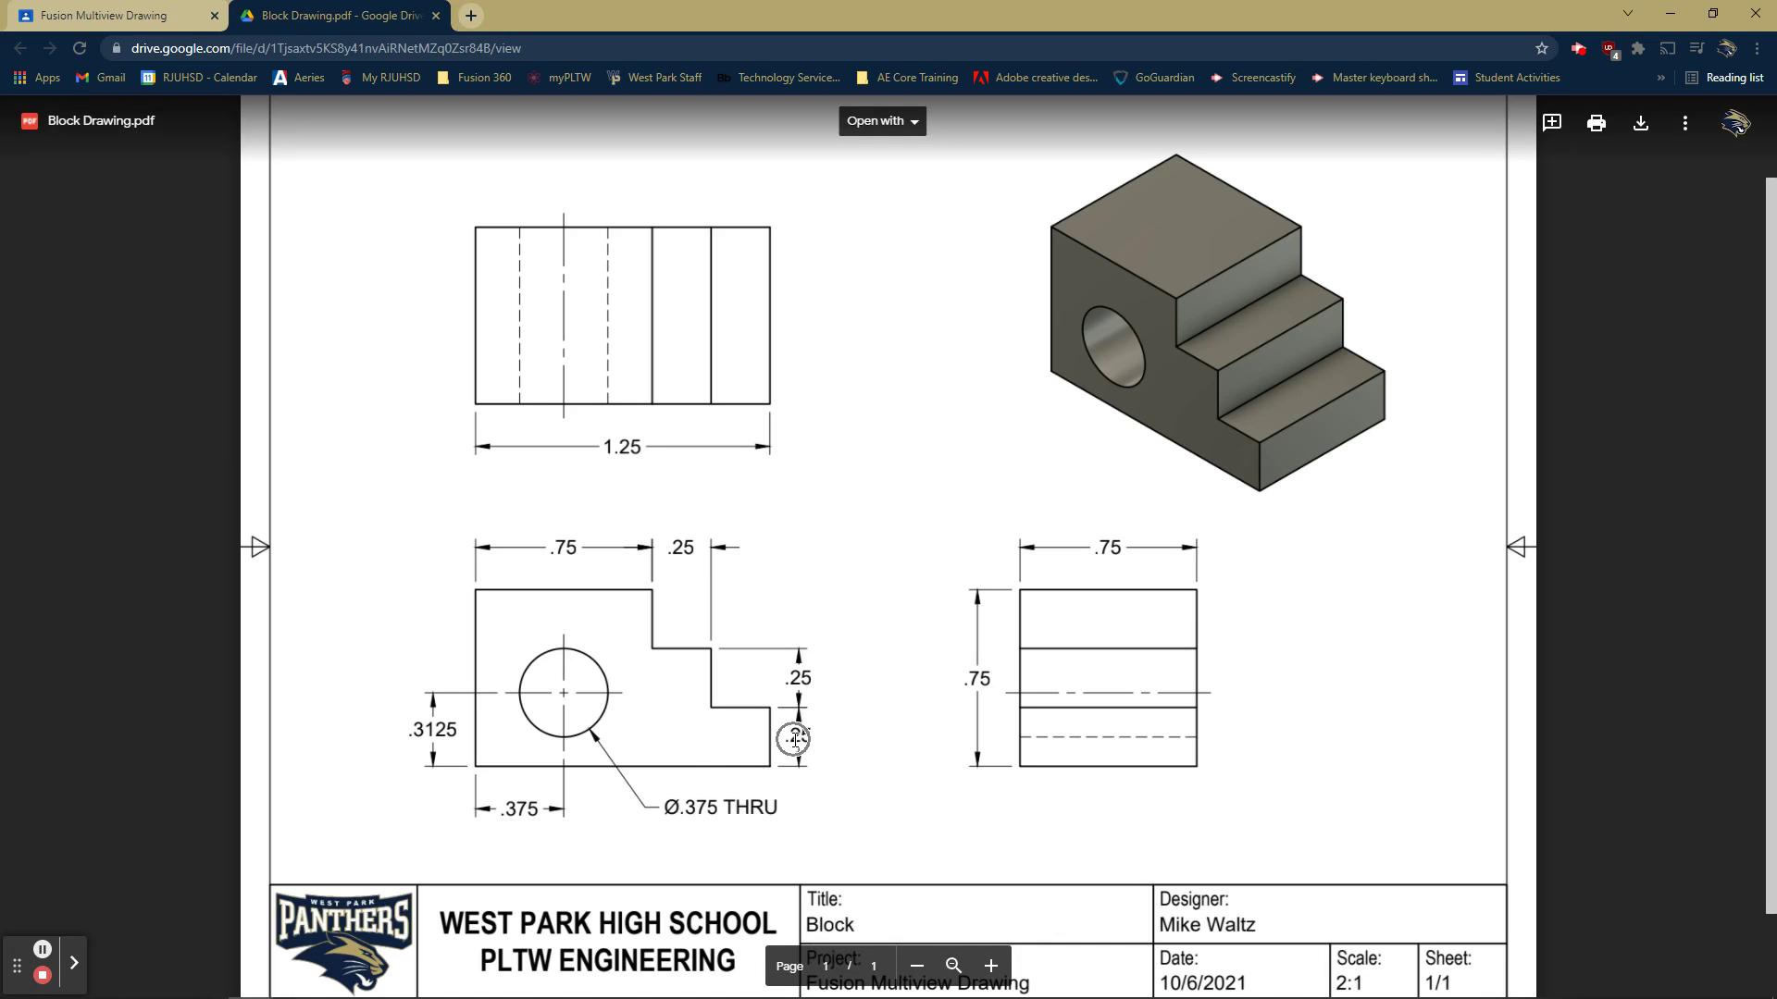
pyautogui.hotkey('alt', 'Tab')
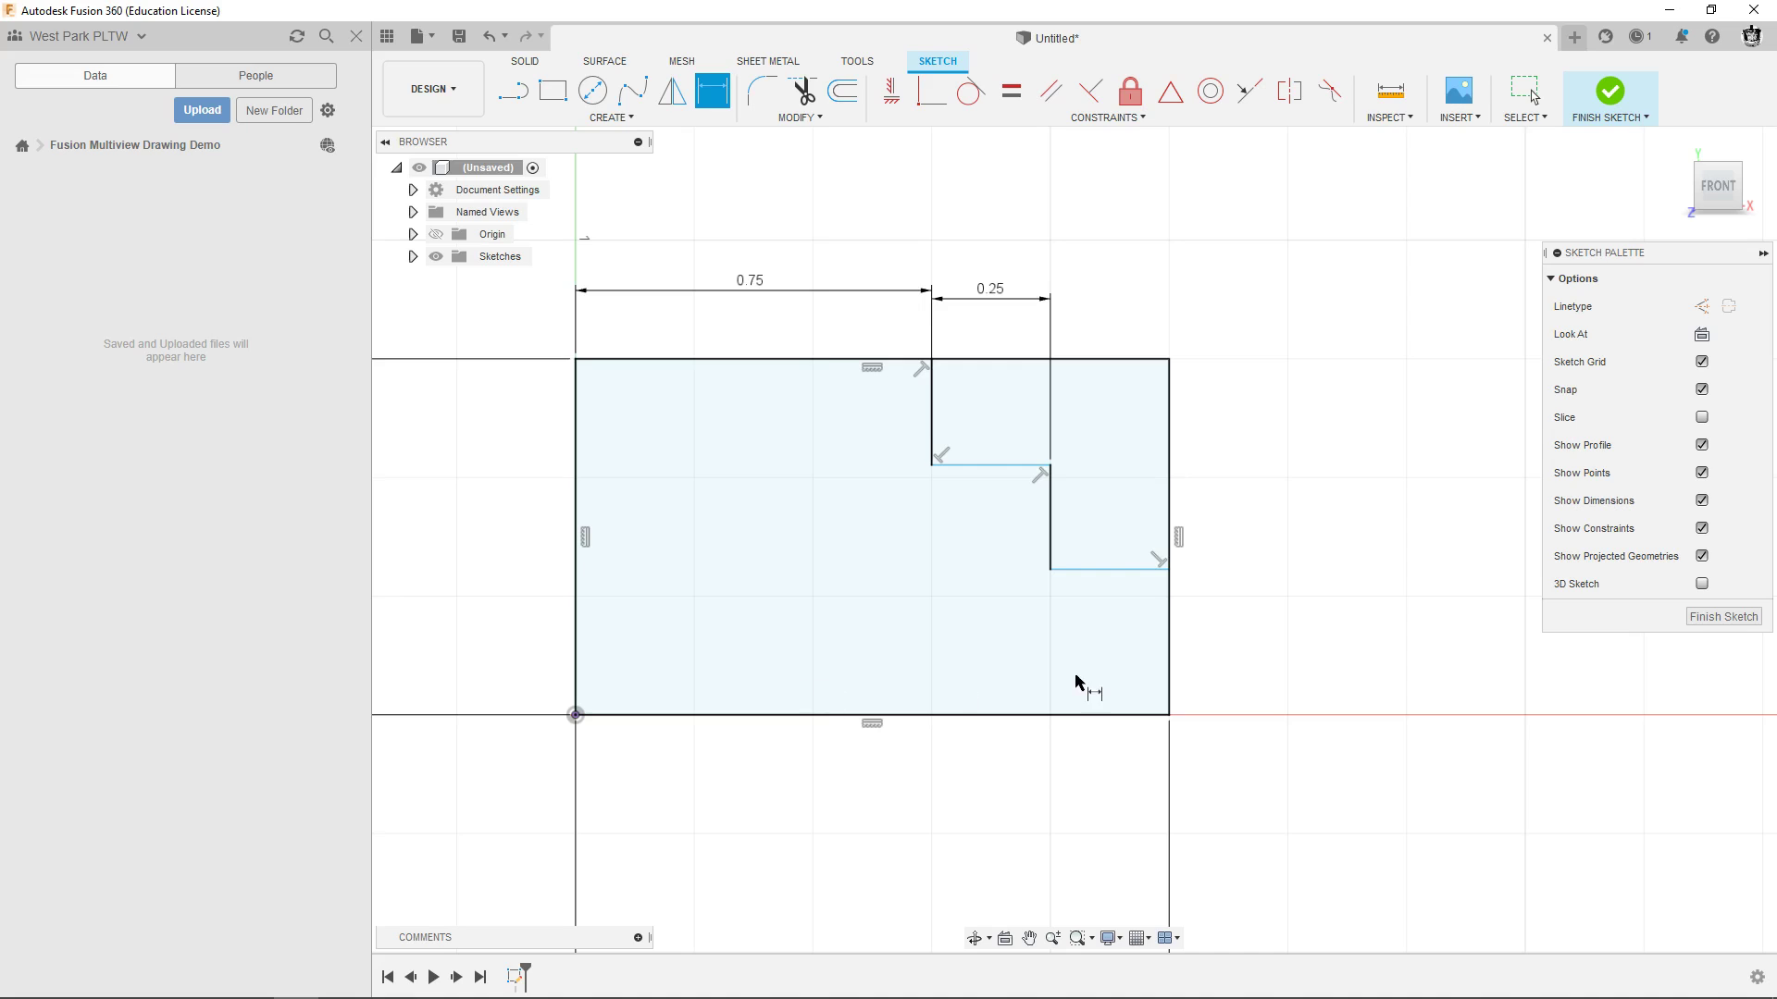
pyautogui.click(1106, 571)
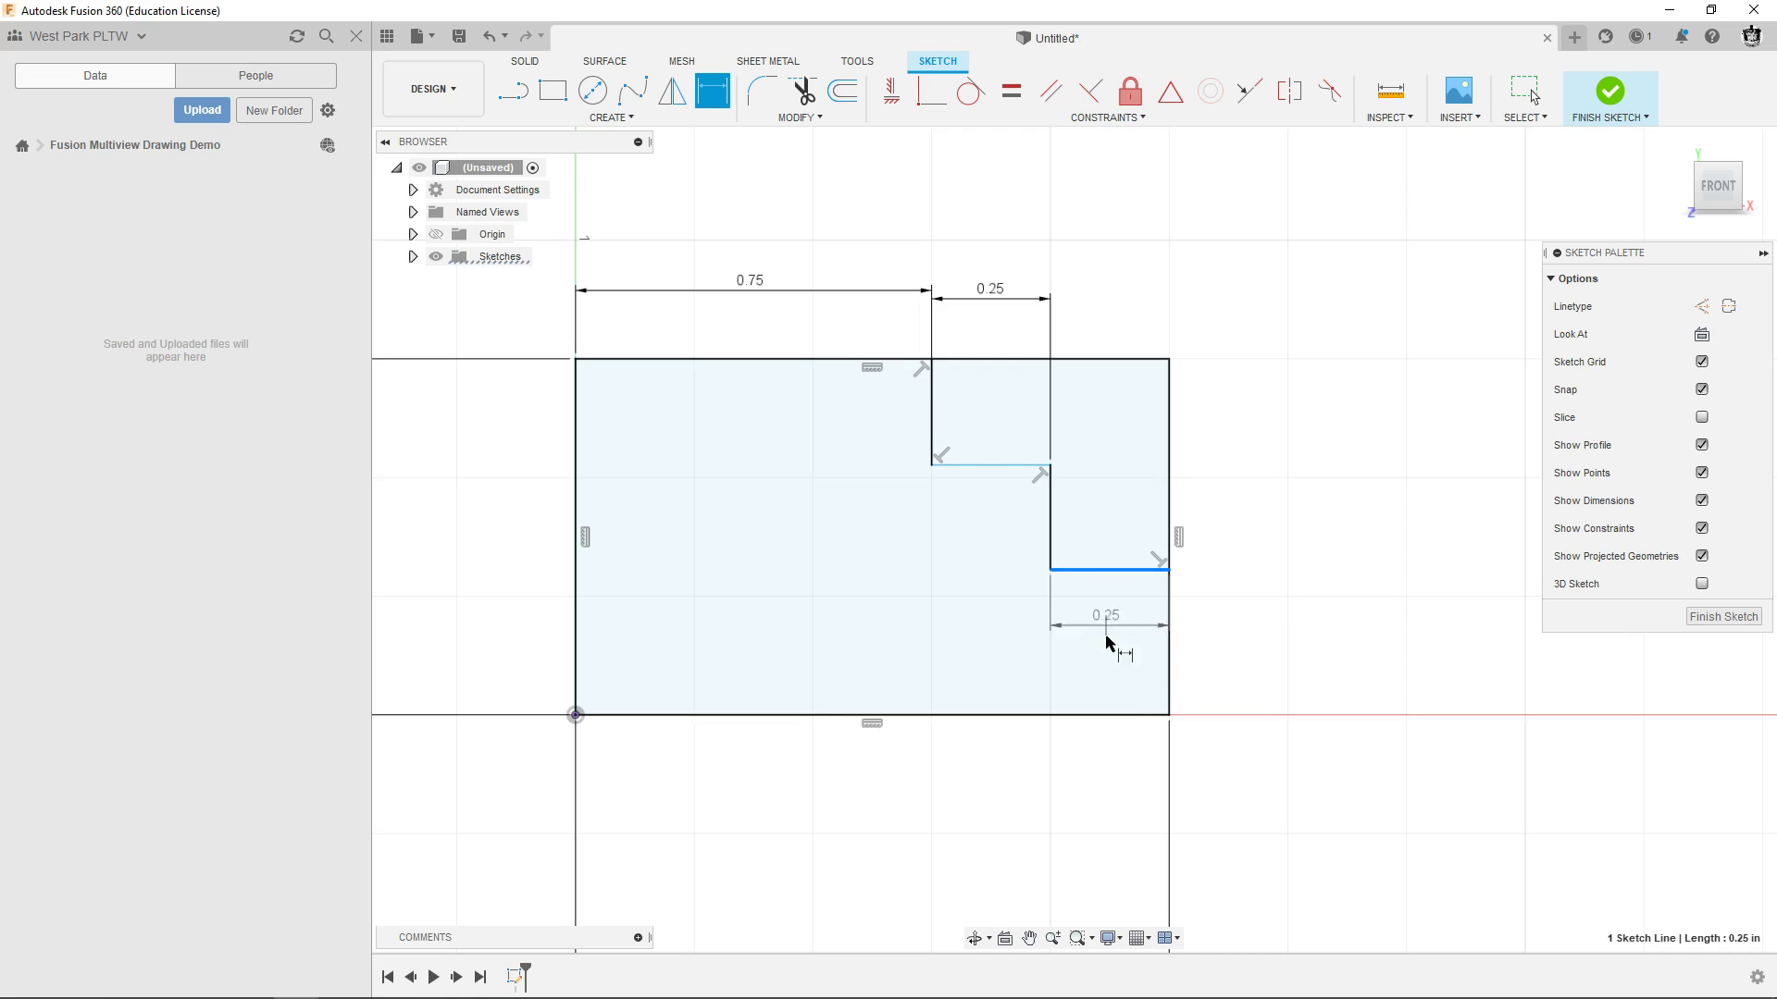
pyautogui.click(1109, 717)
pyautogui.click(1230, 647)
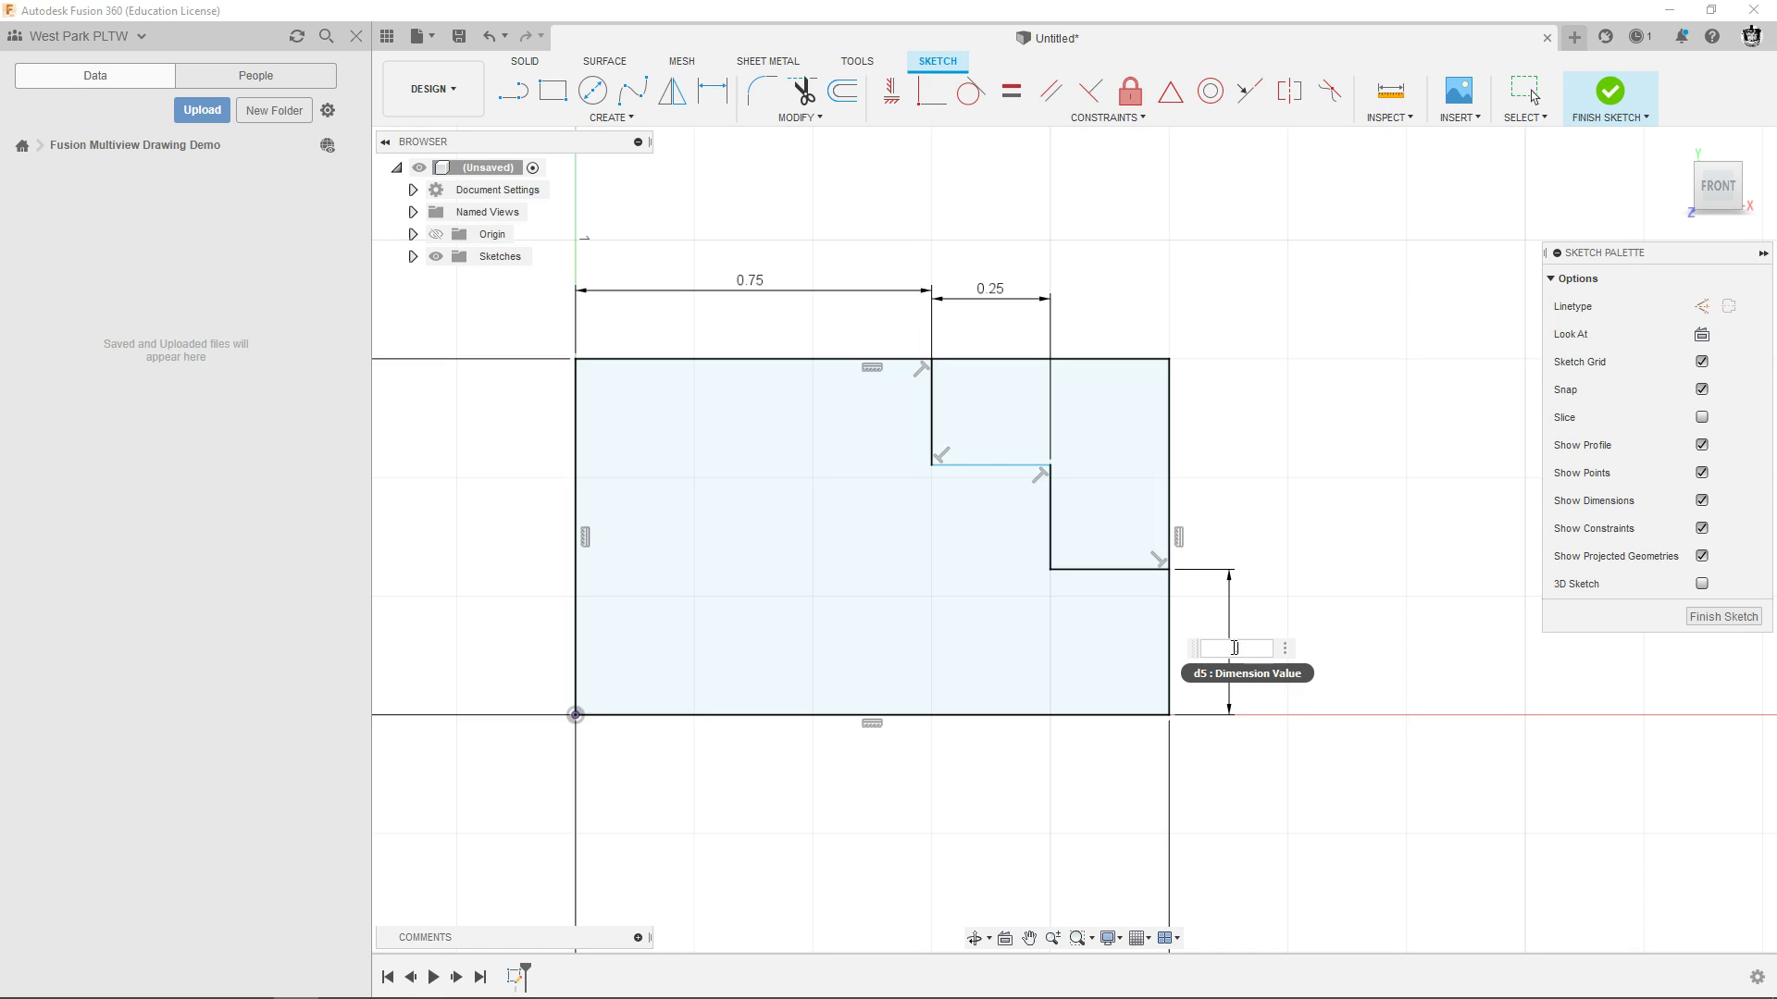
pyautogui.write('.25')
pyautogui.press('Return')
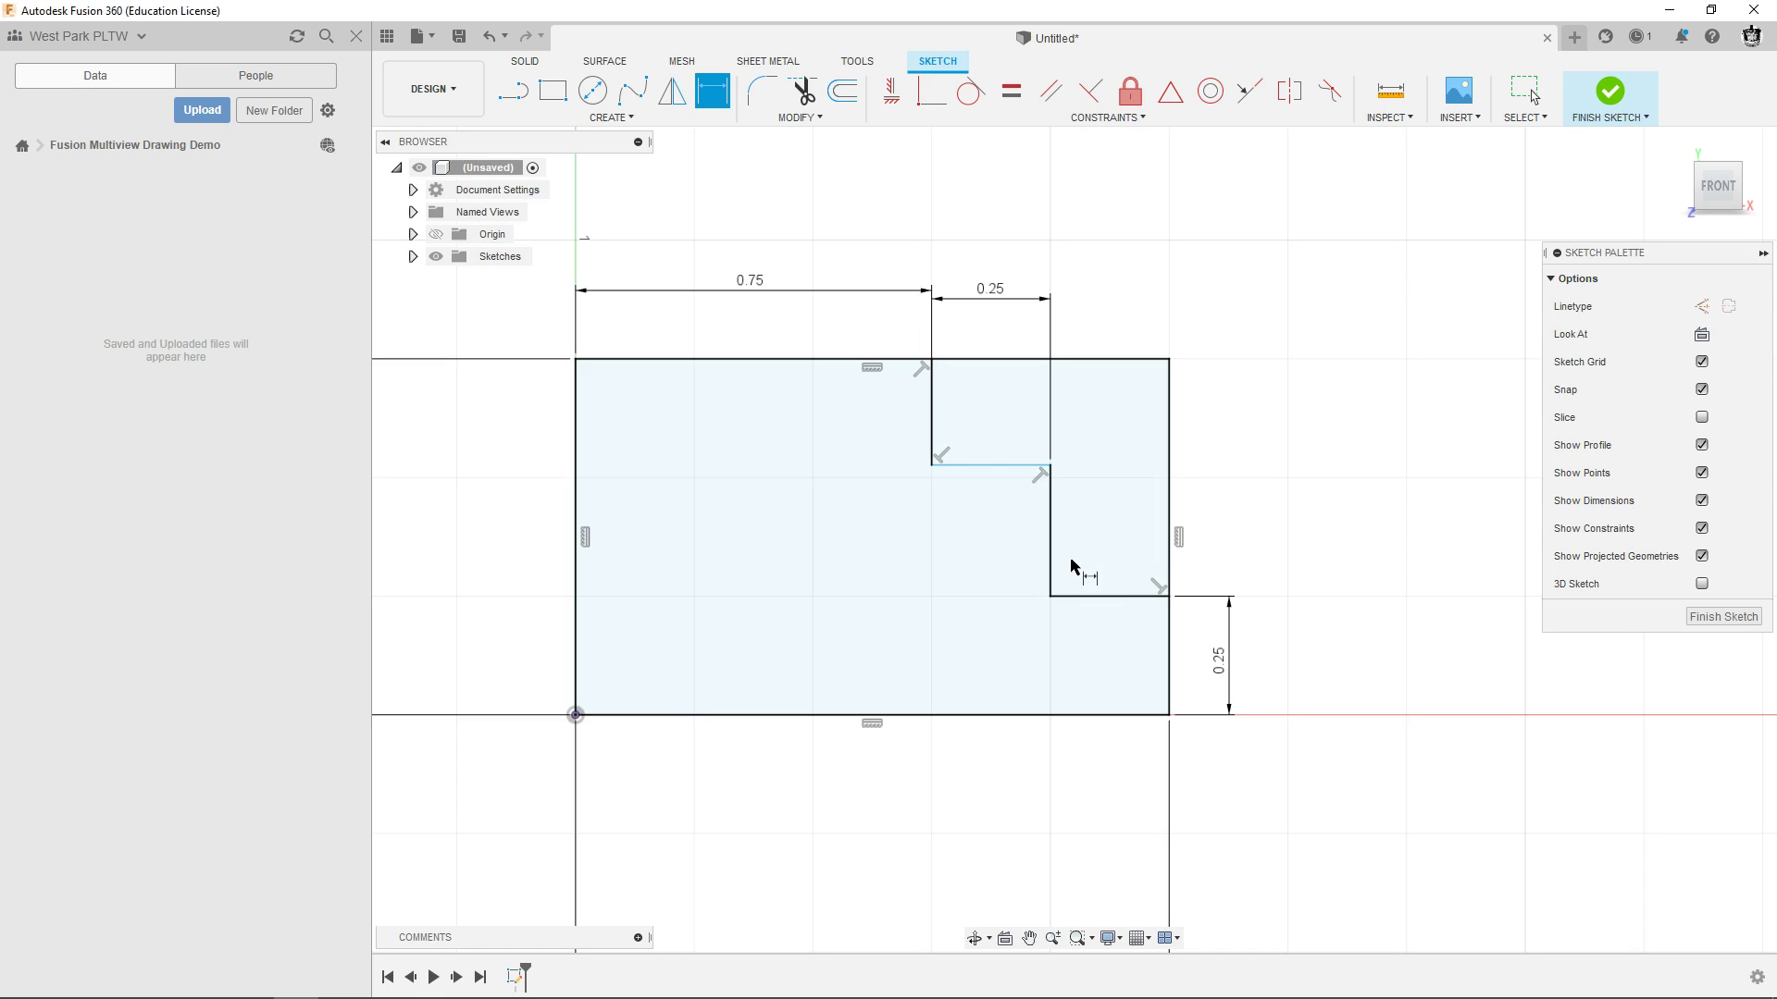
# Dimension the lower vertical step line's height as 0.25 in, placing the dimension outside the rectangle's right side.
pyautogui.click(1051, 530)
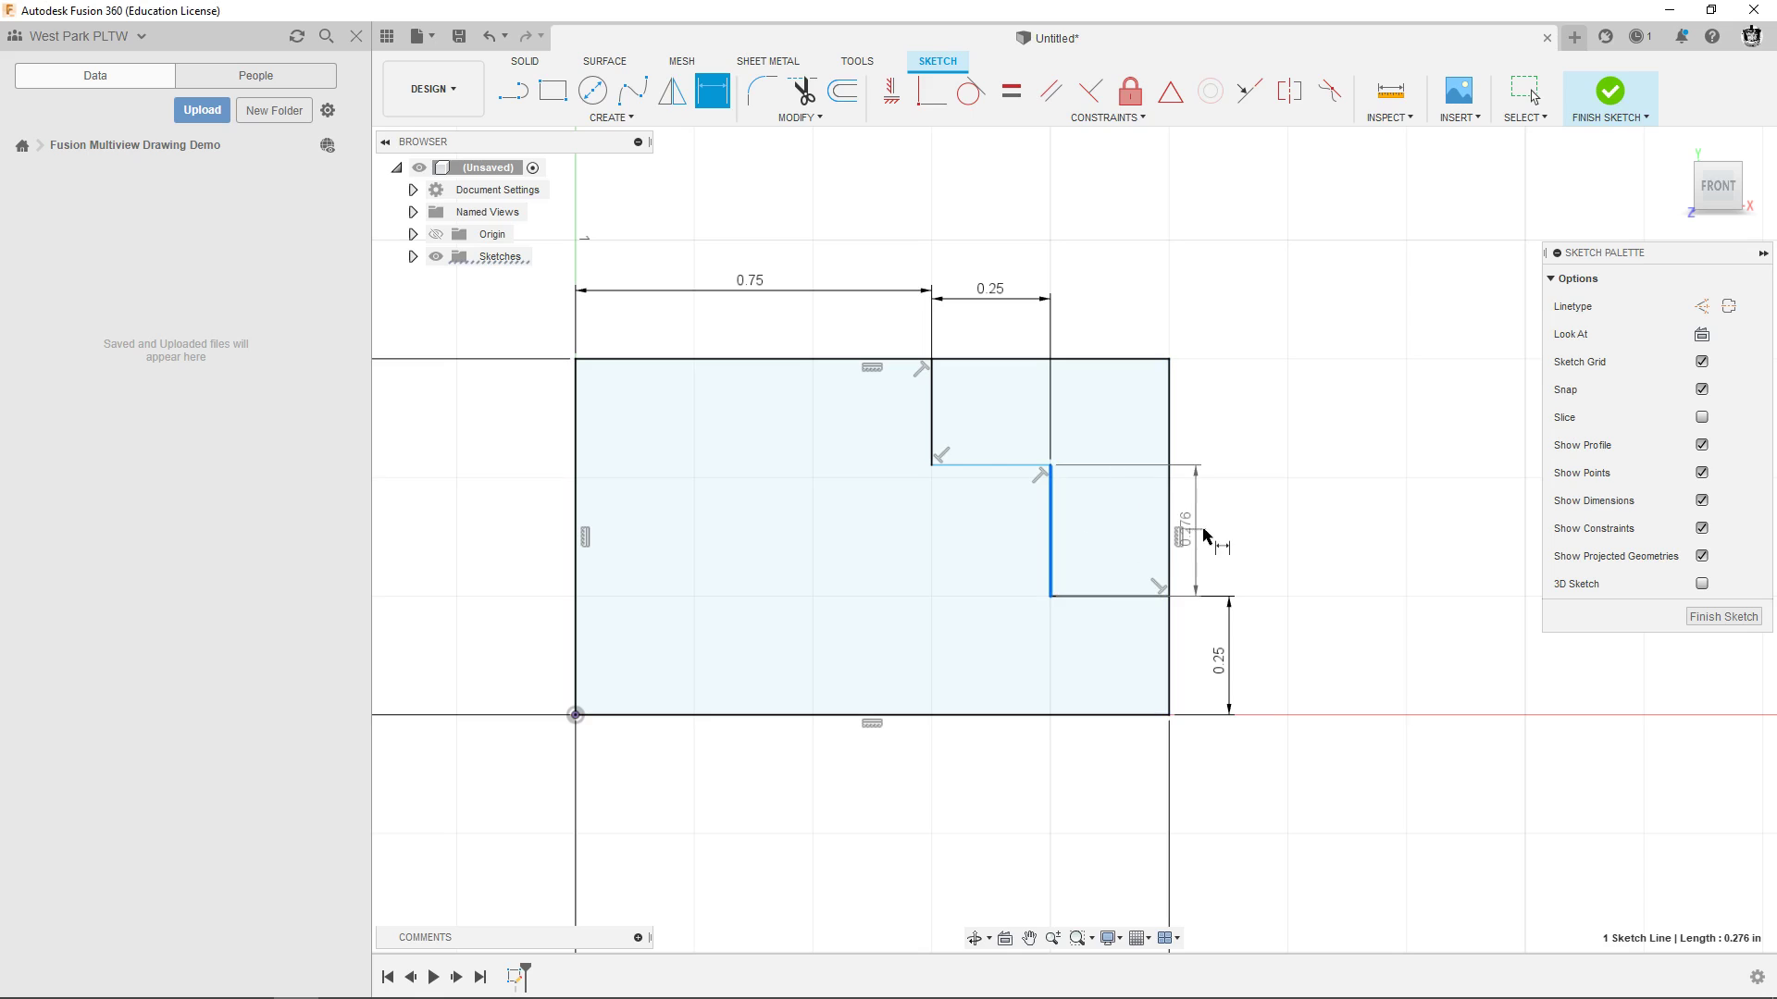
pyautogui.click(1230, 528)
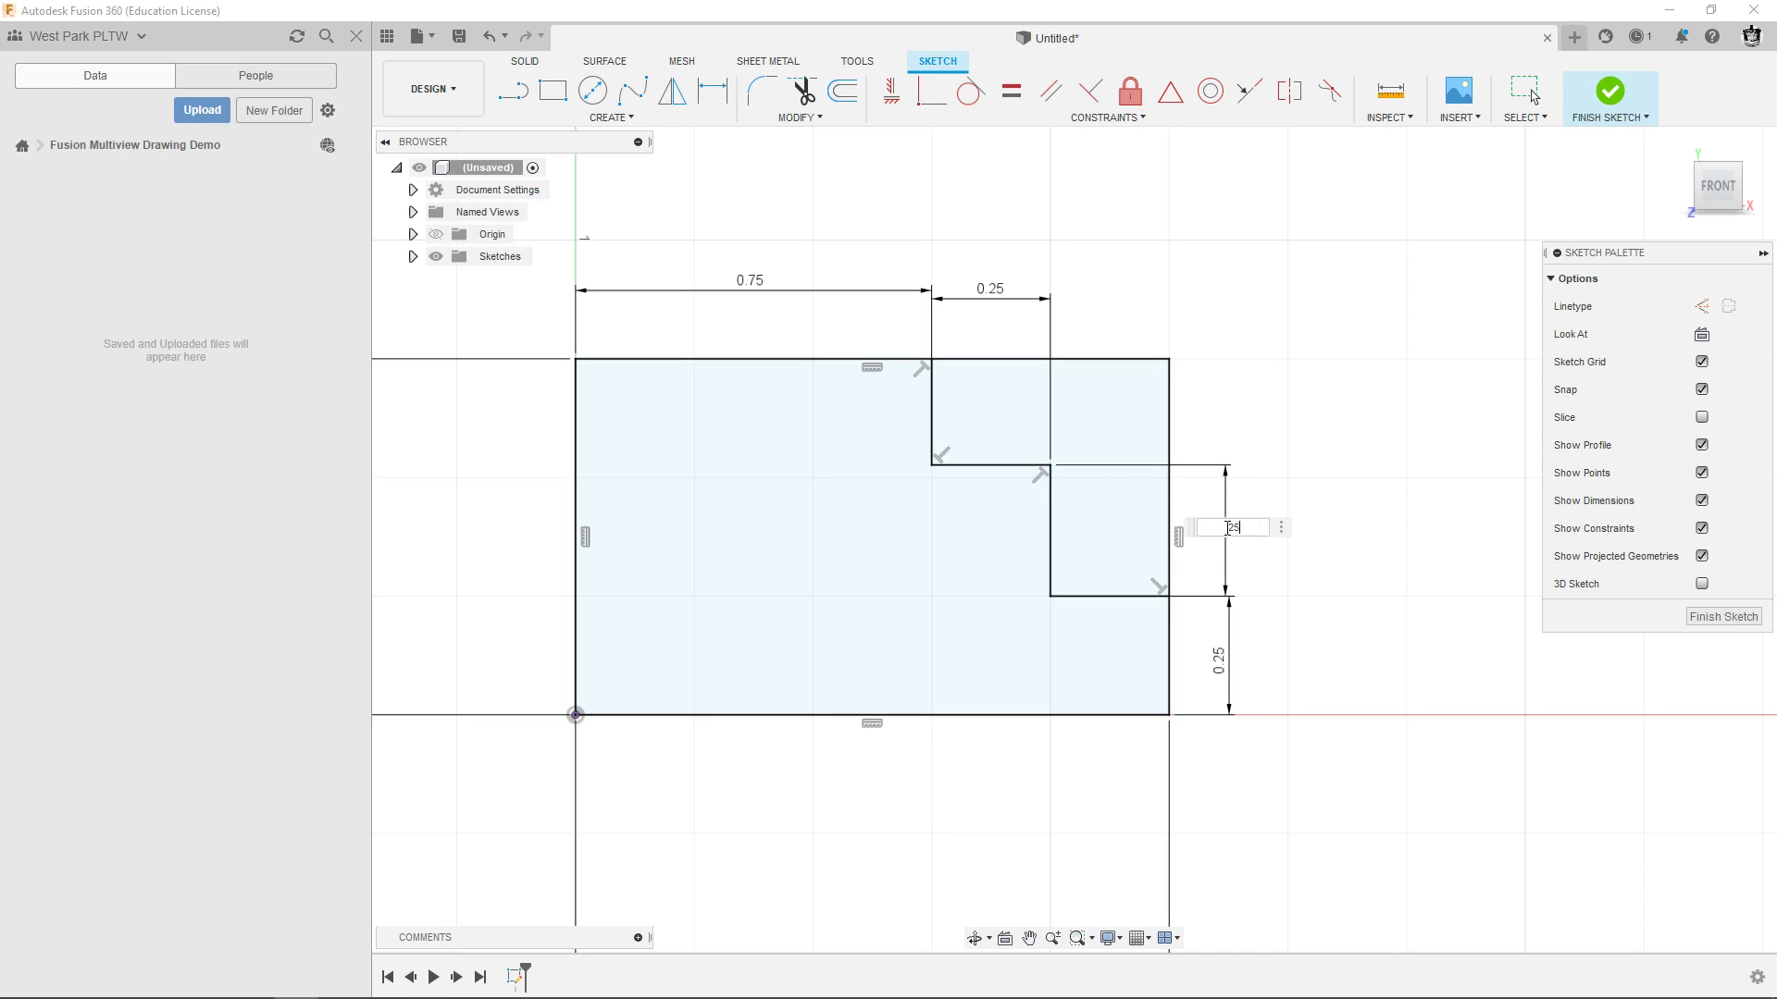
pyautogui.write('.25')
pyautogui.press('Return')
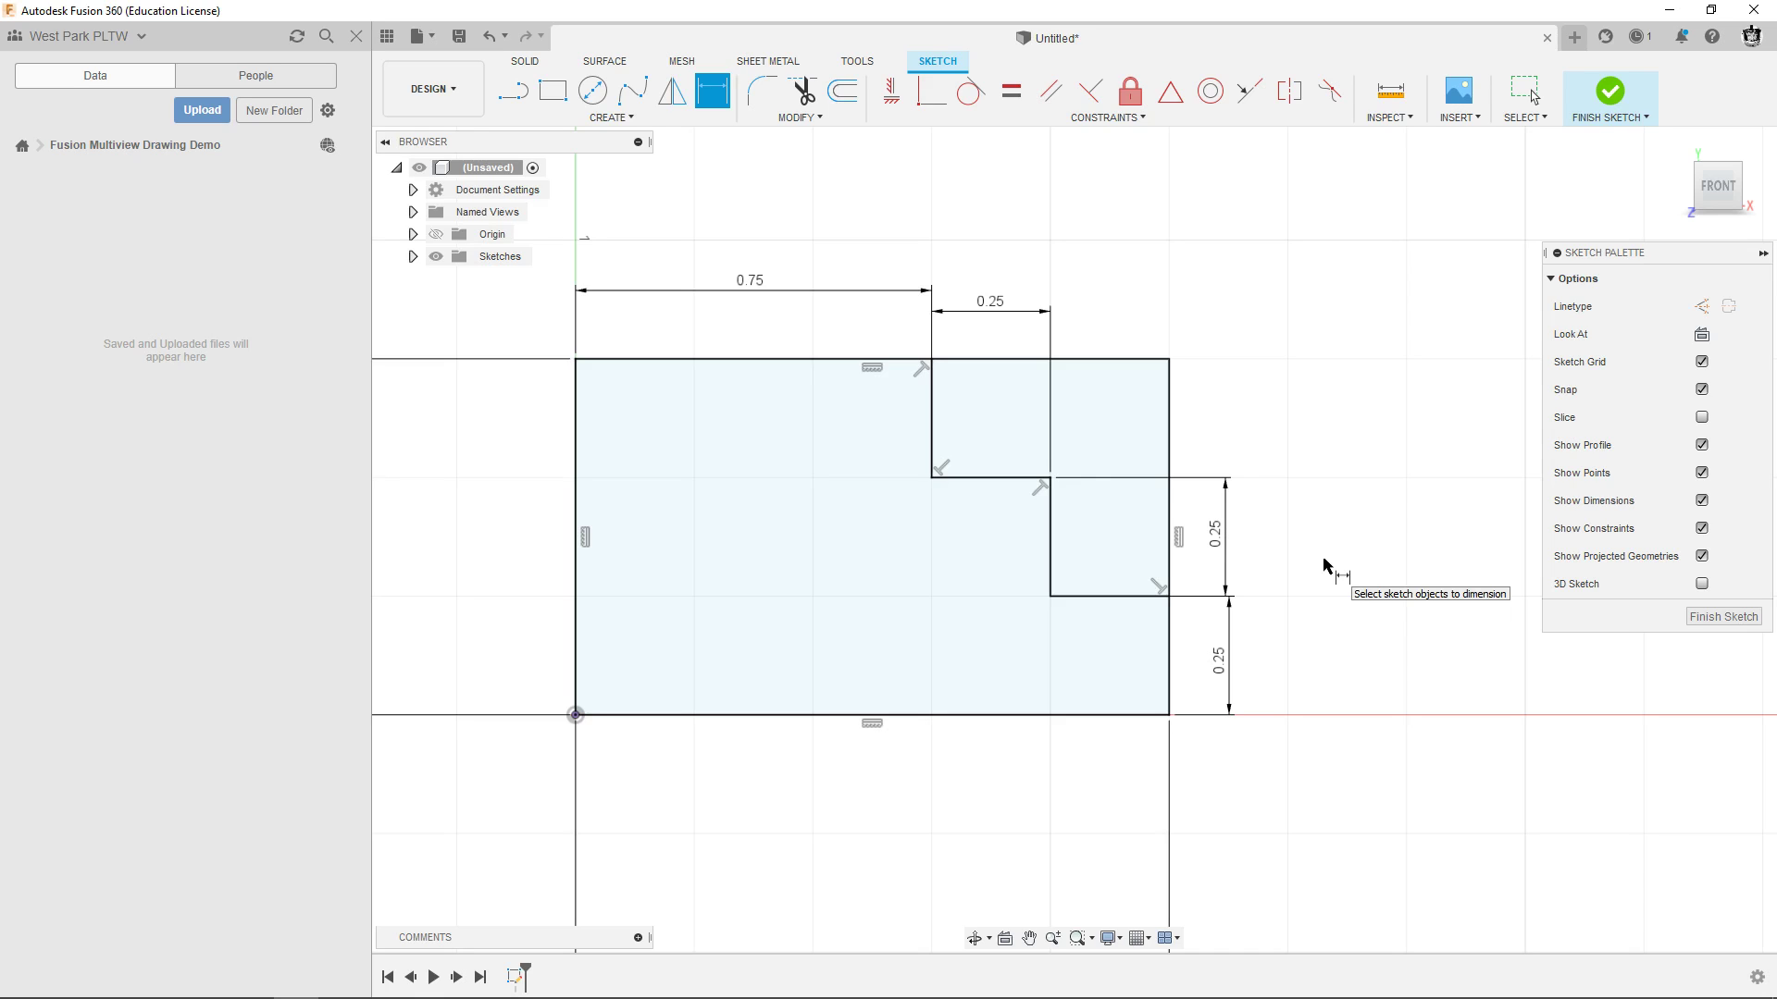
pyautogui.click(1111, 370)
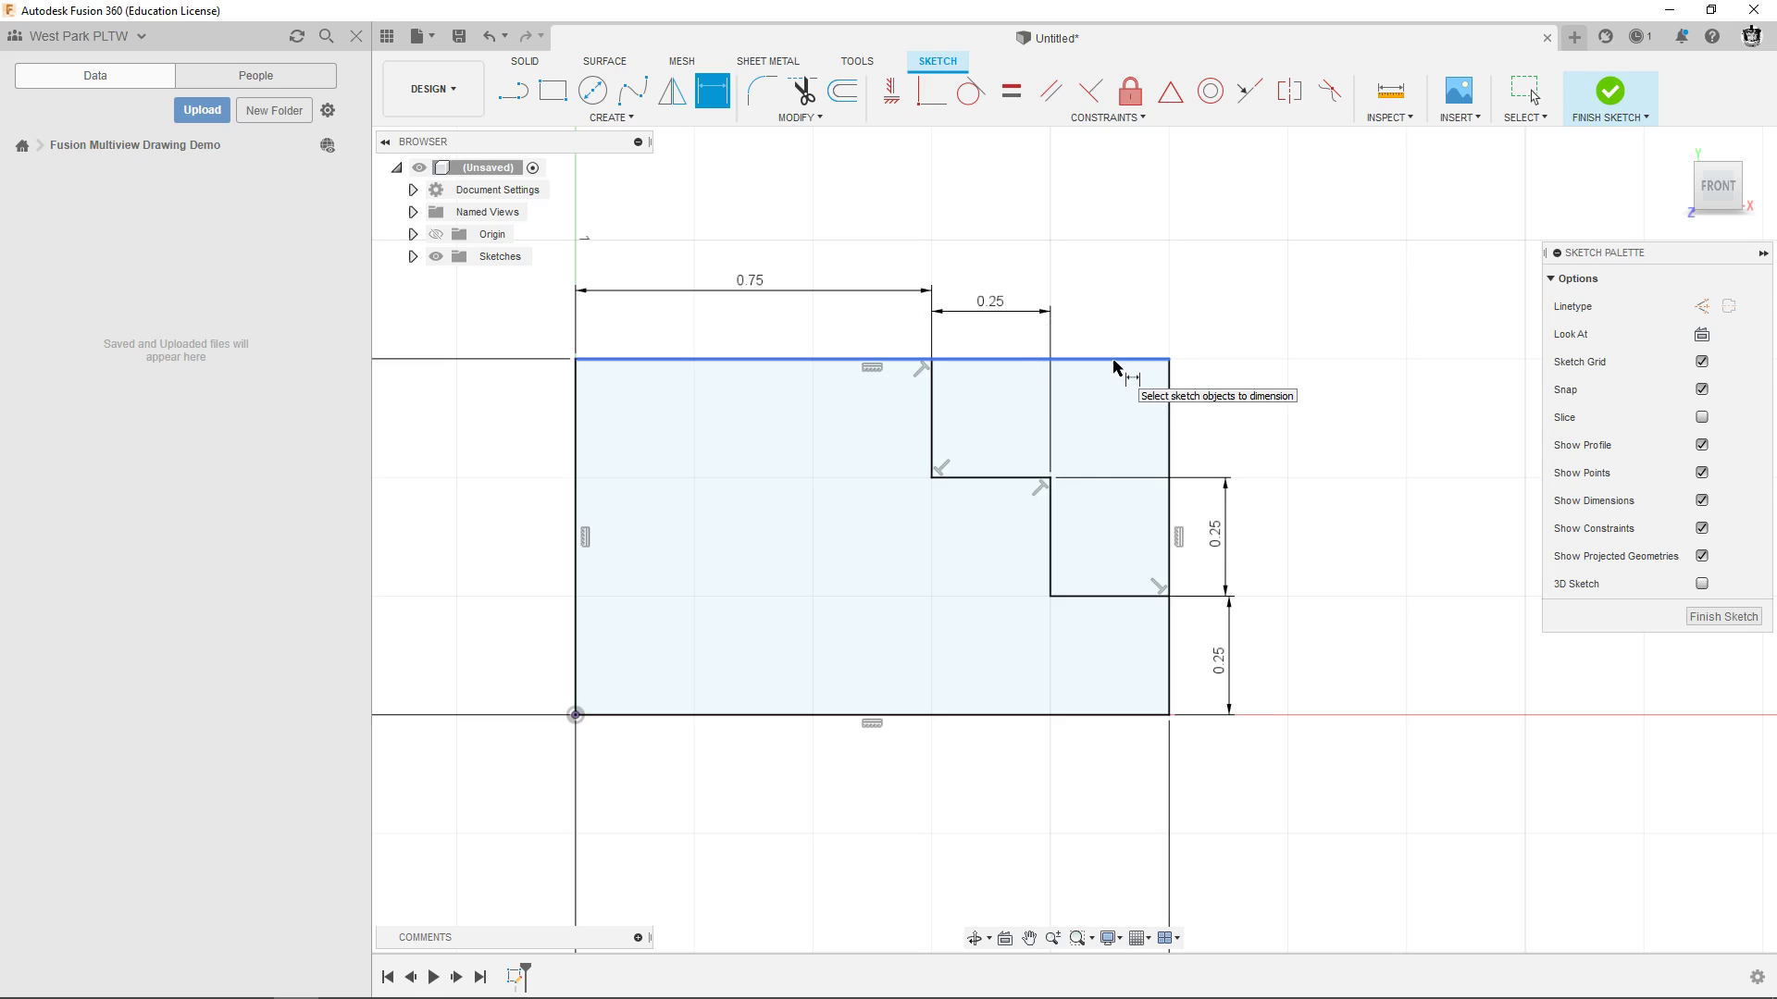
pyautogui.click(1168, 409)
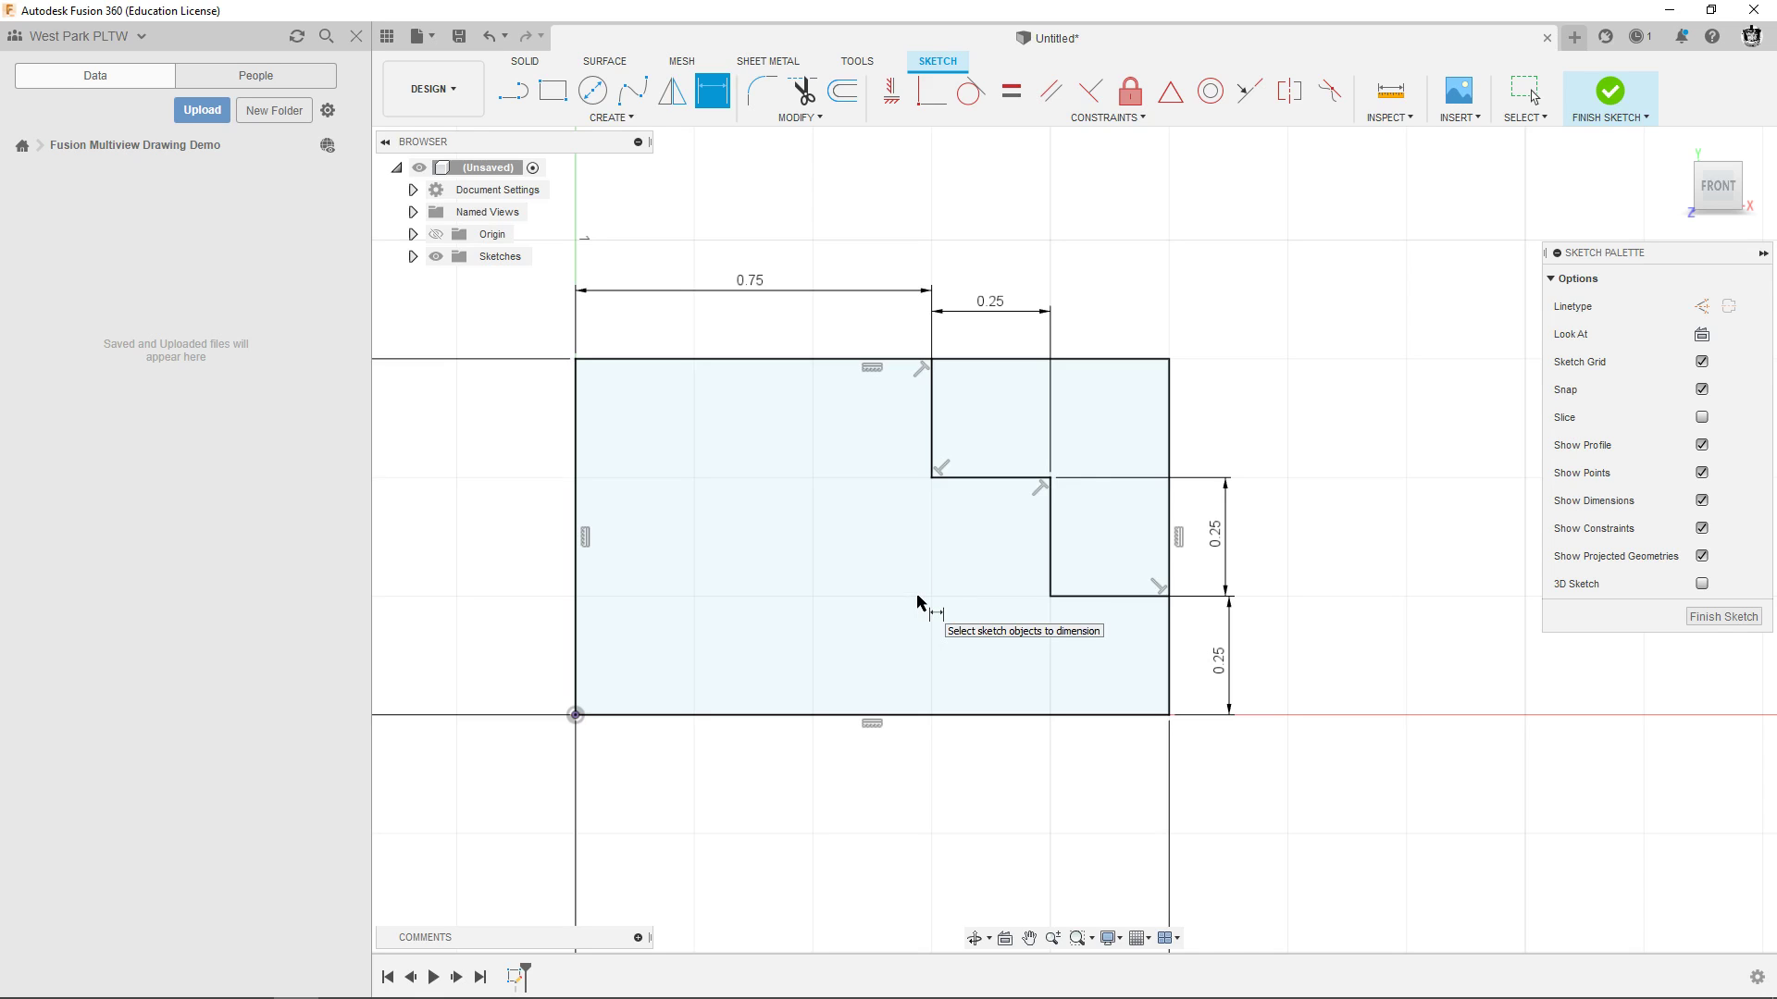
# Examine the hole's diameter and its horizontal and vertical location dimensions in Block Drawing.pdf in Chrome.
pyautogui.hotkey('alt', 'Tab')
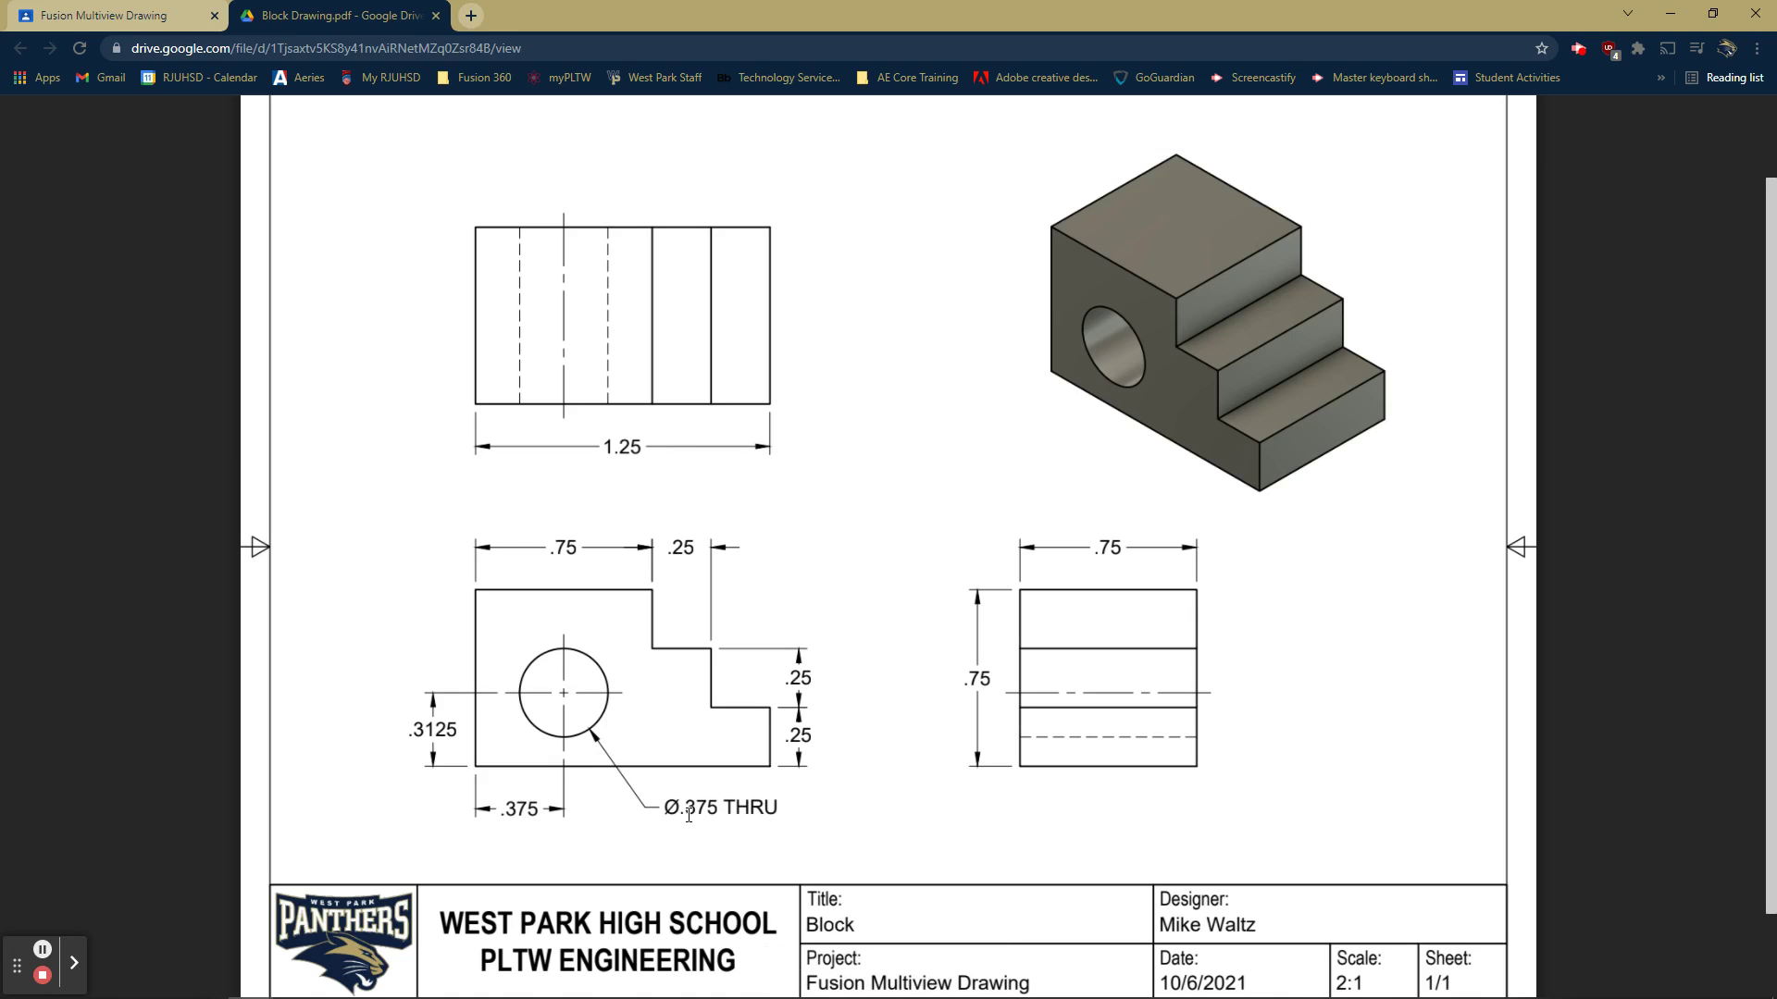
pyautogui.click(511, 813)
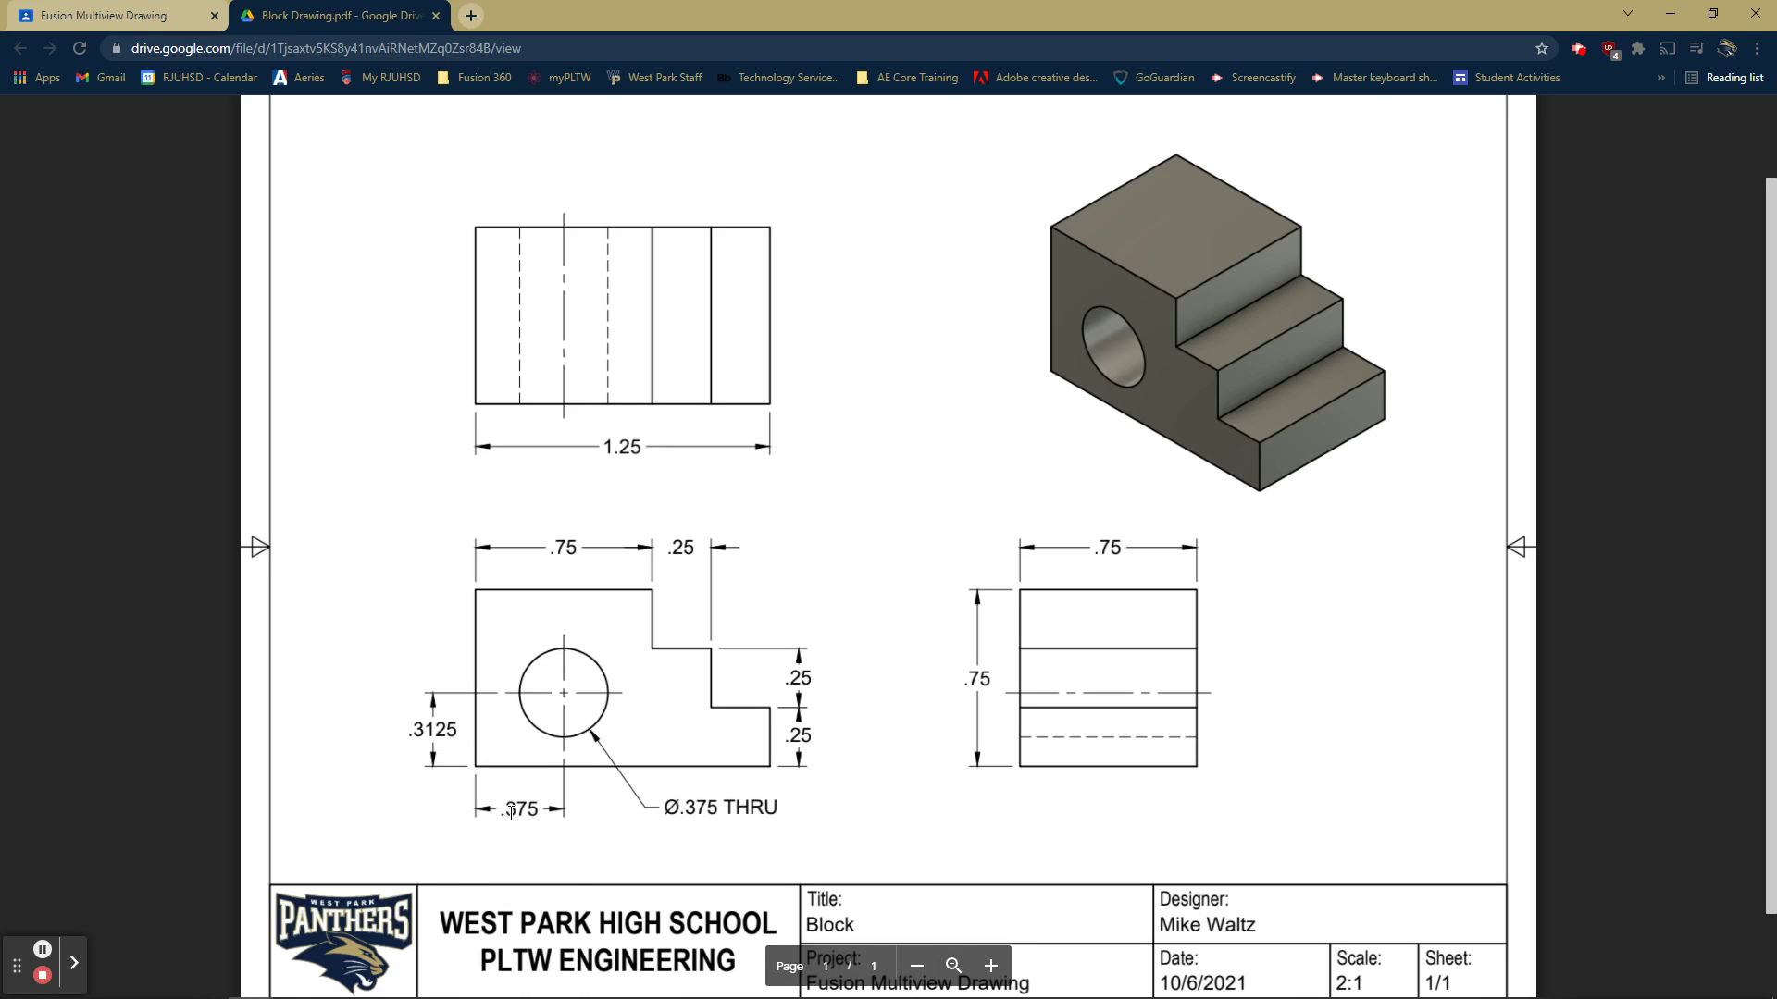
pyautogui.click(435, 729)
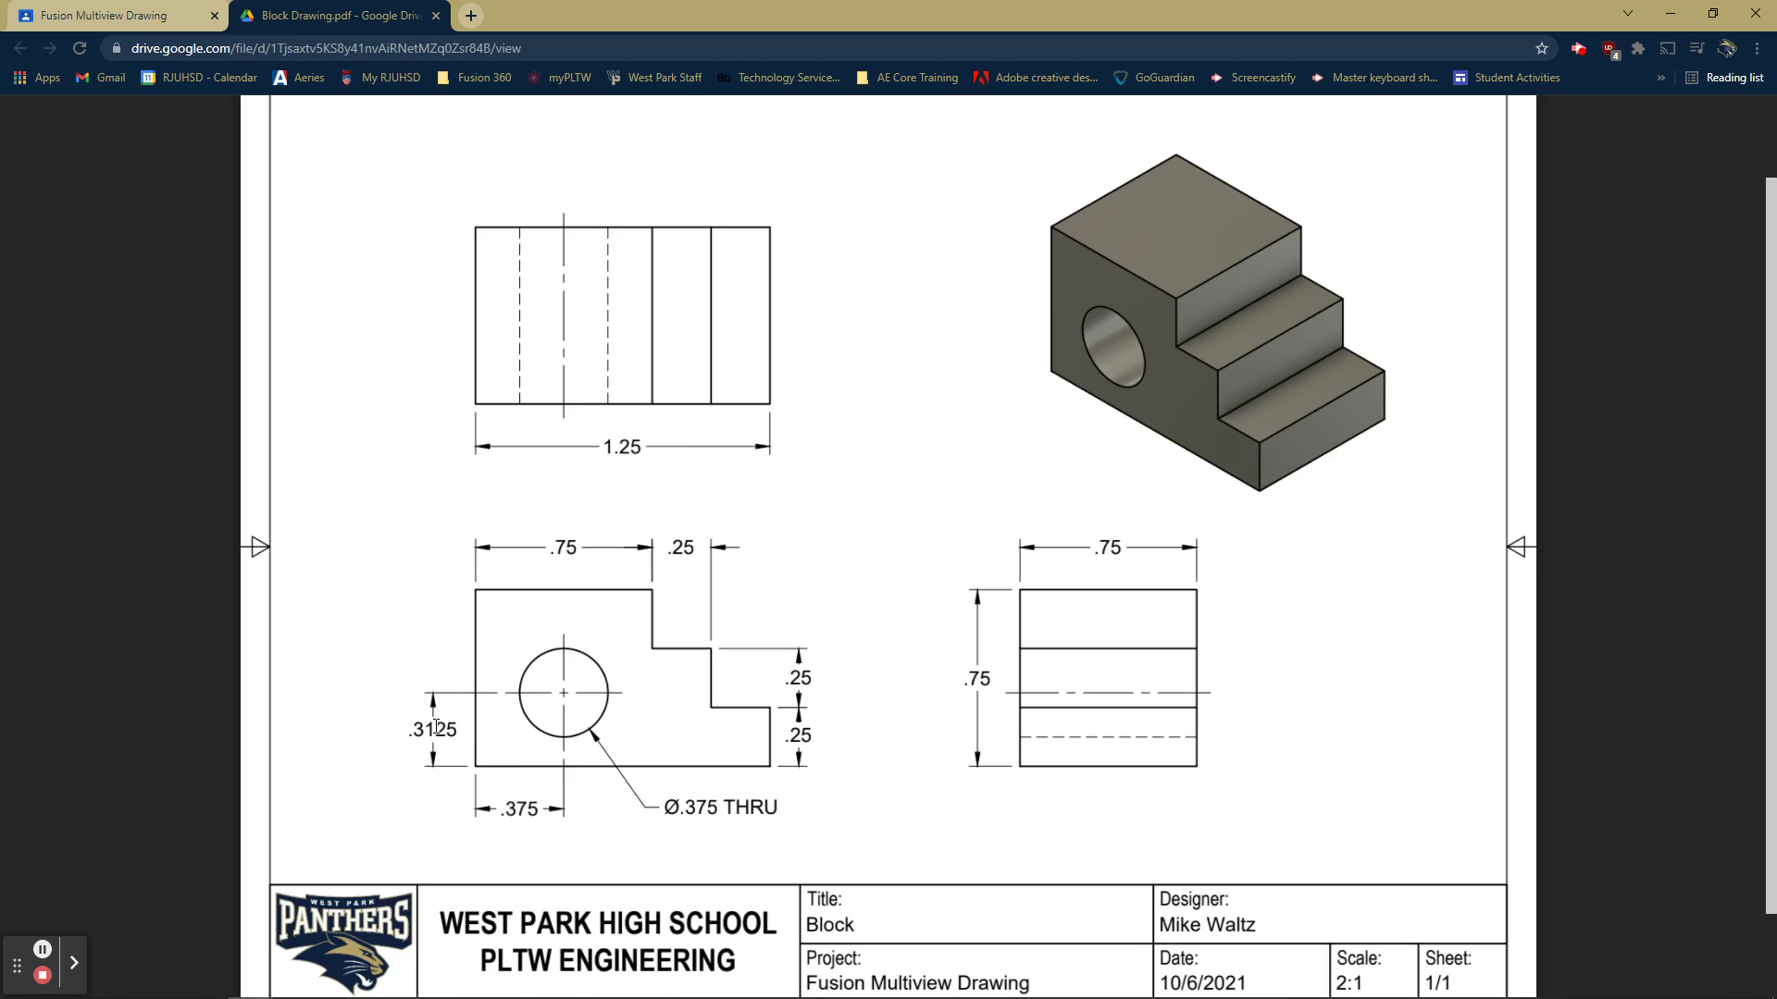
pyautogui.click(436, 728)
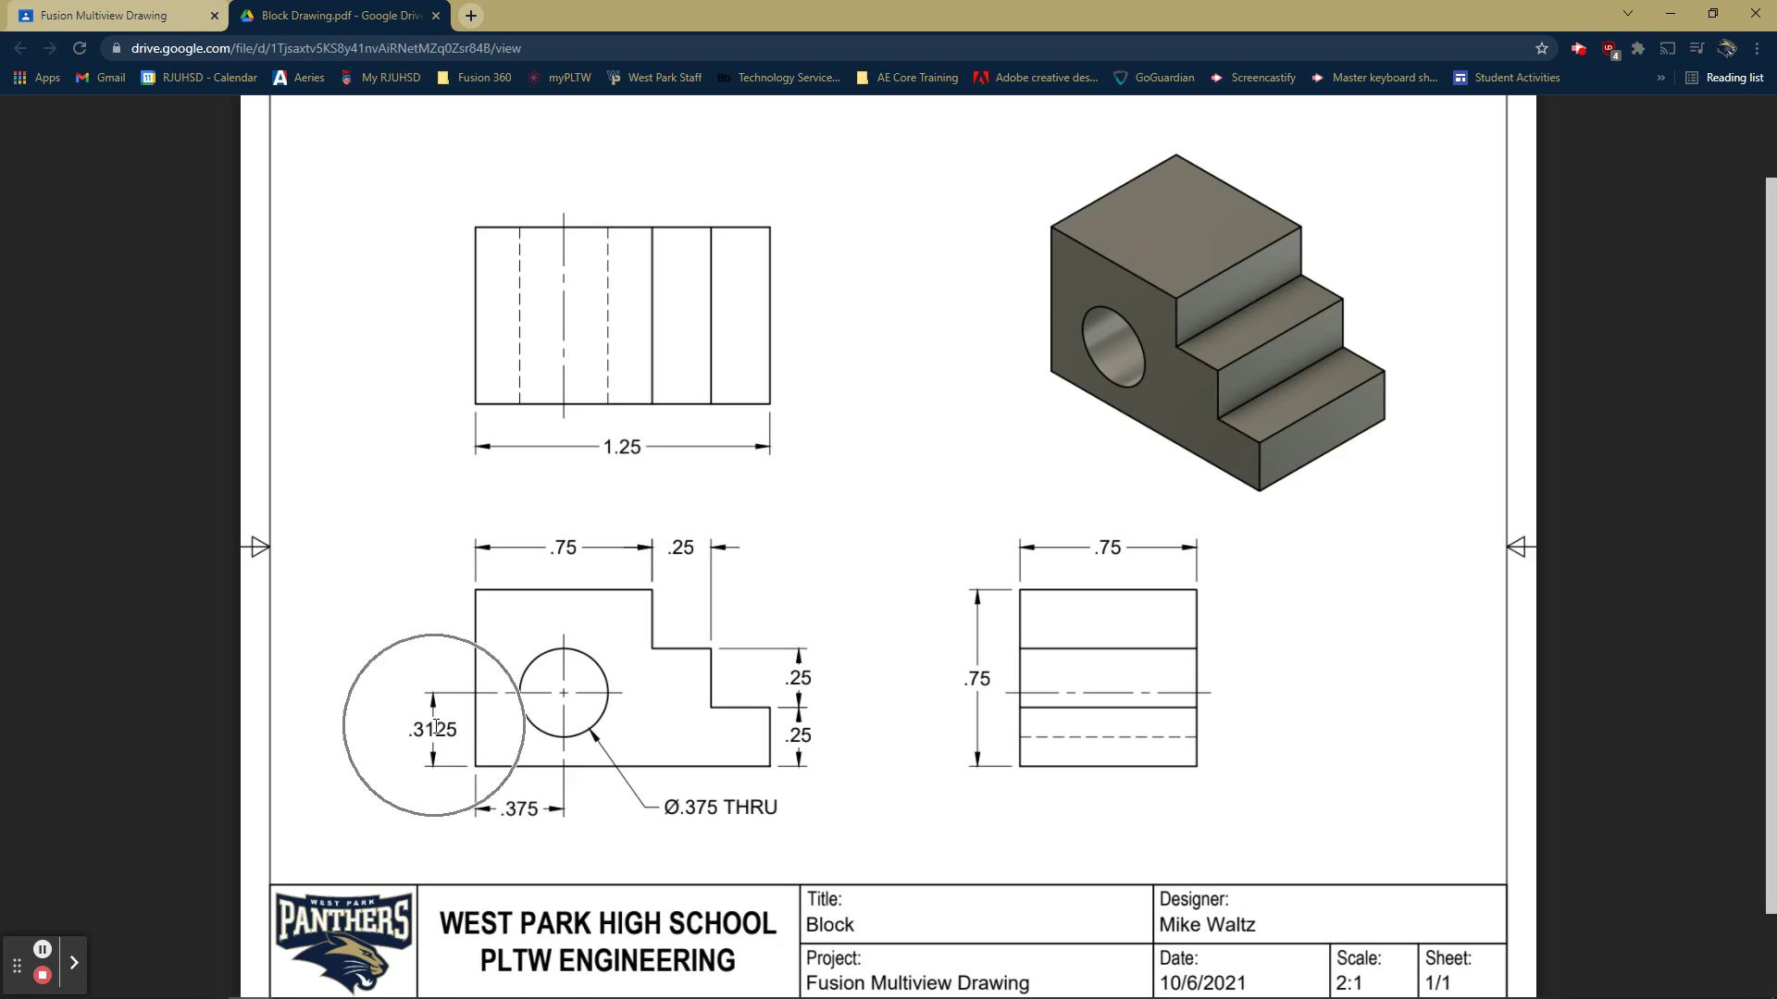
pyautogui.click(523, 810)
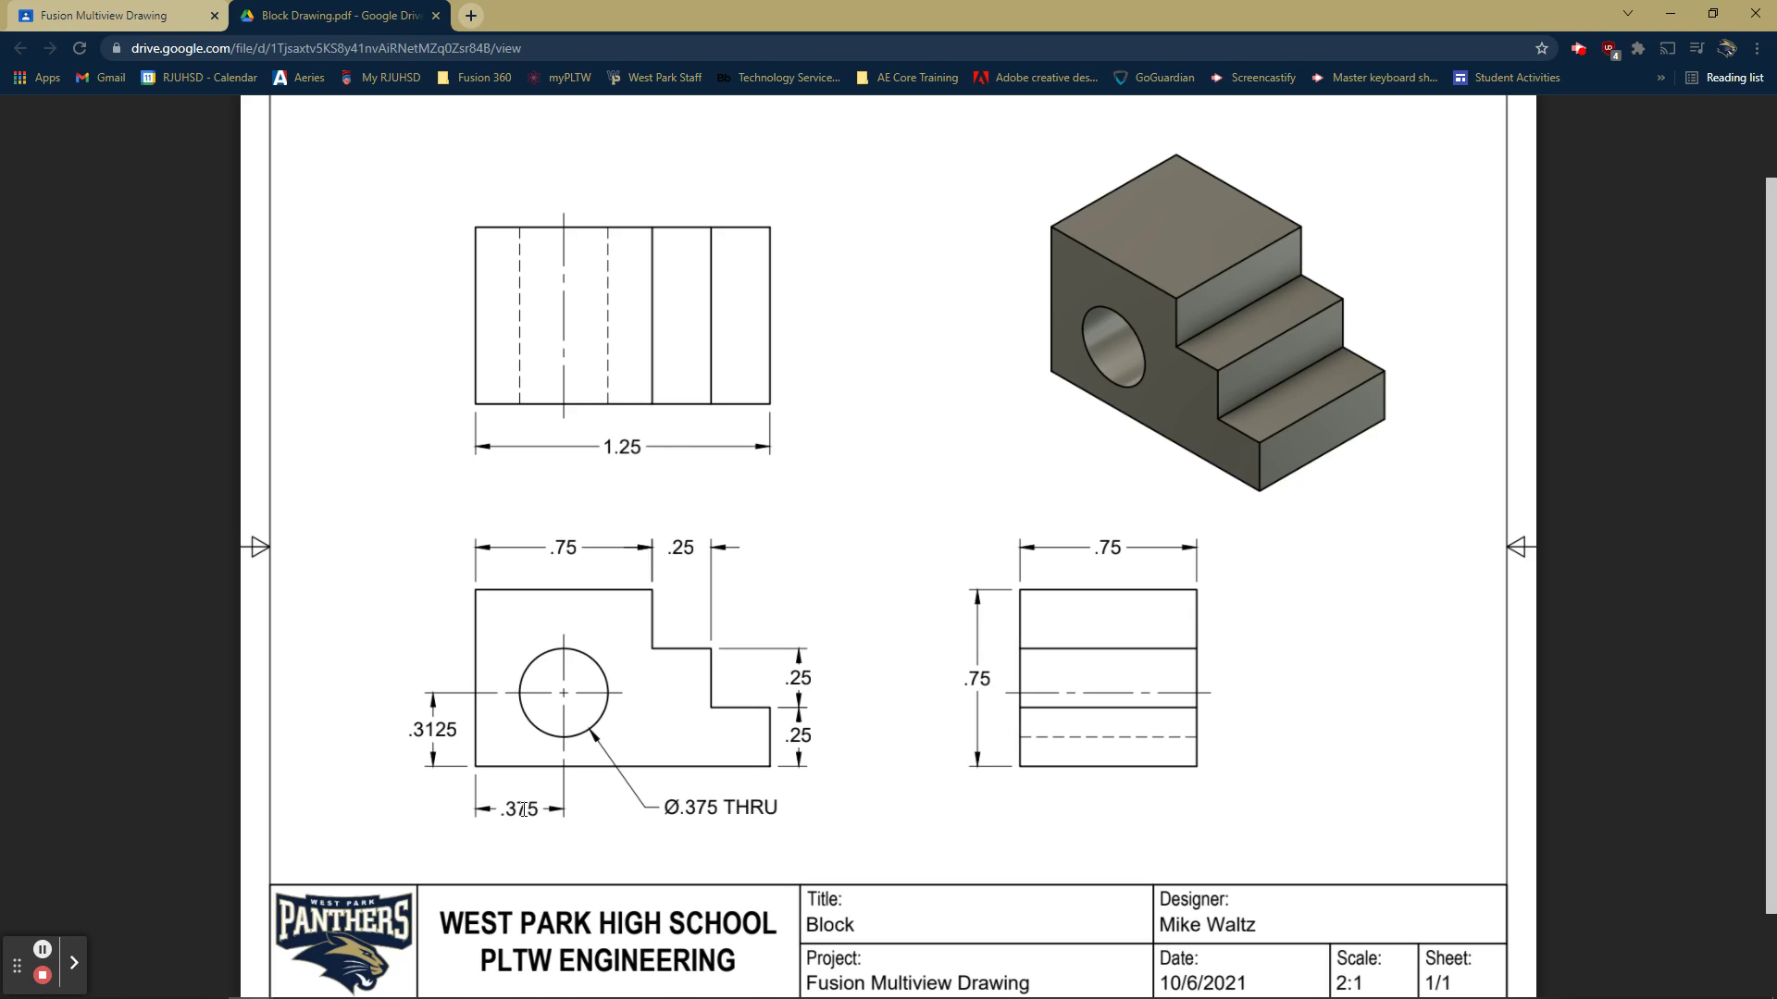
pyautogui.click(523, 809)
pyautogui.click(442, 726)
pyautogui.hotkey('alt', 'Tab')
# In Fusion 360, draw a 0.375 in diameter circle centered about 0.31 in right of and 0.31 in above the origin.
pyautogui.click(594, 93)
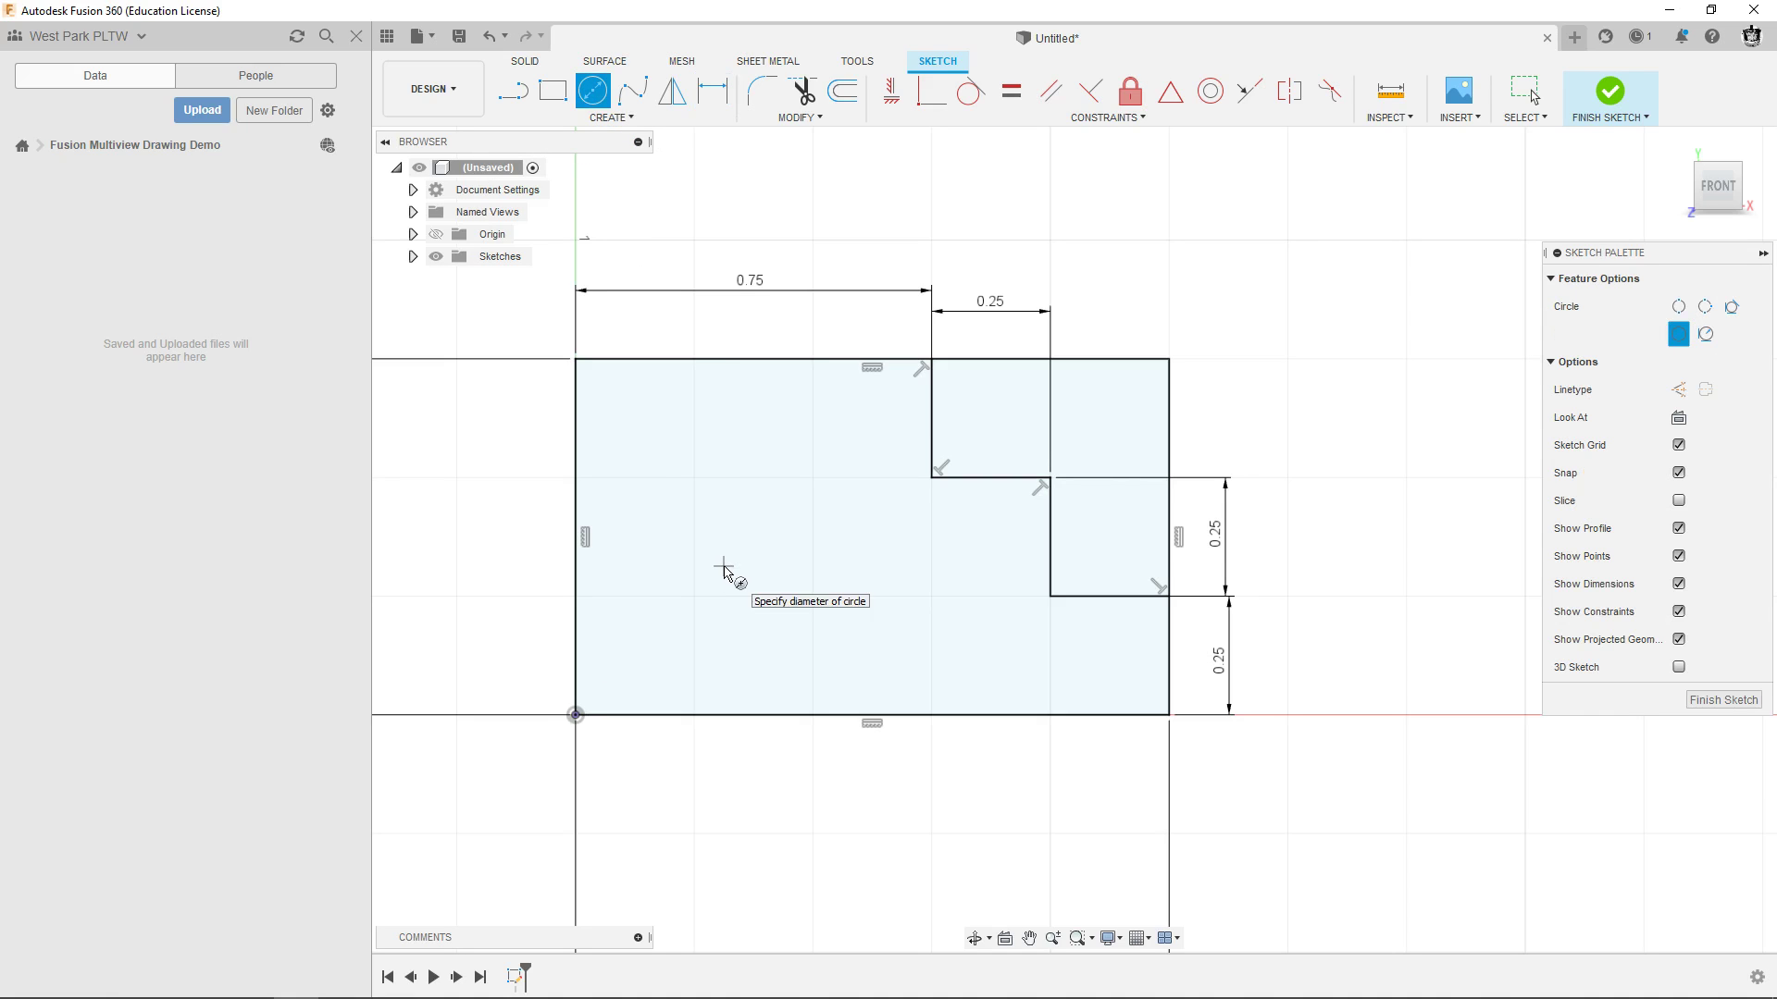
pyautogui.click(723, 565)
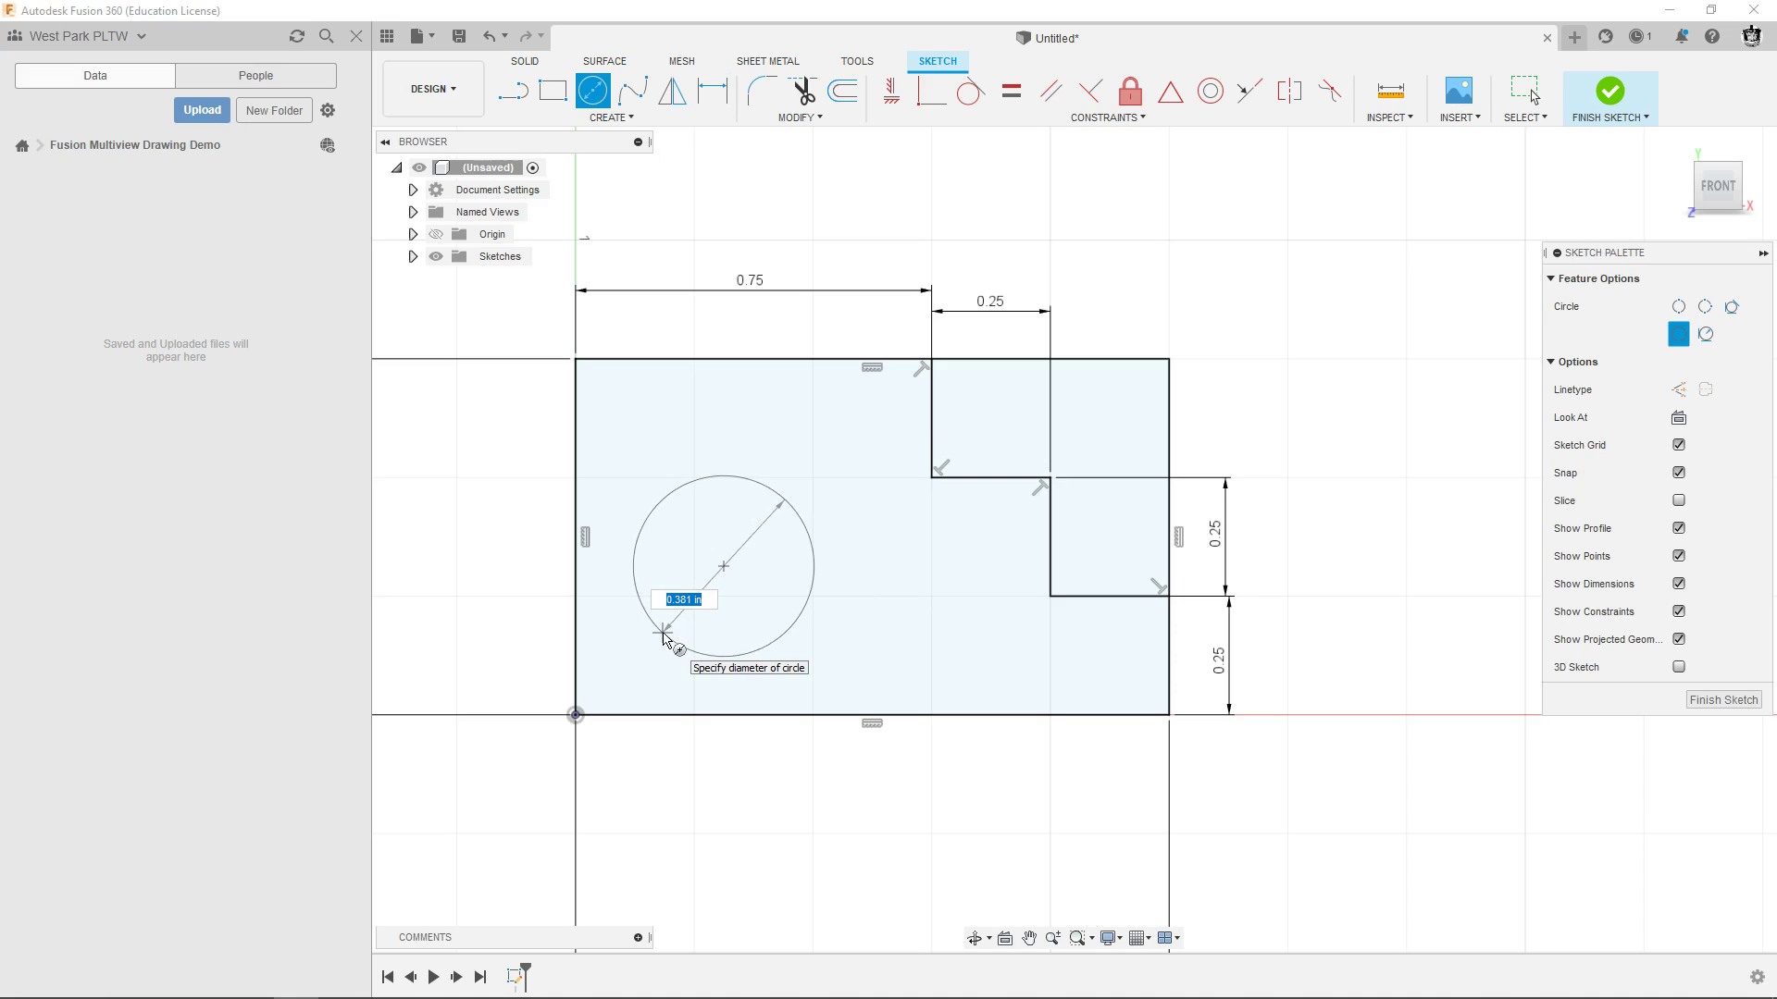
pyautogui.write('.375')
pyautogui.press('Return')
pyautogui.press('Escape')
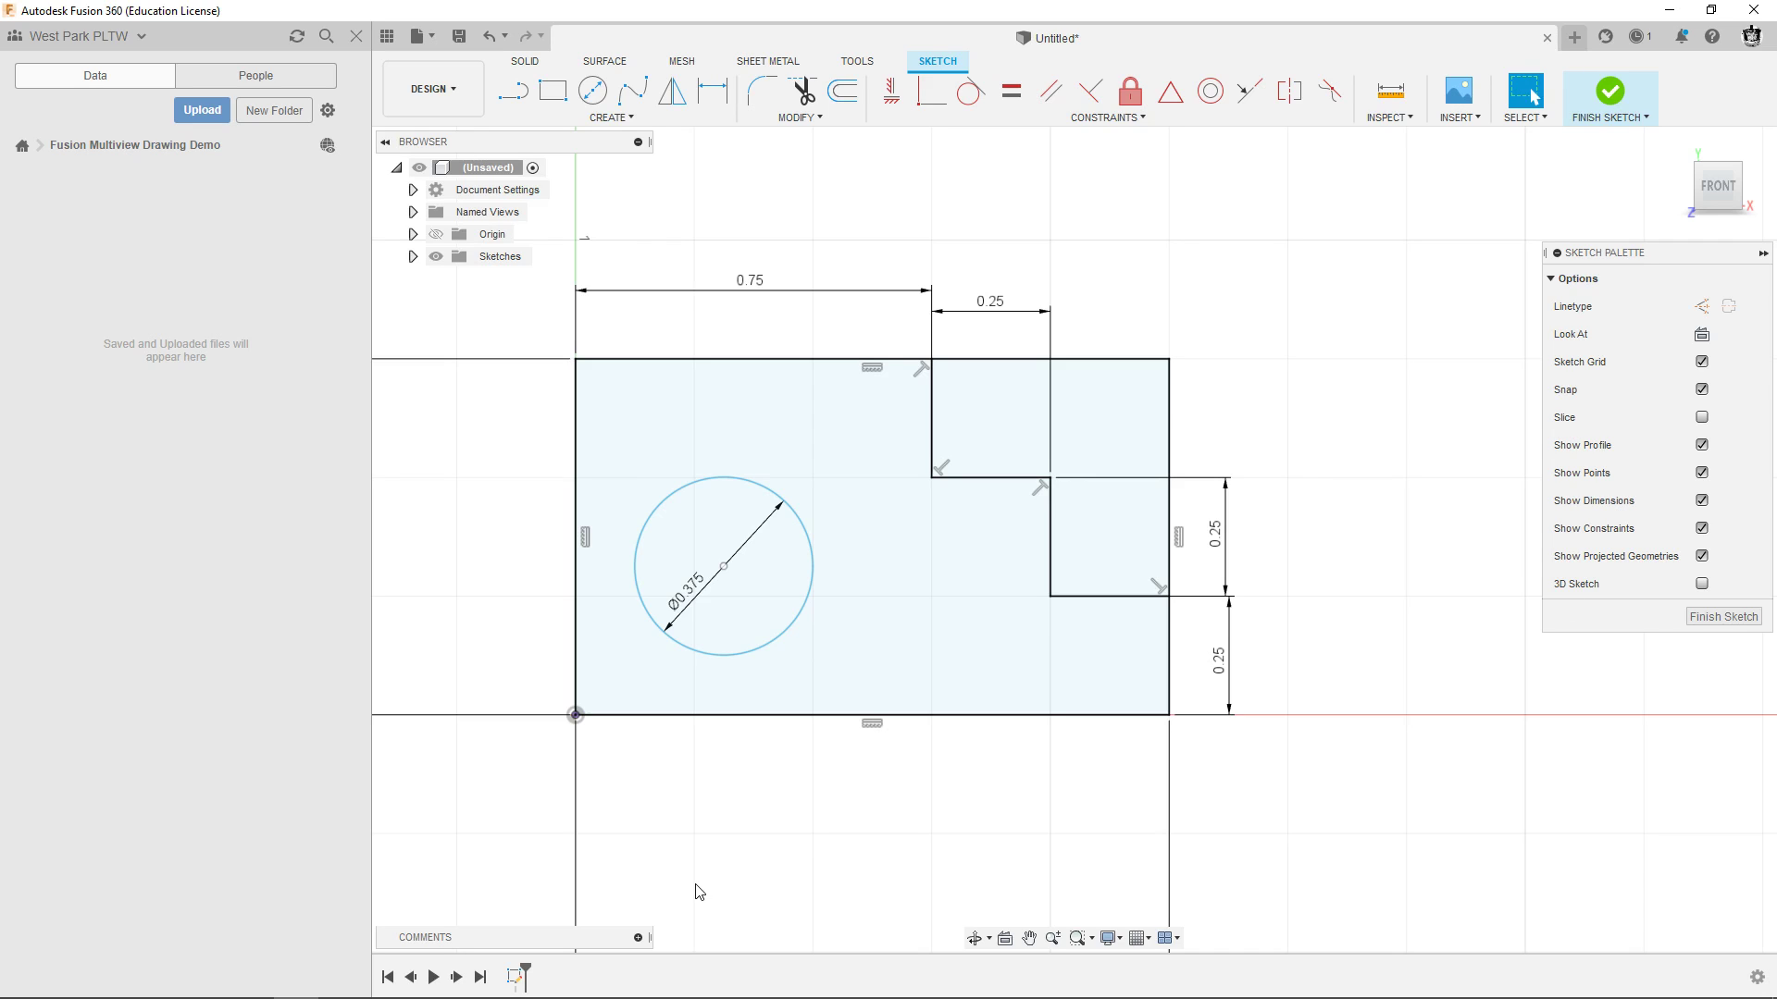
# Check the hole's horizontal location in Block Drawing.pdf, and in Fusion 360 dimension the circle's center 0.375 in horizontally from the origin.
pyautogui.hotkey('alt', 'Tab')
pyautogui.click(533, 809)
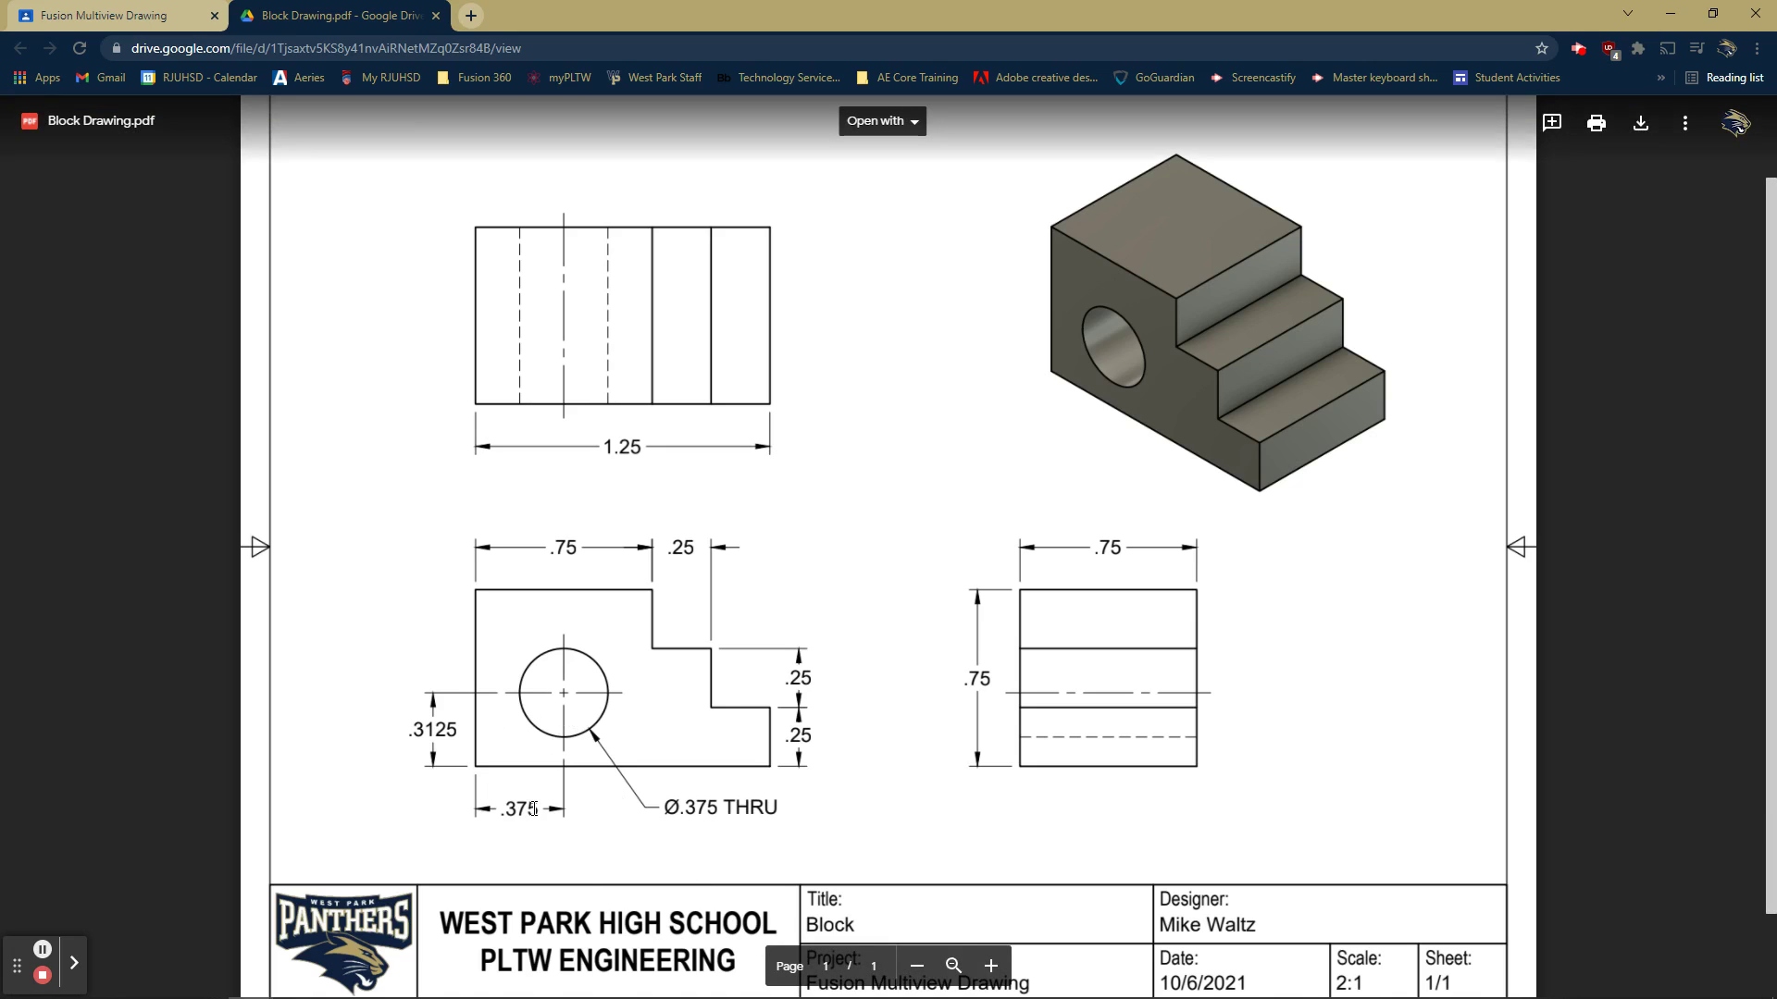
pyautogui.hotkey('alt', 'Tab')
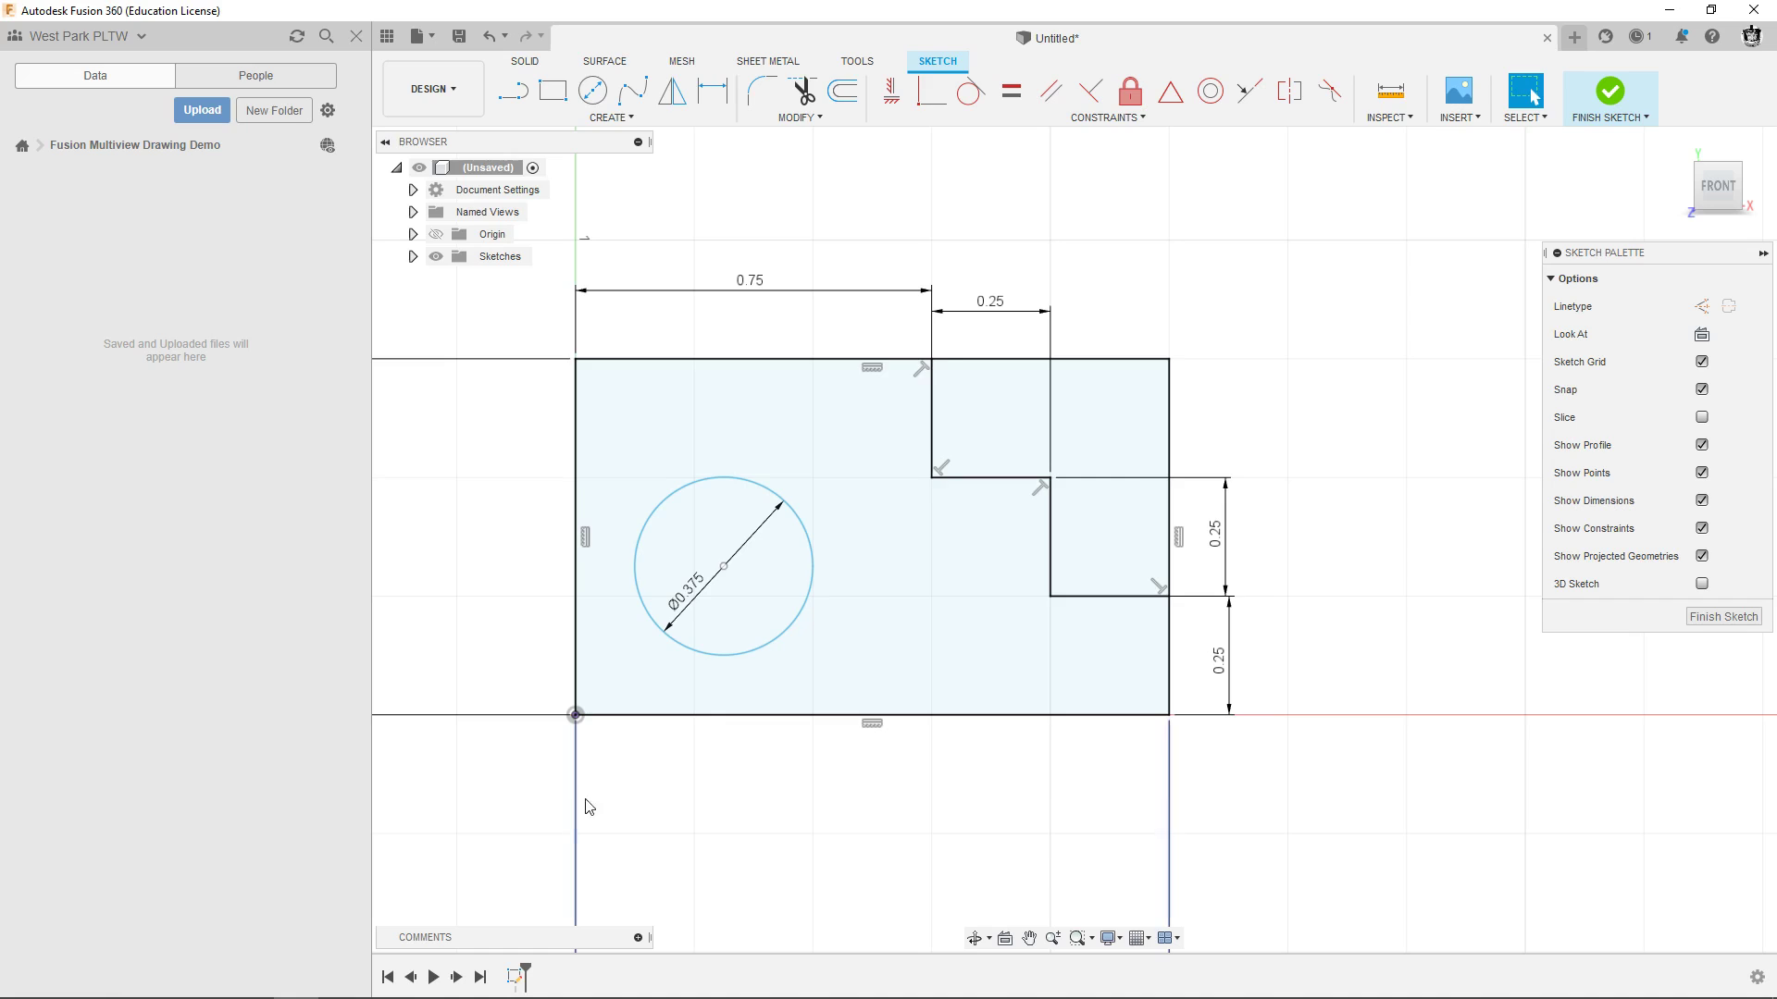
pyautogui.click(724, 566)
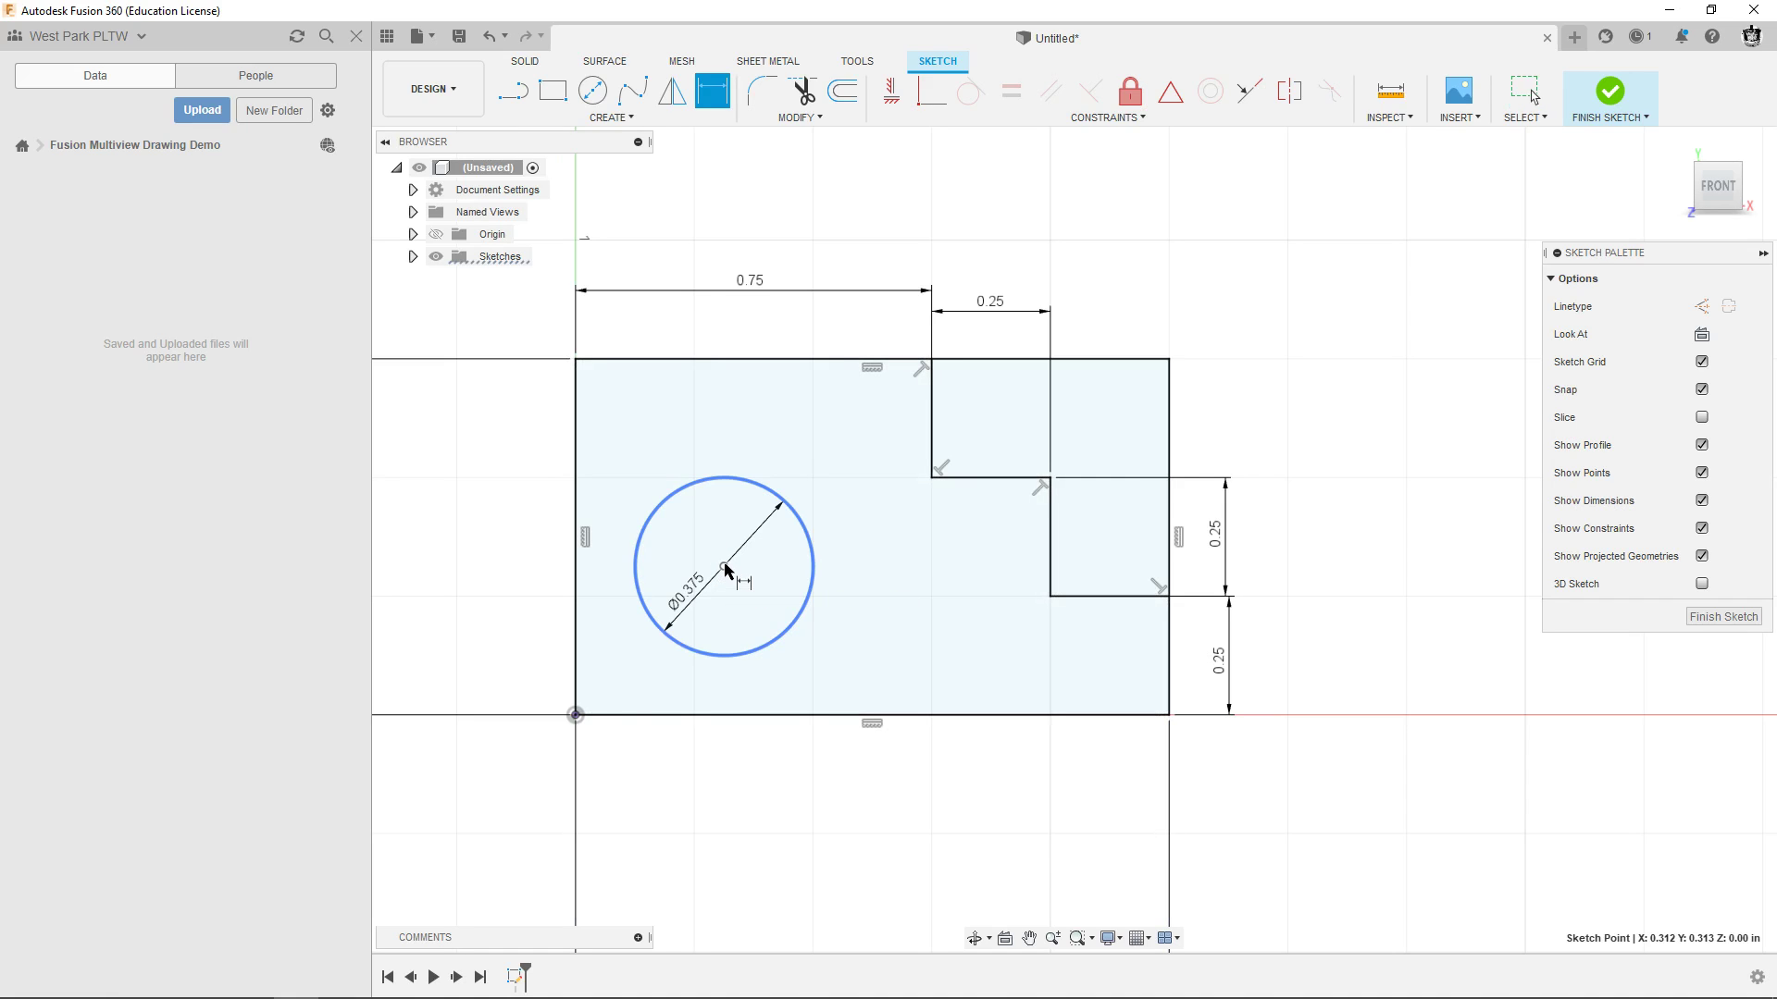
pyautogui.click(575, 714)
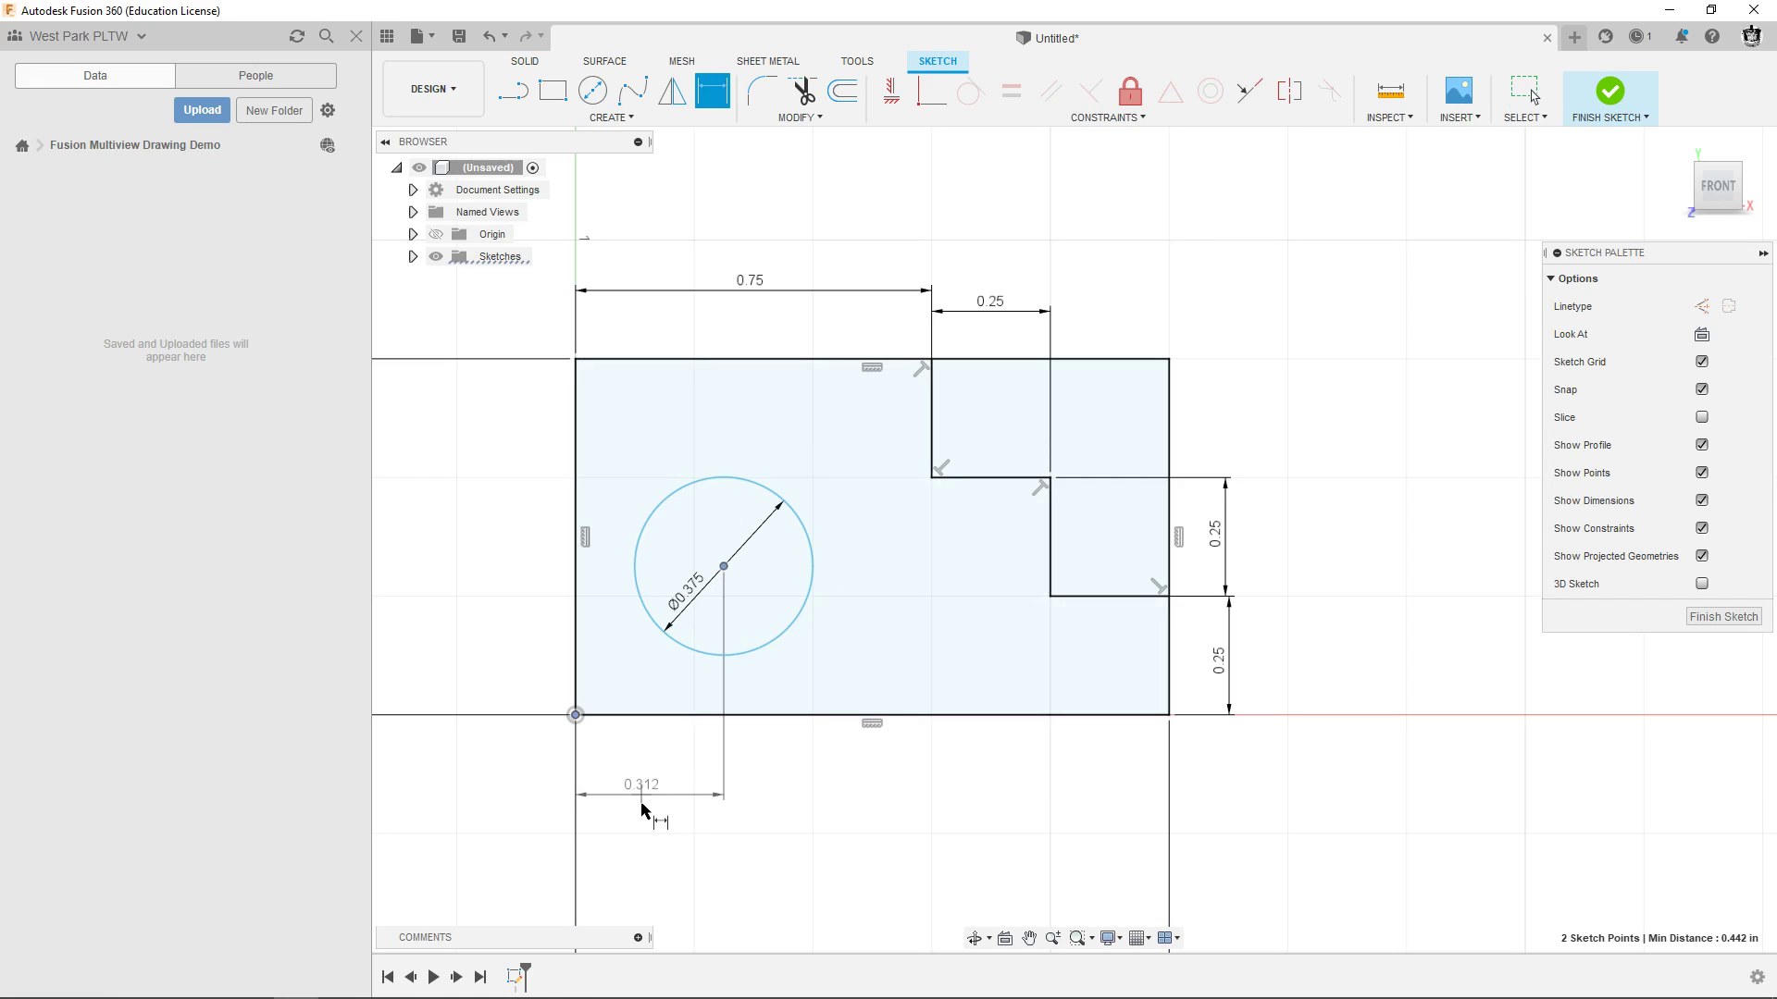
pyautogui.click(638, 786)
pyautogui.write('37')
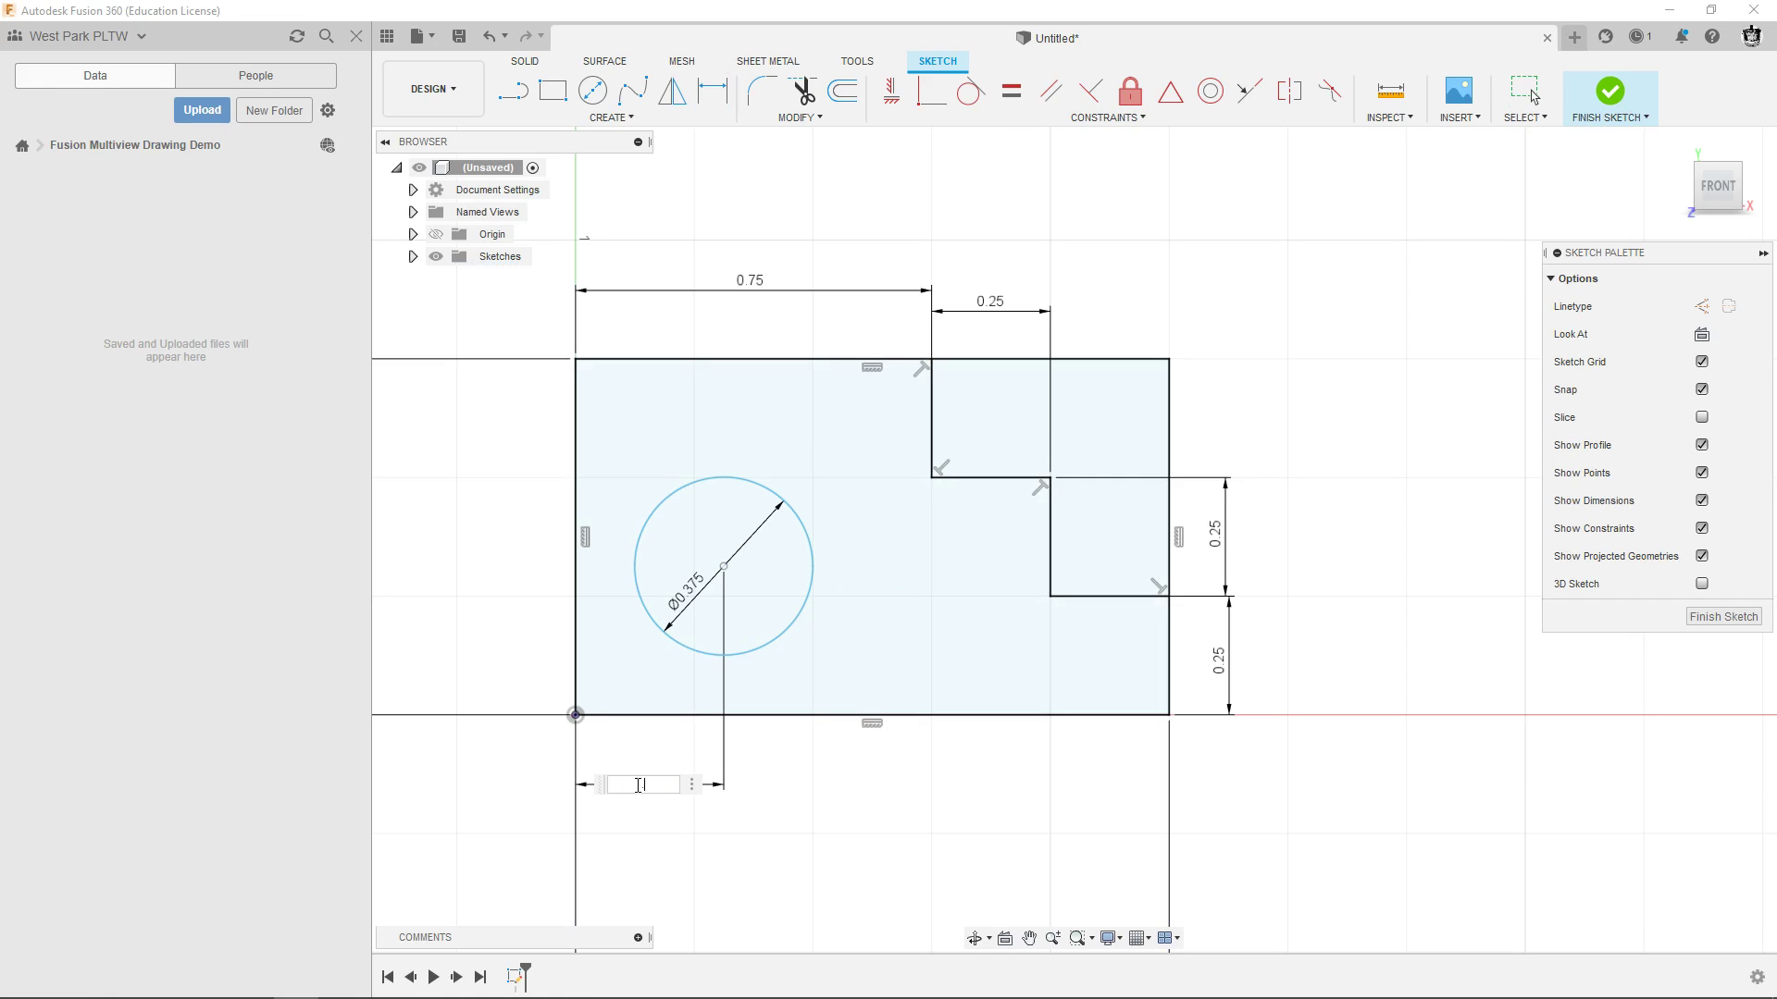
pyautogui.write('5')
pyautogui.press('Return')
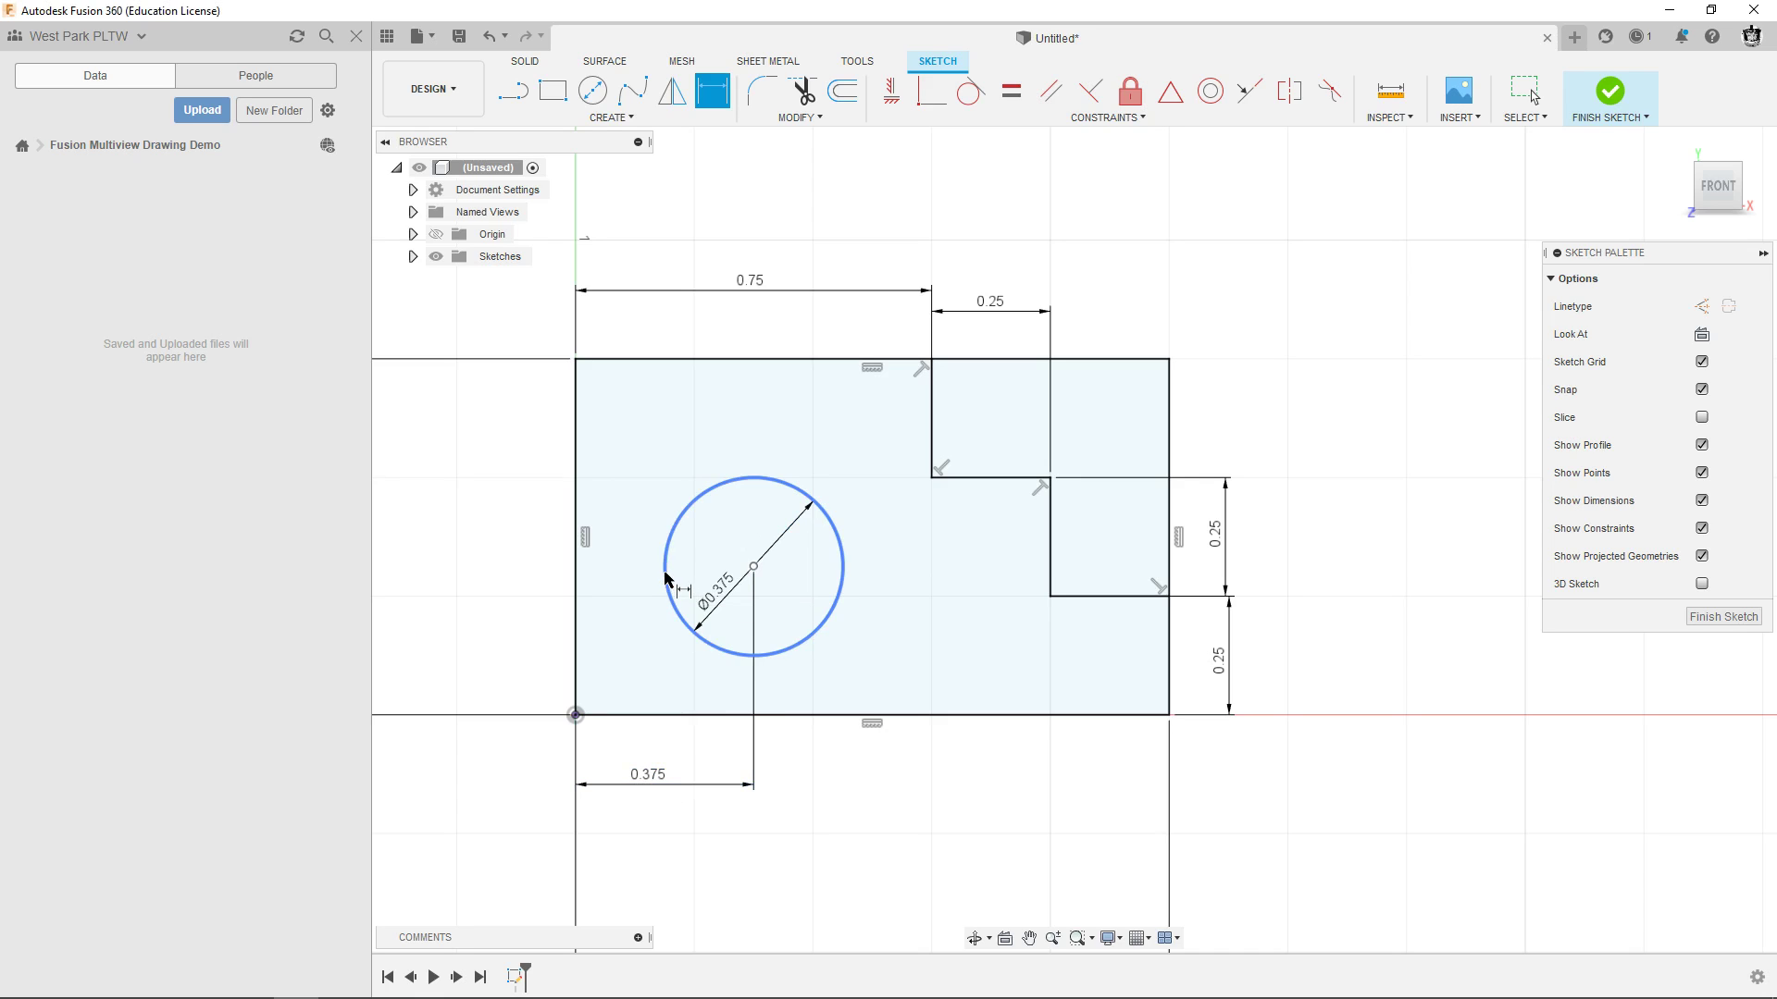
# Add a 0.3125 in vertical dimension between the circle's center and the origin, placed outside the rectangle's left side.
pyautogui.click(753, 567)
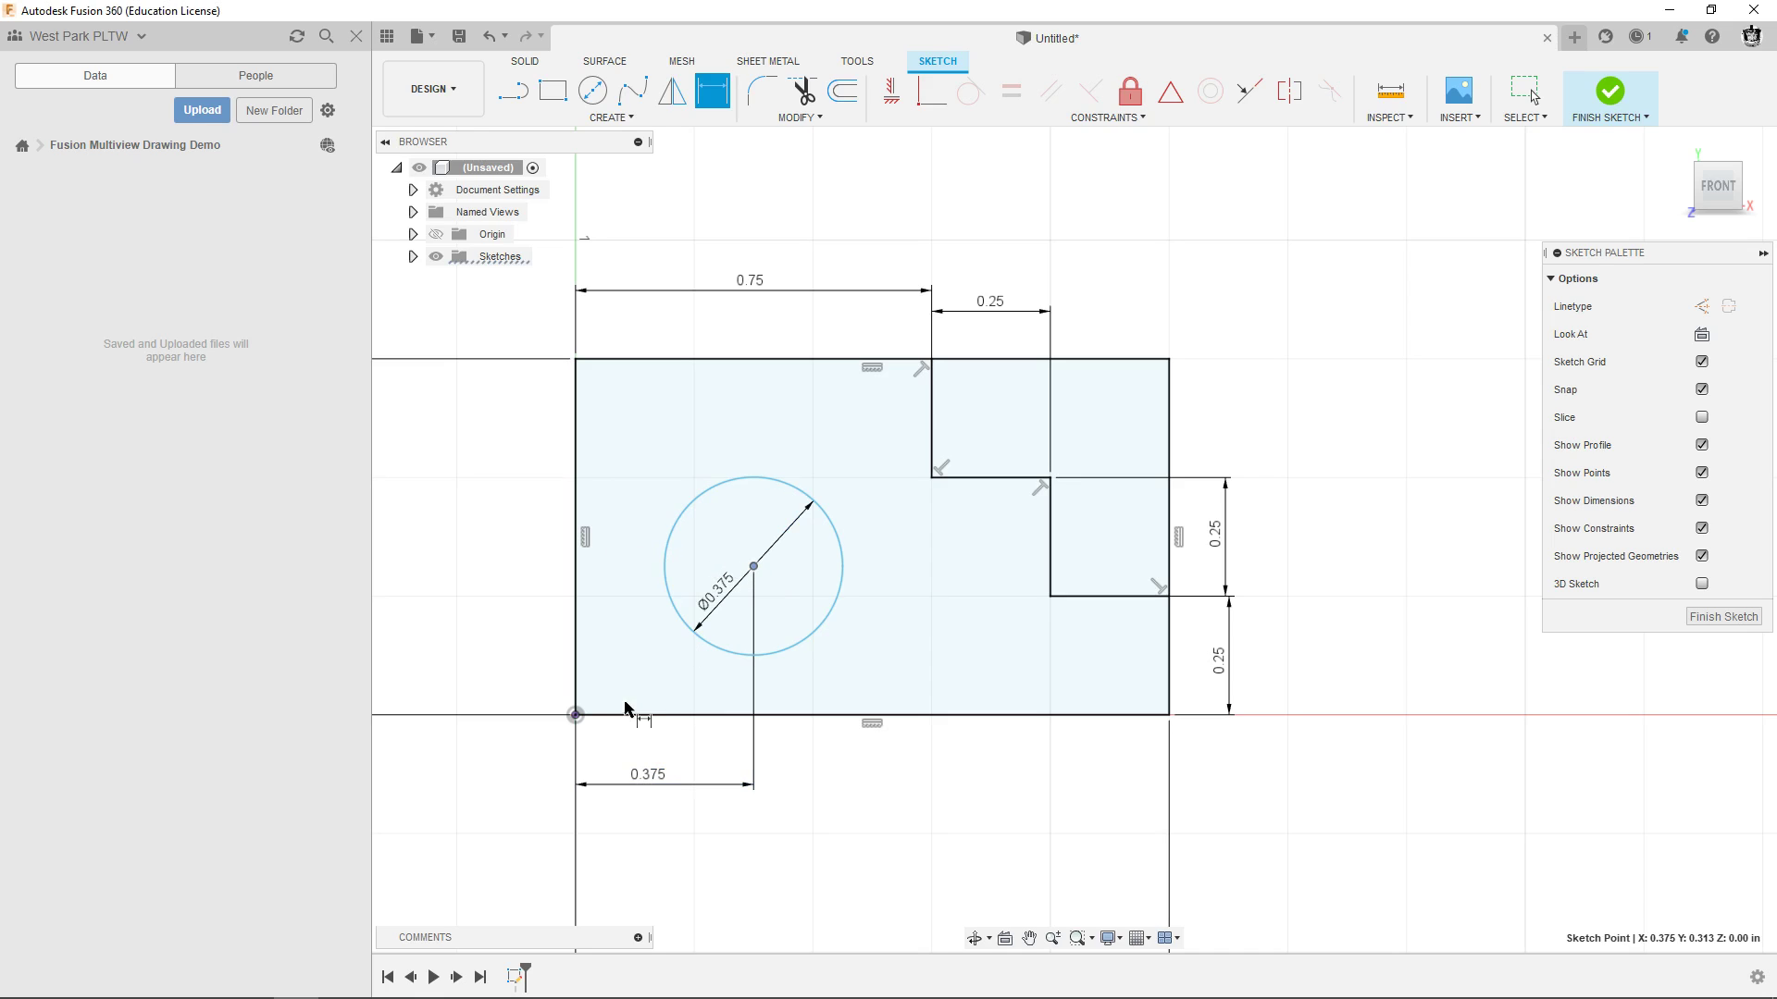
pyautogui.click(574, 715)
pyautogui.click(497, 643)
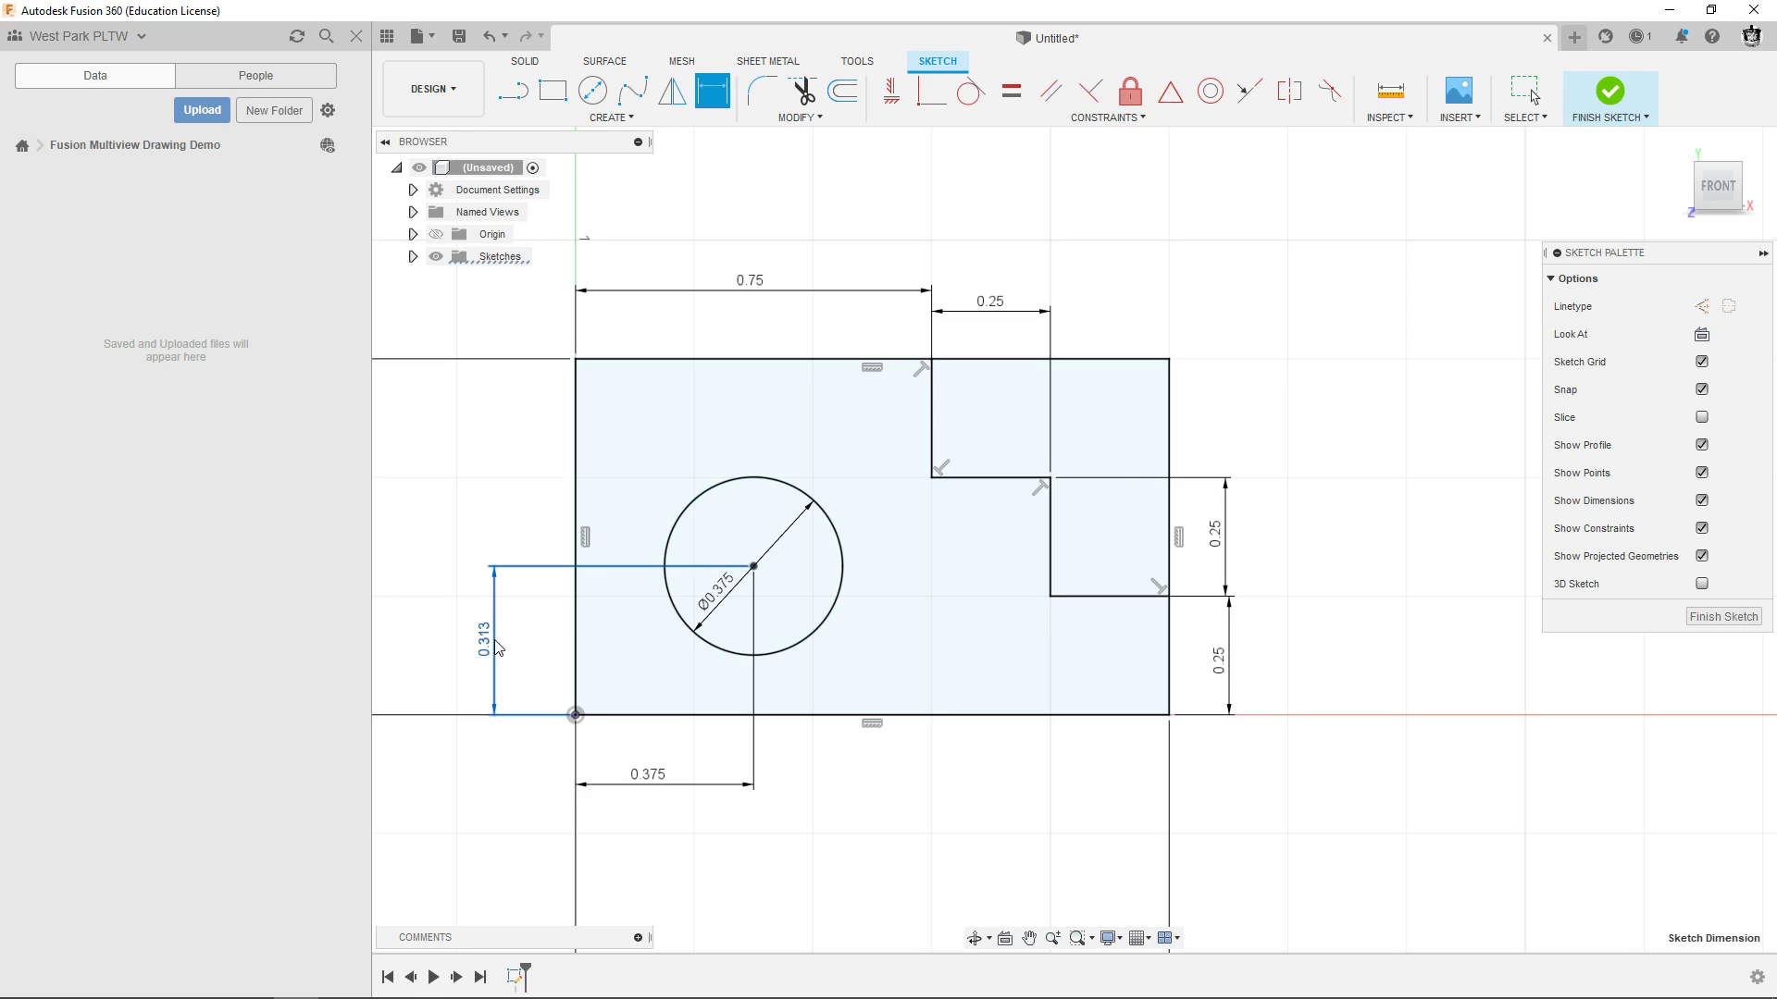
# Set the vertical dimension from the origin to the hole's center to 0.3125 in and finish the sketch.
pyautogui.write('.12')
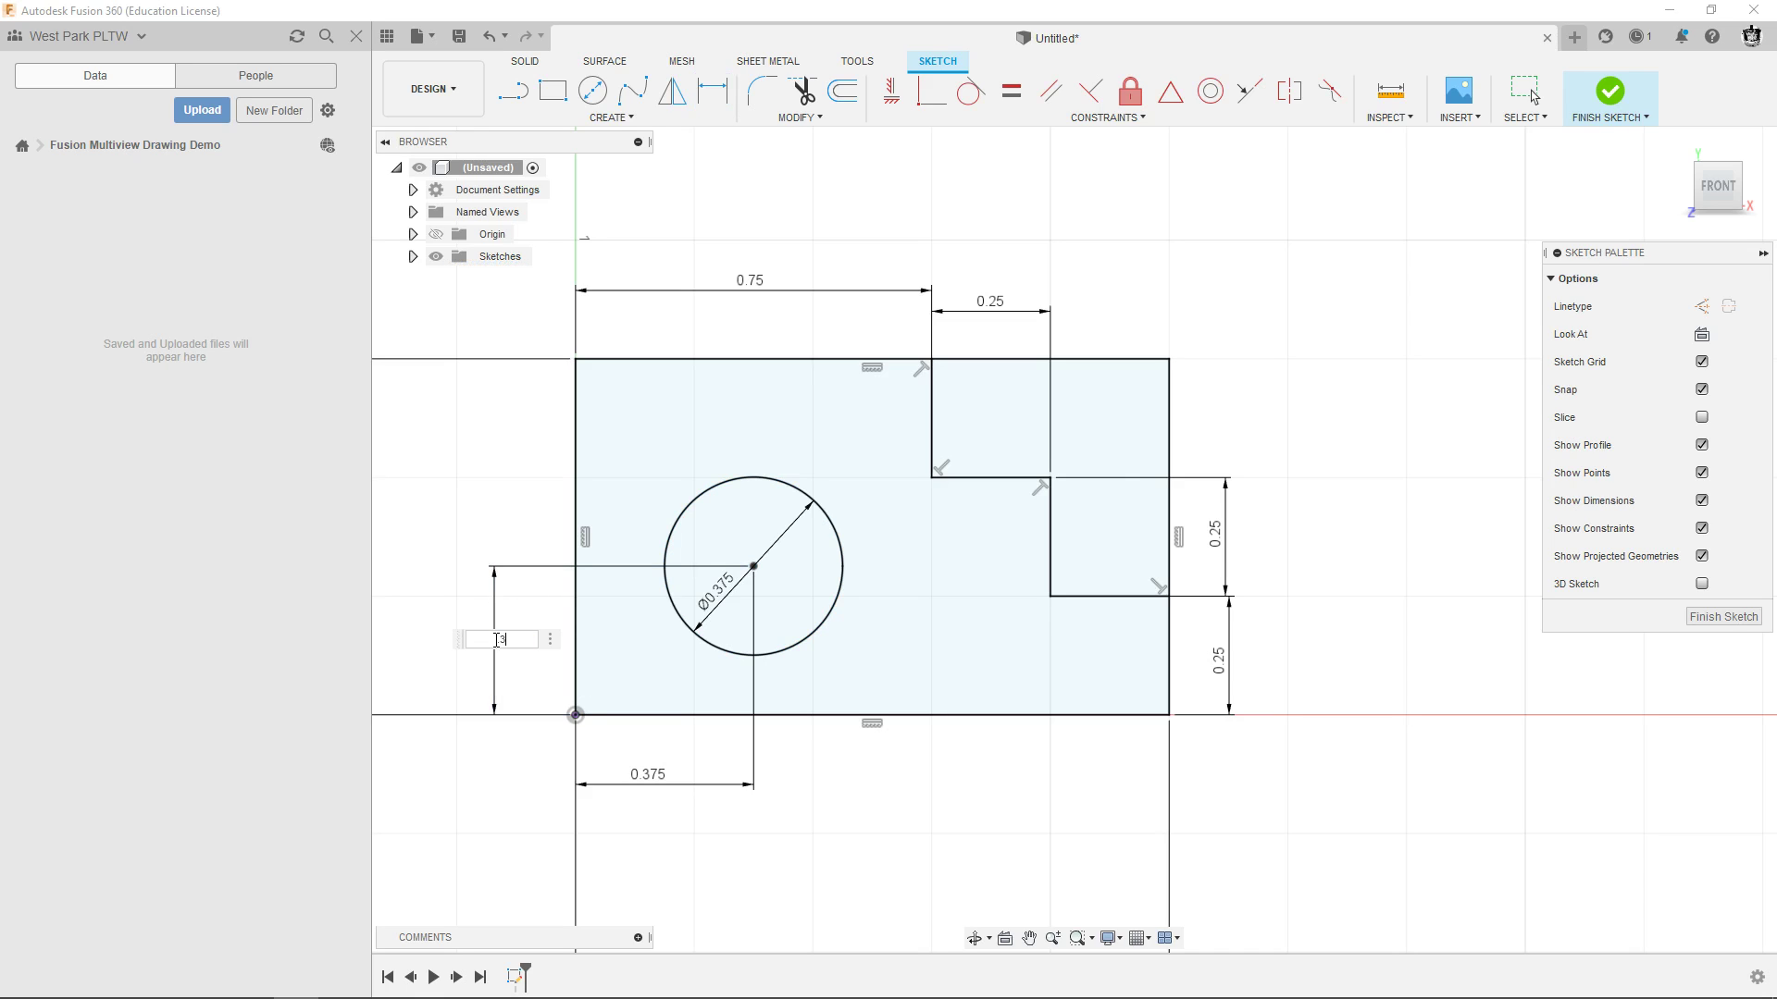
pyautogui.write('5')
pyautogui.press('Return')
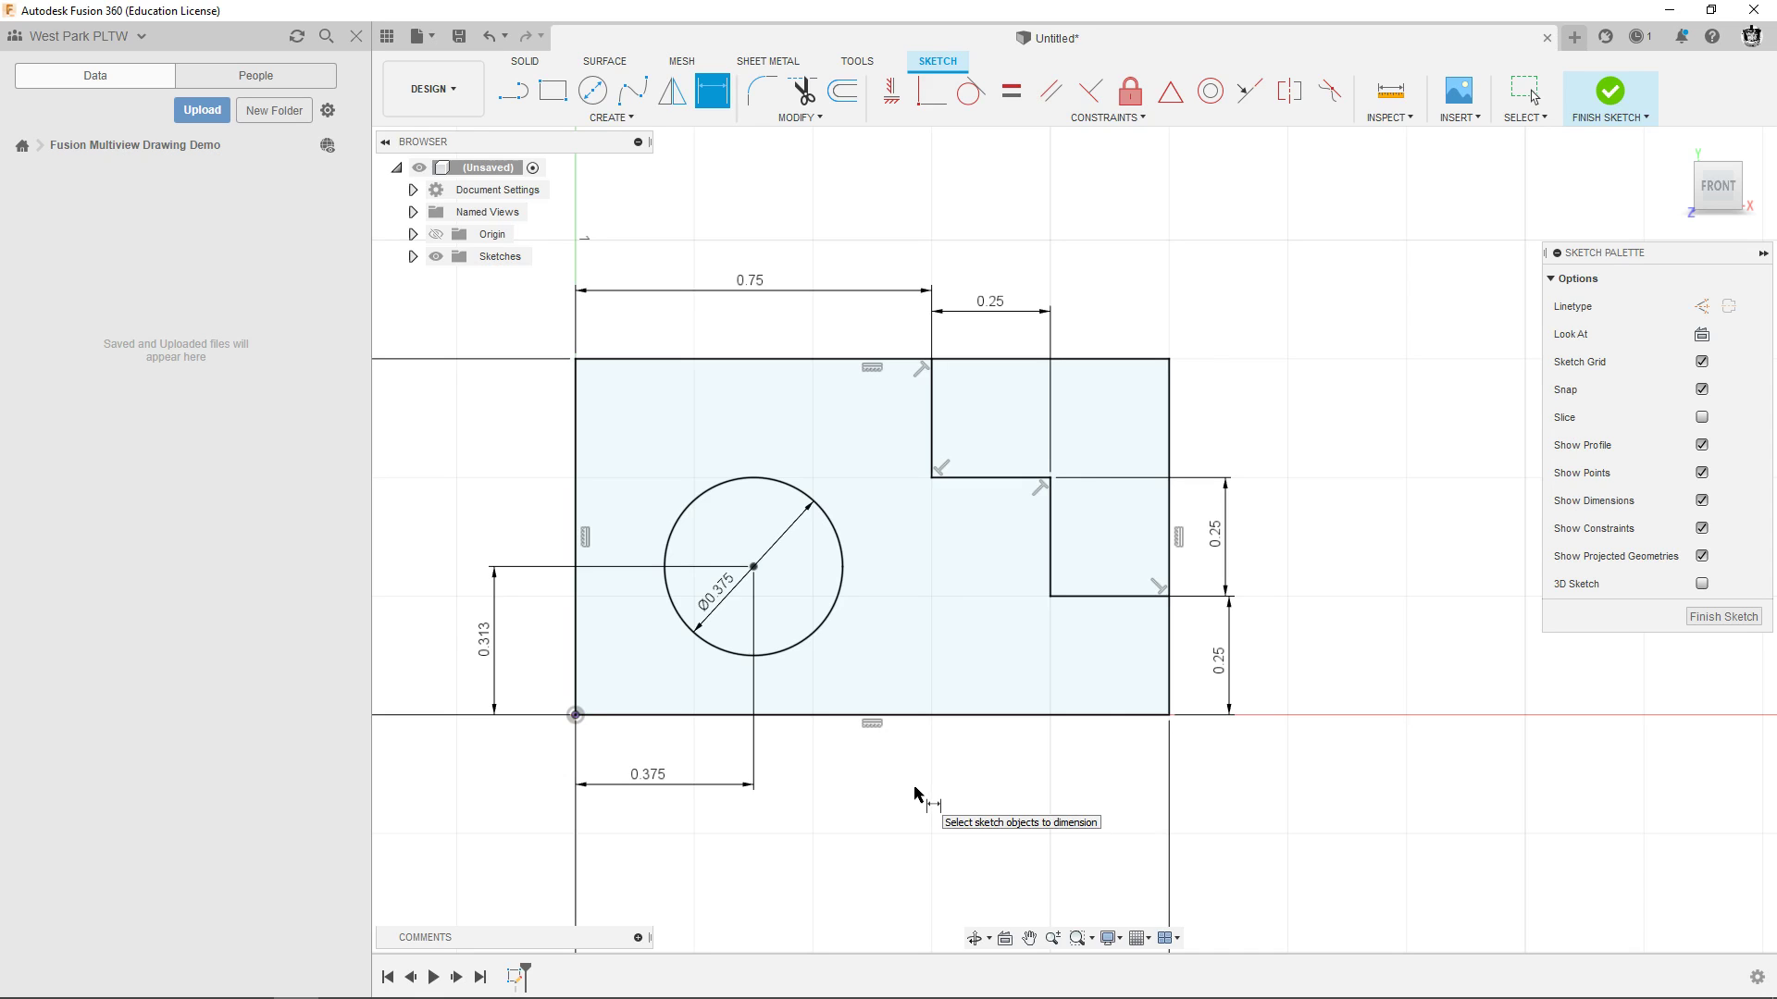
pyautogui.click(1610, 96)
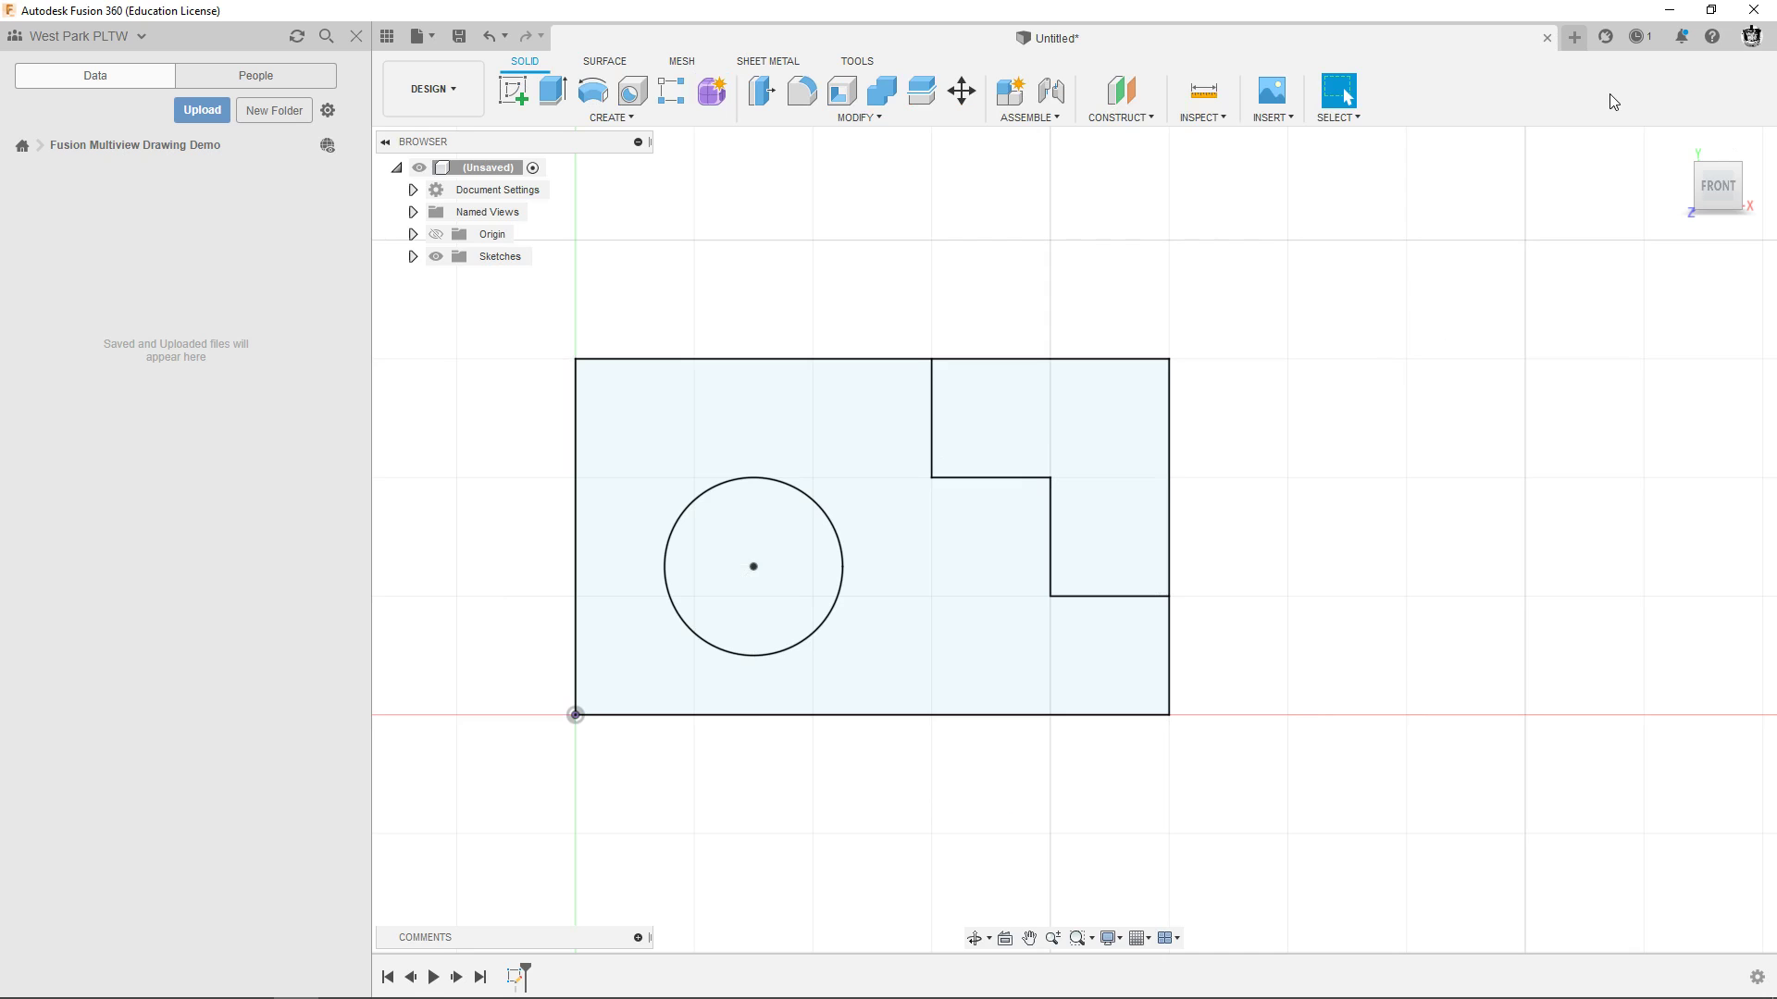
# Extrude the stepped profile, excluding the hole and the stepped-off corner, 0.75 in to one side as a new body.
pyautogui.click(1675, 144)
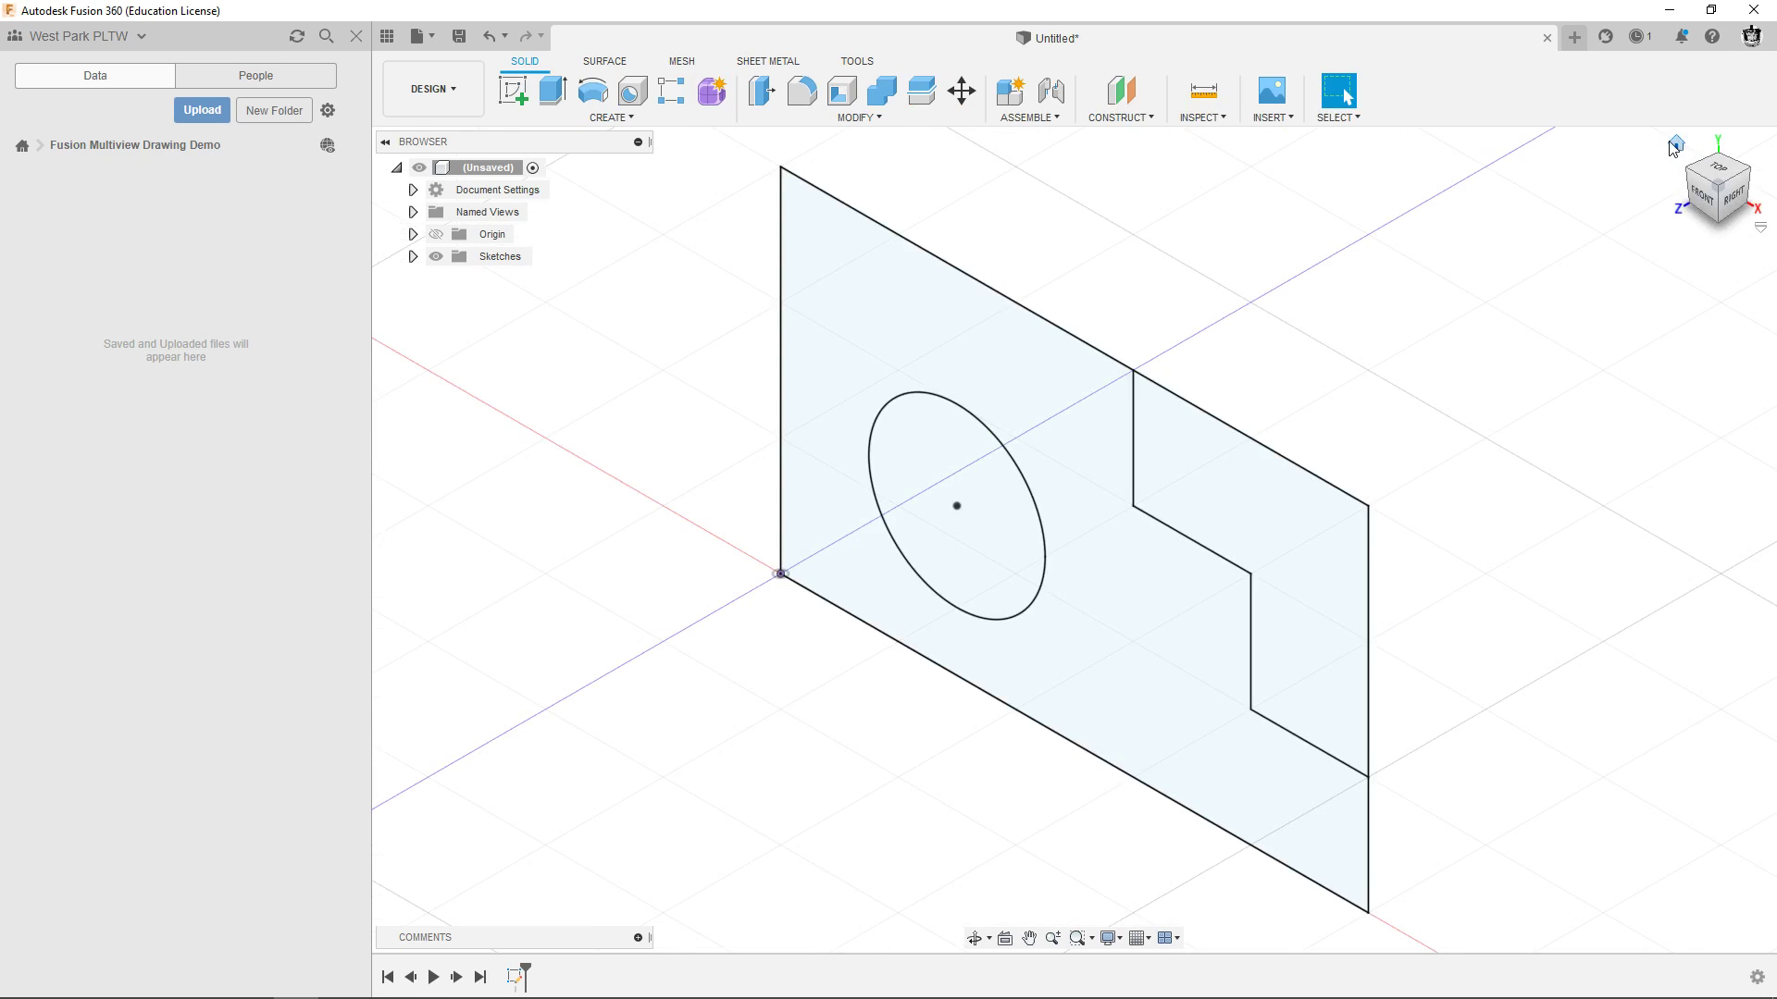
pyautogui.scroll(-3, 742, 354)
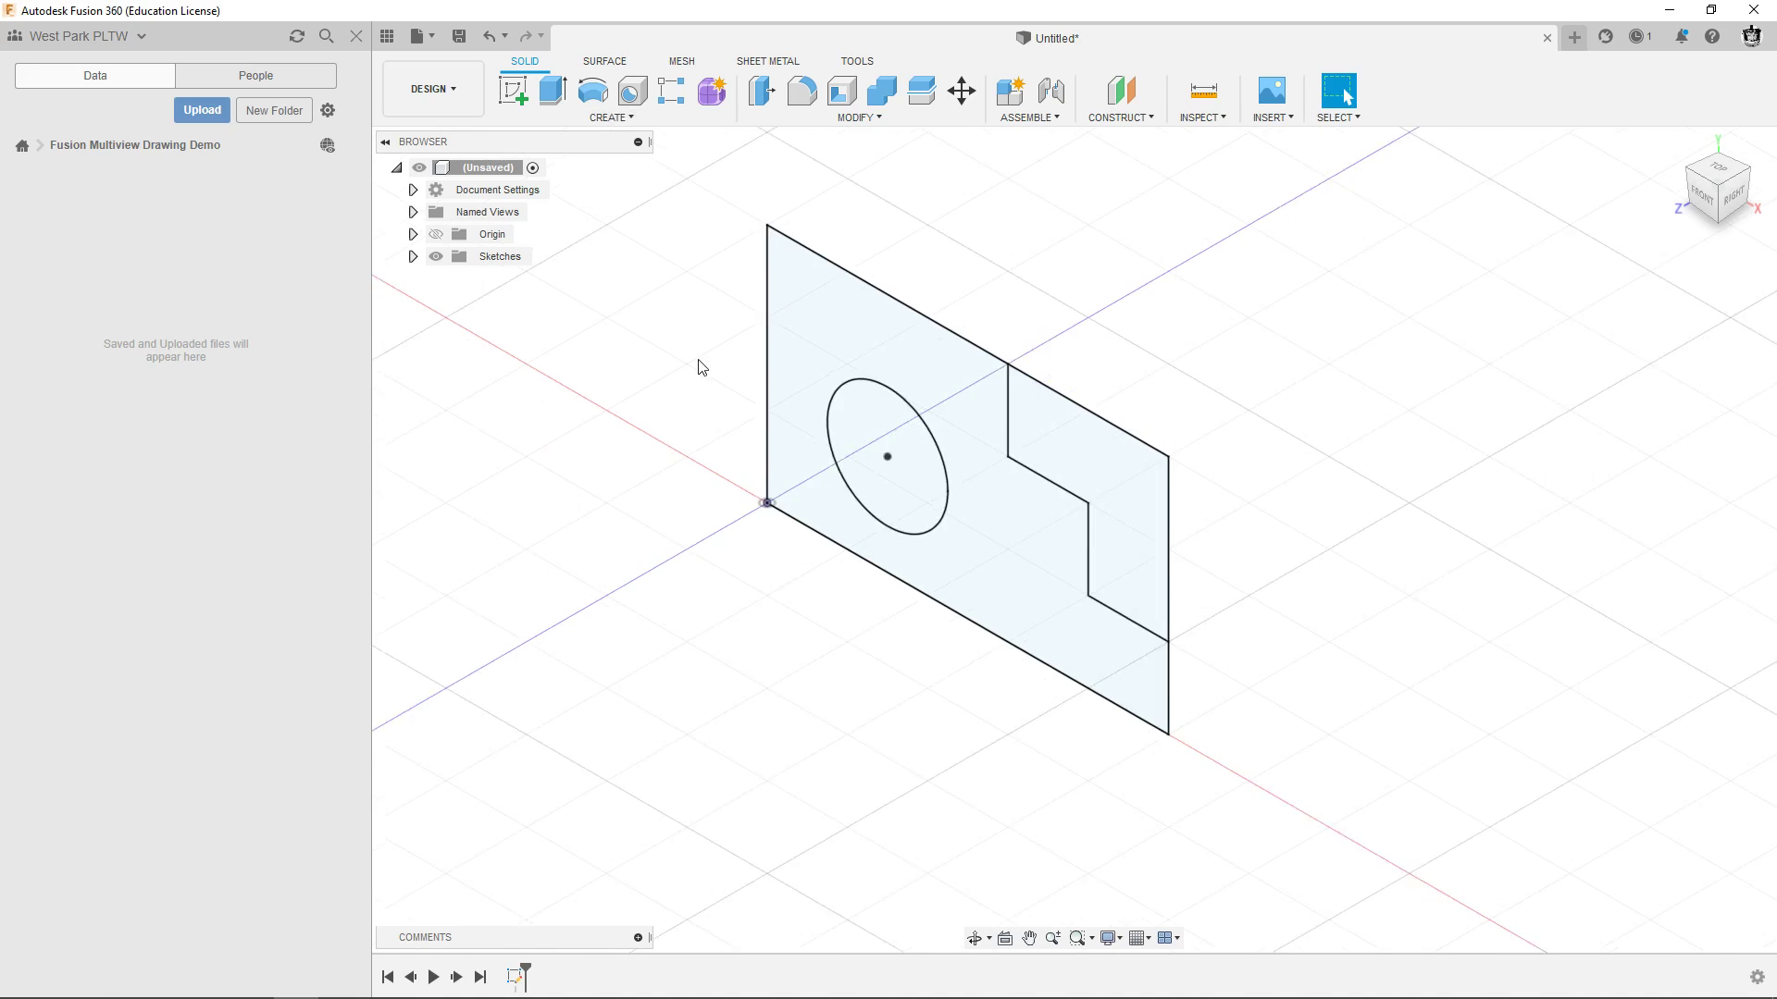
pyautogui.scroll(-1, 731, 338)
pyautogui.click(558, 95)
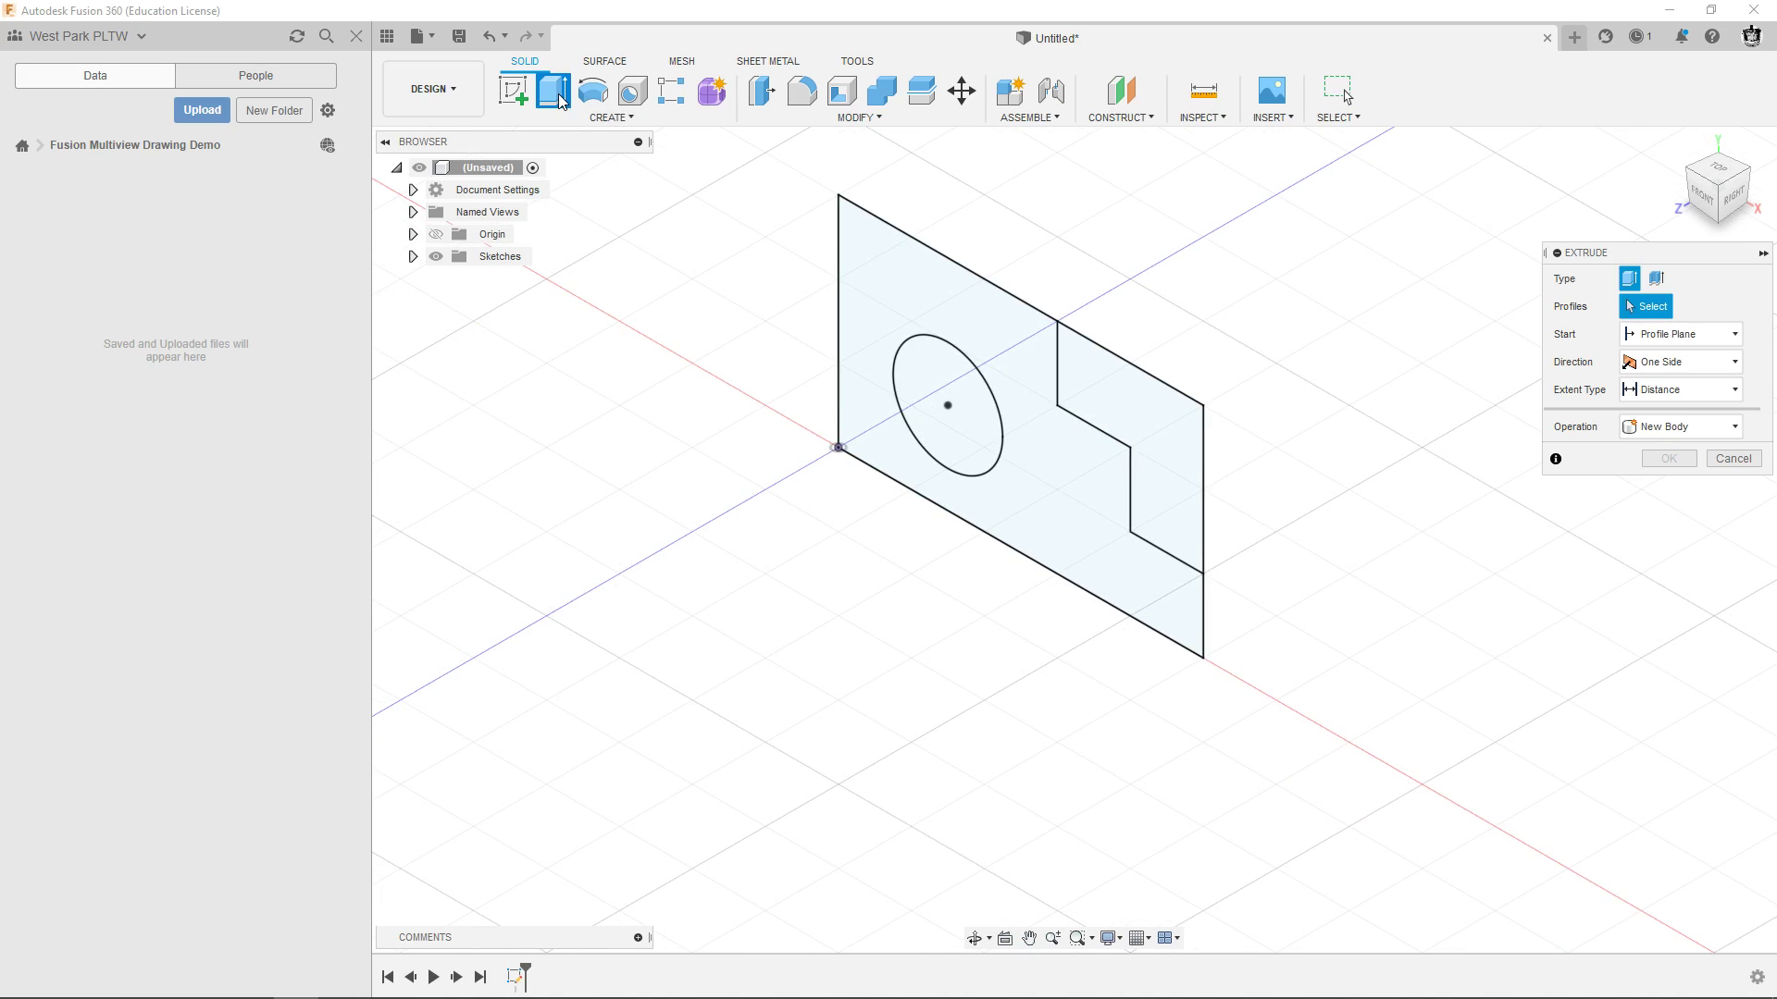
pyautogui.click(995, 324)
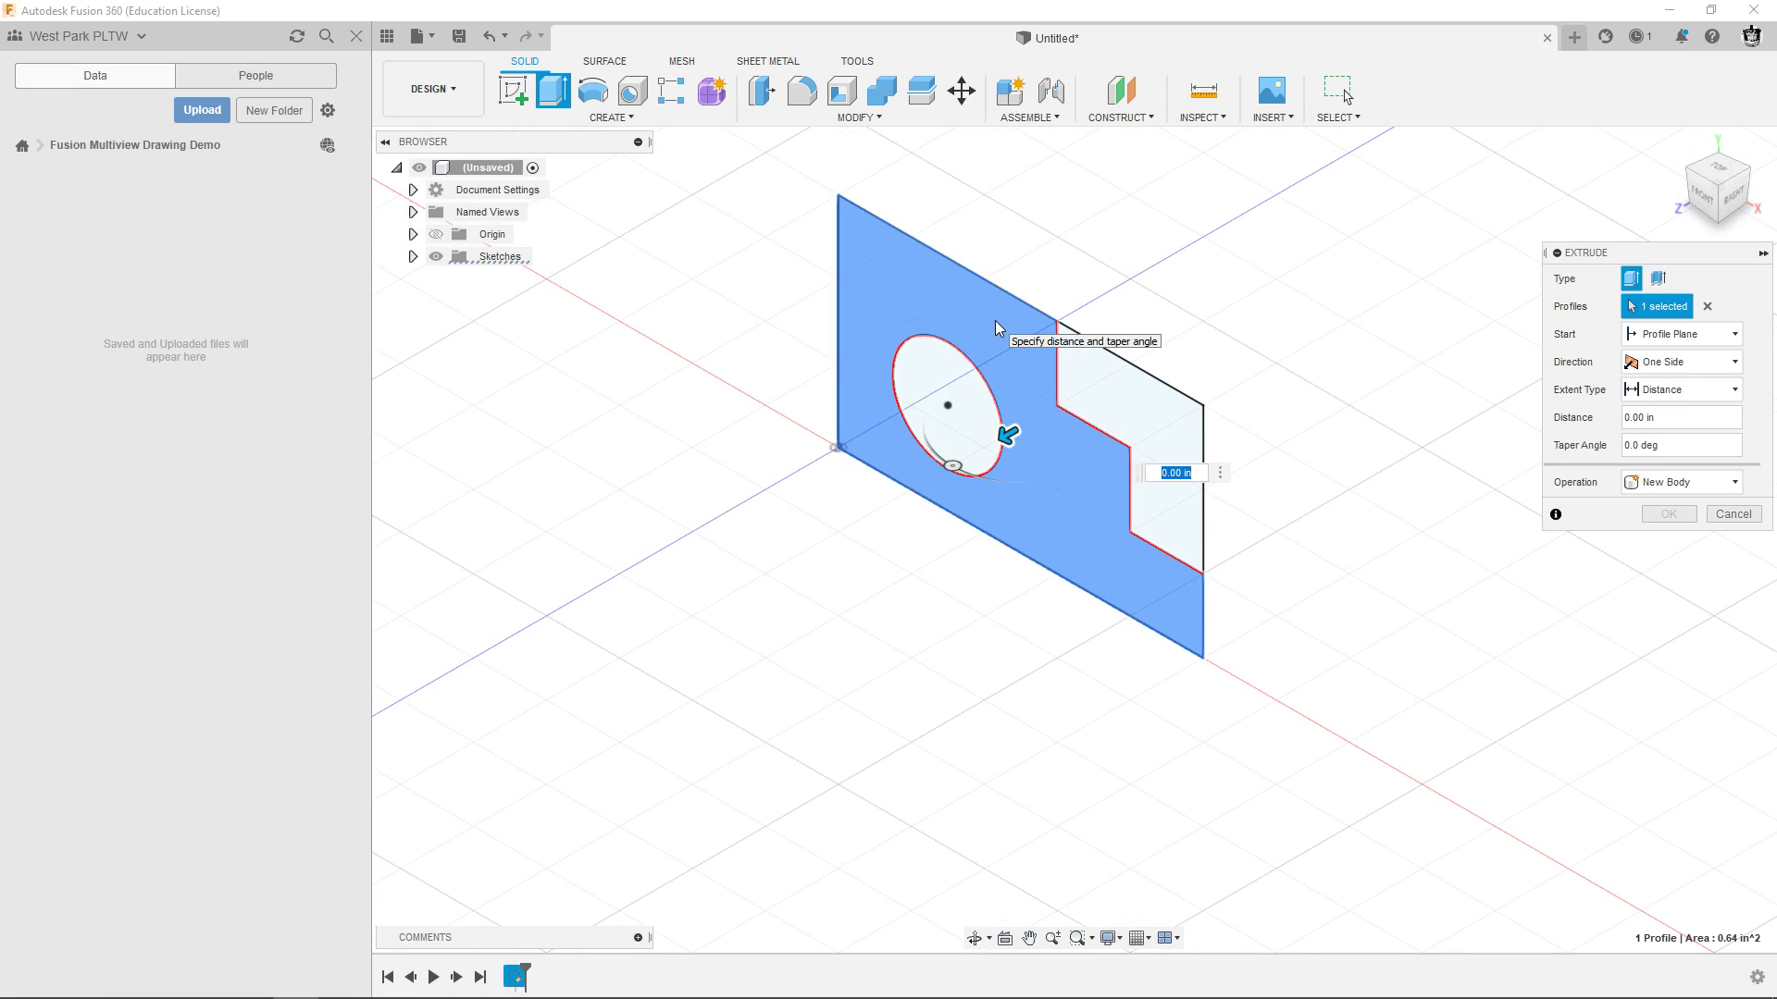
pyautogui.press('BackSpace')
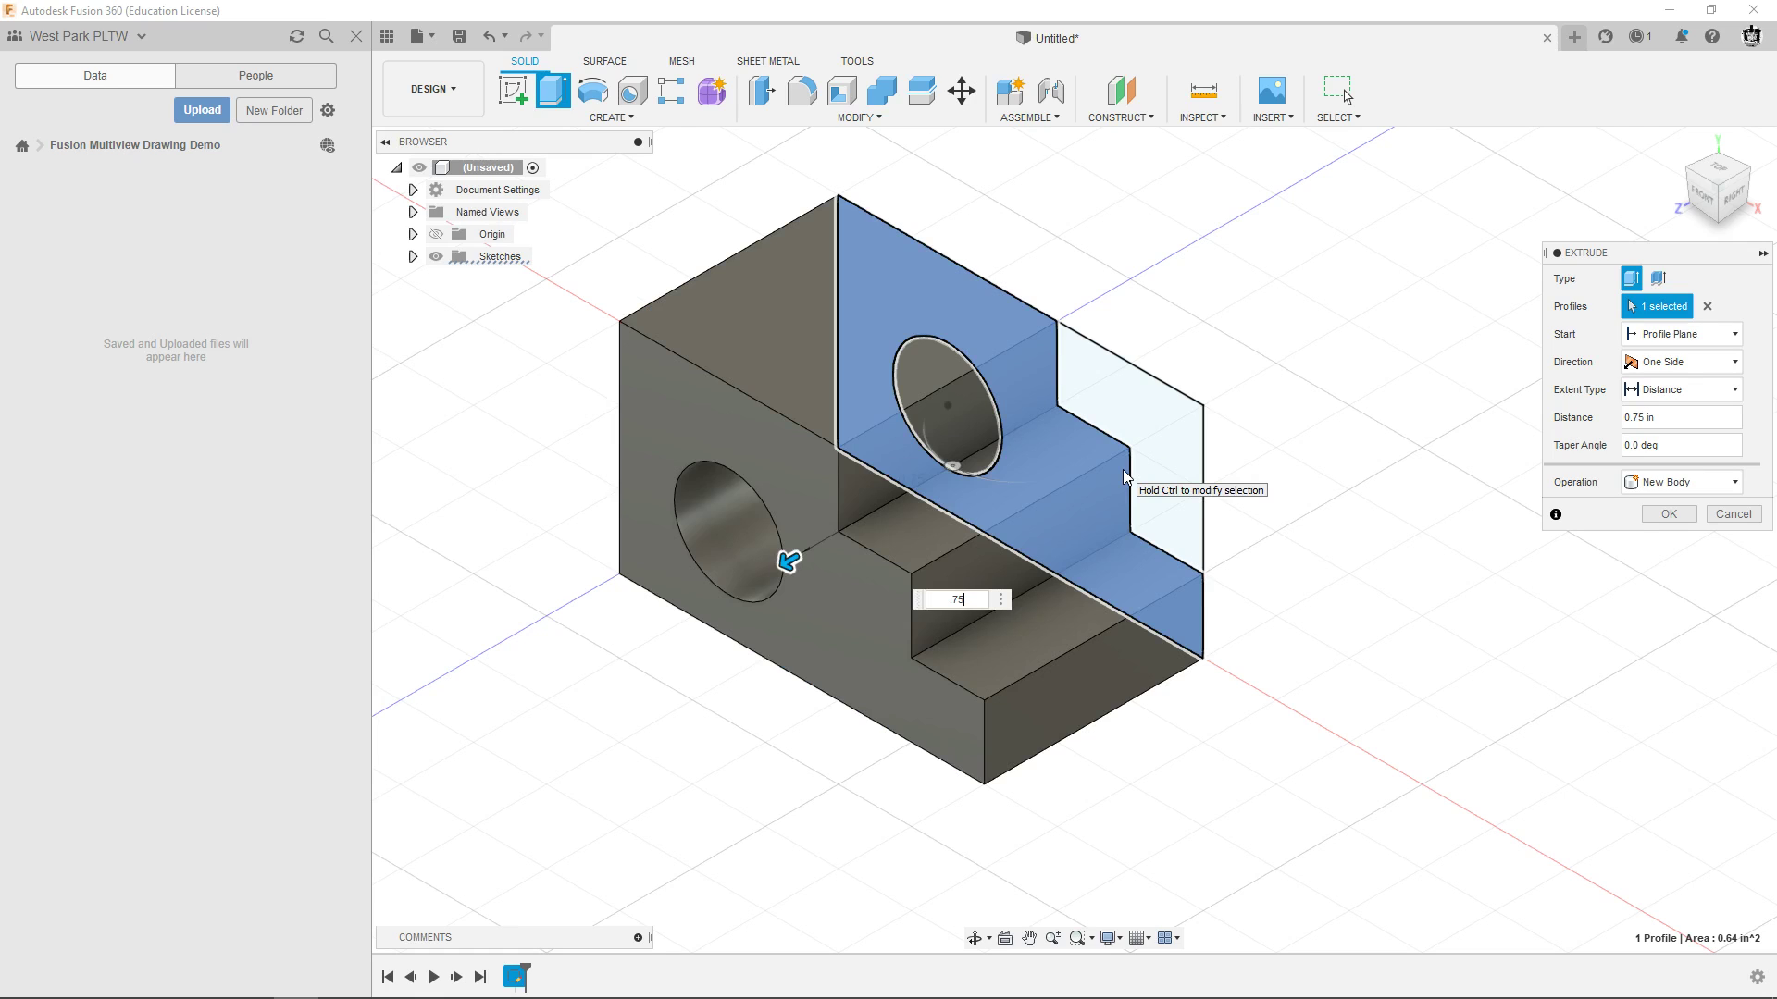
pyautogui.press('Return')
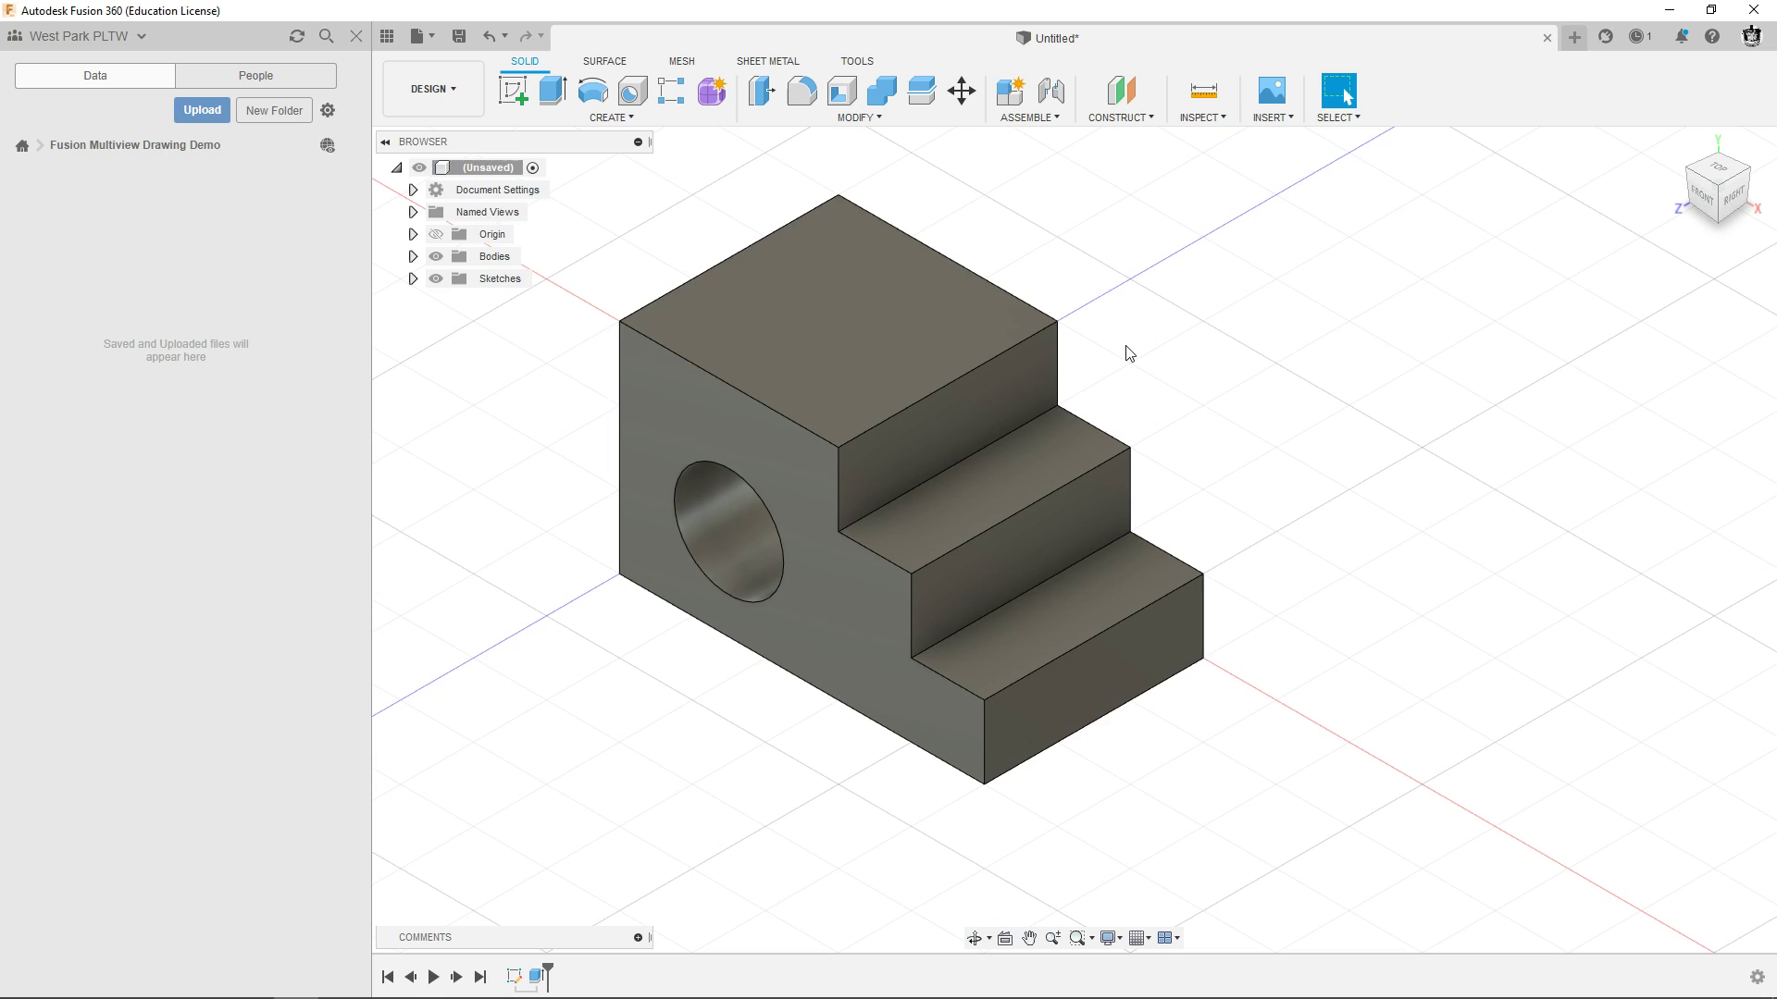
# Save the design as "Block" in the Fusion Multiview Drawing Demo project.
pyautogui.click(460, 37)
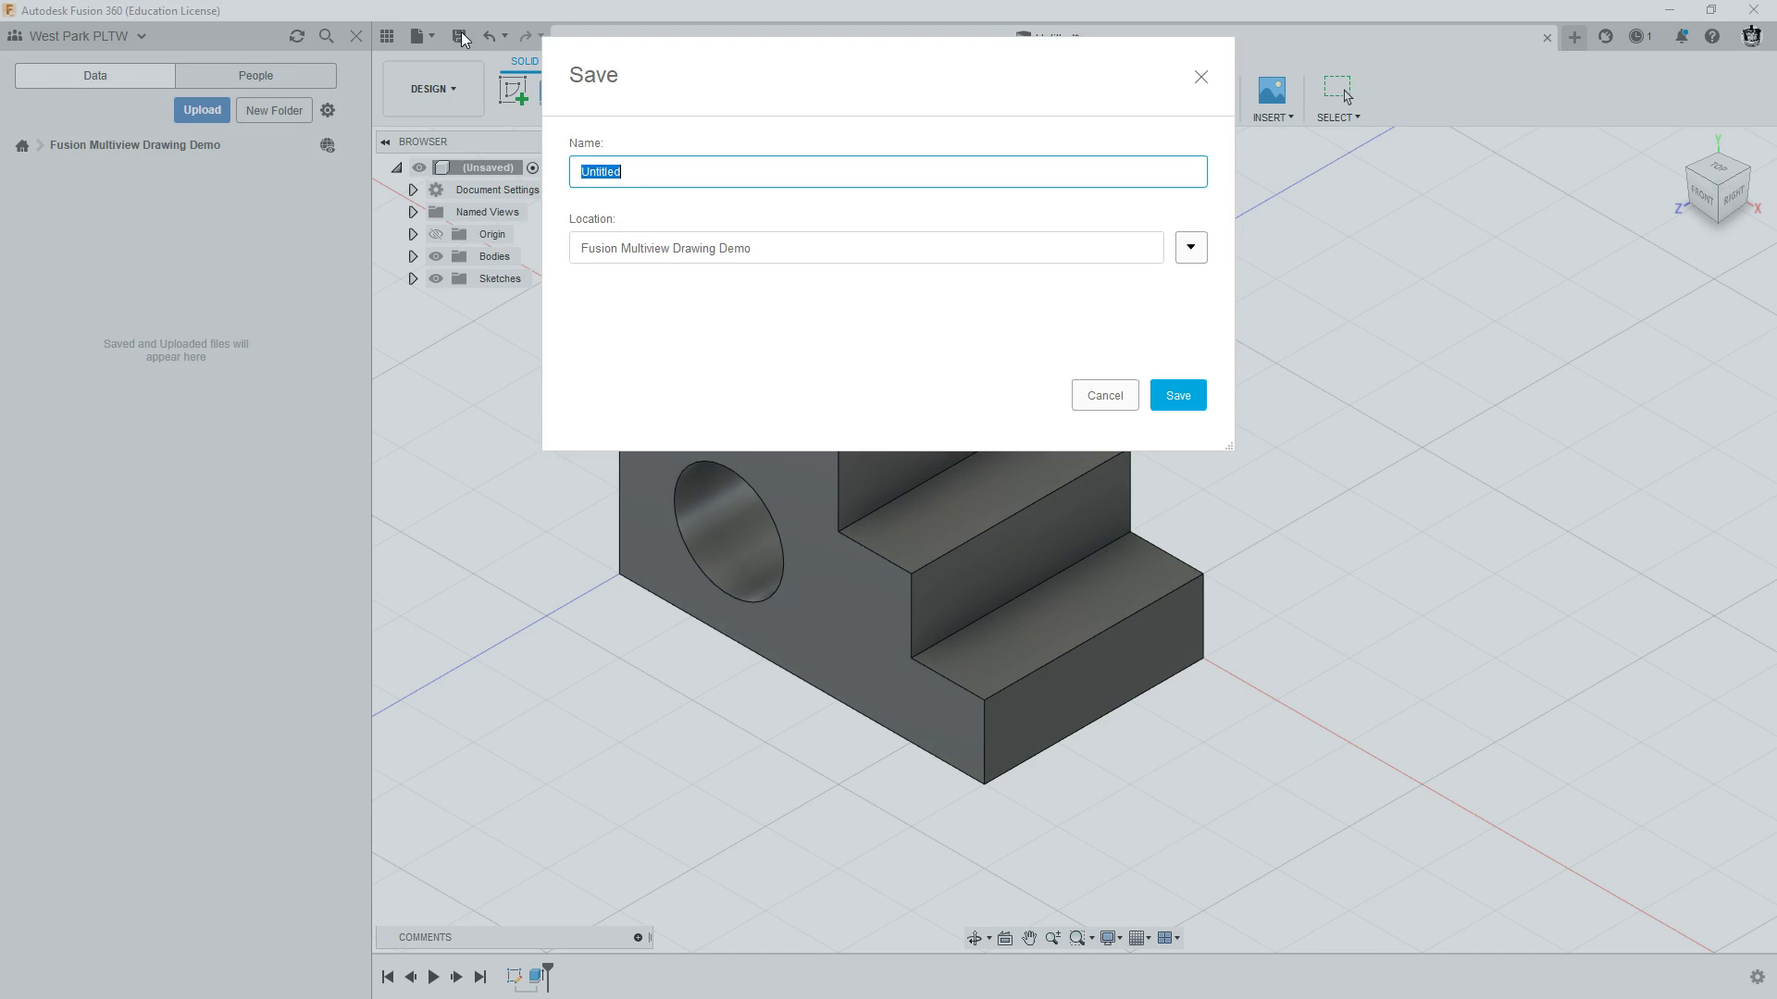
pyautogui.write('Block')
pyautogui.press('Return')
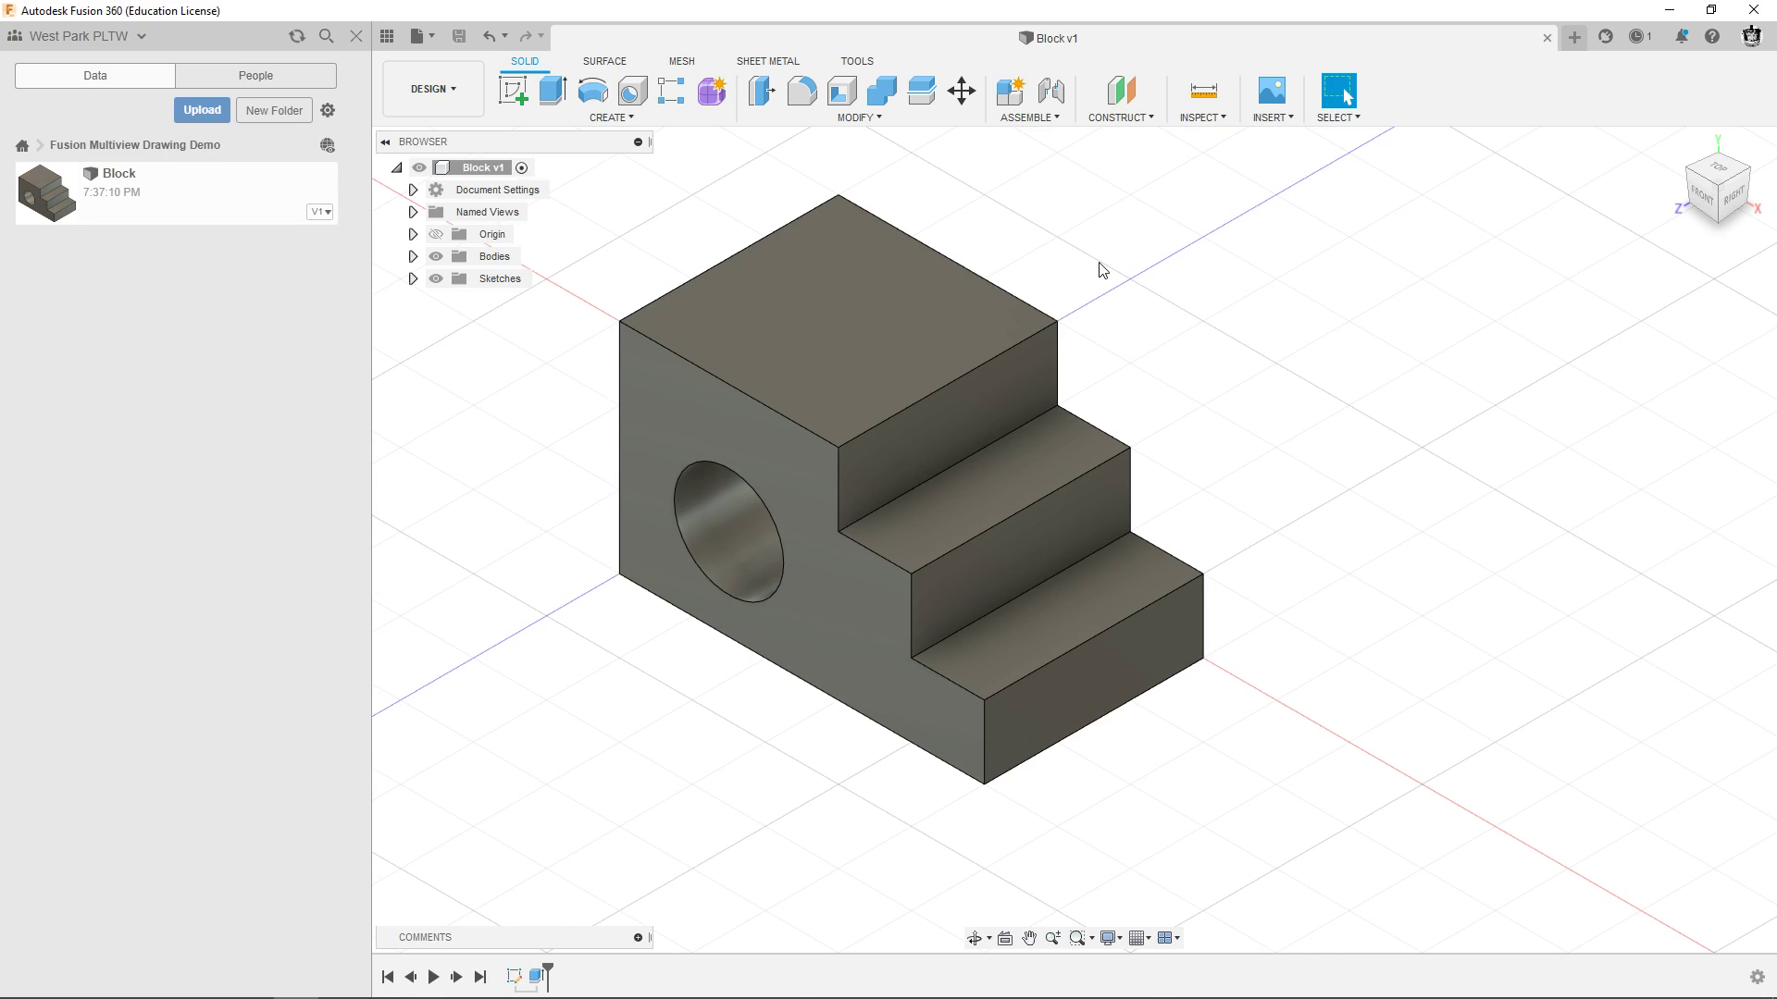
# Switch to Chrome and examine the Fusion Multiview Drawing assignment instructions in Google Classroom, from creating the project through downloading the template.
pyautogui.hotkey('alt', 'Tab')
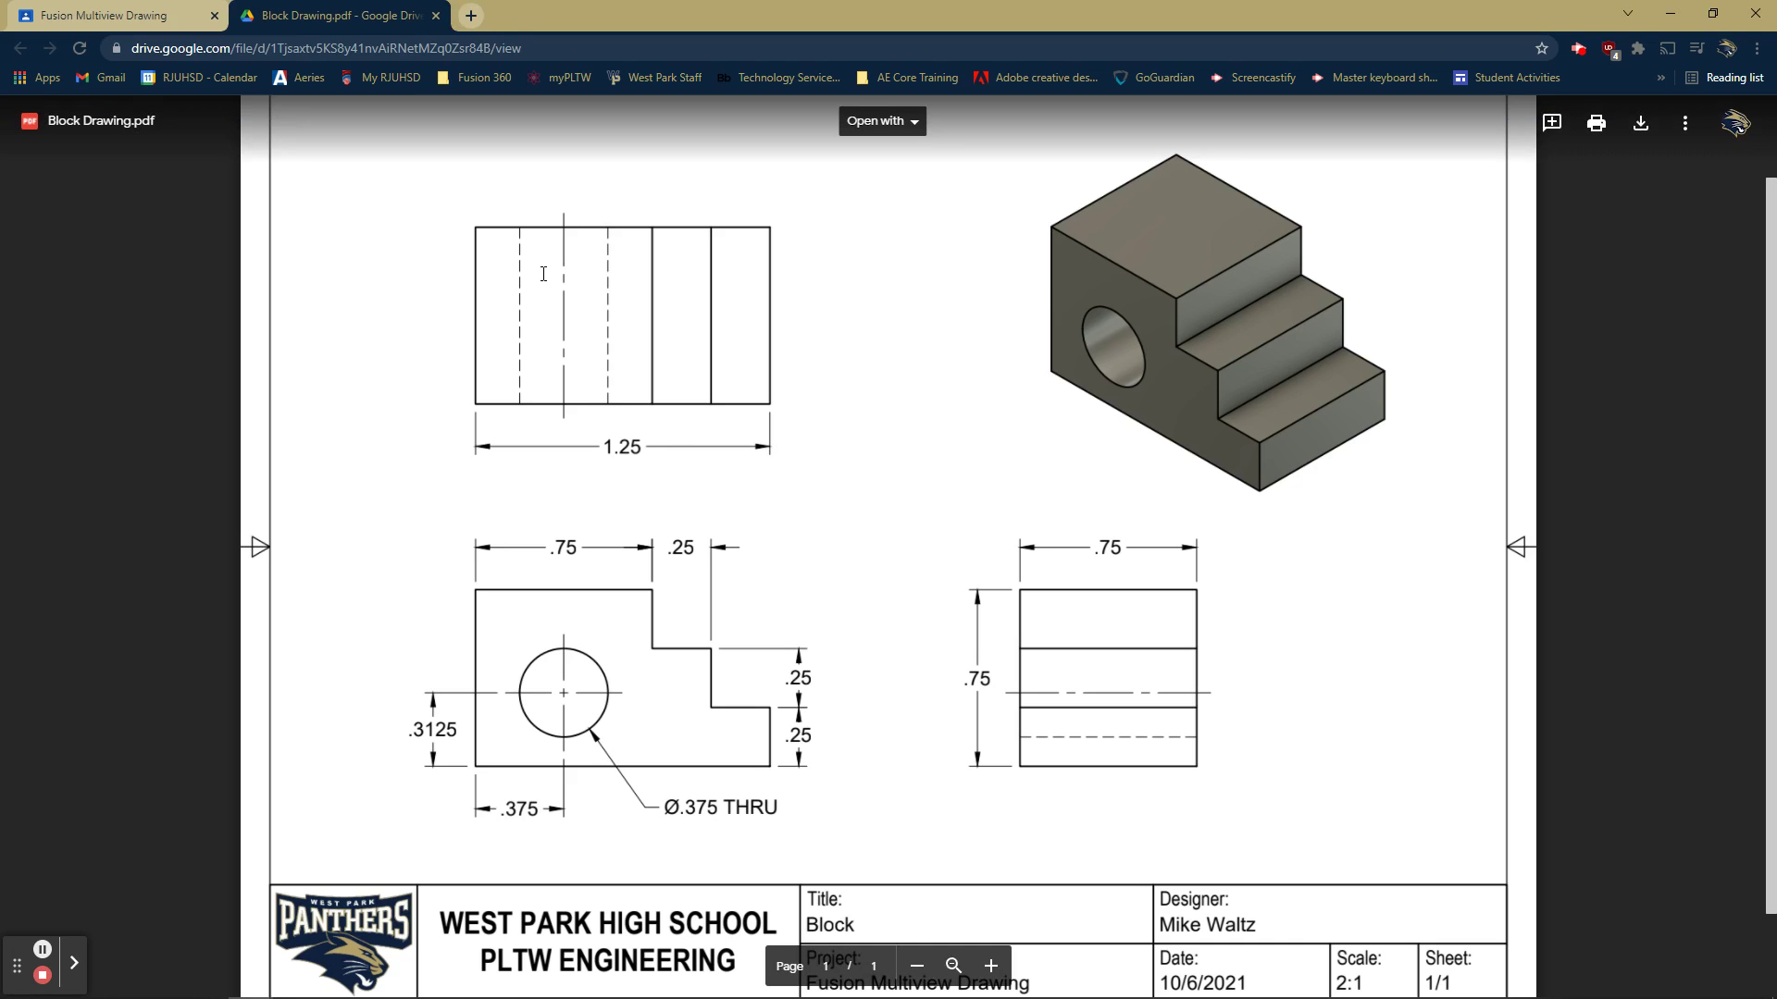
pyautogui.hotkey('ctrl', 'shift', 'Tab')
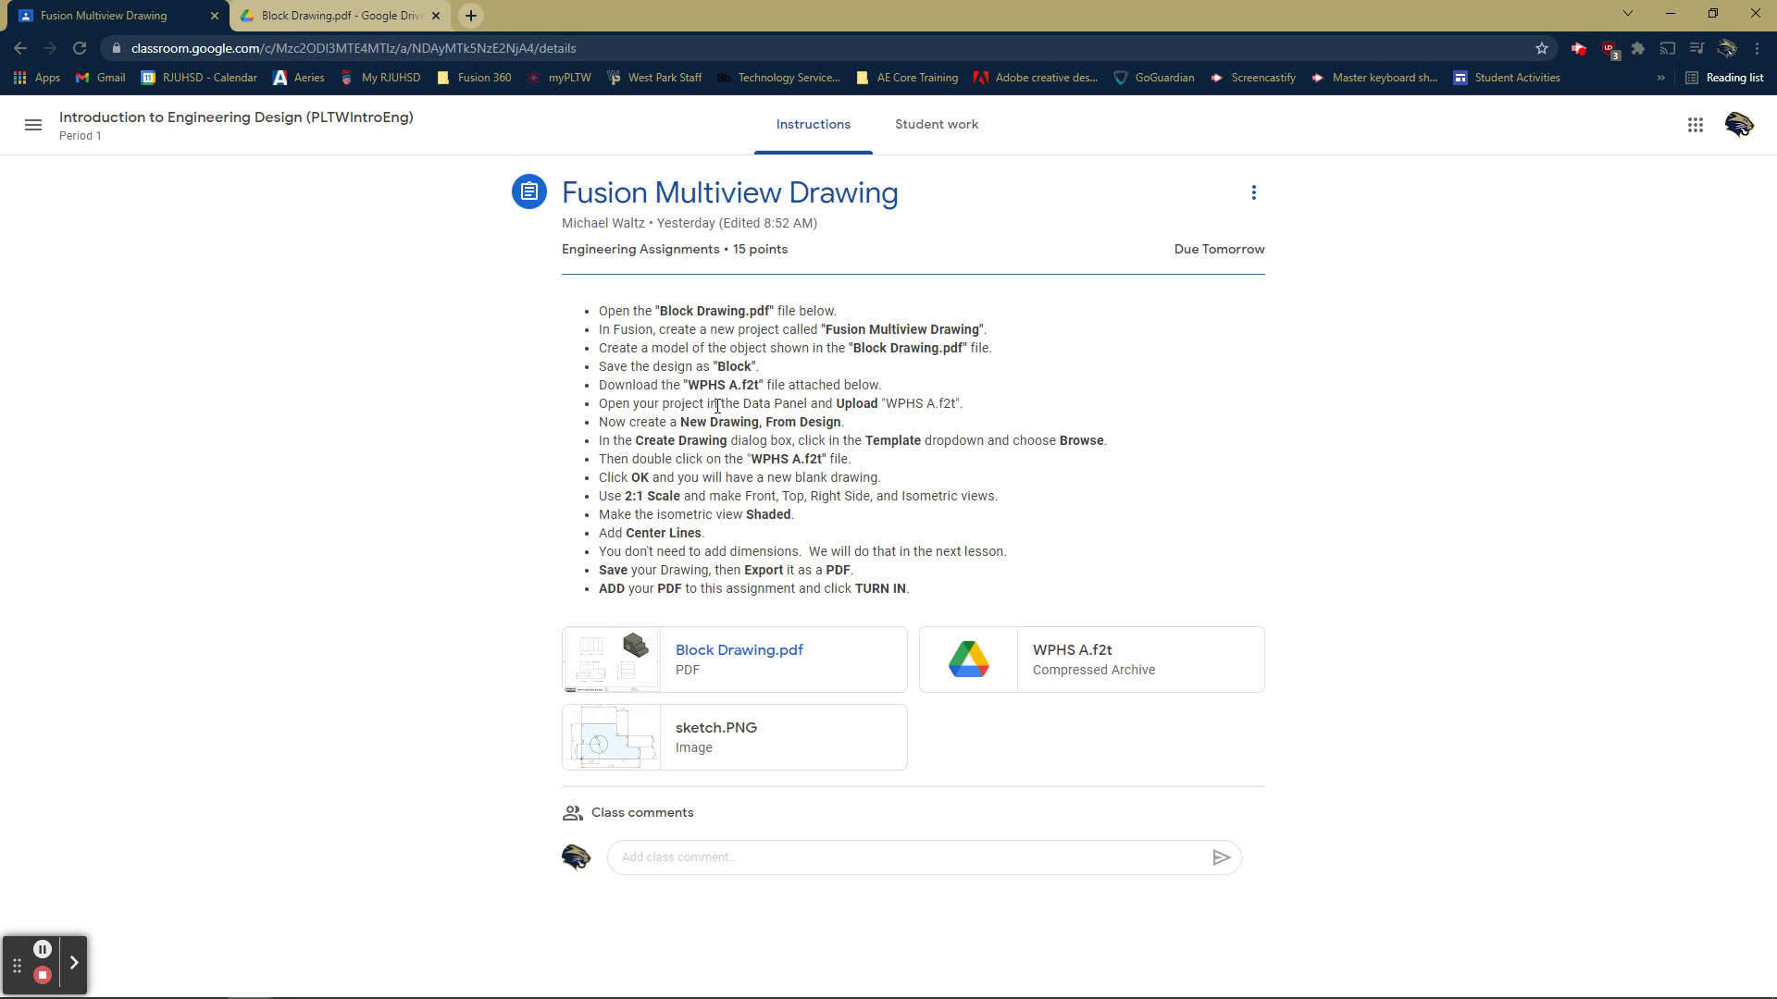
pyautogui.keyDown('ctrl'); pyautogui.scroll(3, 764, 422); pyautogui.keyUp('ctrl')
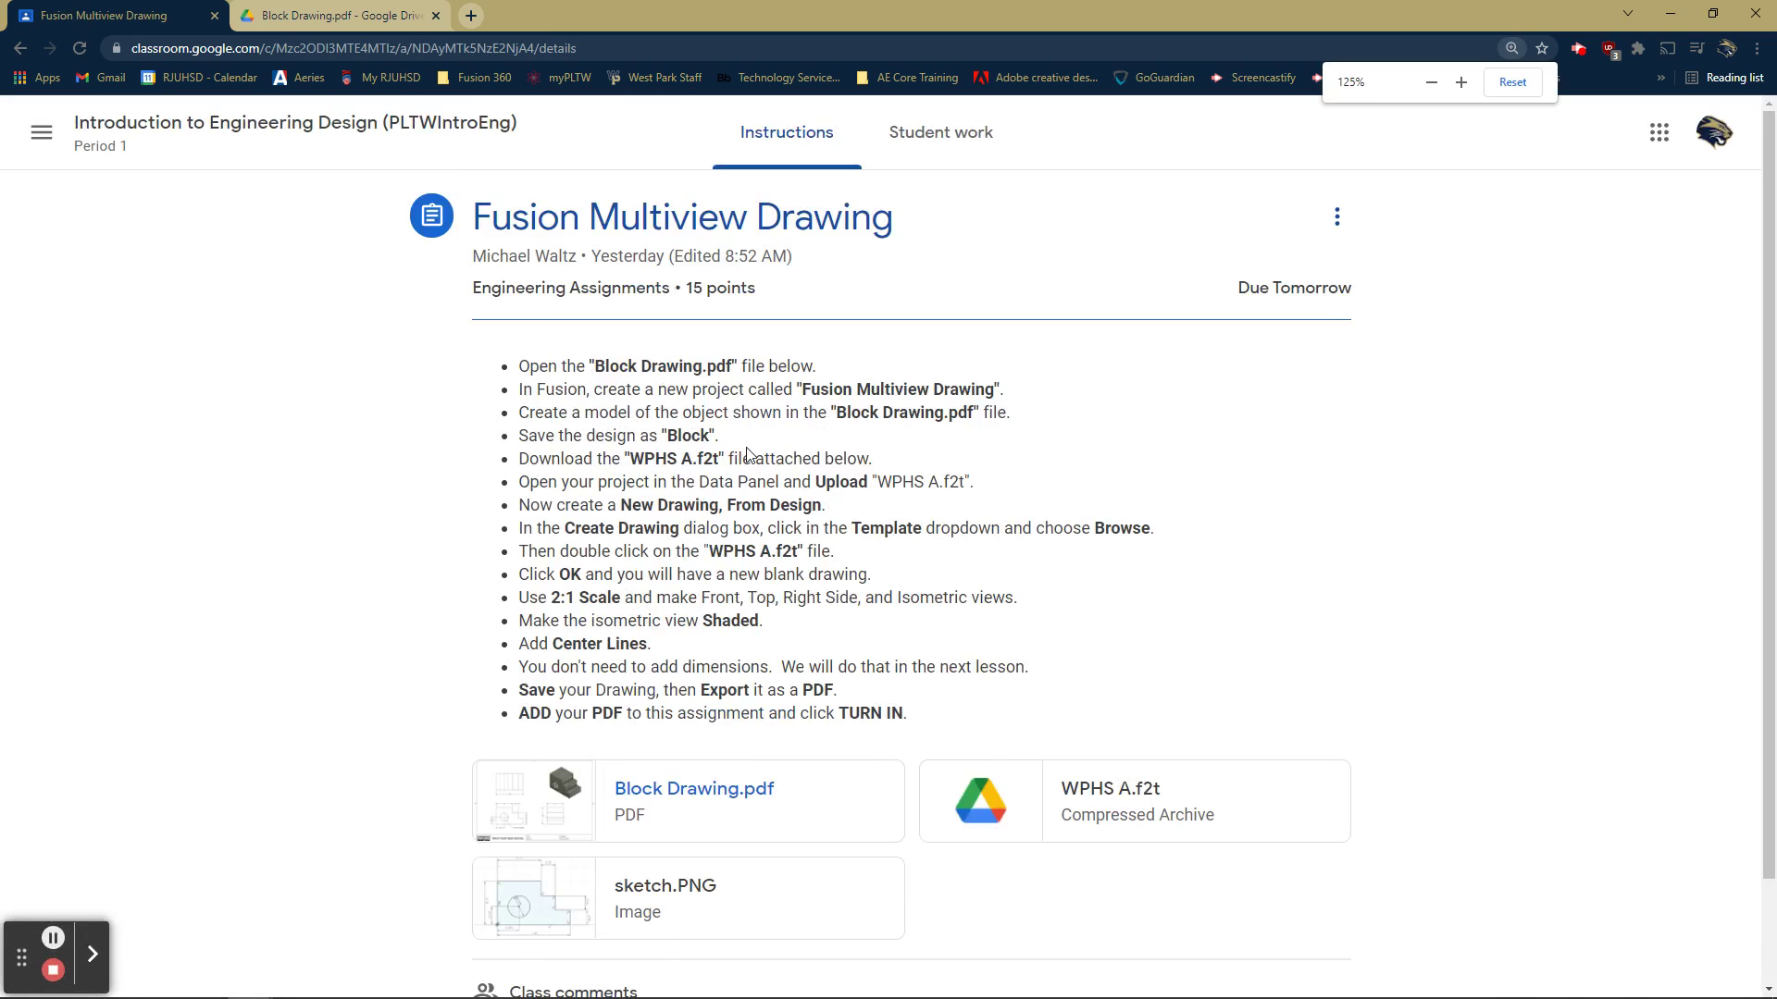
pyautogui.scroll(-1, 748, 449)
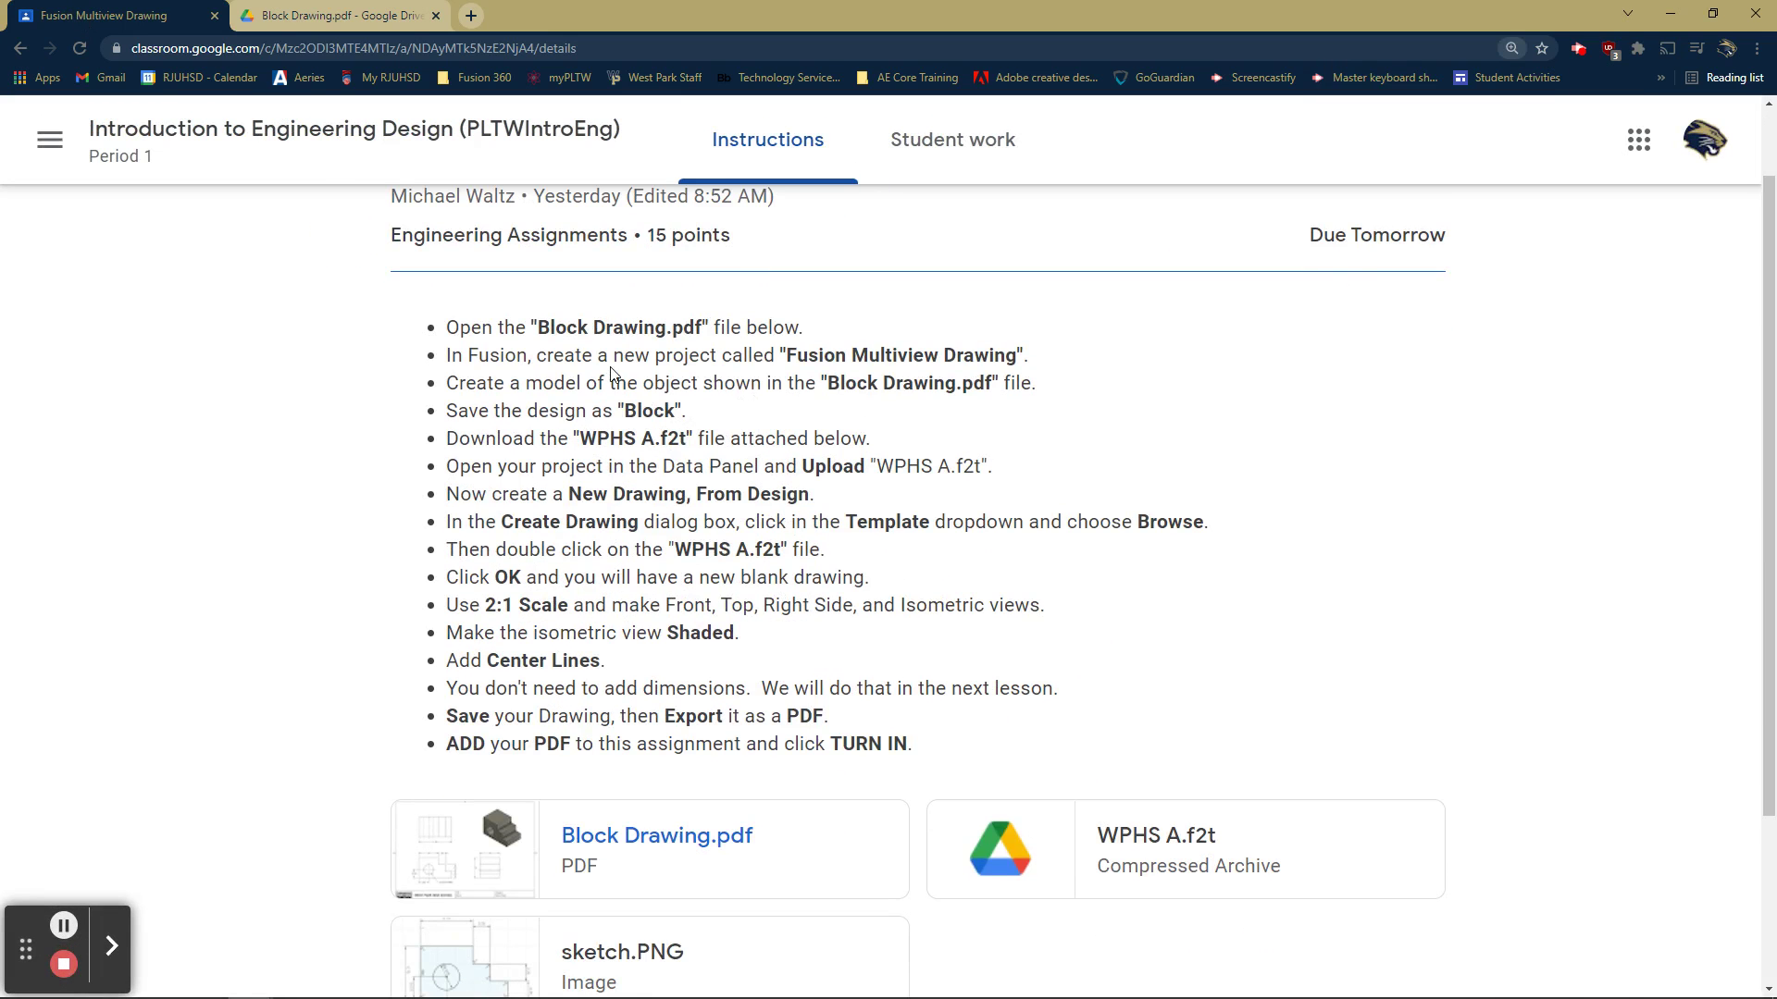
pyautogui.moveTo(447, 355); pyautogui.dragTo(1090, 392)
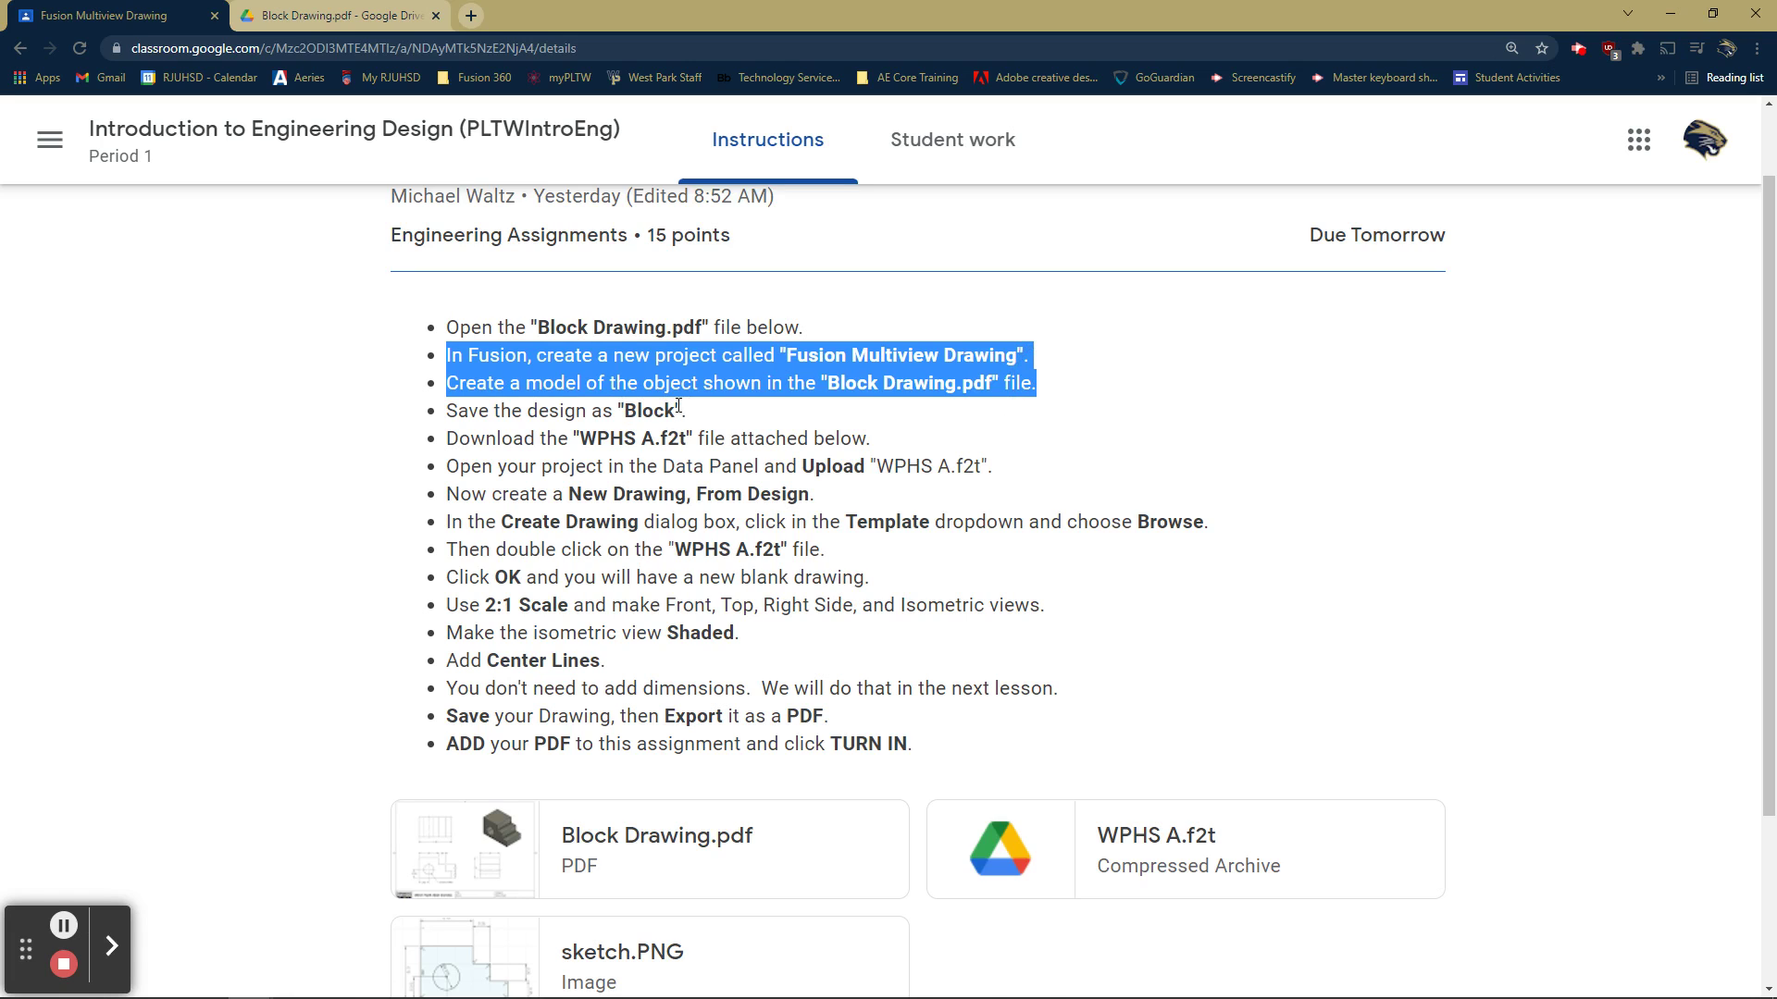
pyautogui.moveTo(675, 410); pyautogui.dragTo(437, 422)
pyautogui.click(507, 454)
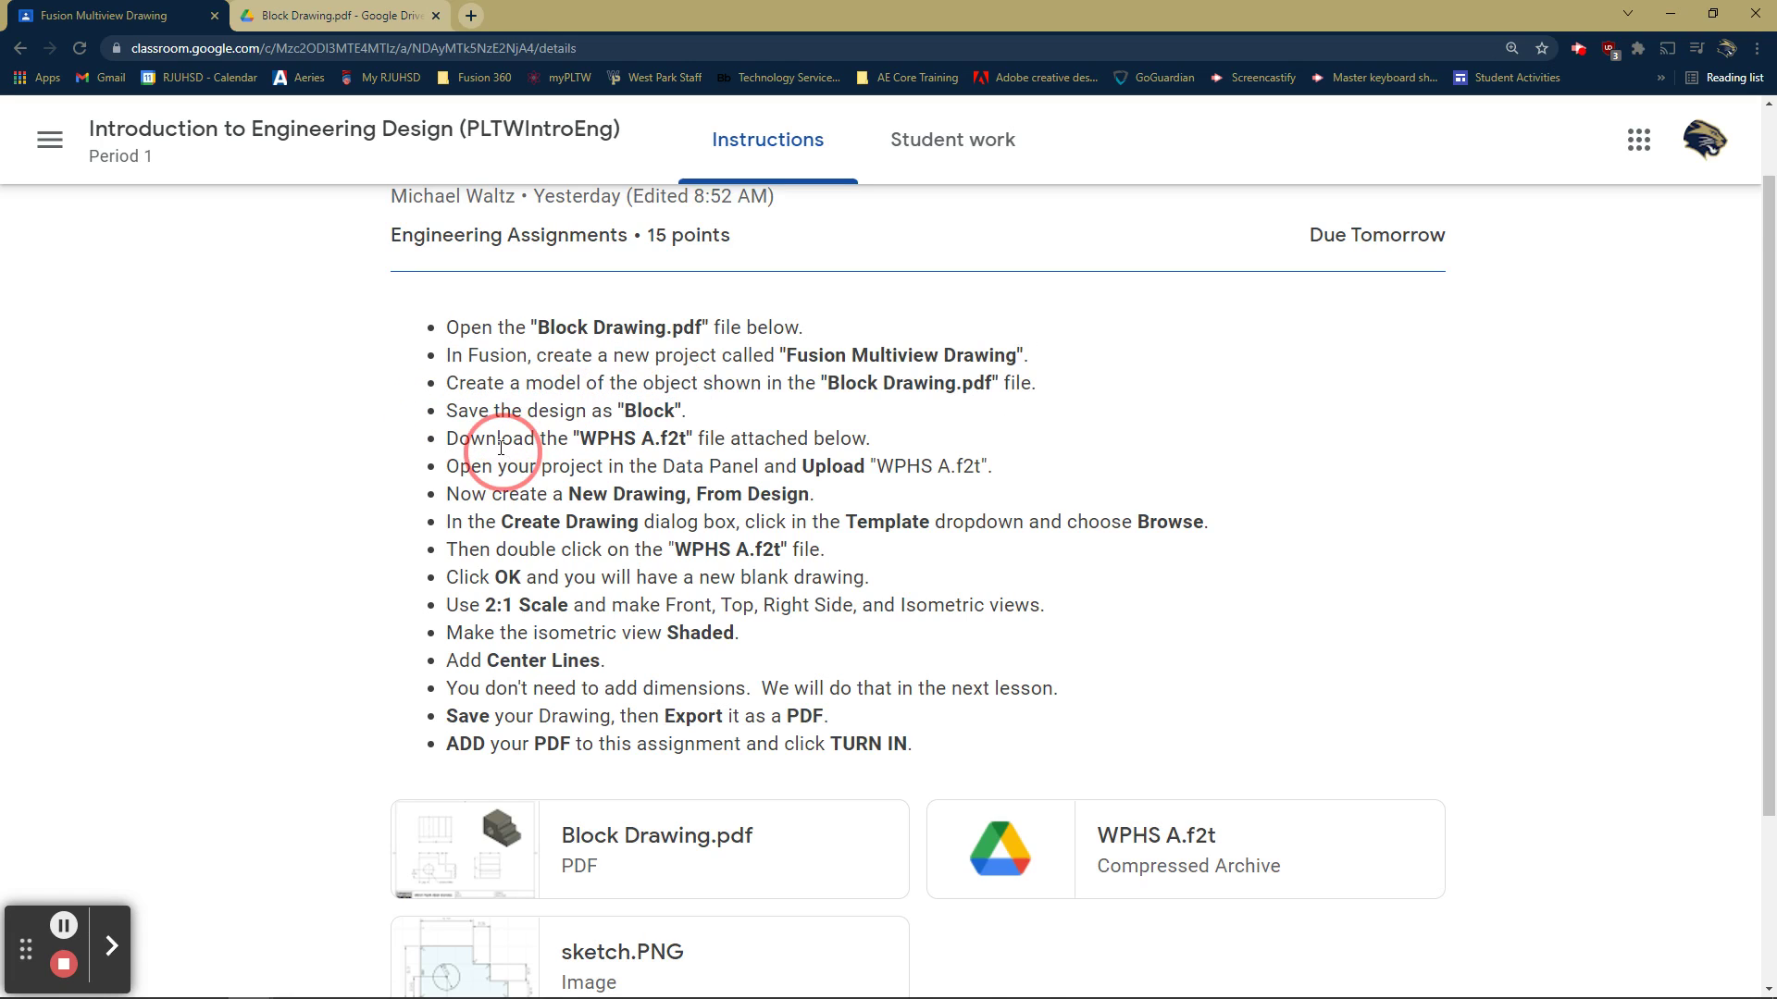
pyautogui.scroll(-1, 516, 447)
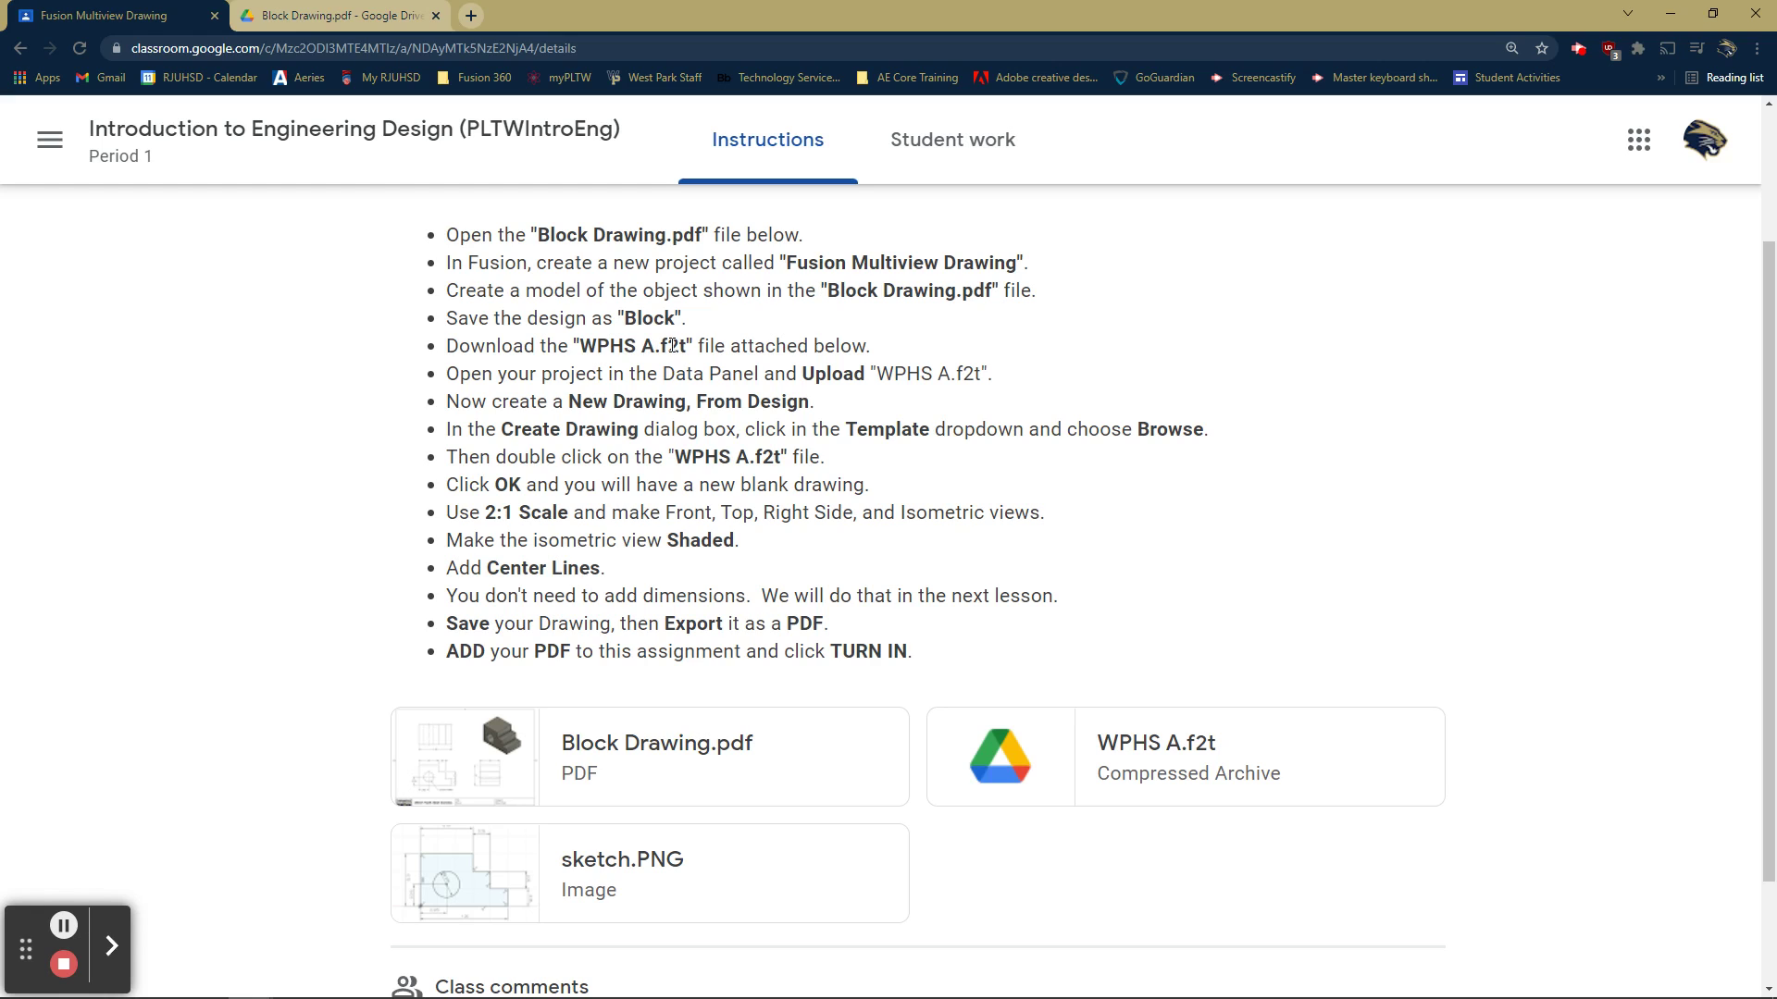
pyautogui.press('ctrl')
# Open the assignment's attached WPHS A.f2t file and show it in a new window.
pyautogui.click(1152, 745)
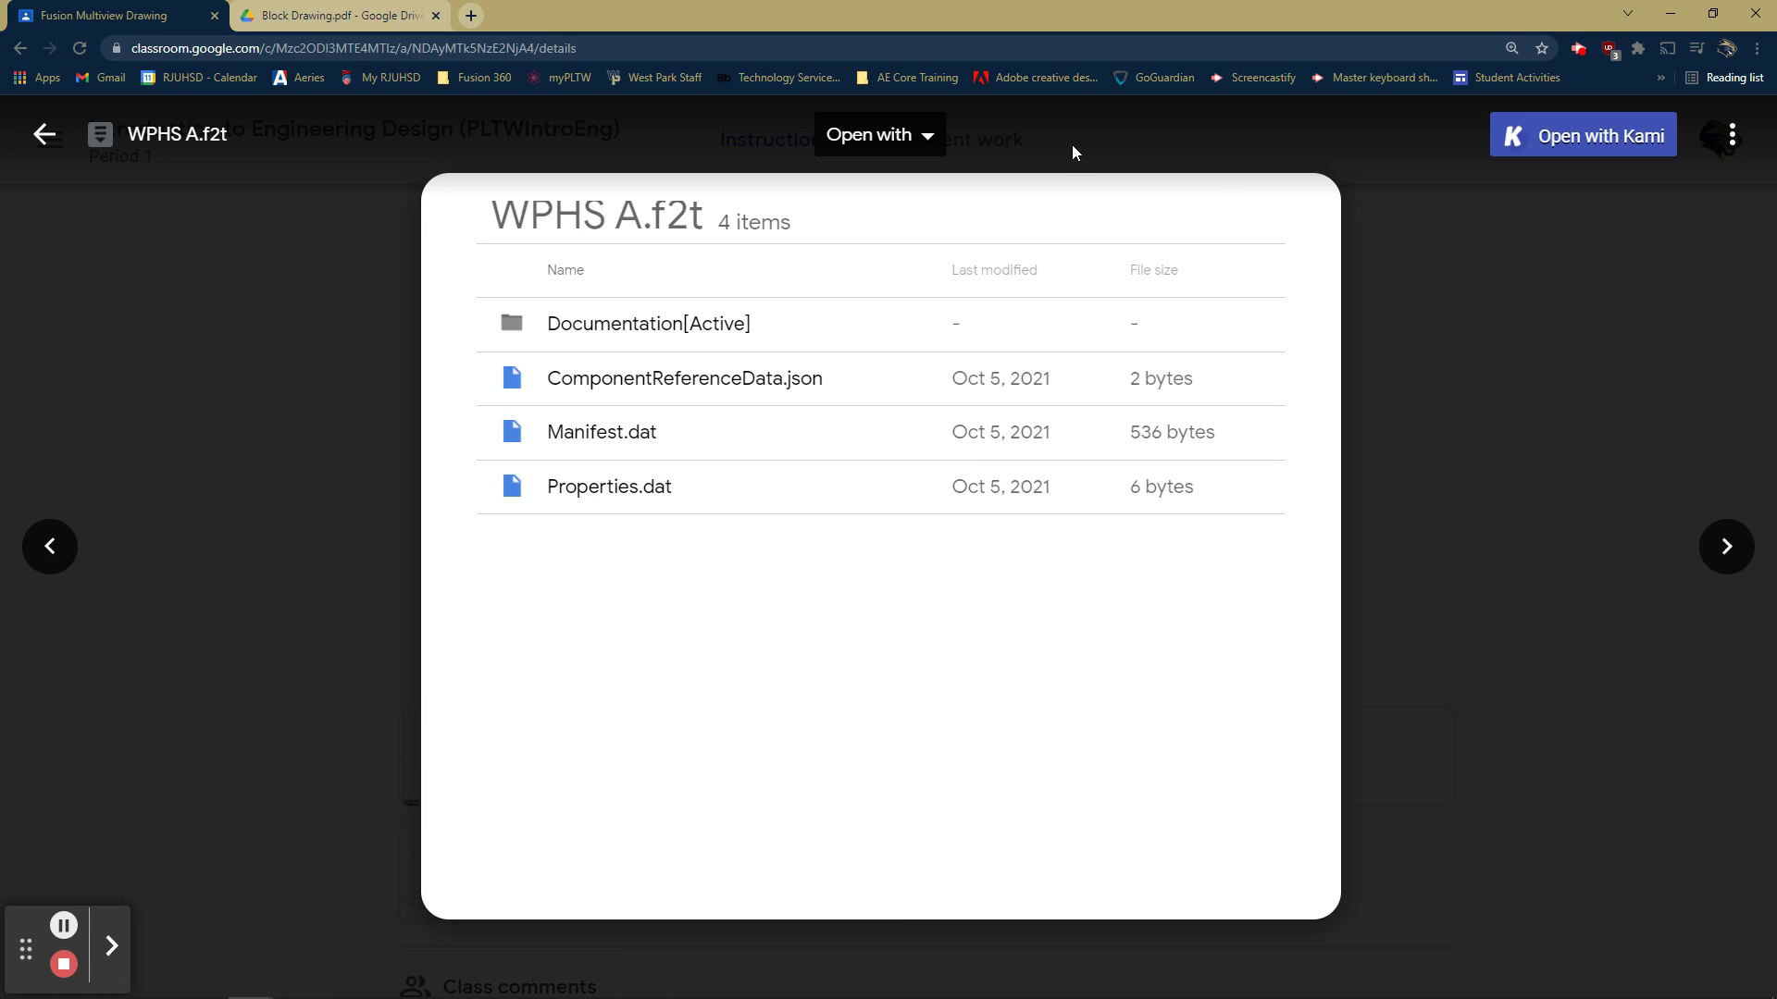
pyautogui.click(1728, 142)
pyautogui.click(1728, 142)
pyautogui.click(1730, 144)
pyautogui.click(1731, 145)
pyautogui.click(1737, 143)
pyautogui.click(1739, 145)
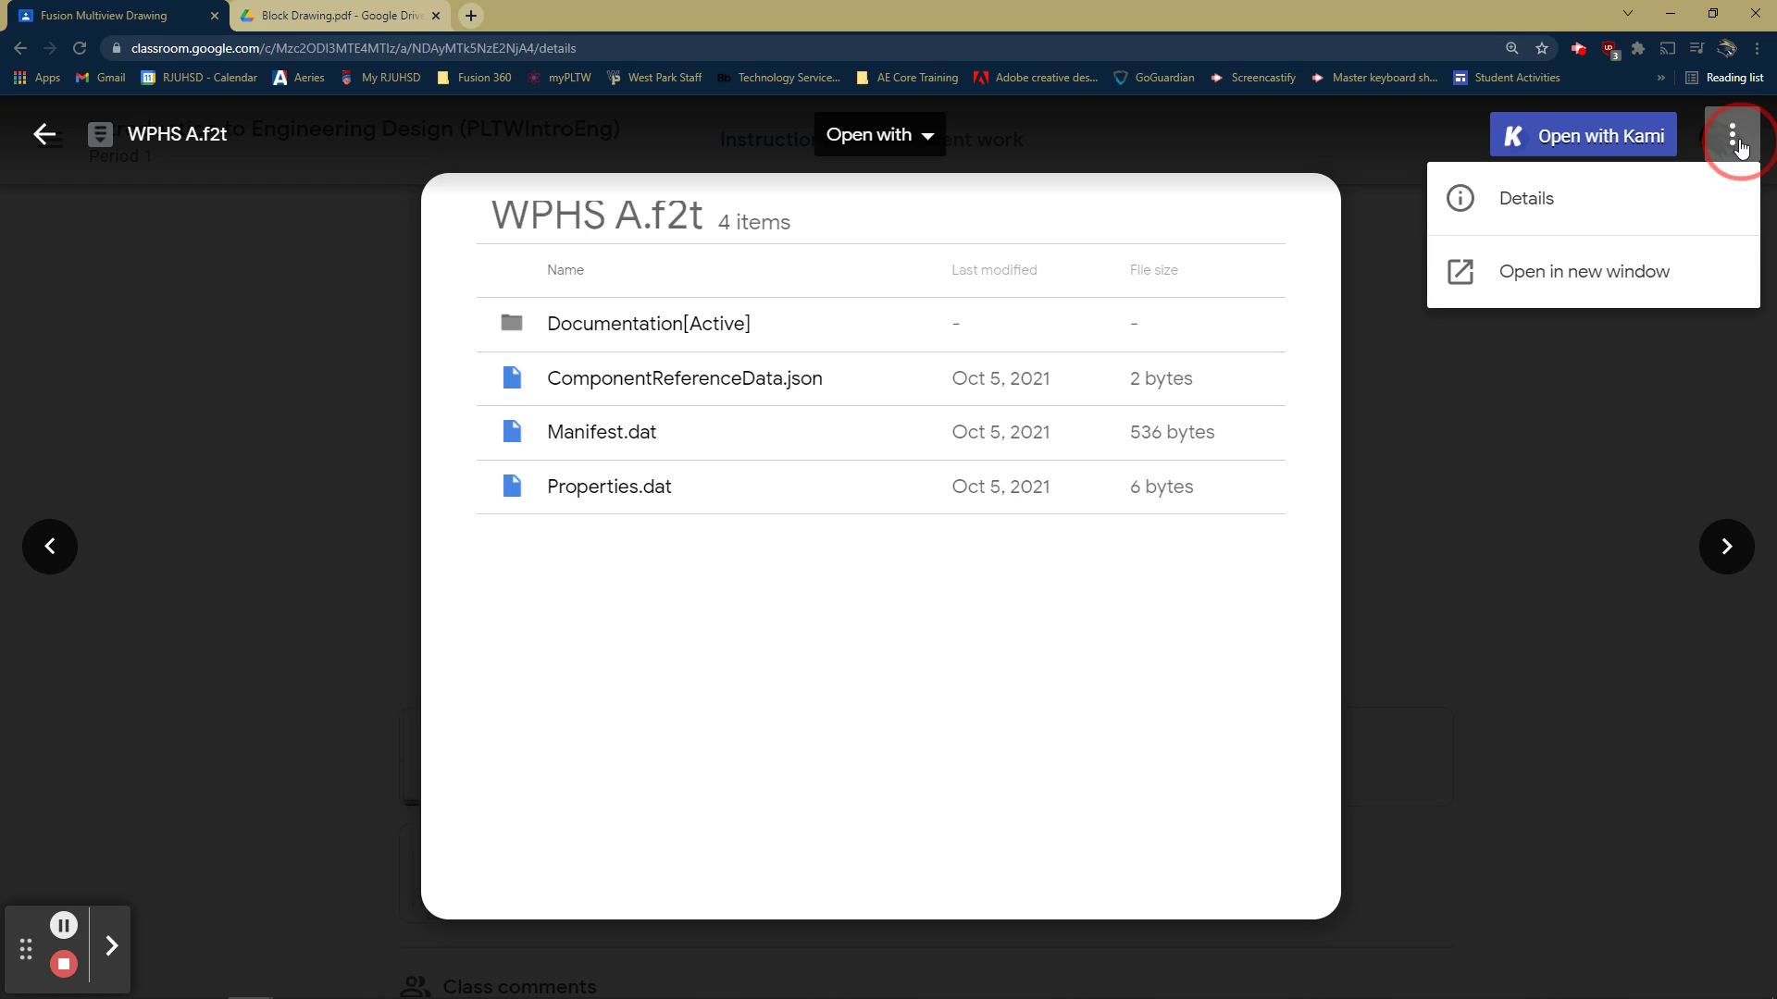
pyautogui.click(1573, 278)
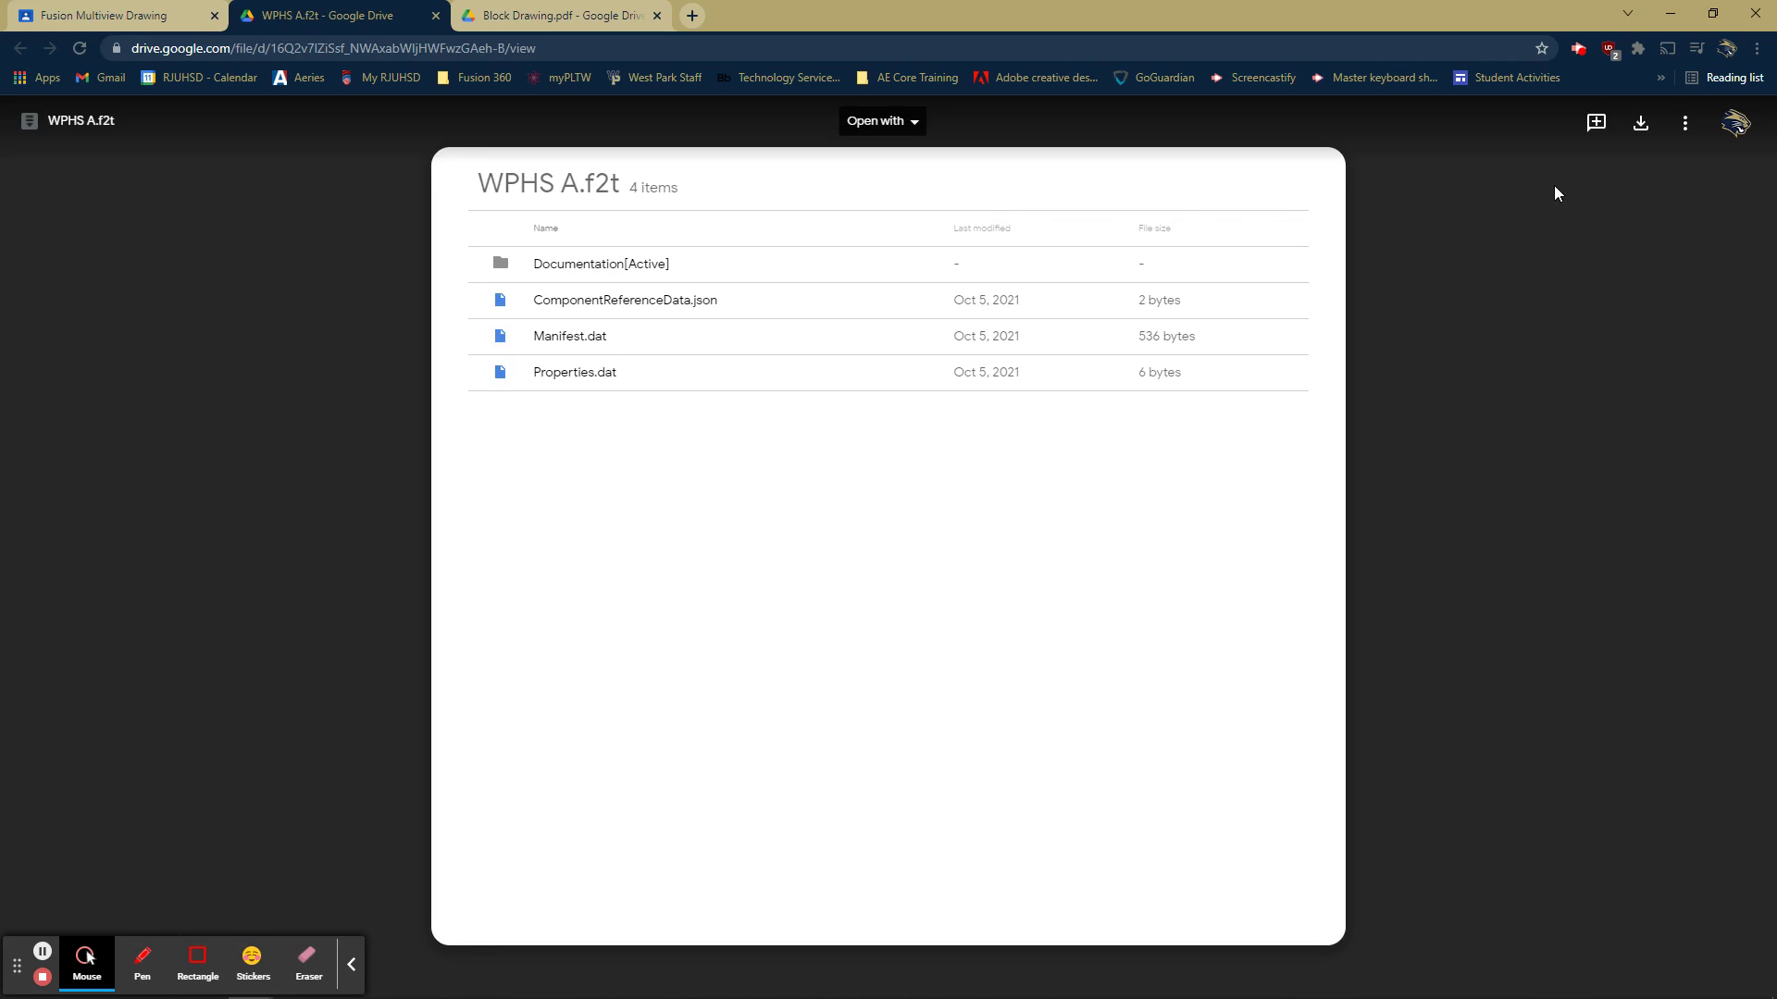
# Download the WPHS A.f2t template file from Google Drive.
pyautogui.click(1640, 126)
pyautogui.click(1640, 130)
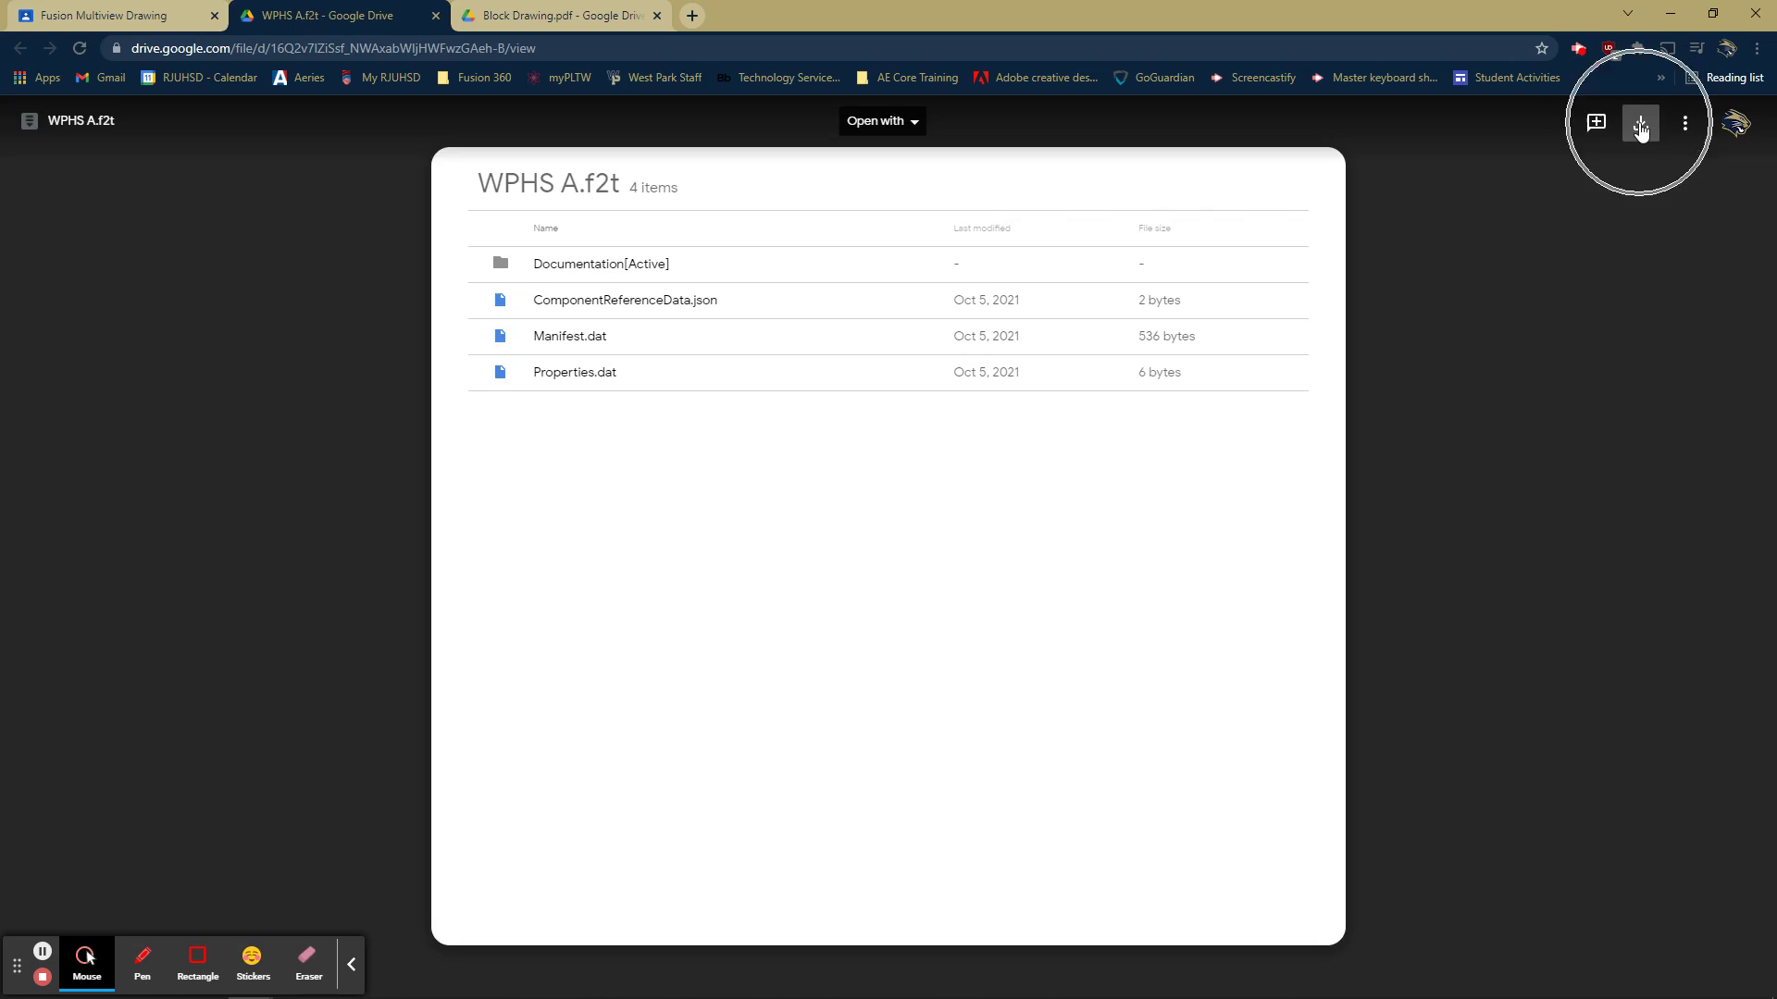
pyautogui.click(1639, 129)
pyautogui.click(1639, 129)
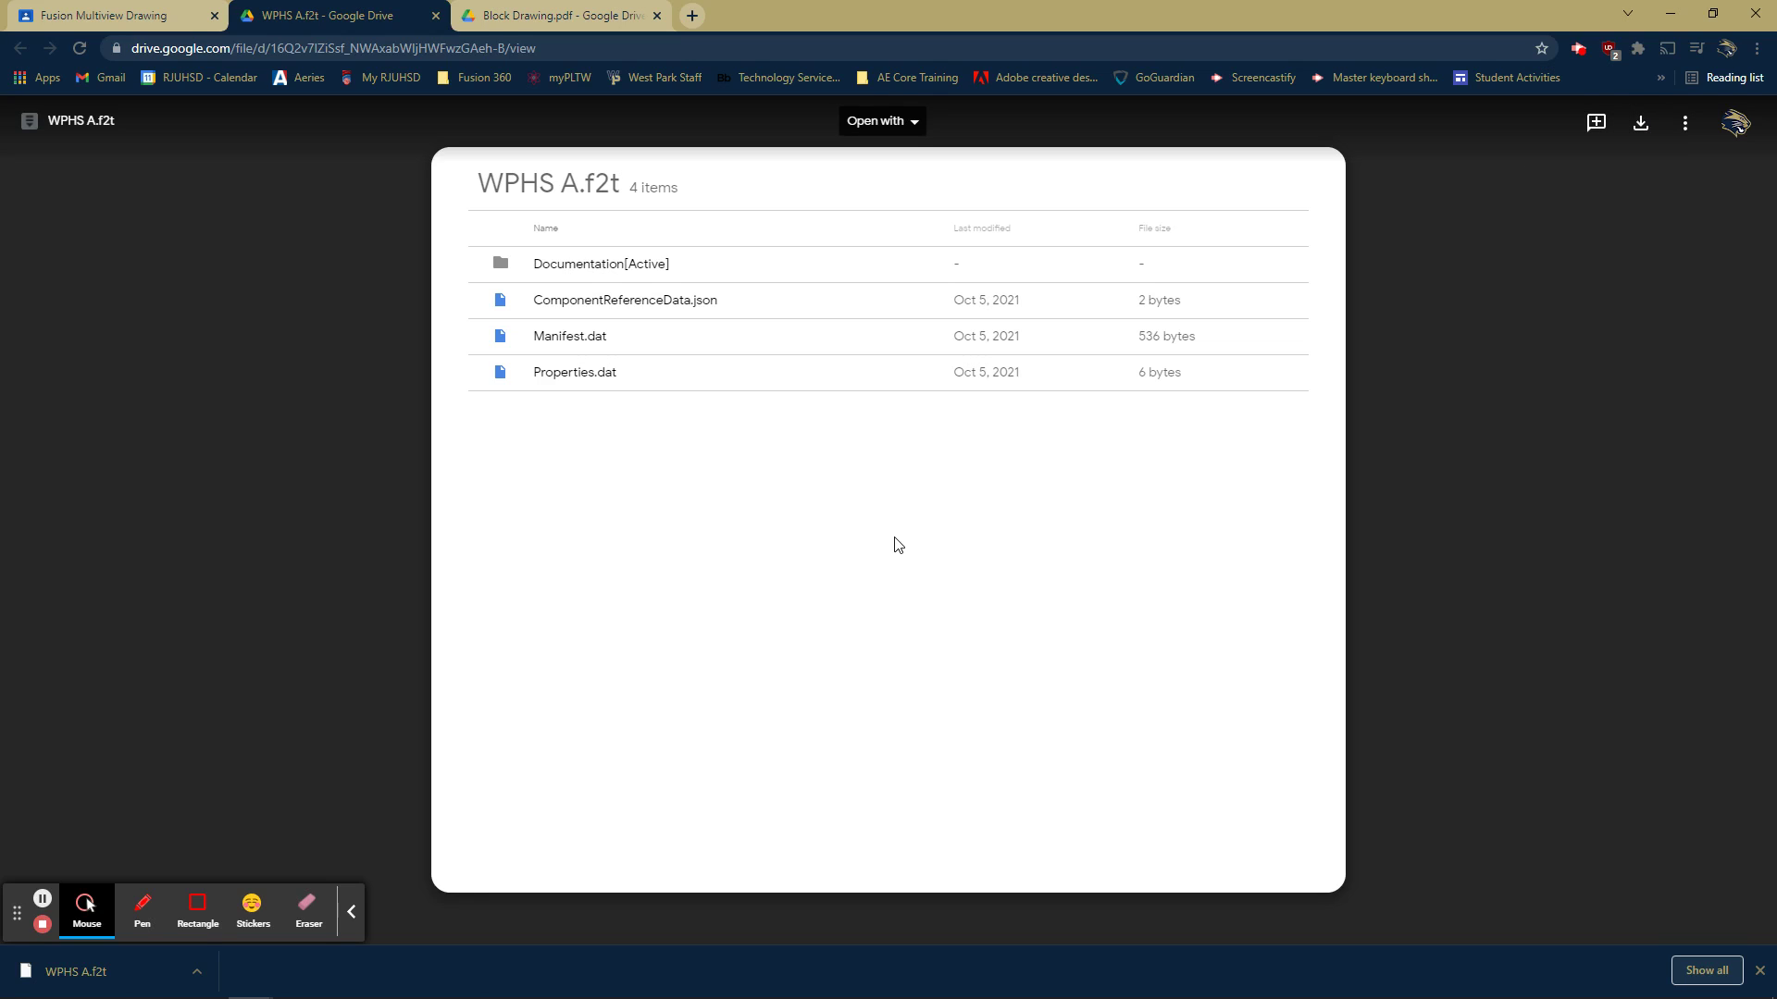
pyautogui.click(97, 971)
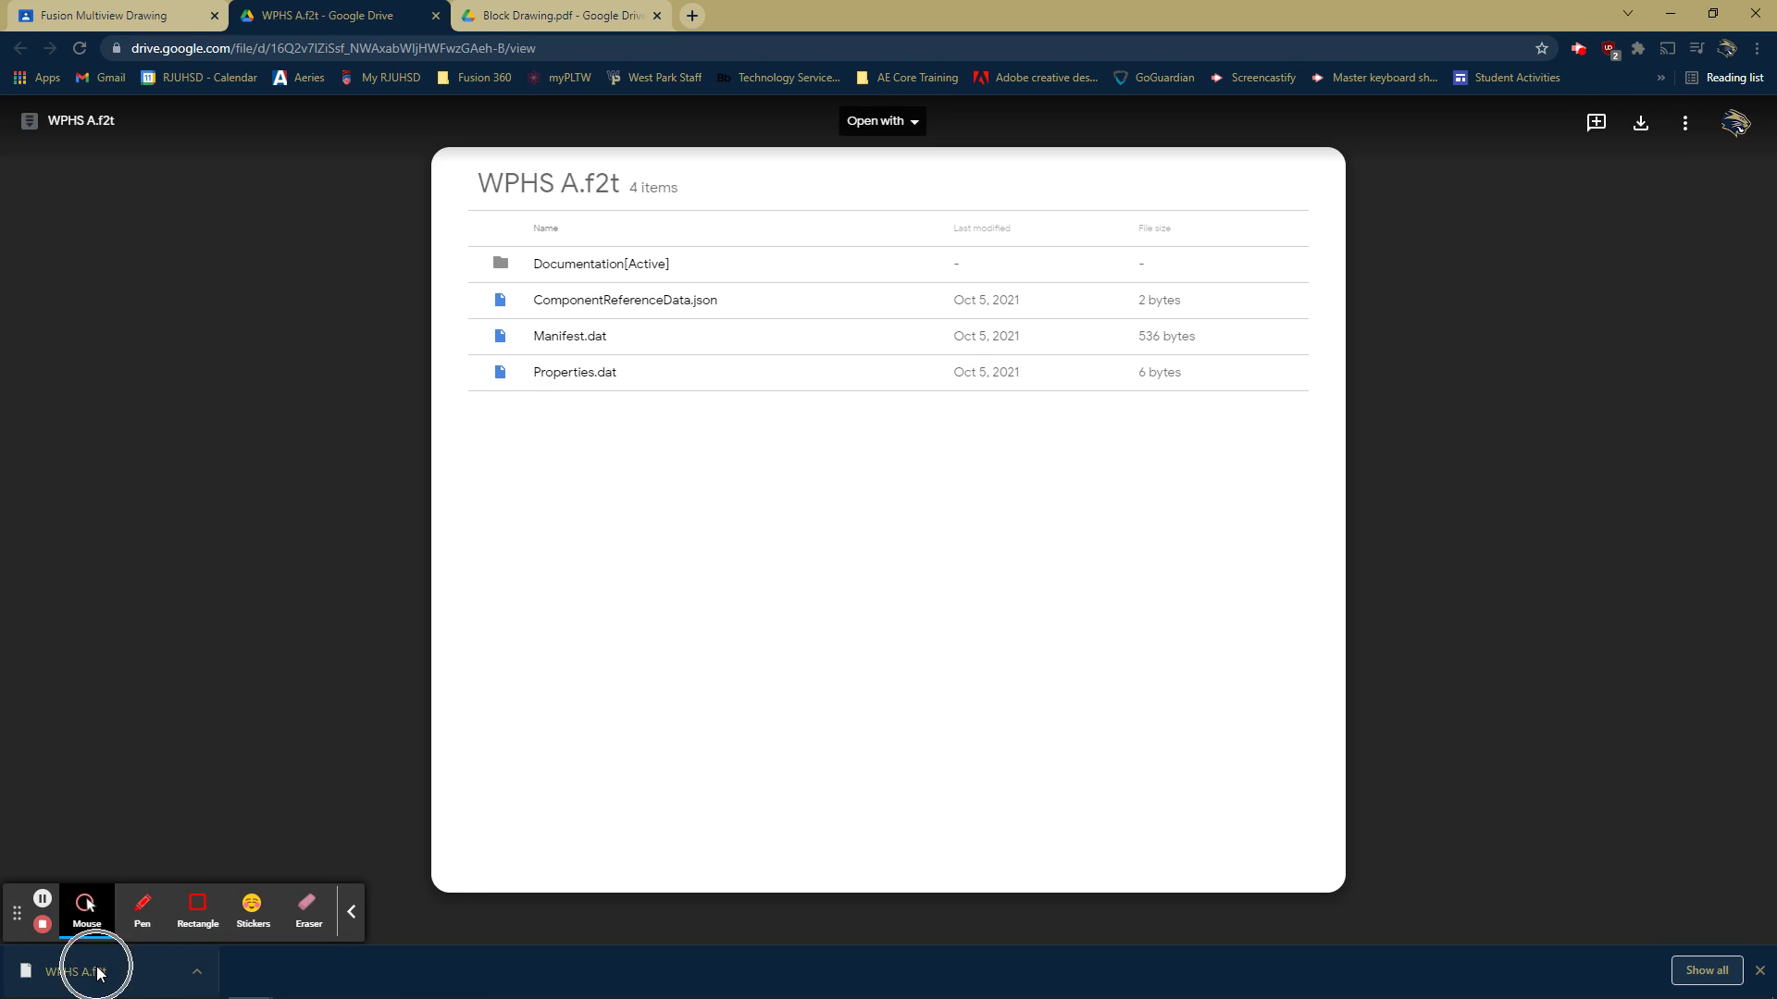
pyautogui.click(96, 970)
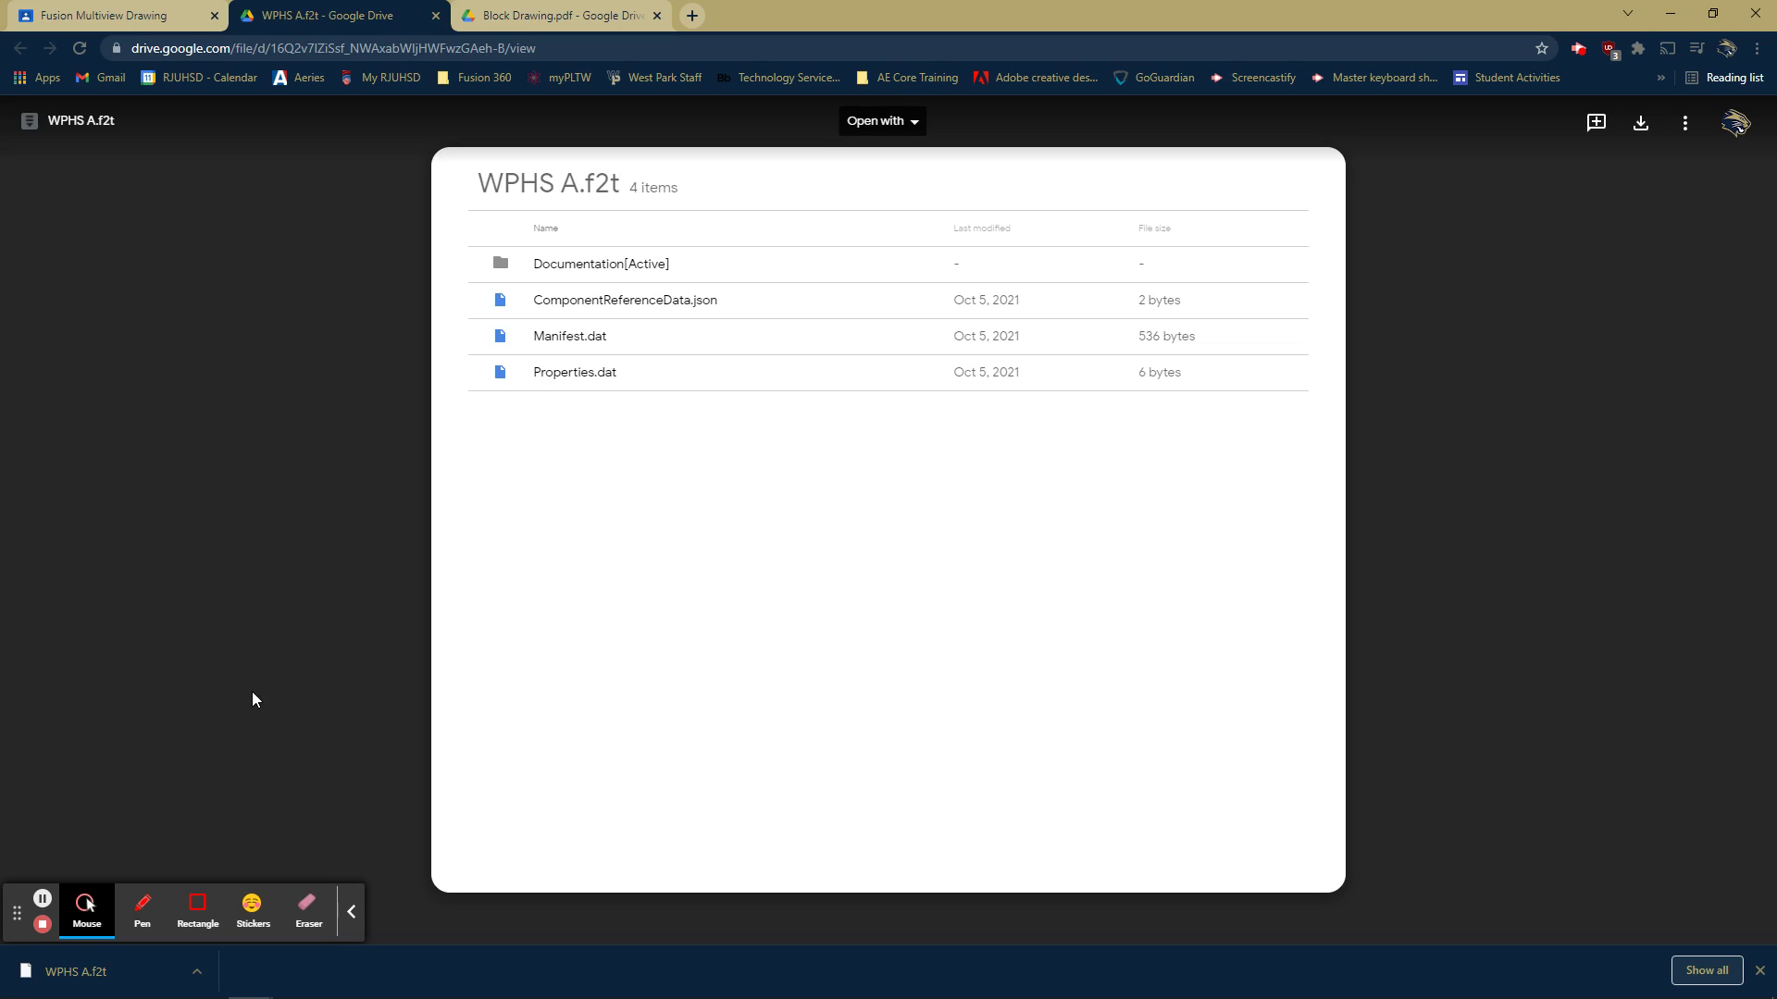
# Return to the Google Classroom assignment, close the attachment preview and read the instruction about uploading the template to the project.
pyautogui.click(101, 15)
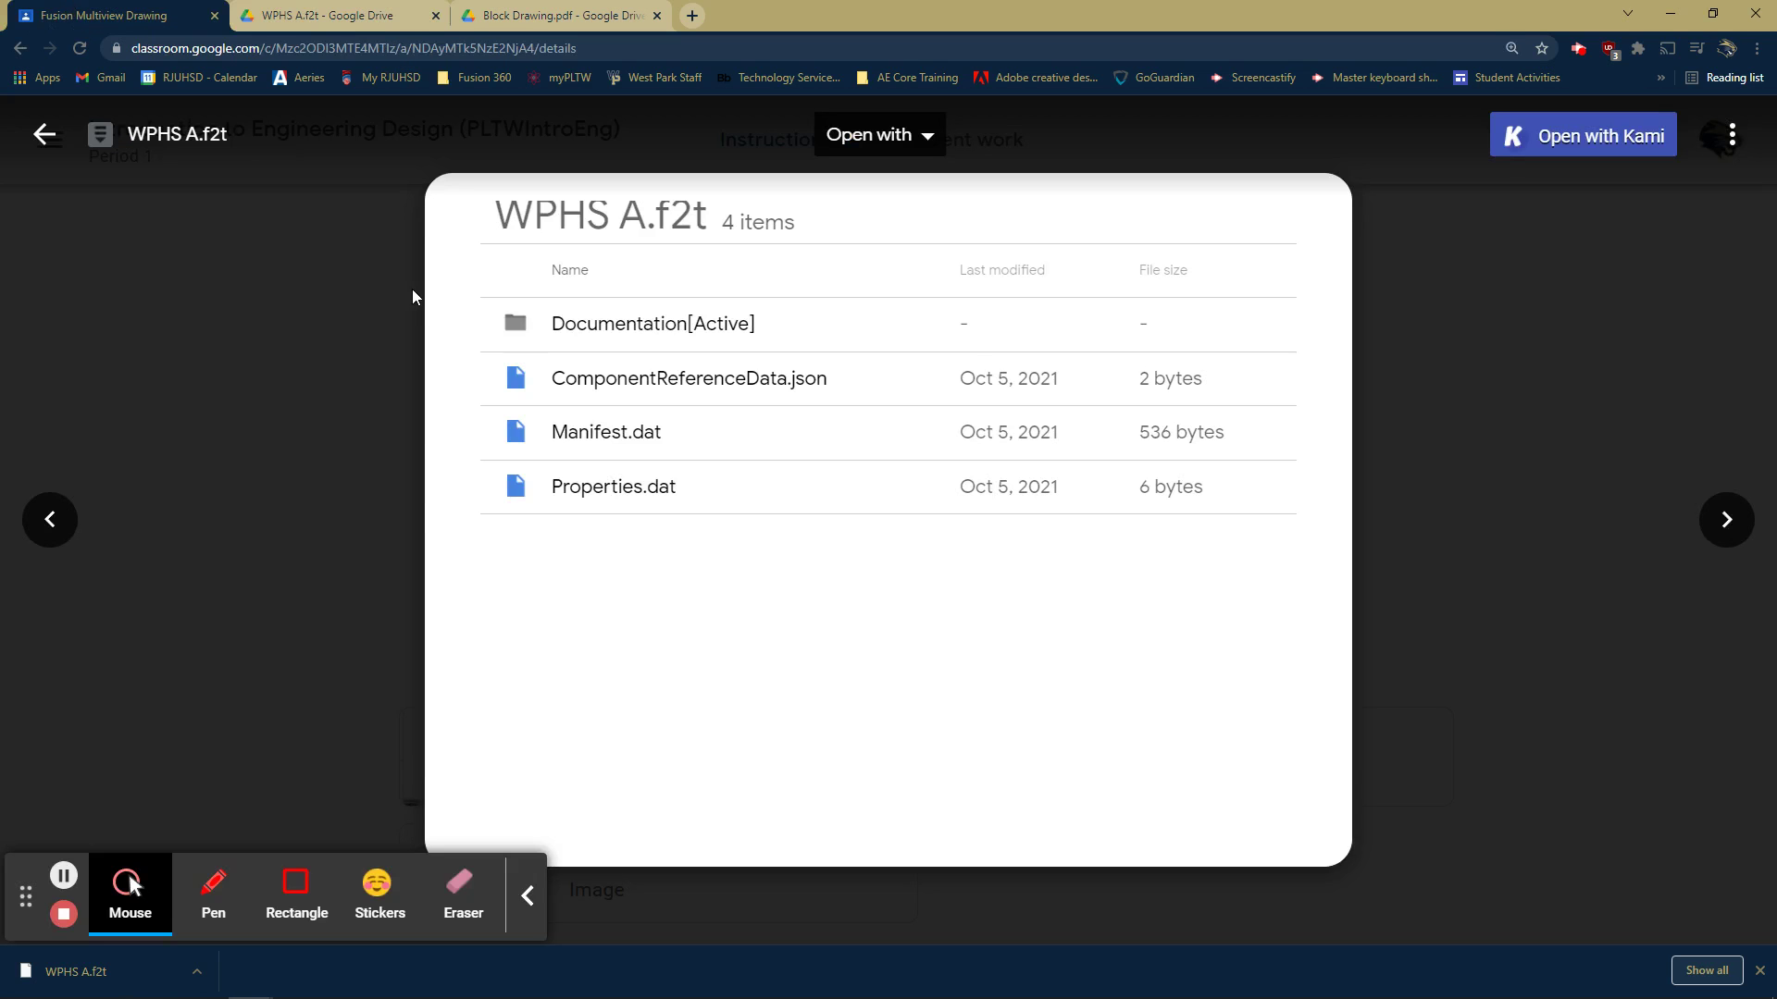
pyautogui.click(46, 136)
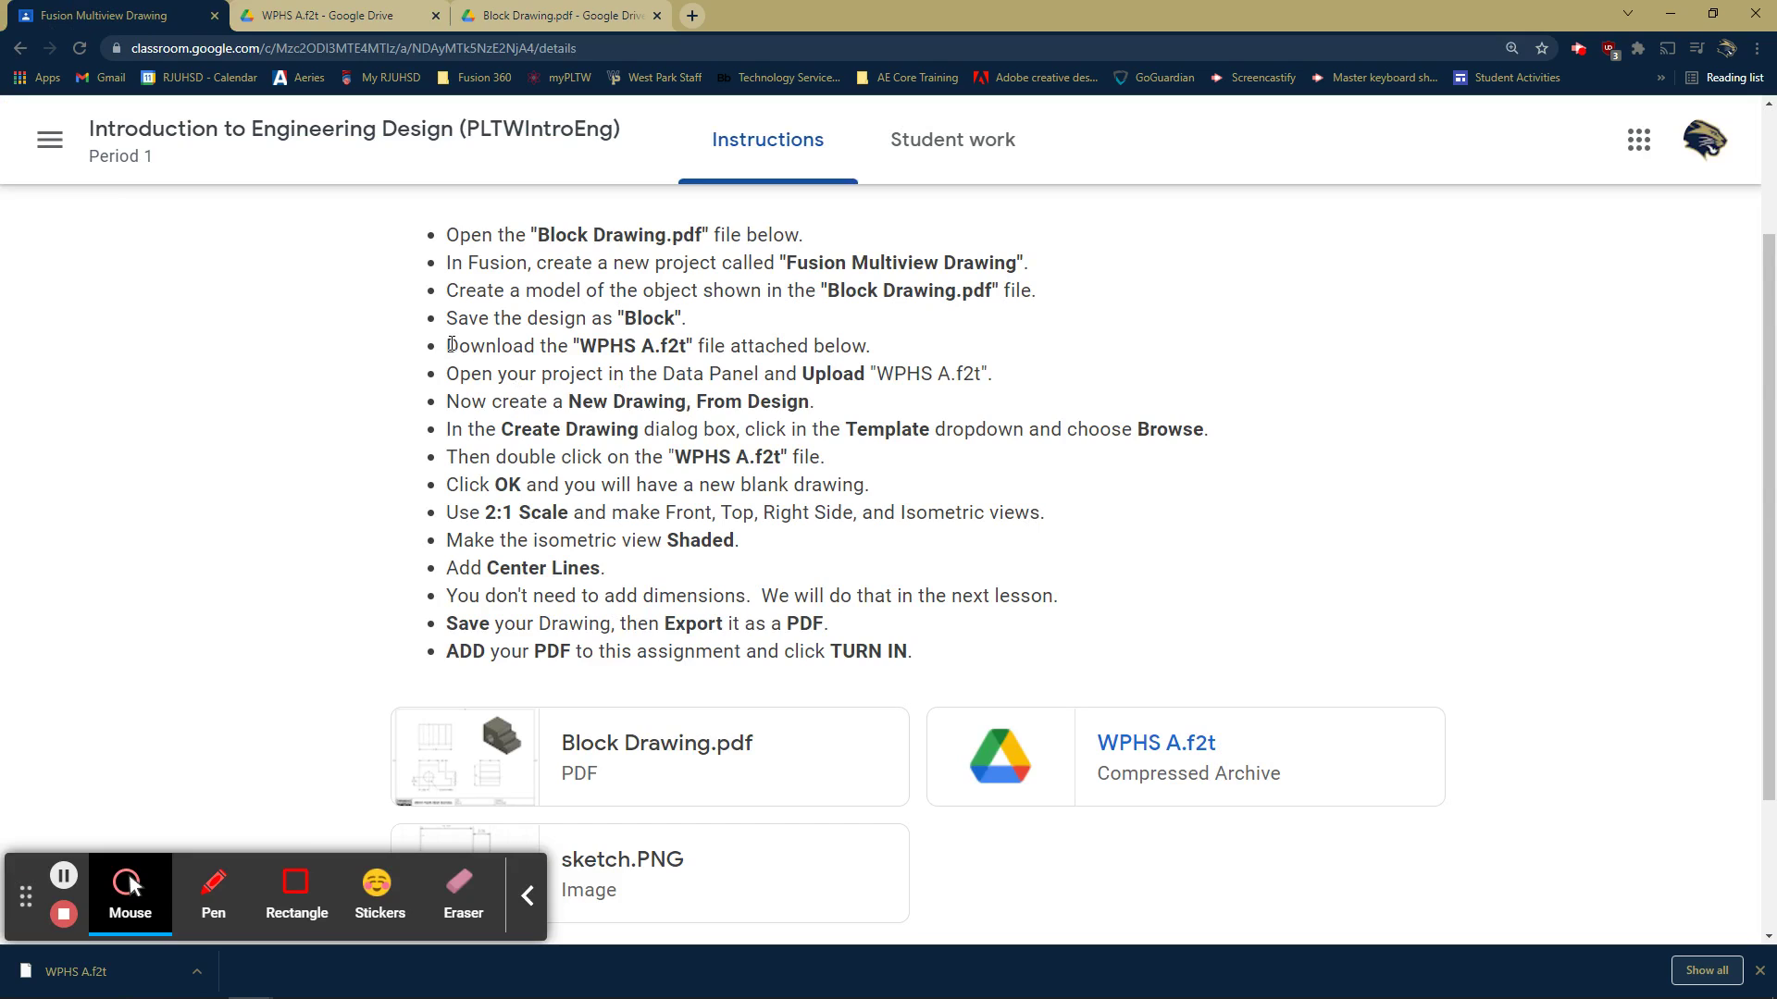
pyautogui.moveTo(450, 373); pyautogui.dragTo(1019, 375)
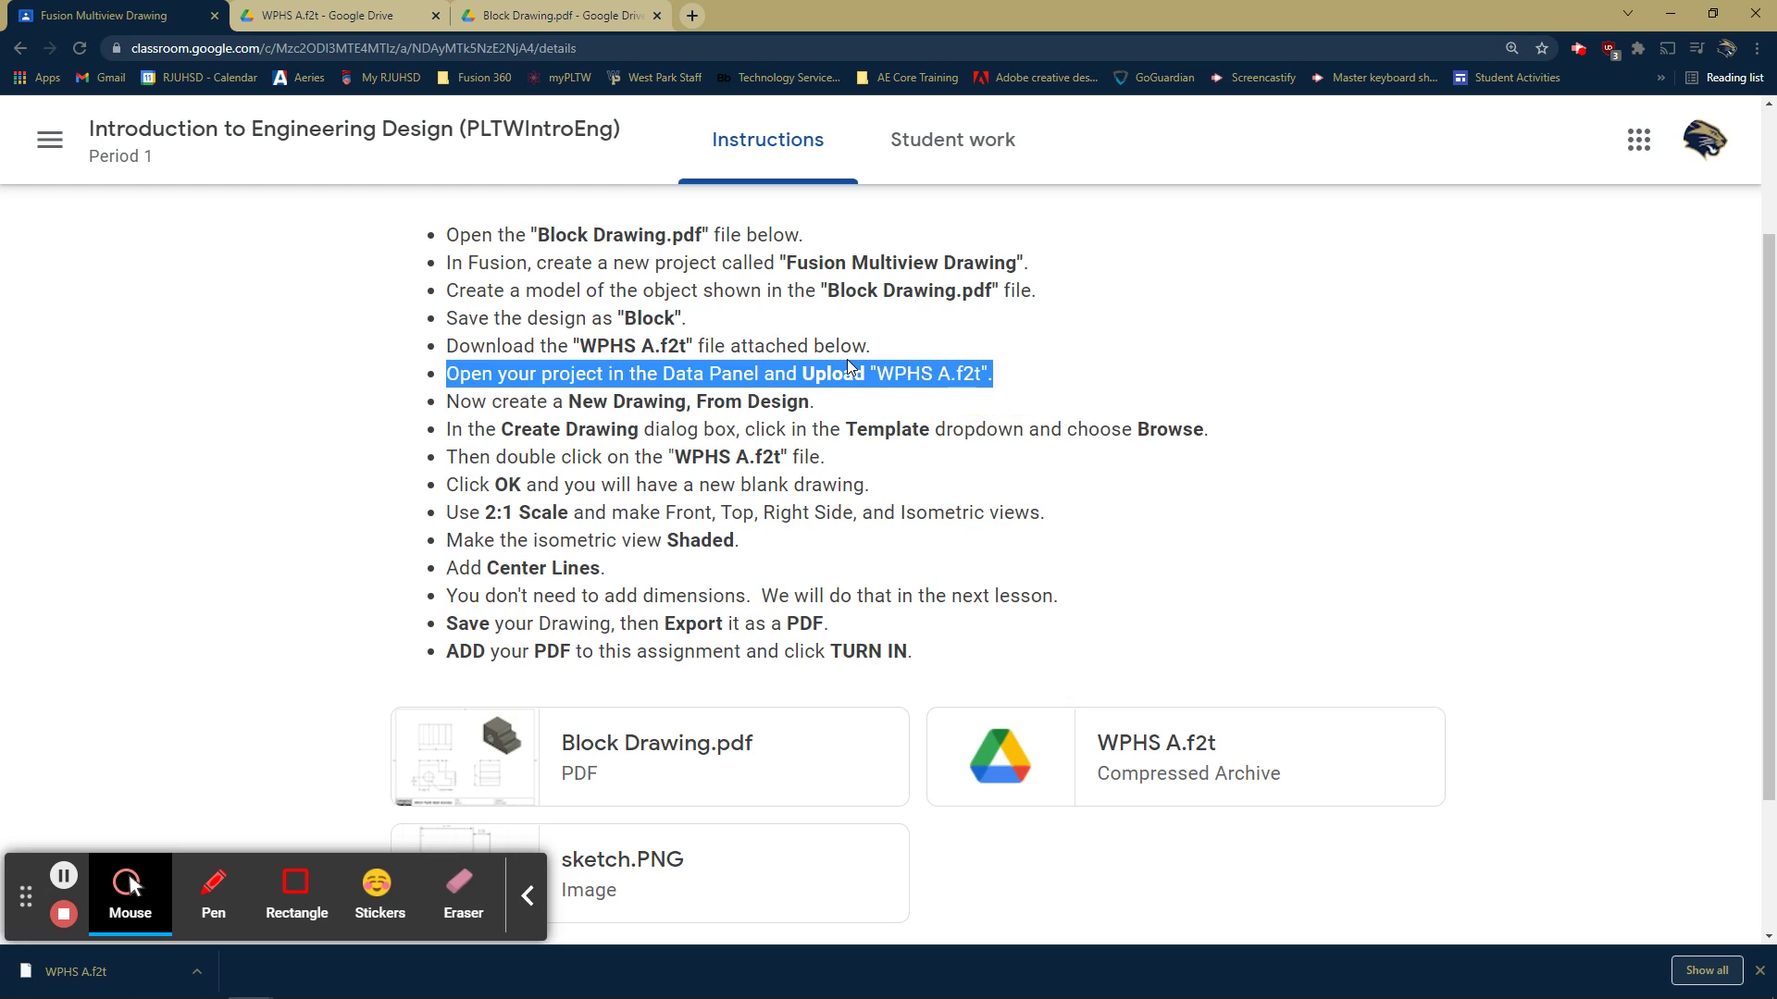
# In Fusion 360, upload WPHS A.f2t from the Downloads folder to the Fusion Multiview Drawing Demo project.
pyautogui.hotkey('alt', 'Tab')
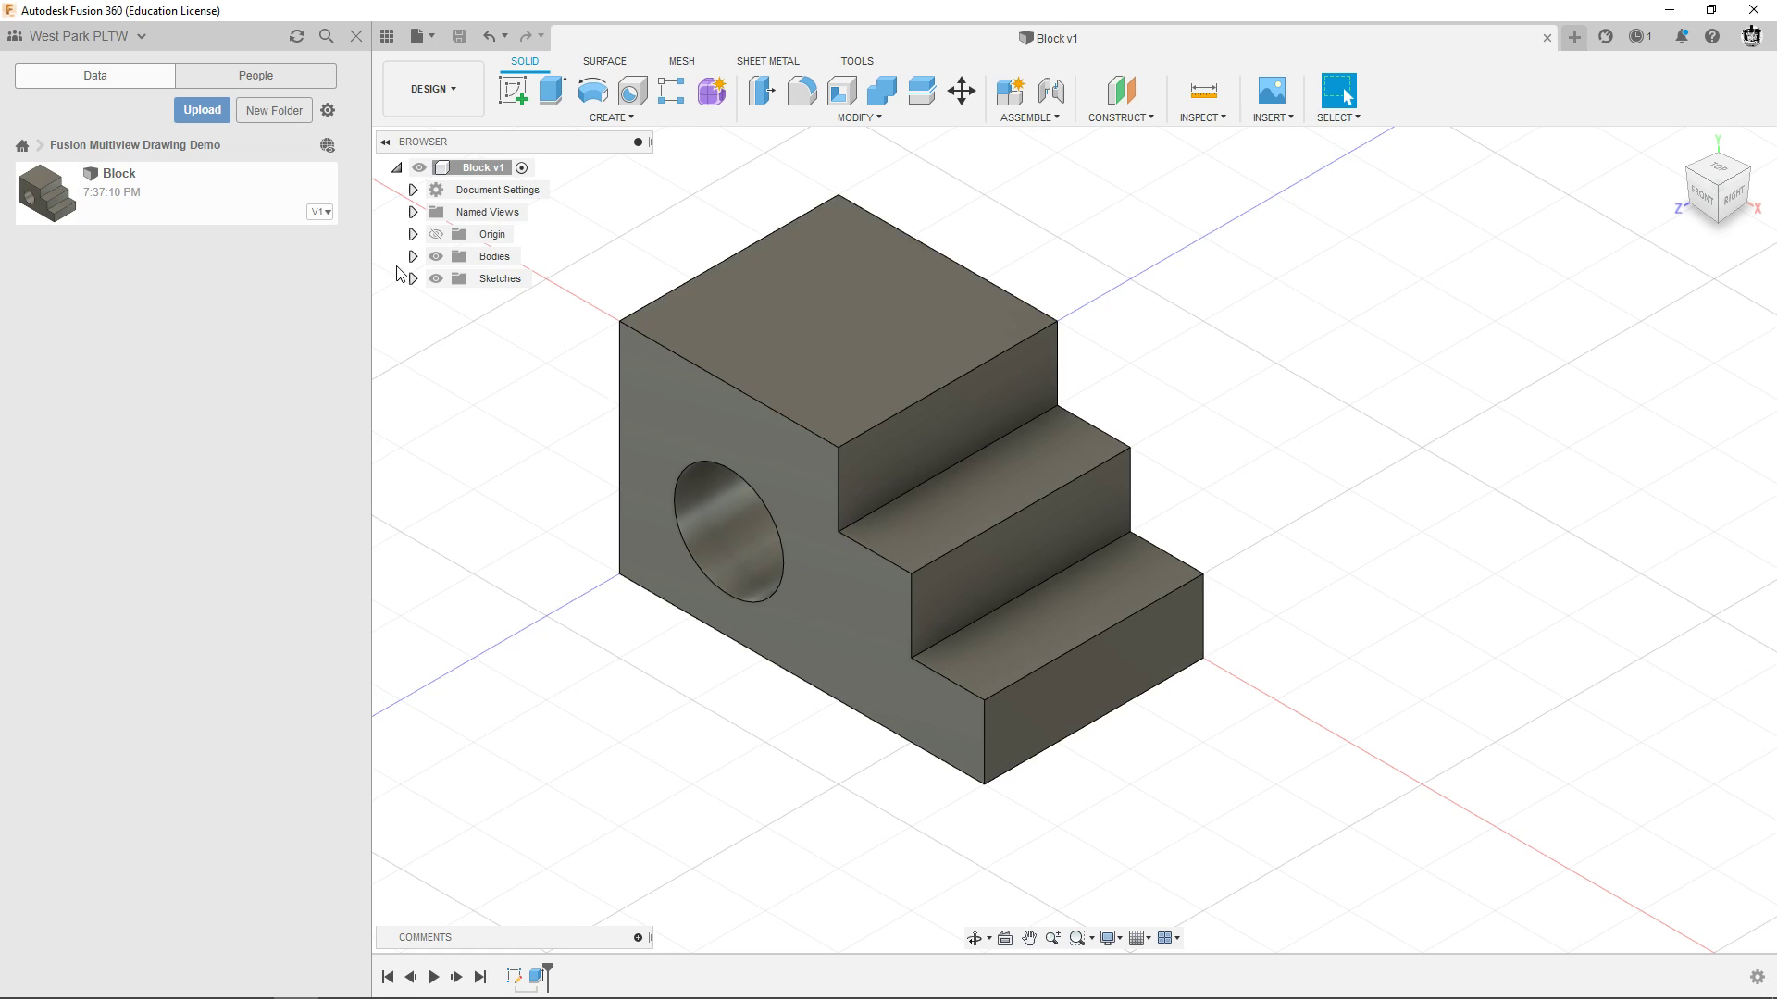
pyautogui.click(171, 262)
pyautogui.click(171, 262)
pyautogui.click(203, 111)
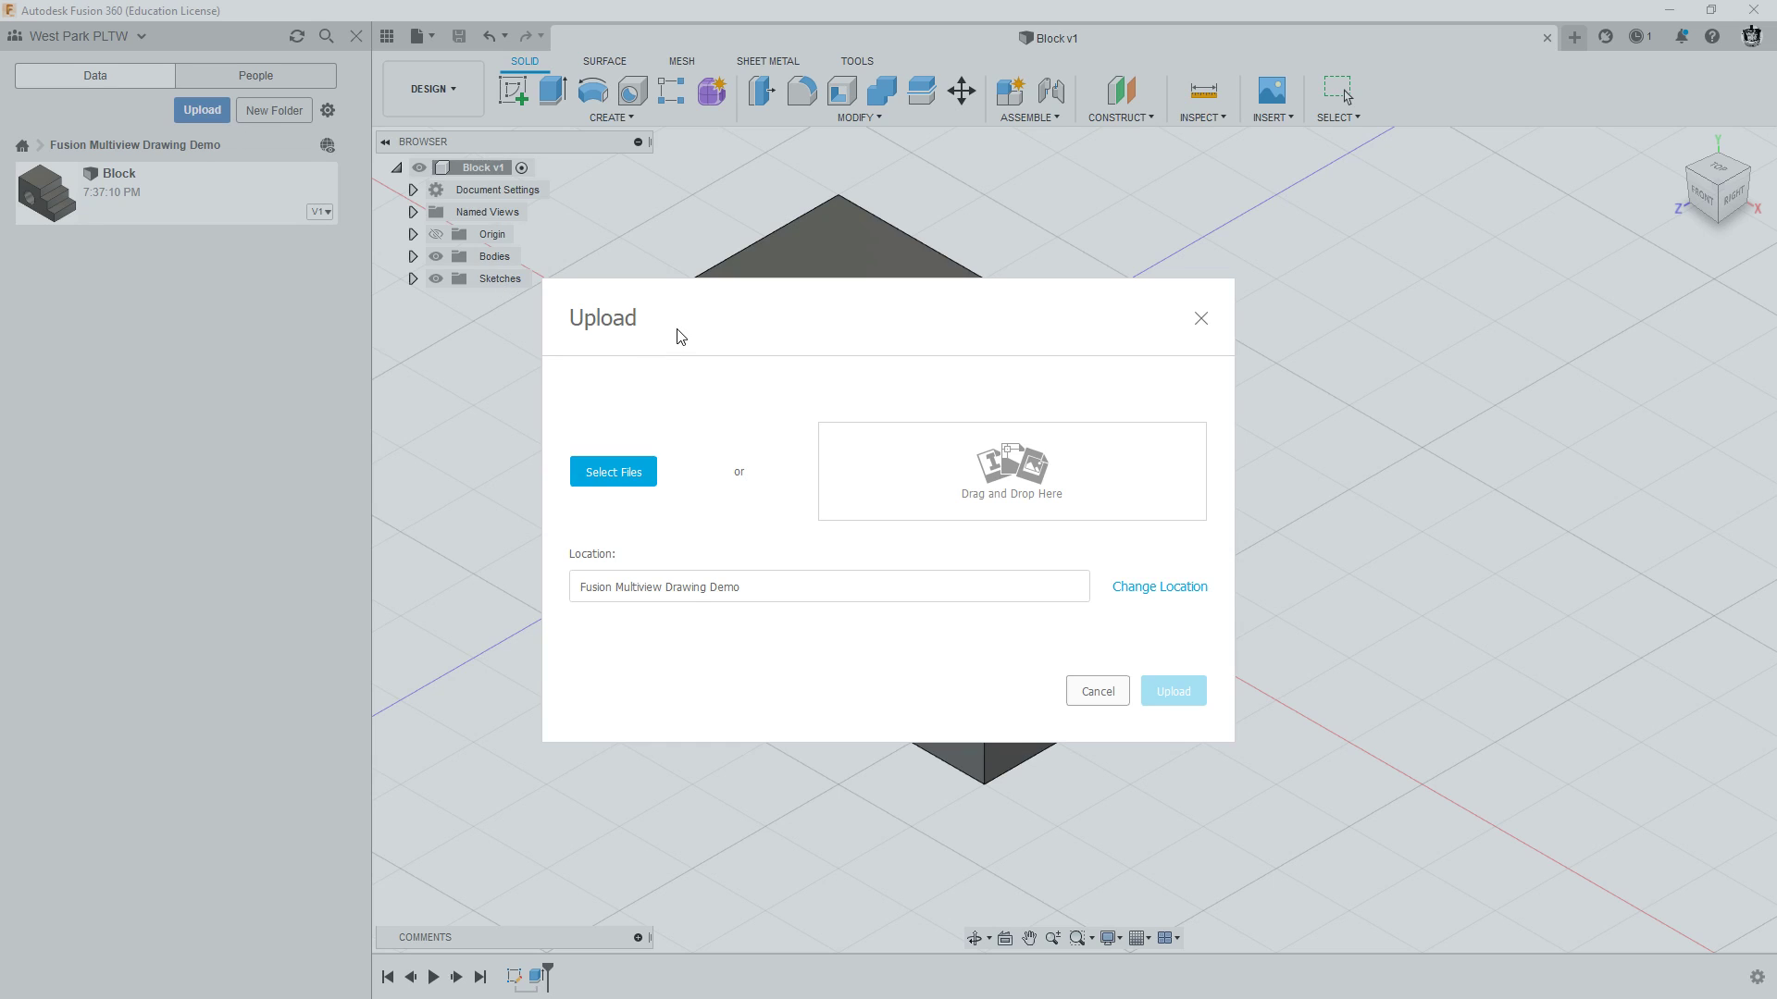
pyautogui.click(611, 472)
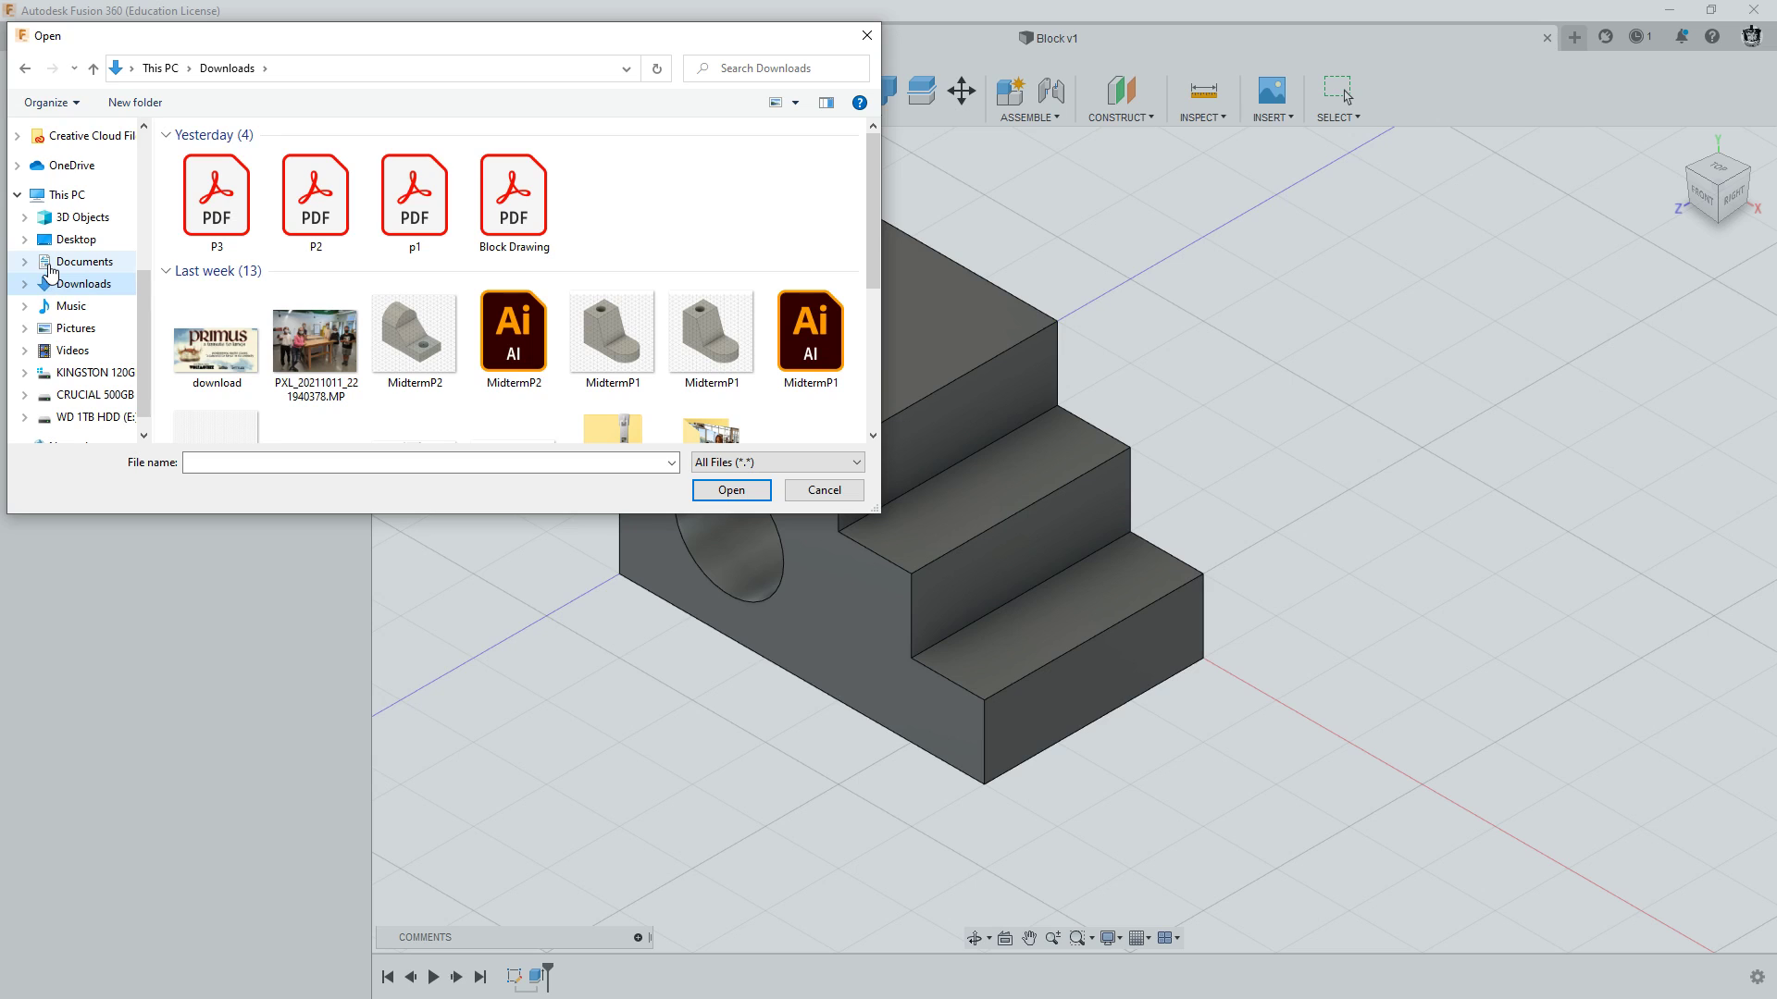
pyautogui.scroll(-2, 475, 235)
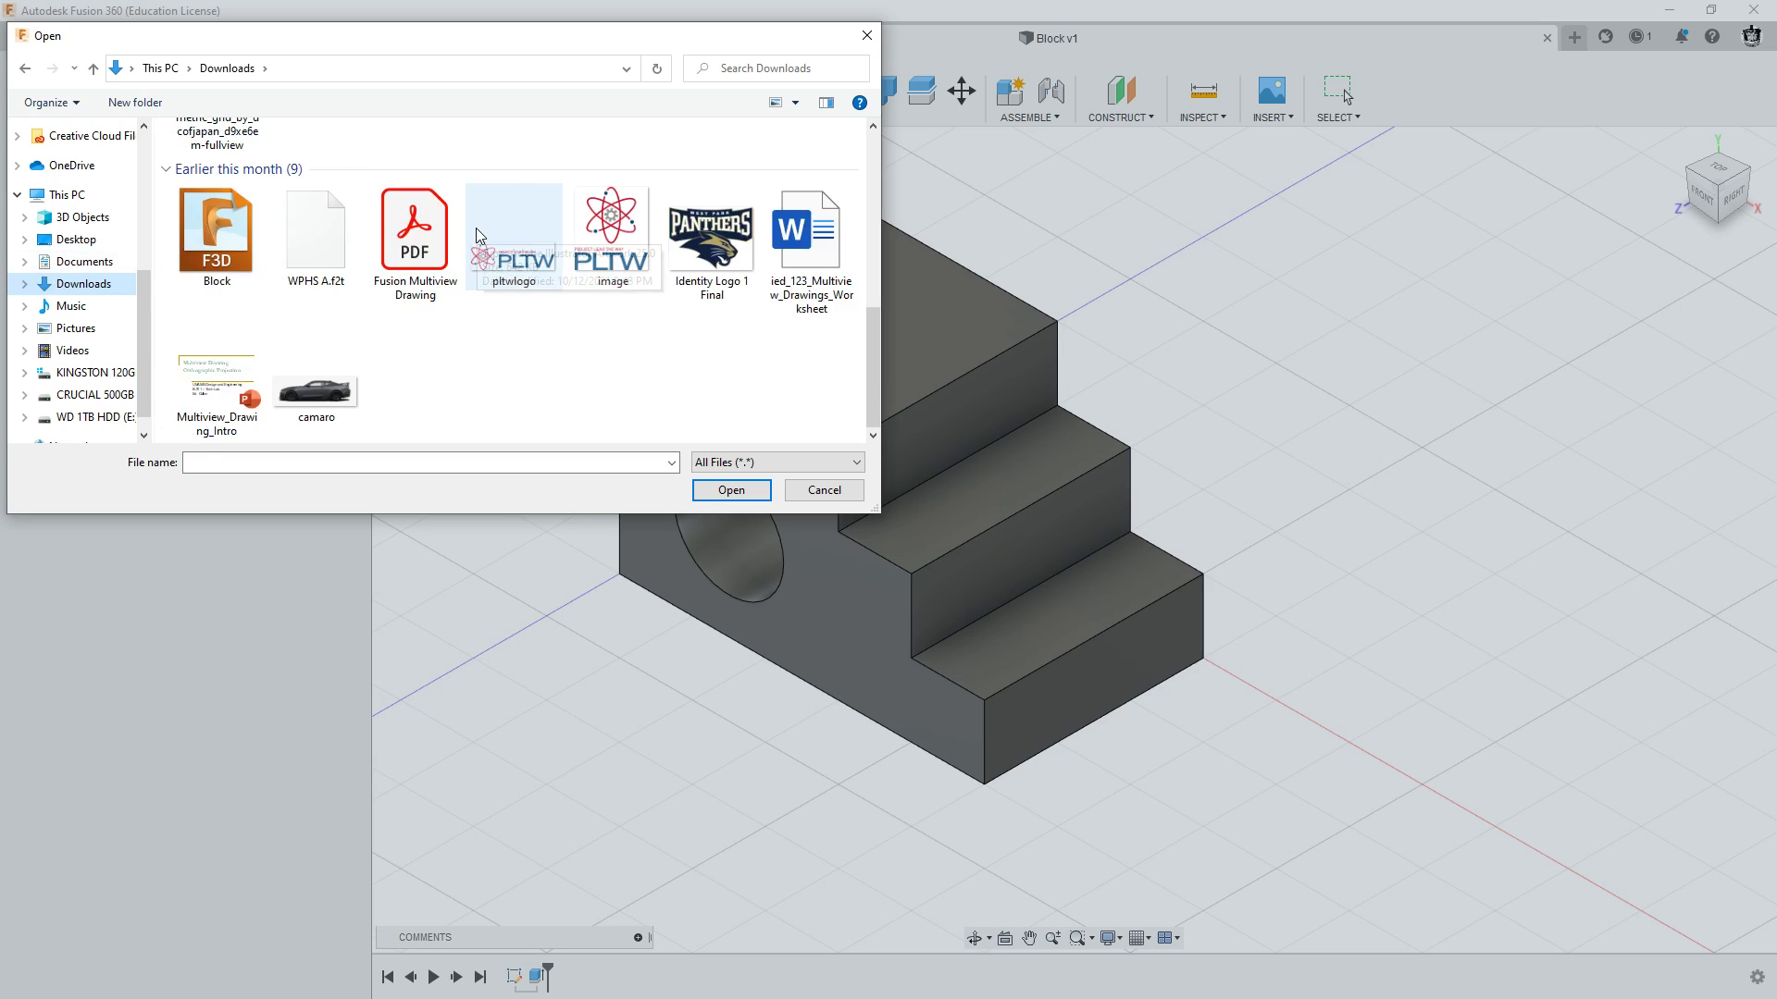
pyautogui.scroll(-3, 475, 234)
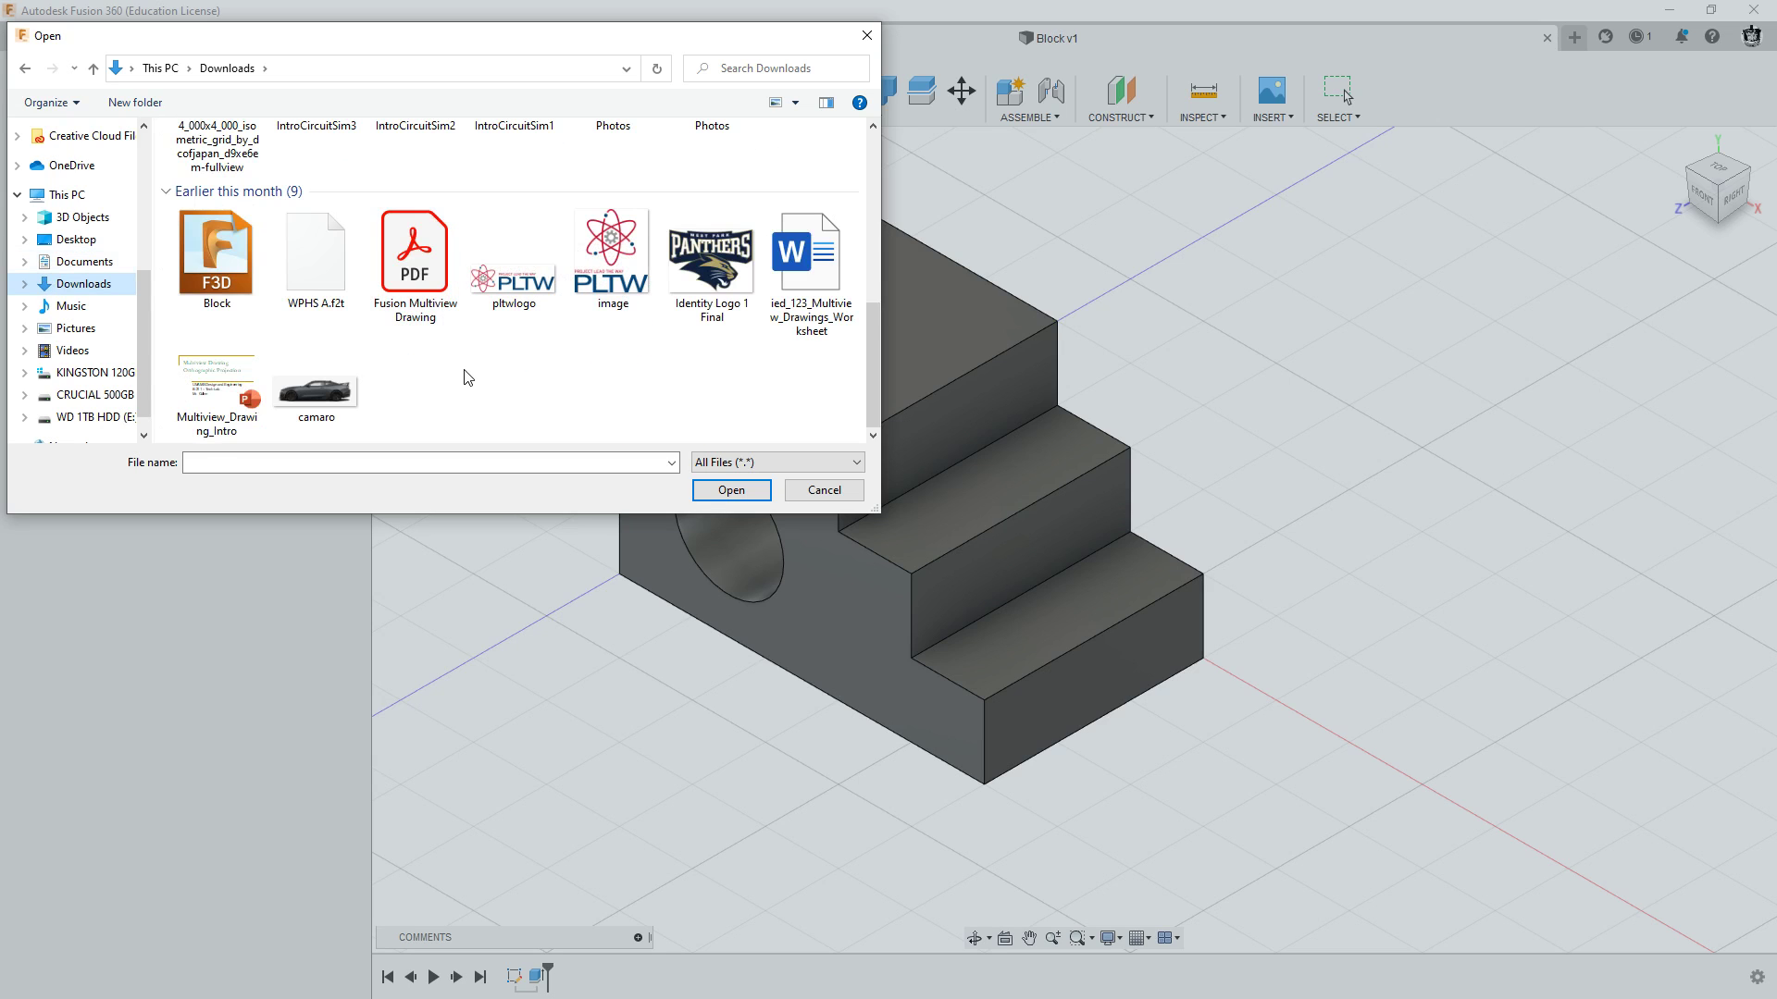
pyautogui.doubleClick(319, 255)
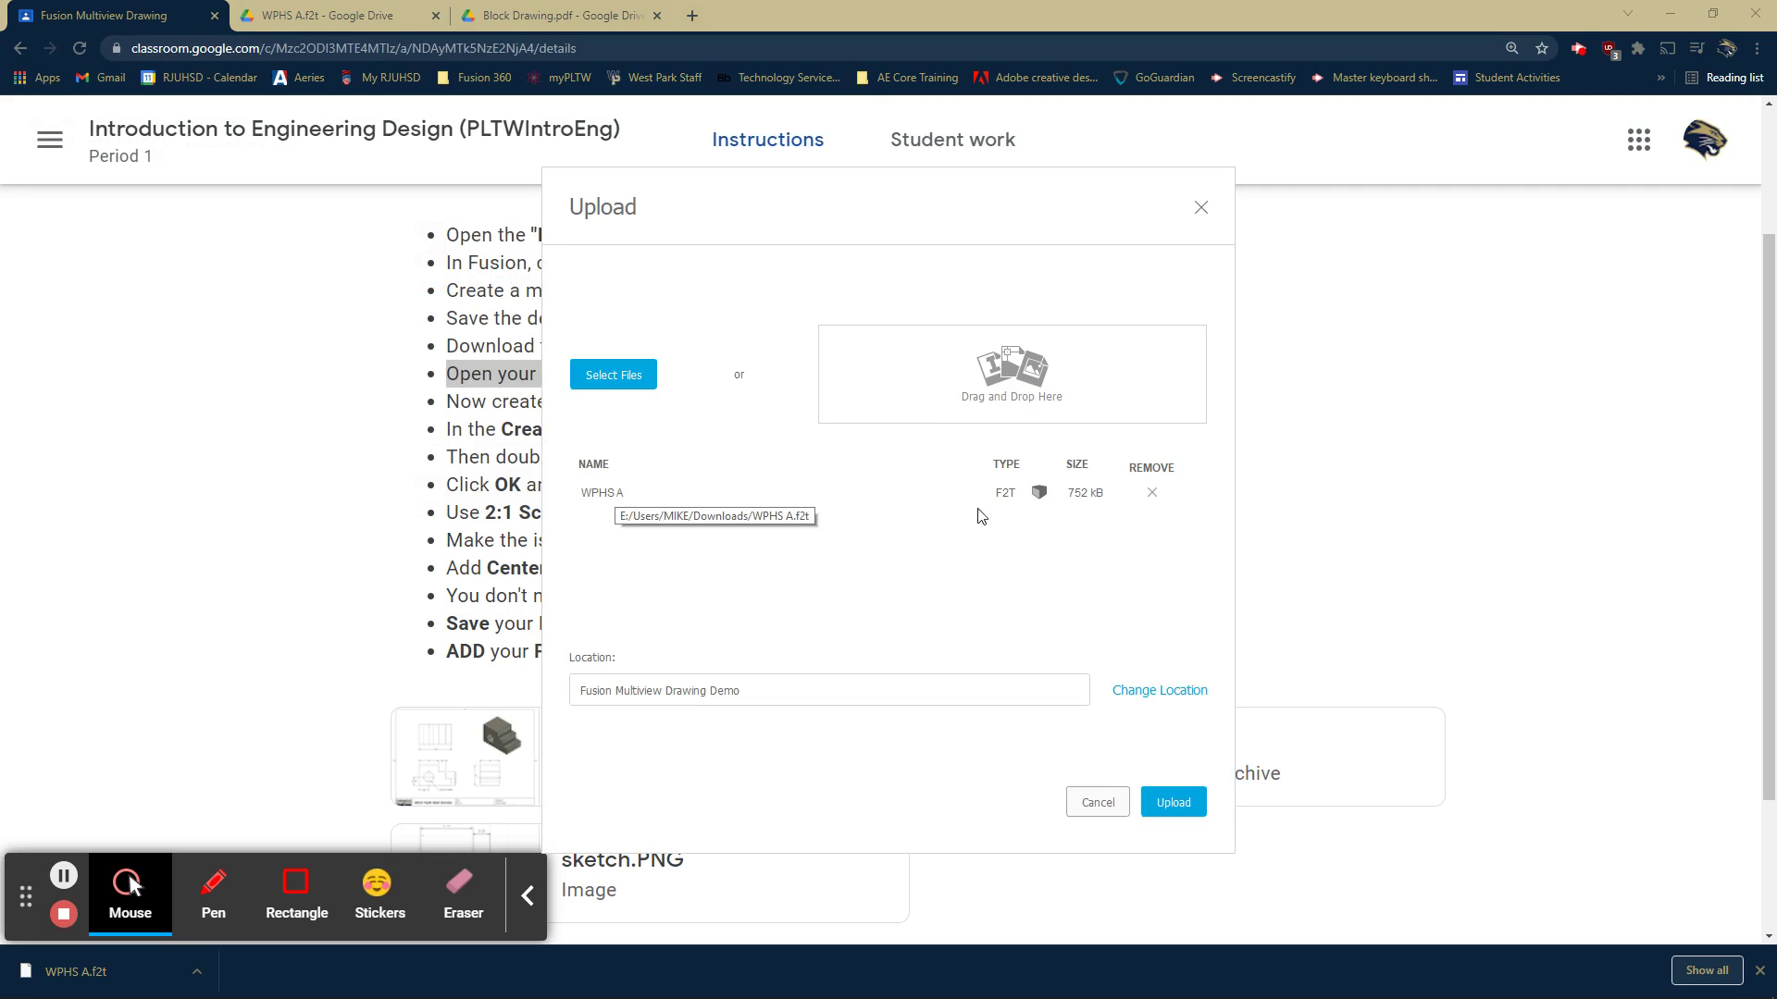
pyautogui.click(1171, 804)
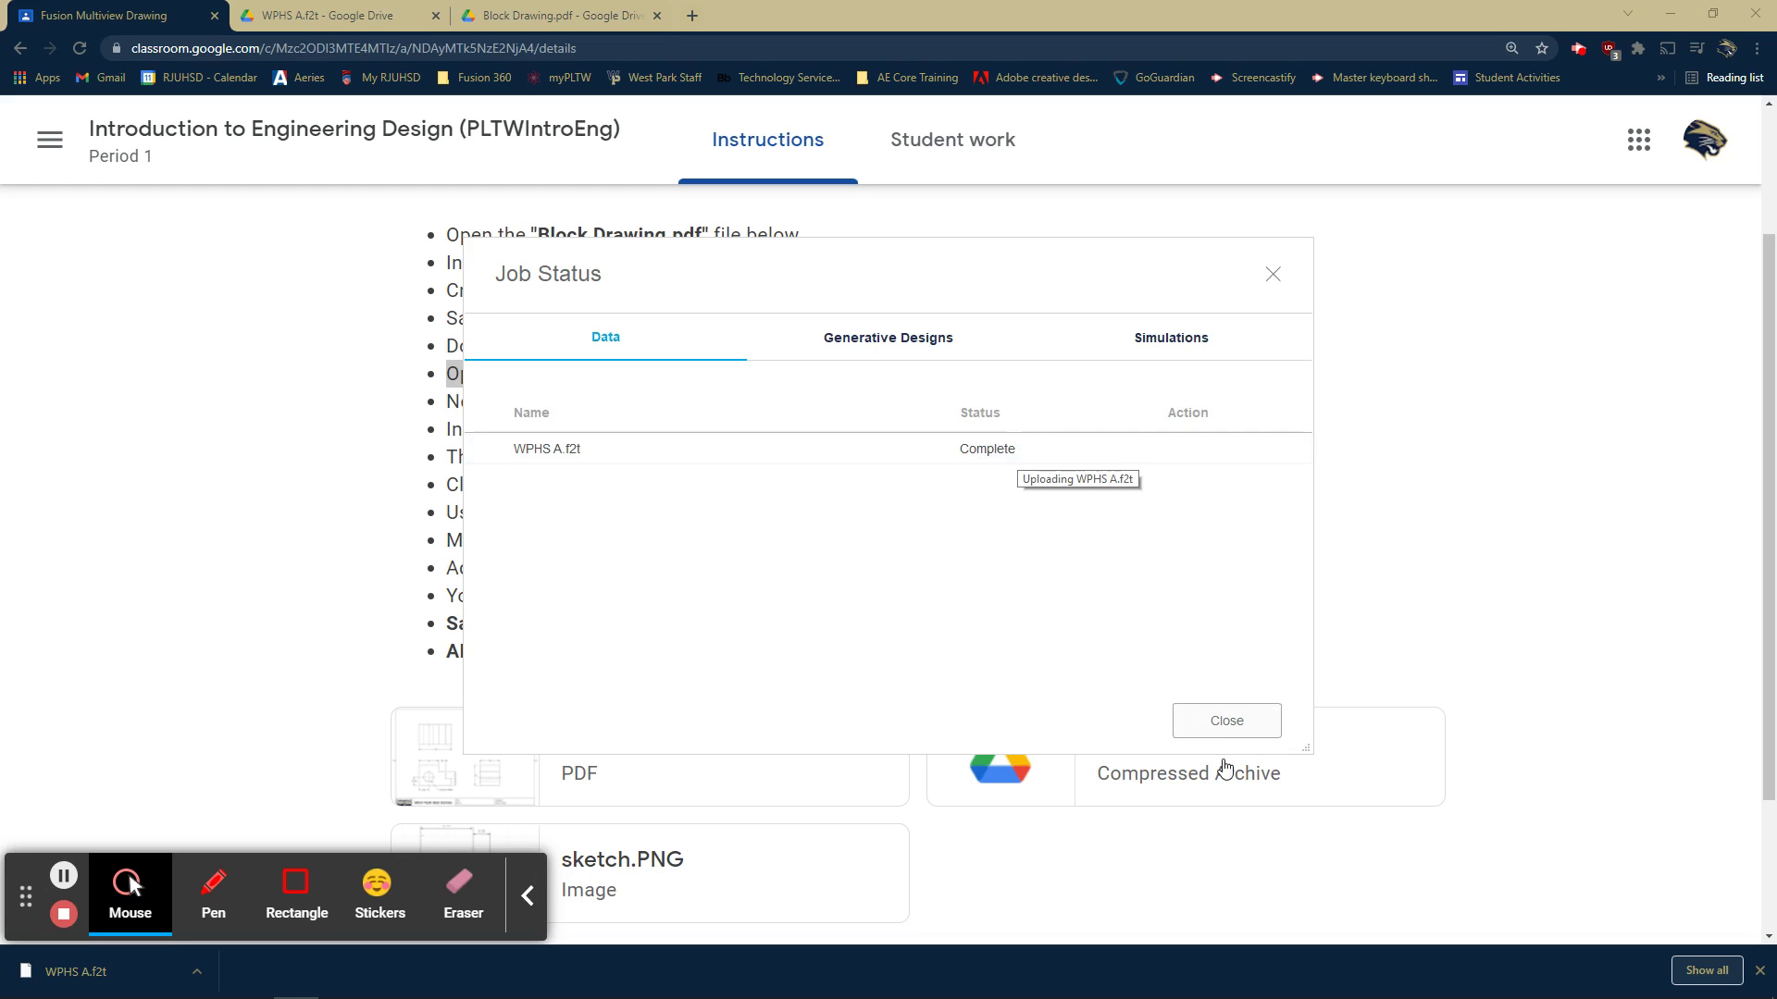
# Close the upload job status and check the project for the Block design and the WPHS A template.
pyautogui.click(1224, 727)
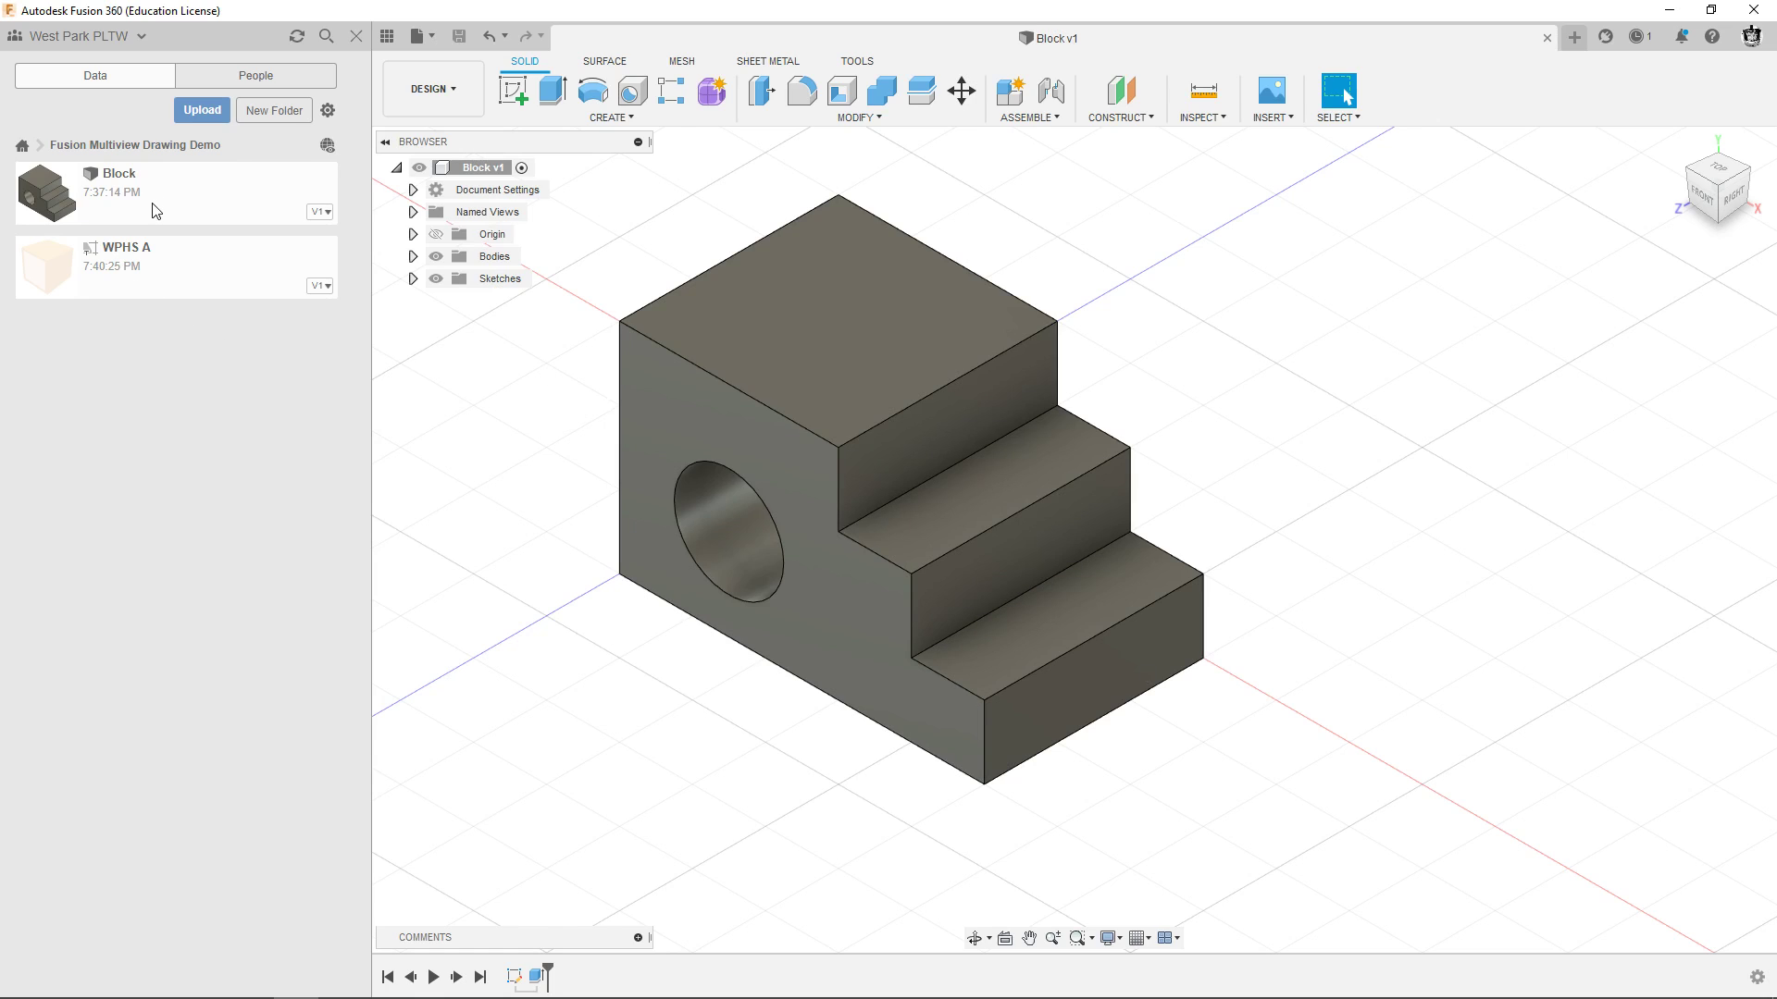
pyautogui.click(123, 186)
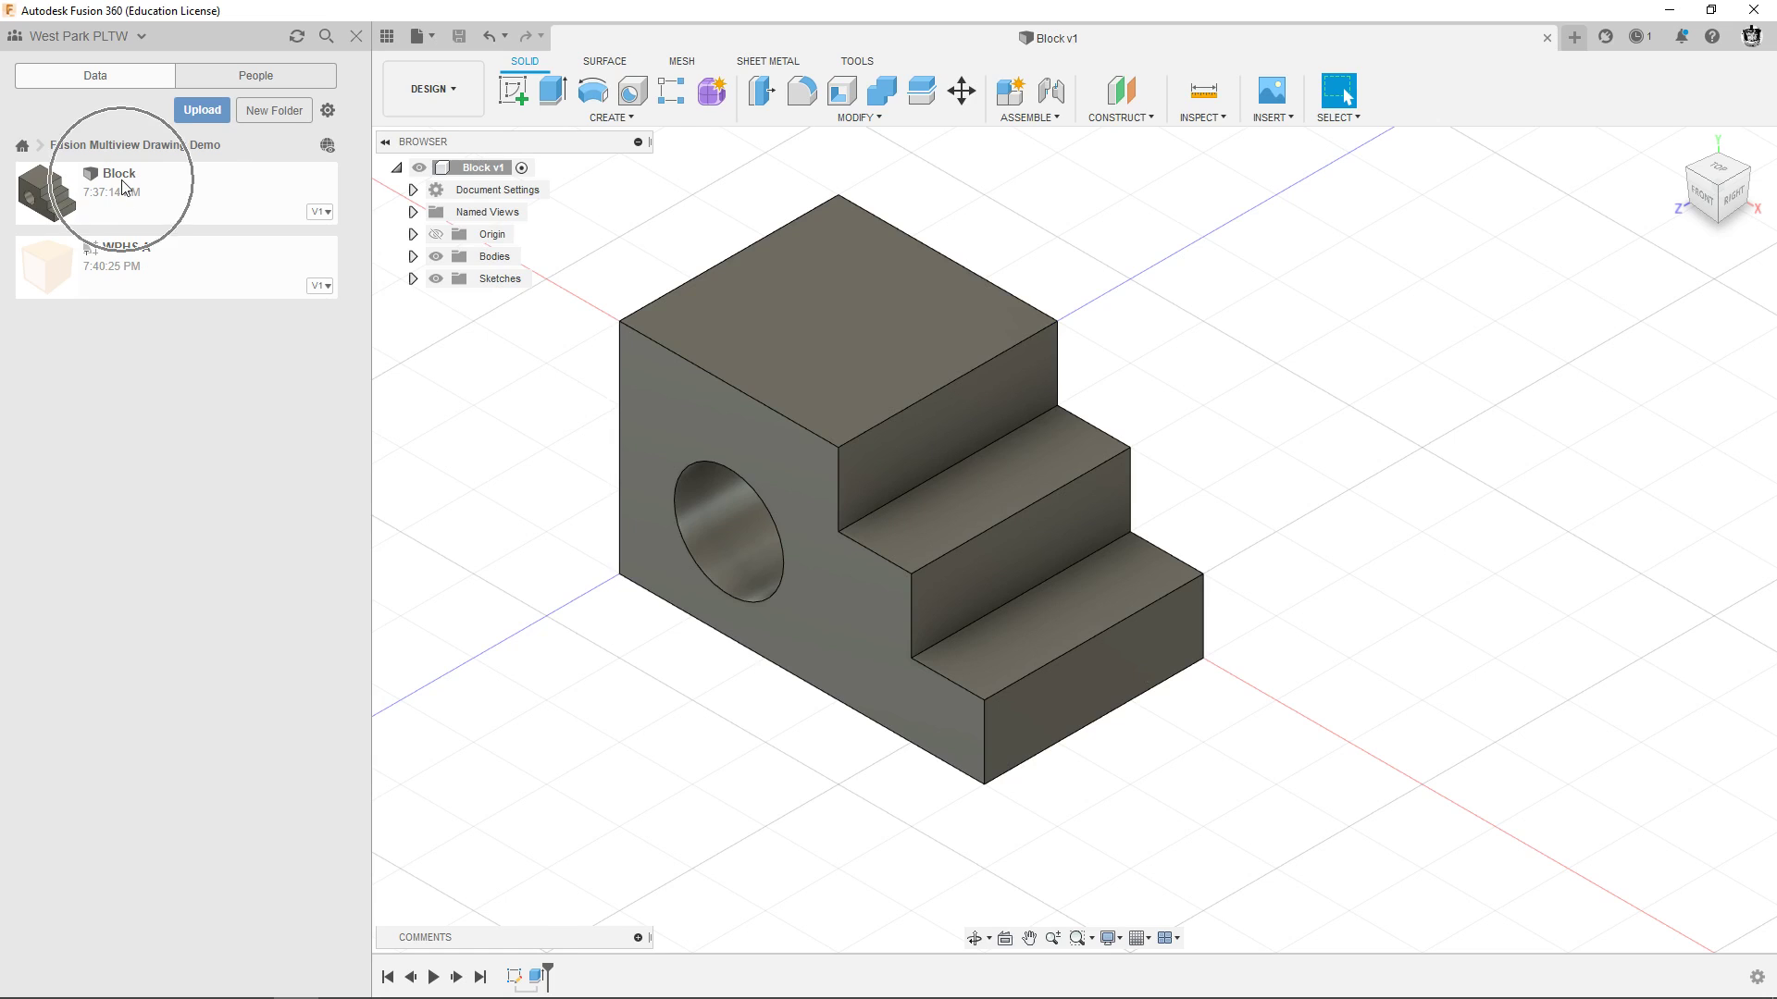
pyautogui.click(123, 186)
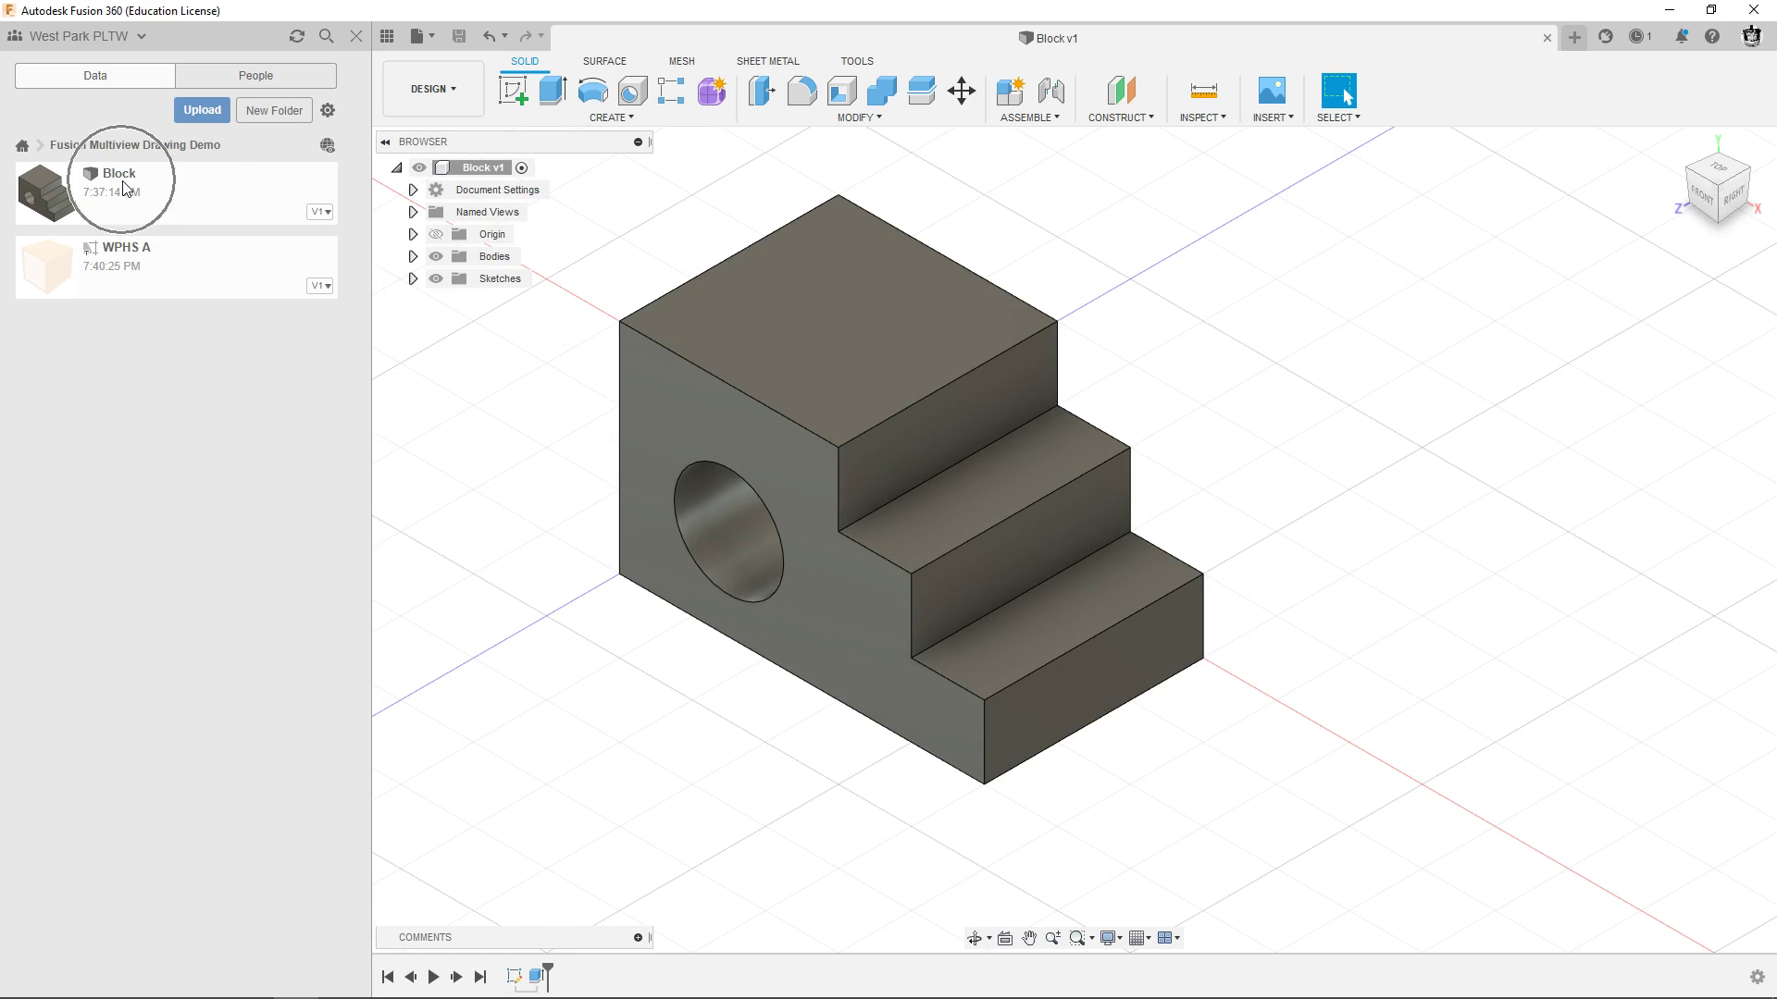
pyautogui.click(135, 256)
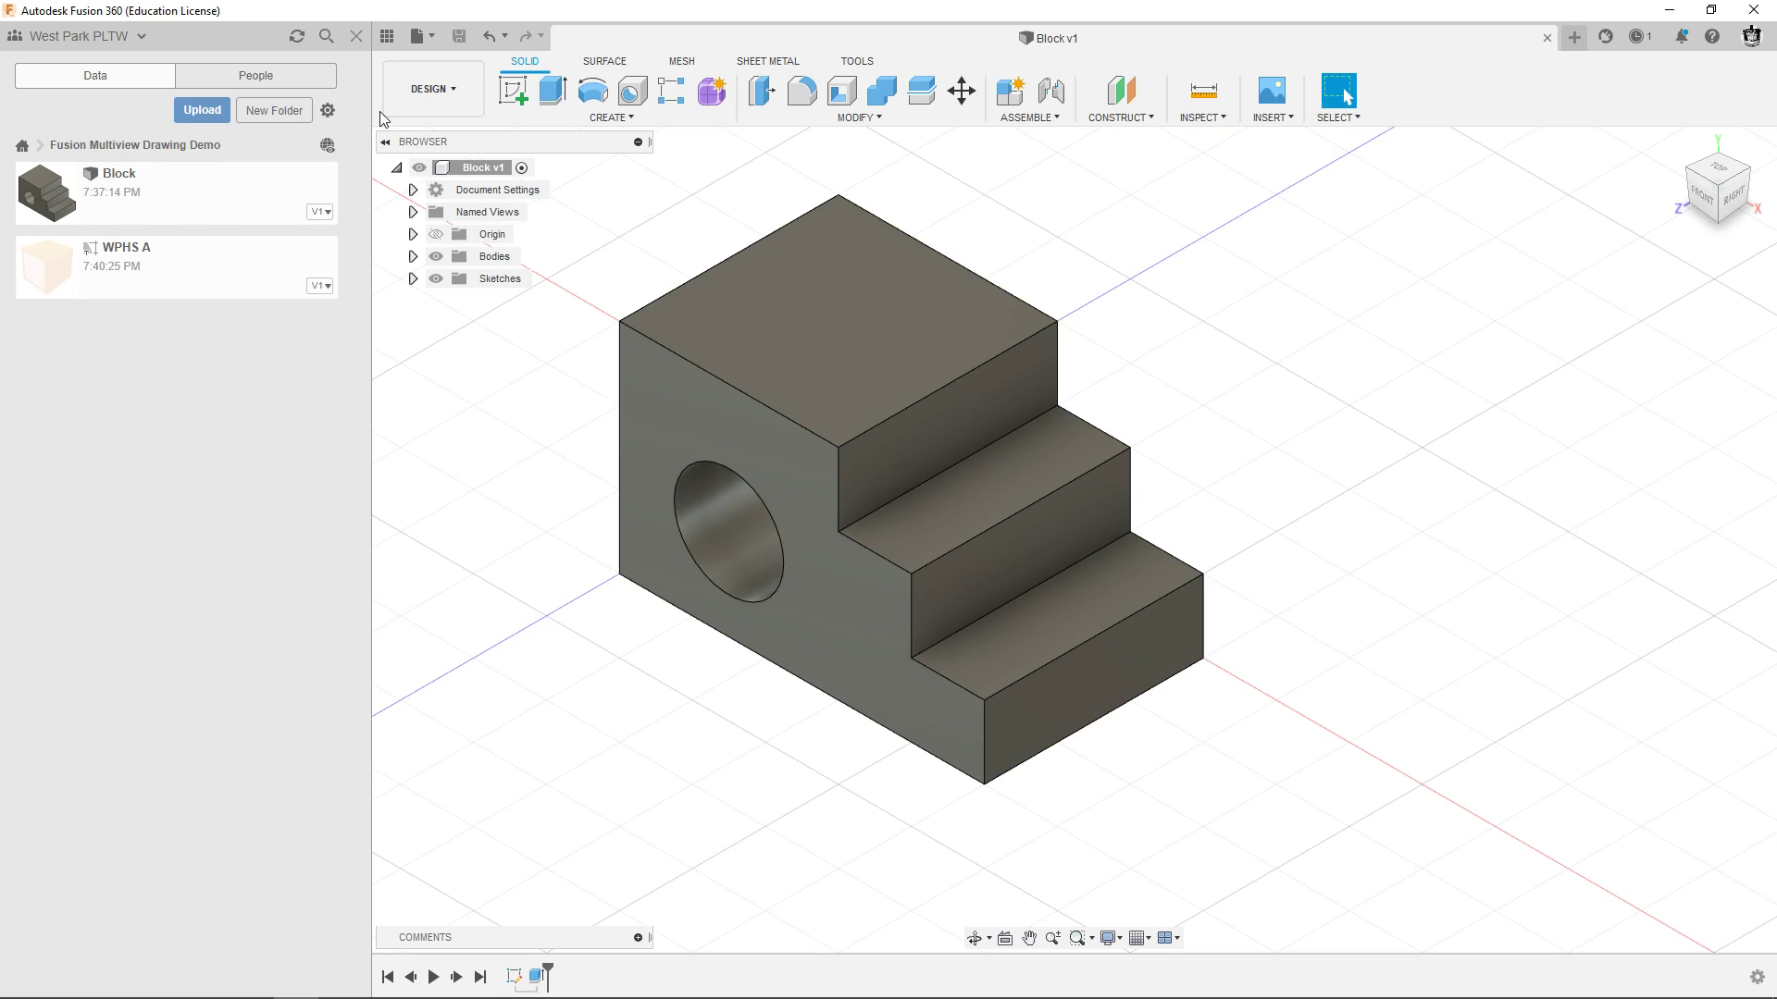
# Start a new drawing from the Block design and move the drawing creation settings clear of the view cube.
pyautogui.click(433, 37)
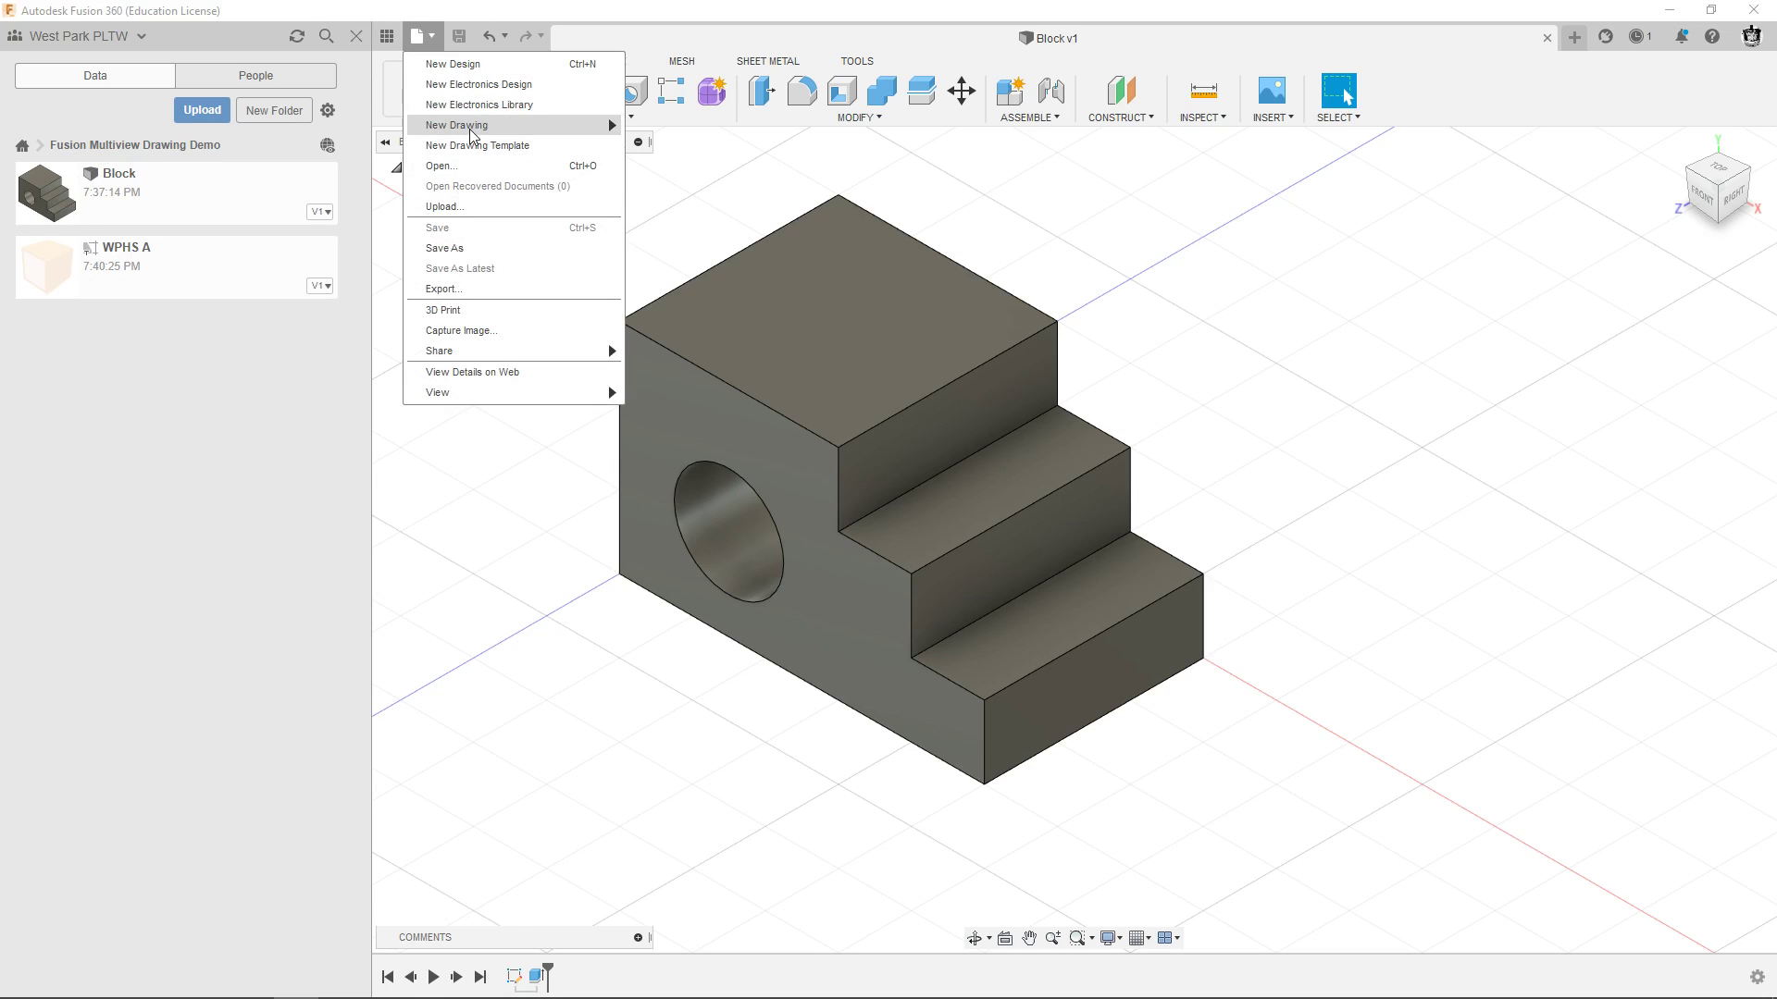
pyautogui.moveTo(471, 129)
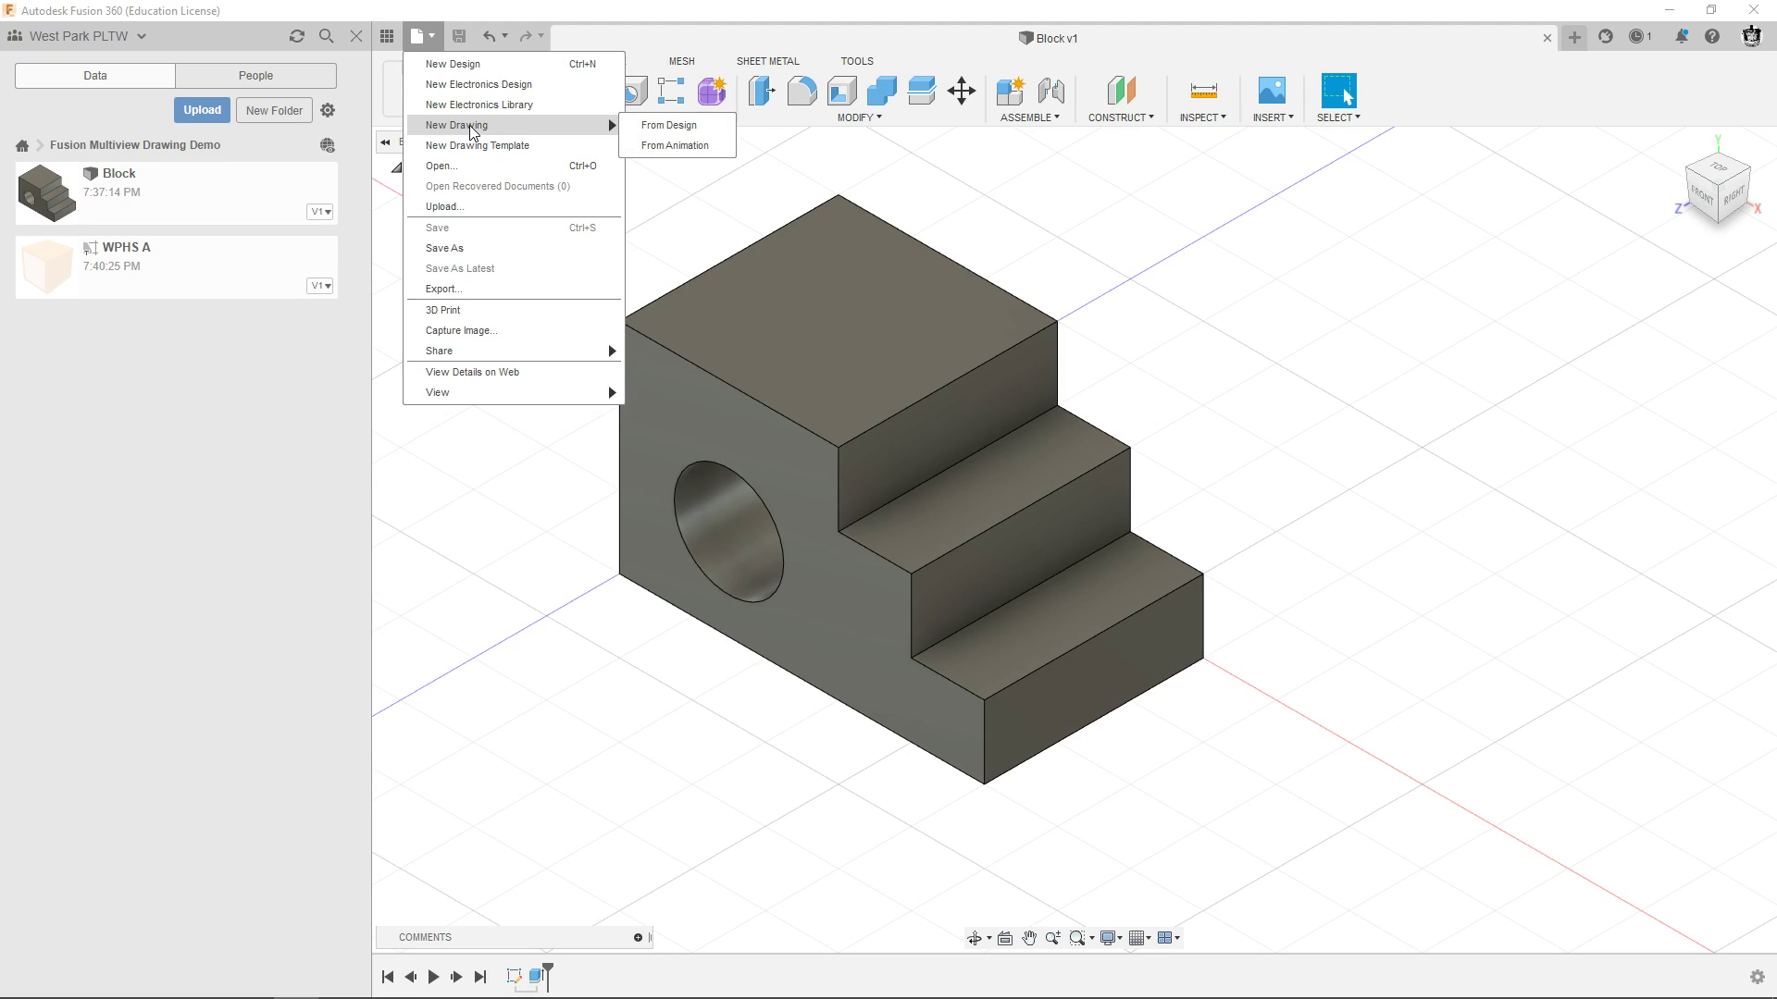
pyautogui.click(662, 128)
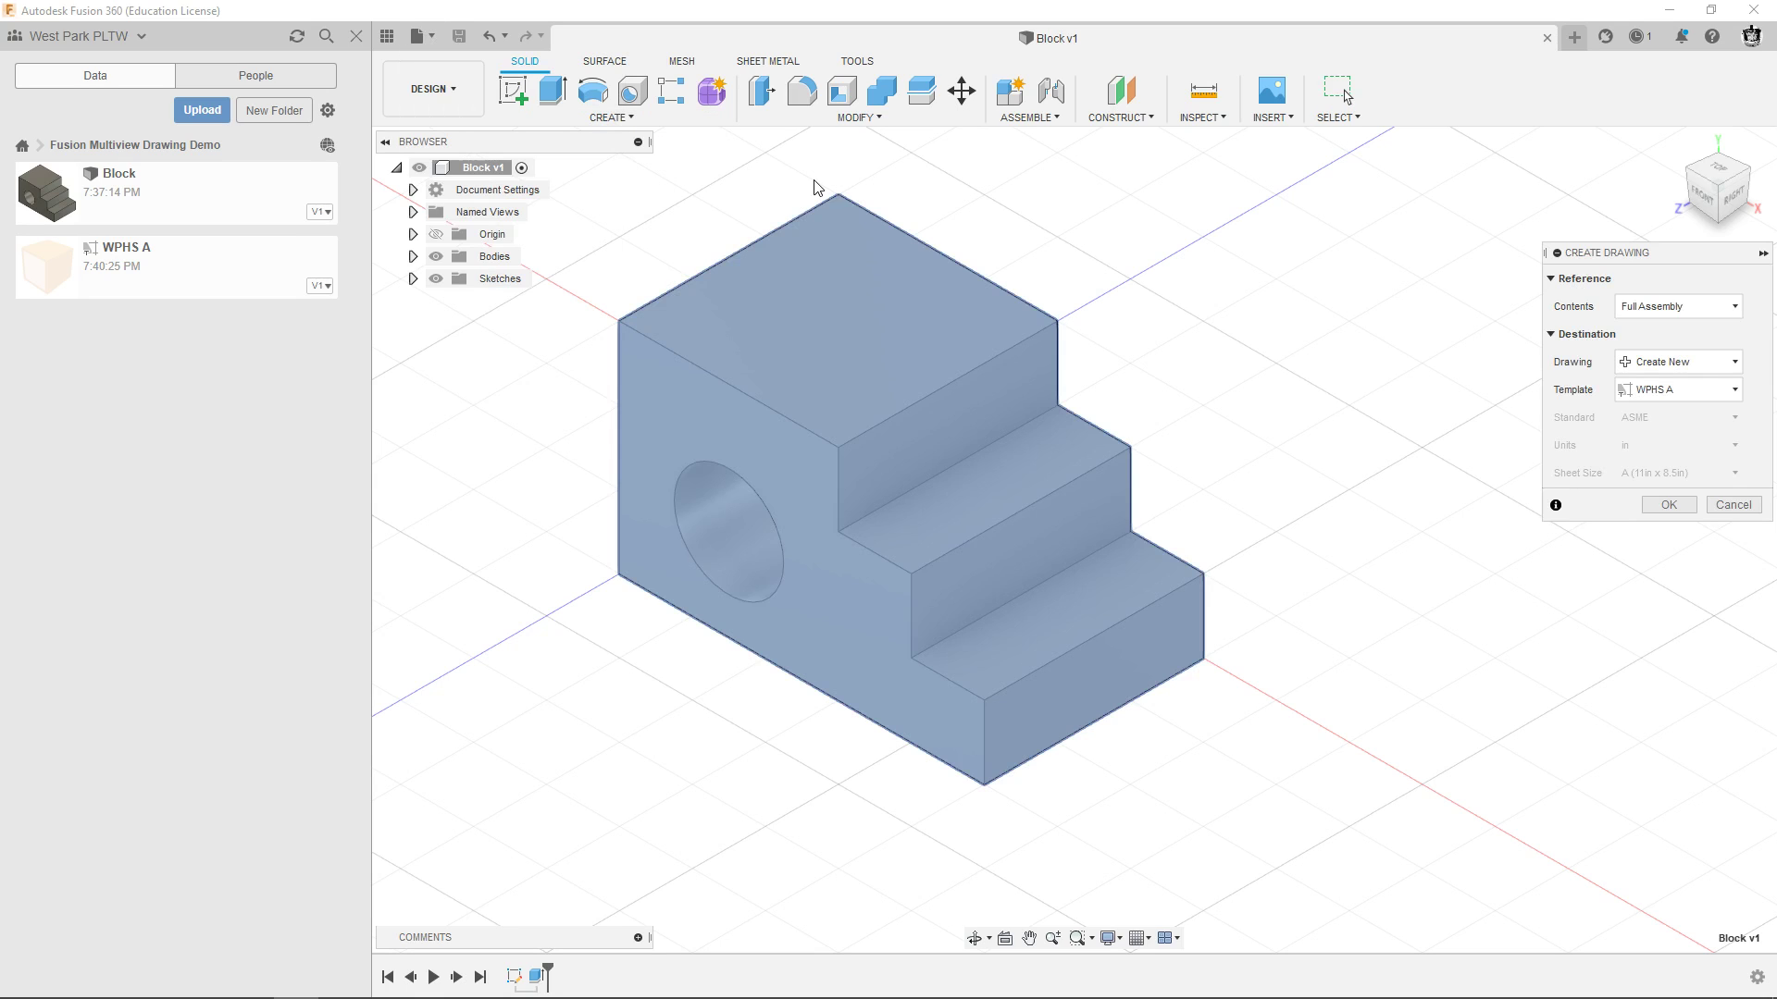
pyautogui.moveTo(1637, 250); pyautogui.dragTo(1491, 237)
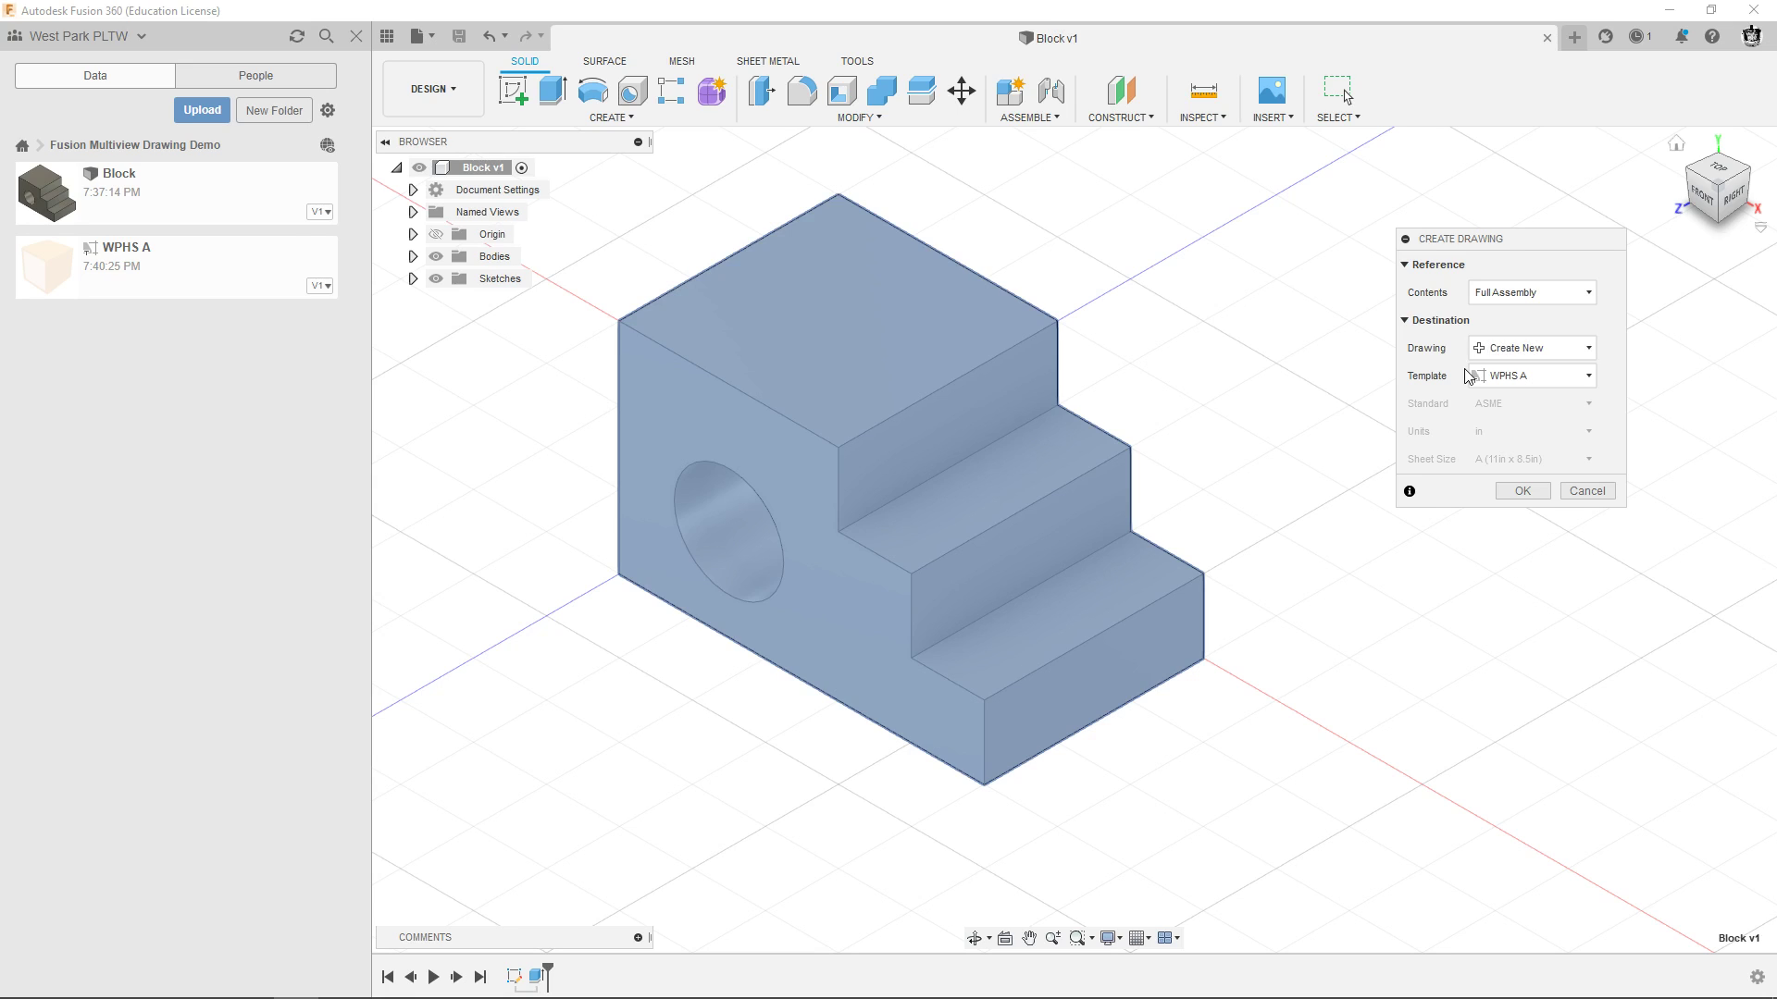
# Choose the WPHS A template from the Fusion Multiview Drawing Demo project and create the drawing.
pyautogui.click(1501, 378)
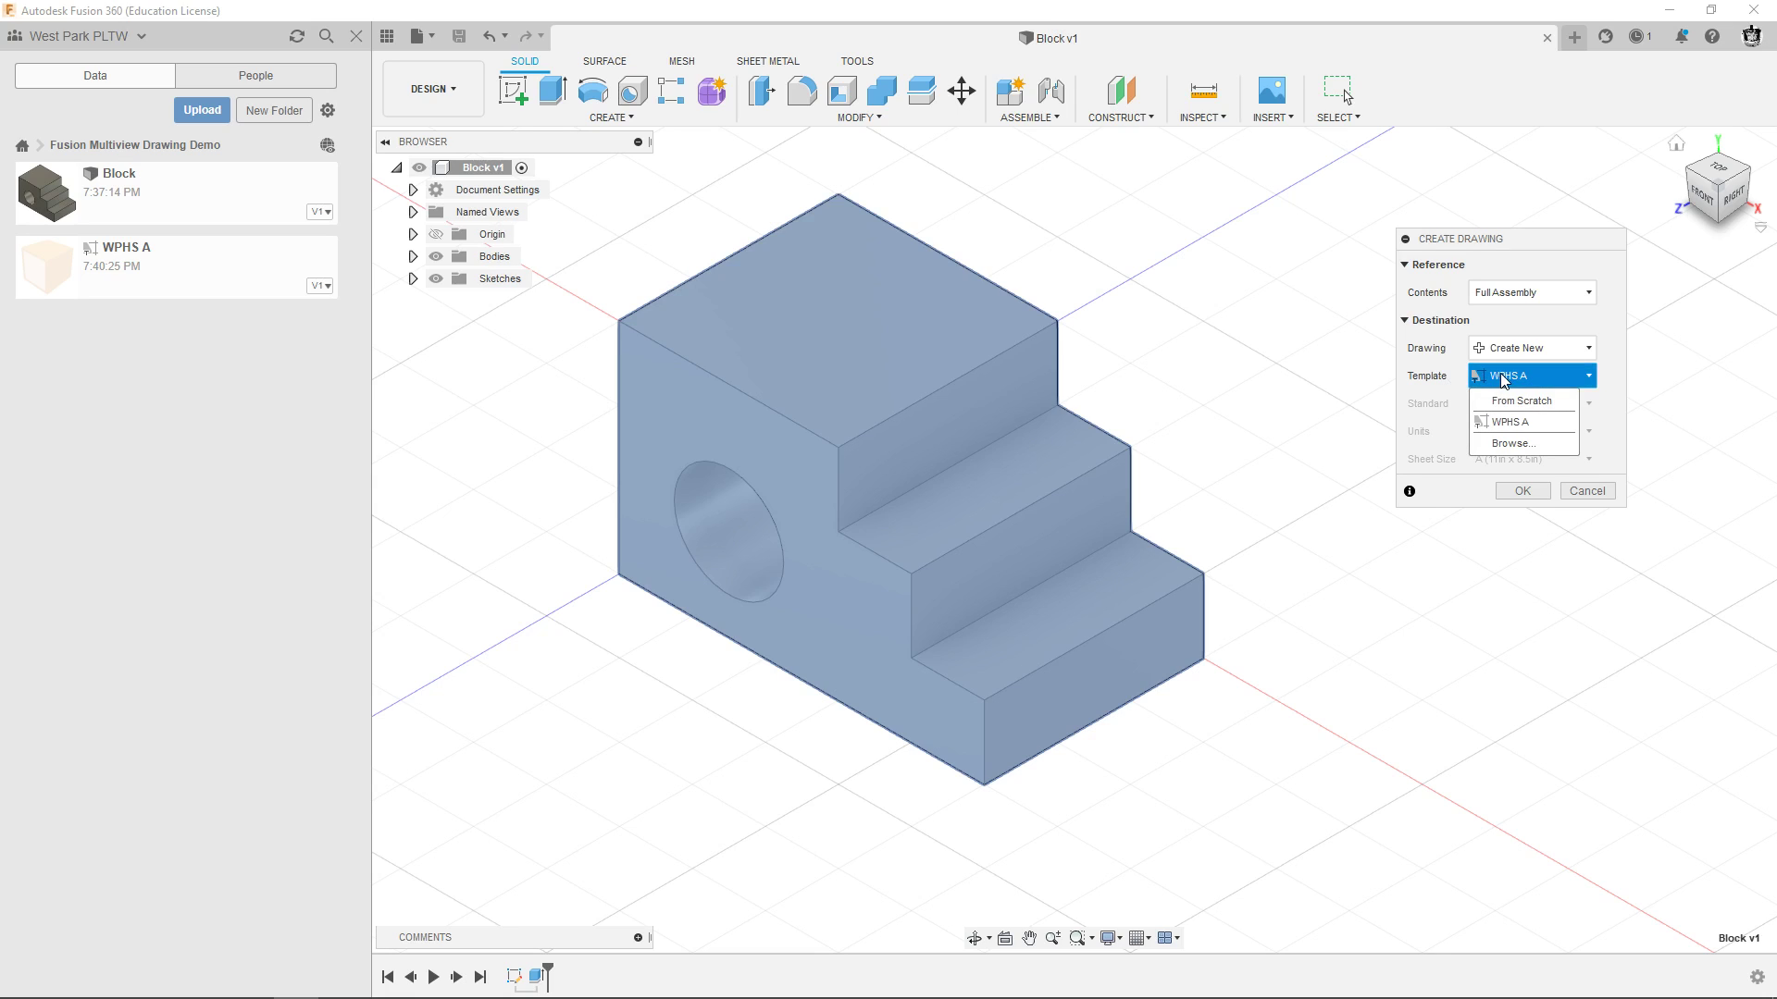
pyautogui.click(1521, 402)
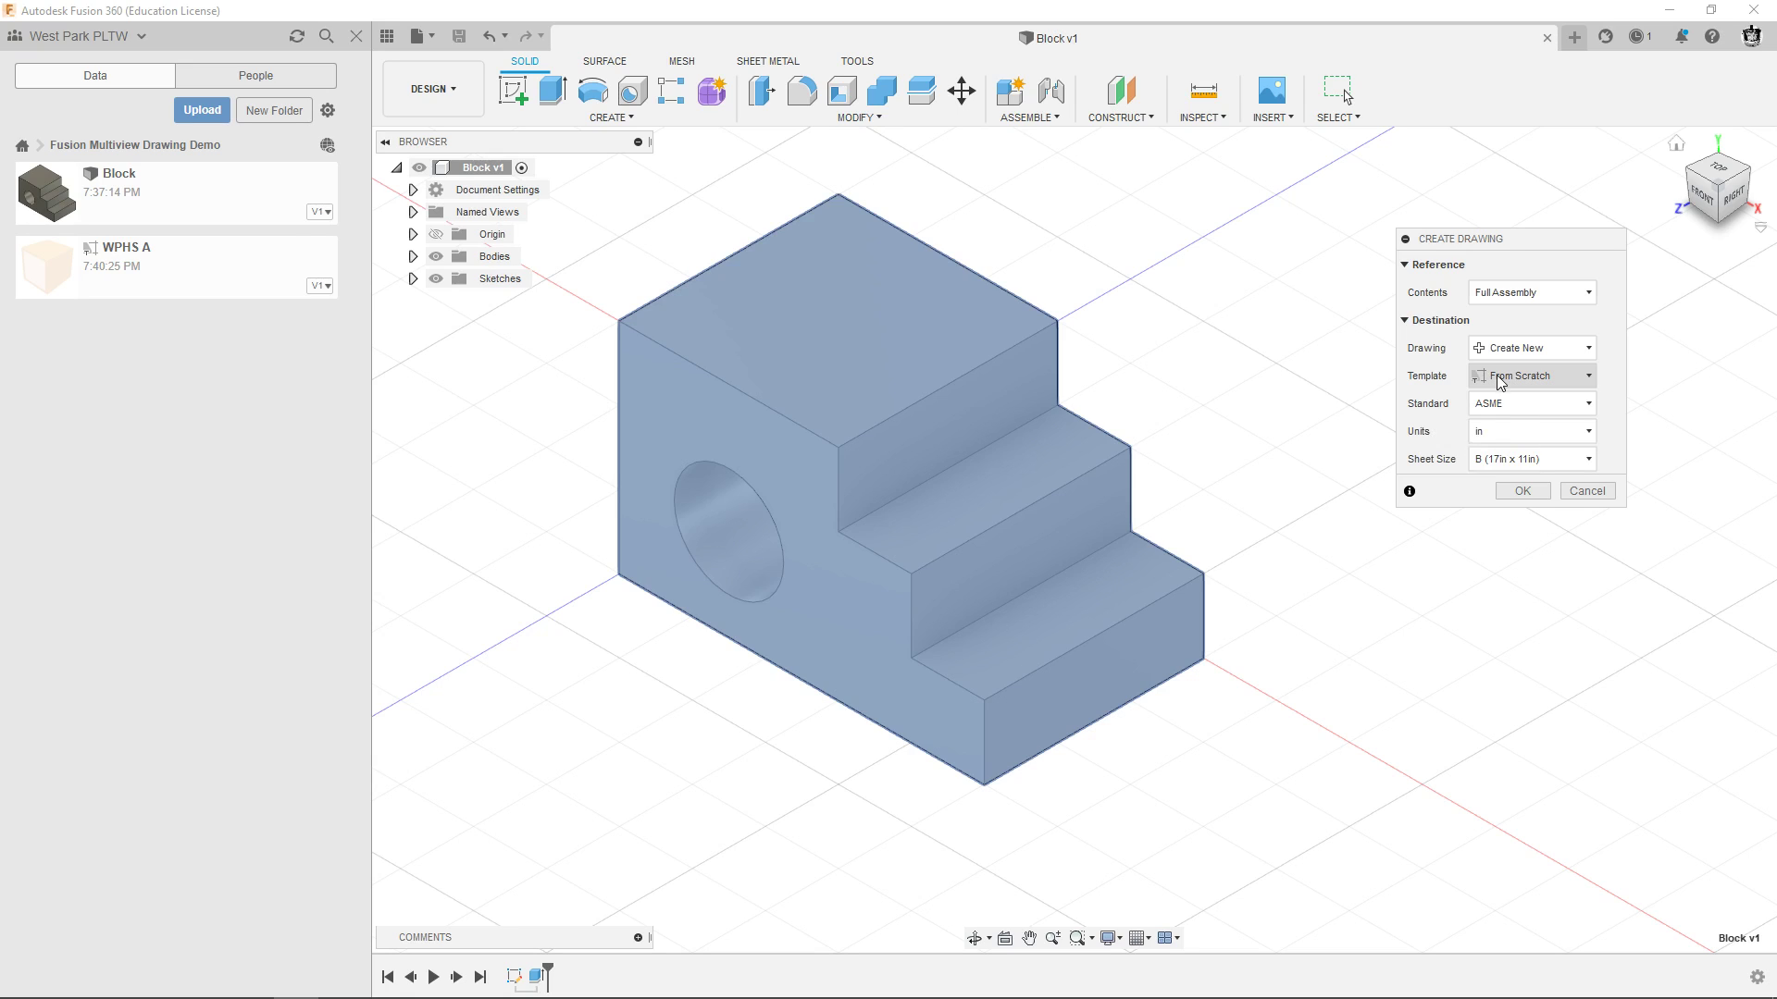
pyautogui.click(1500, 379)
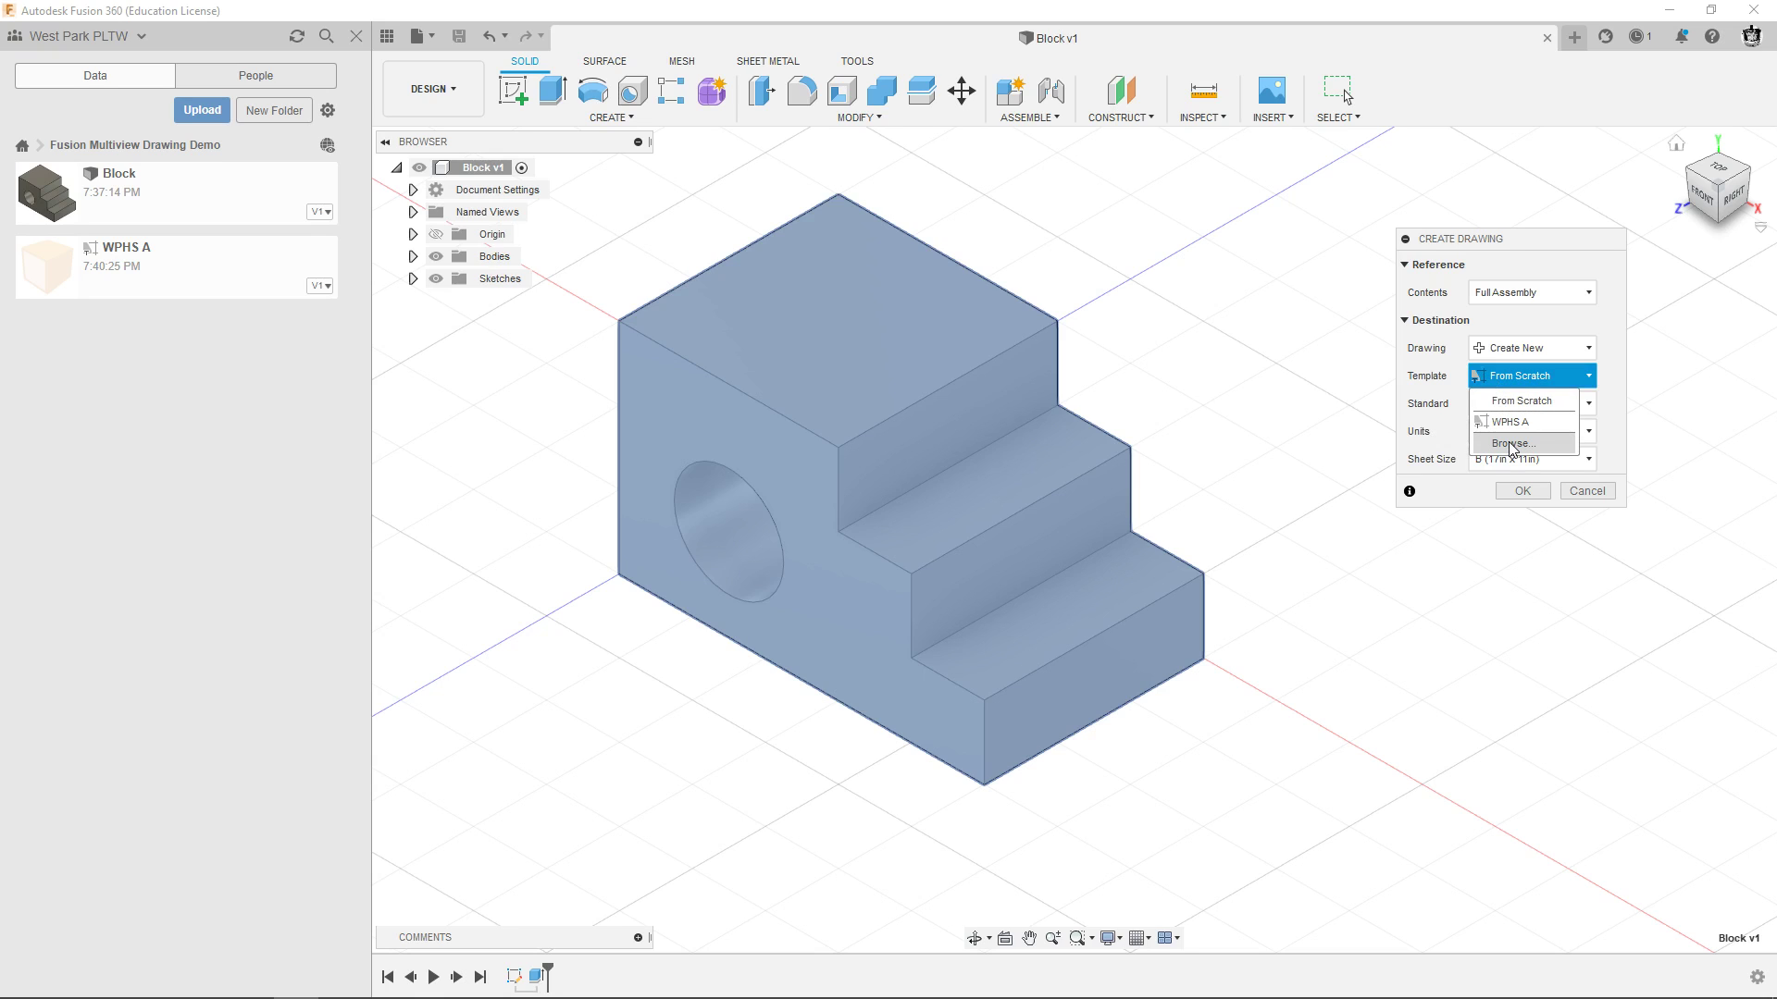
pyautogui.click(1511, 444)
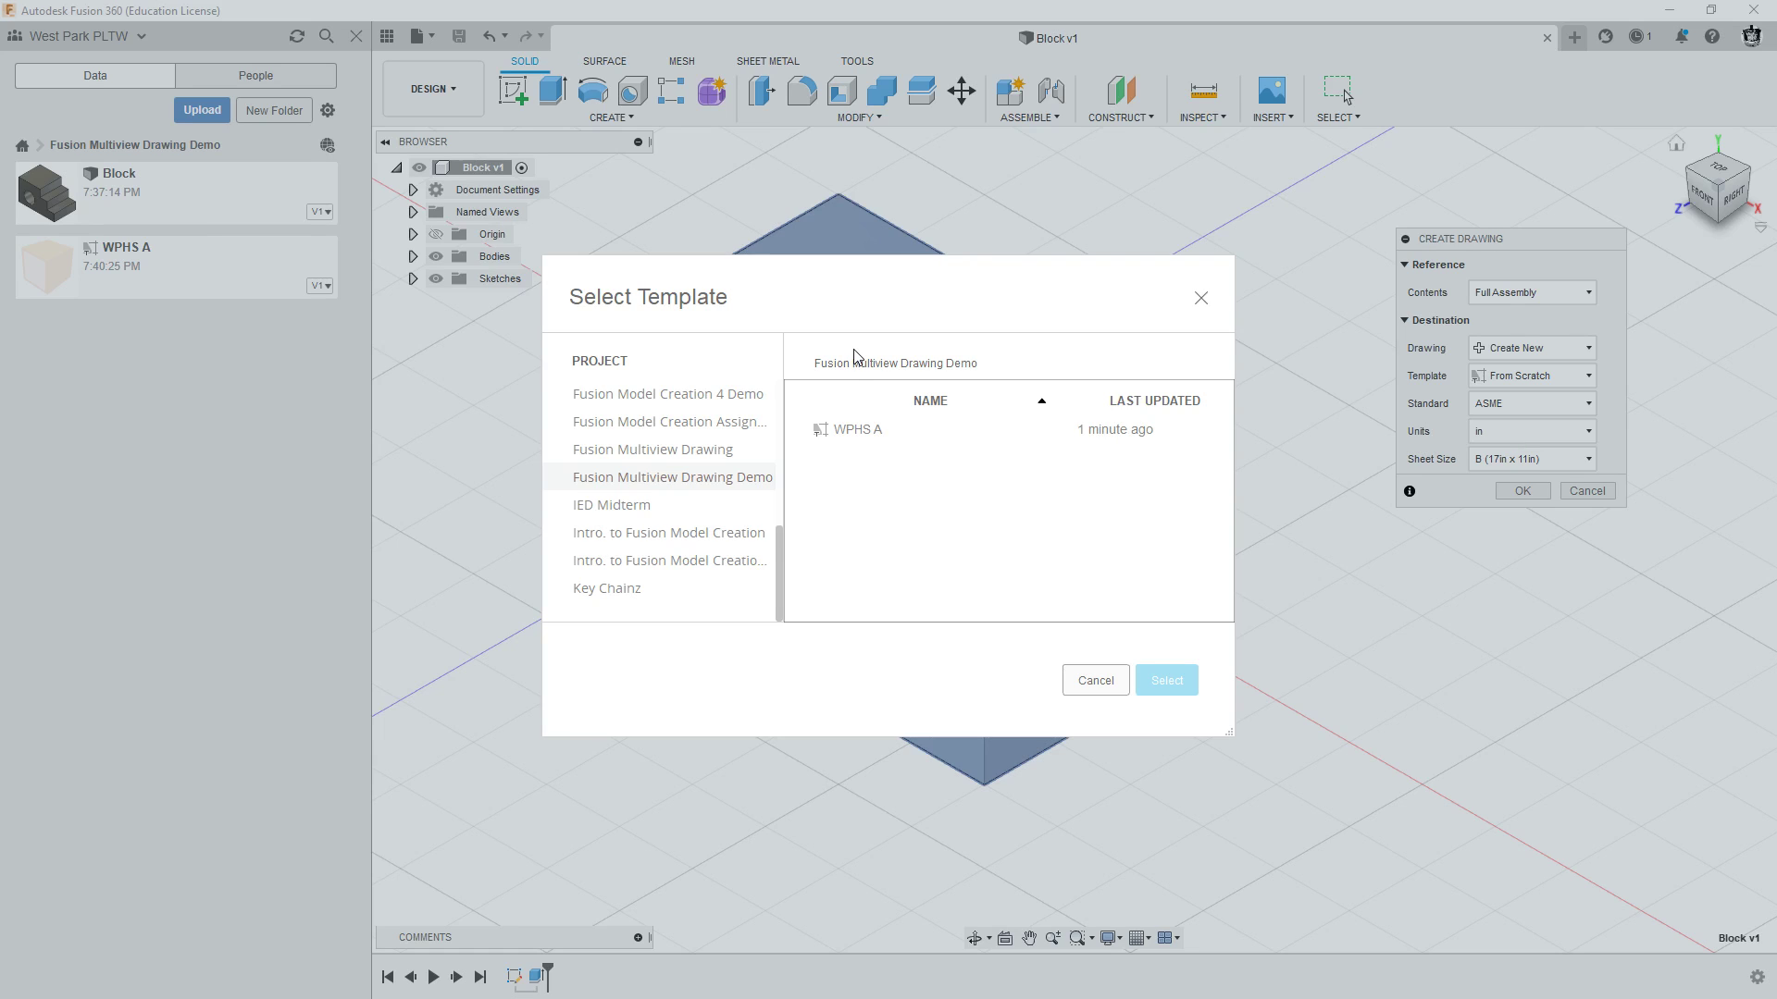
pyautogui.doubleClick(859, 430)
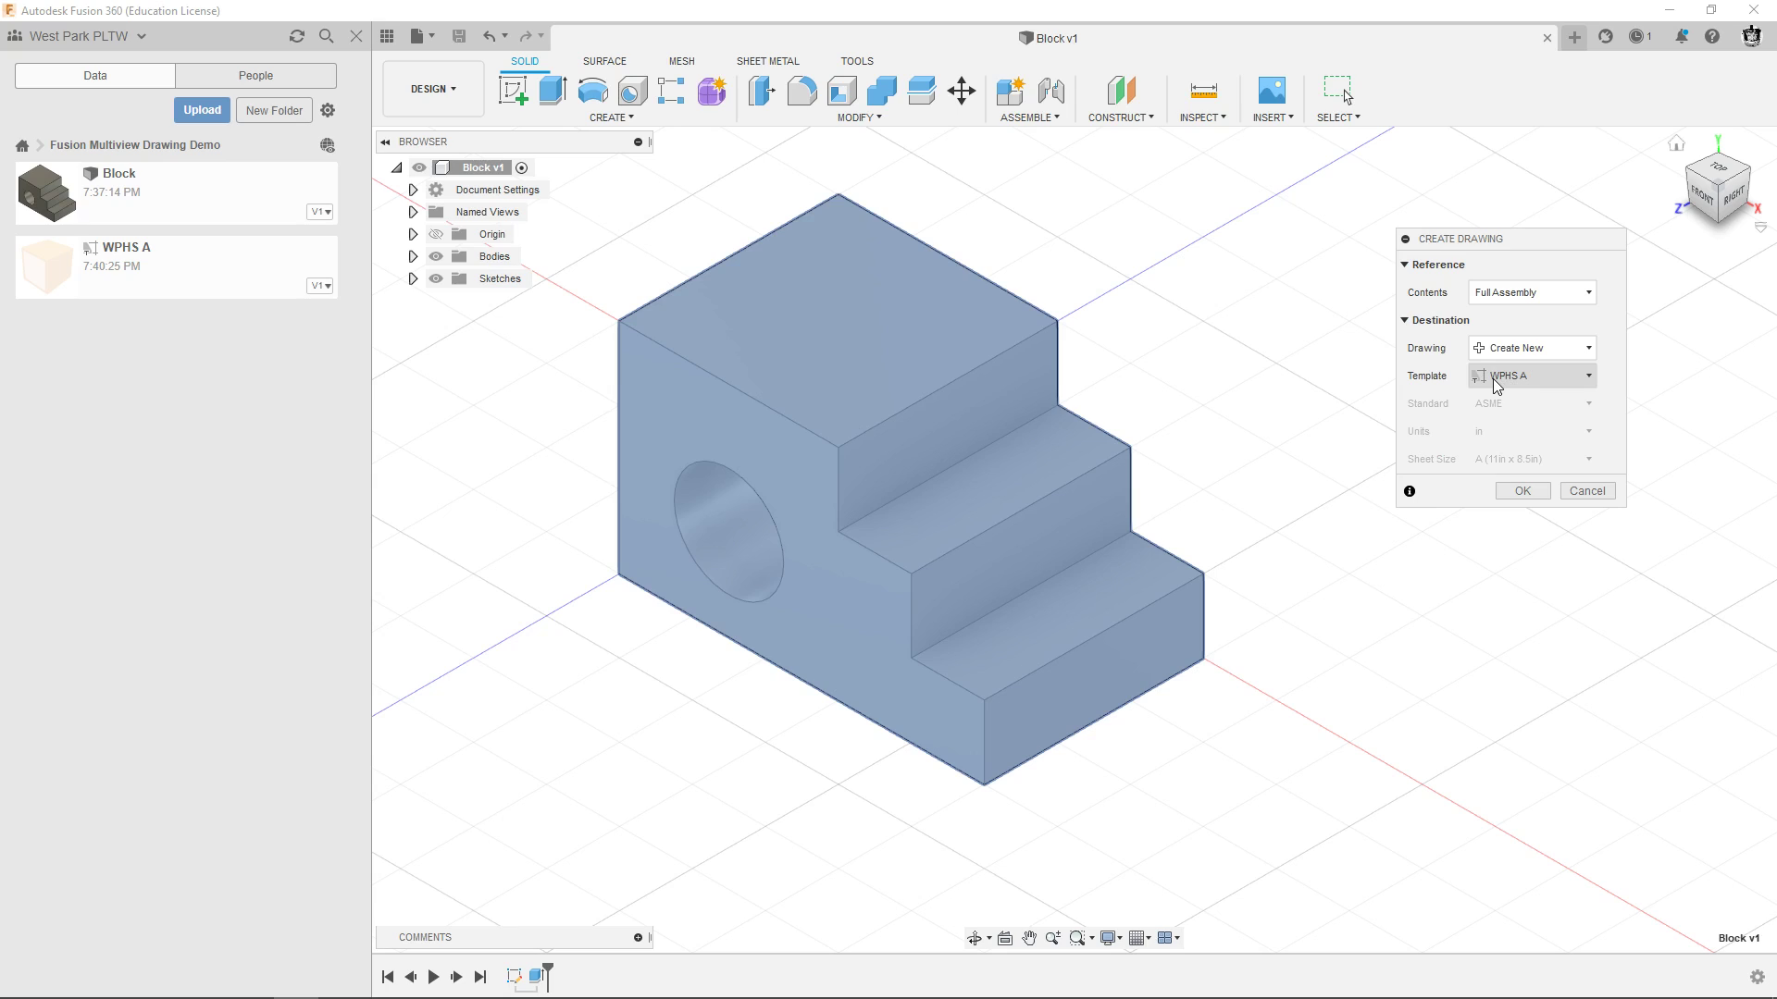
pyautogui.click(1524, 492)
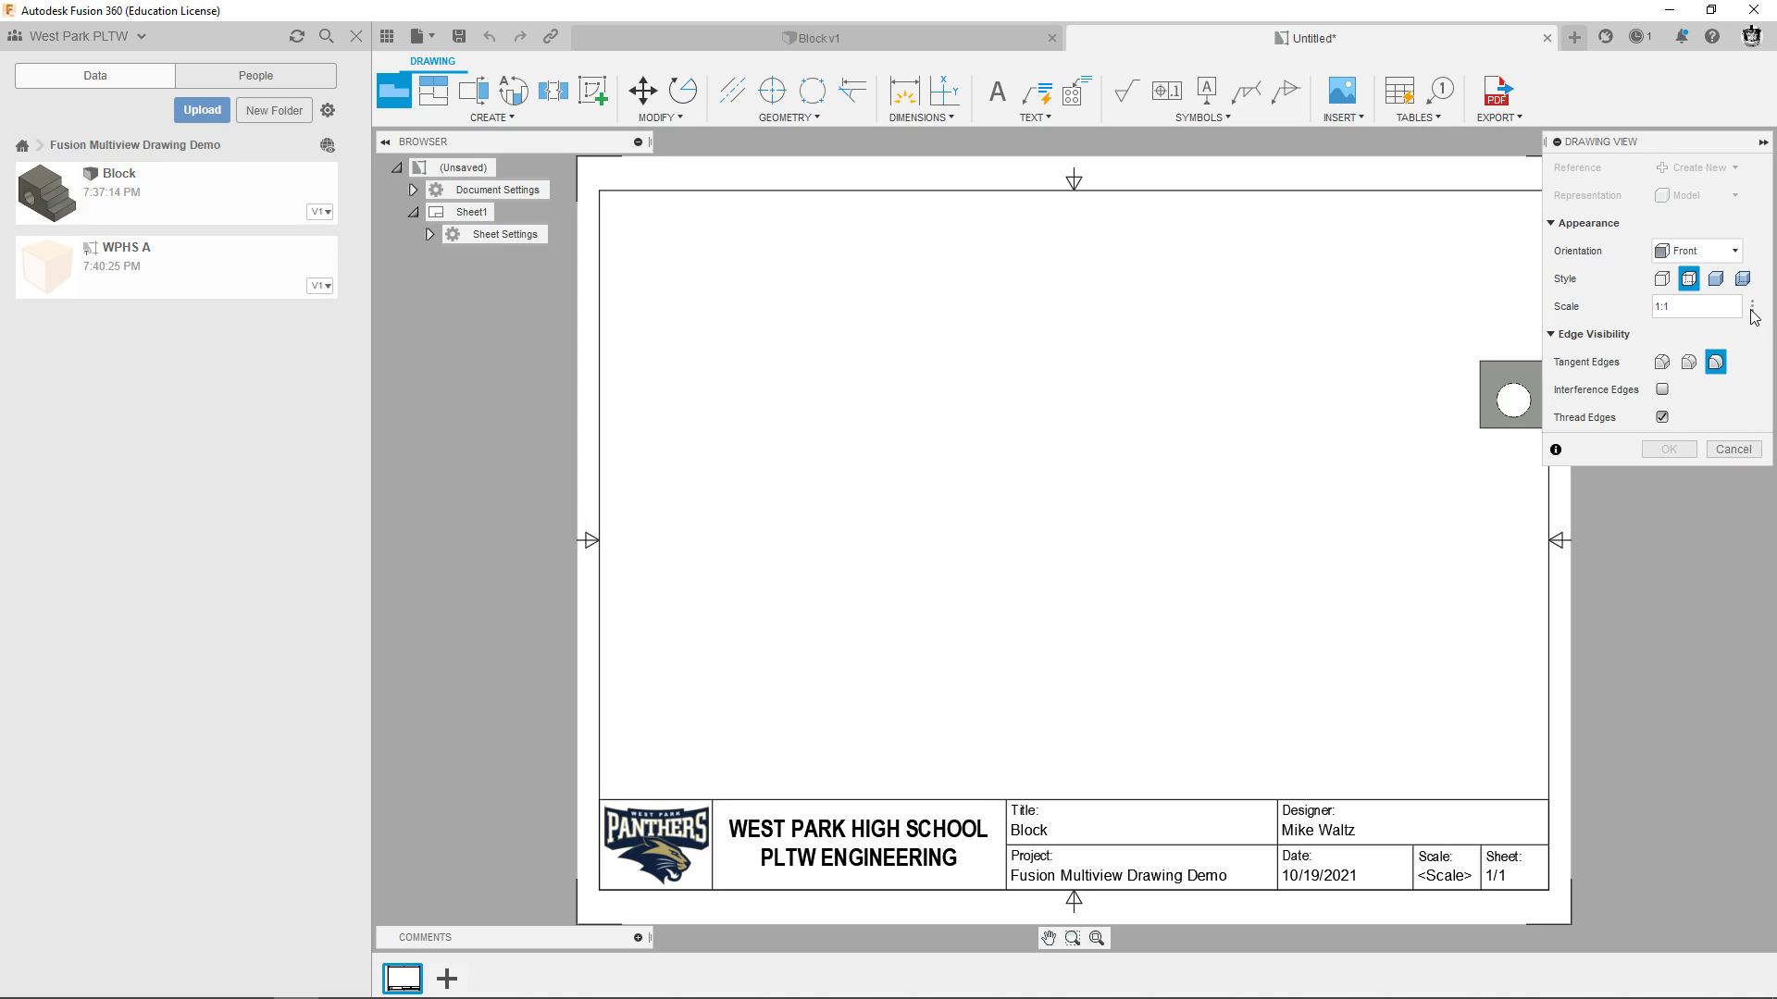
# Try the front base view at 2:1 and at 4:1 scale.
pyautogui.click(1751, 311)
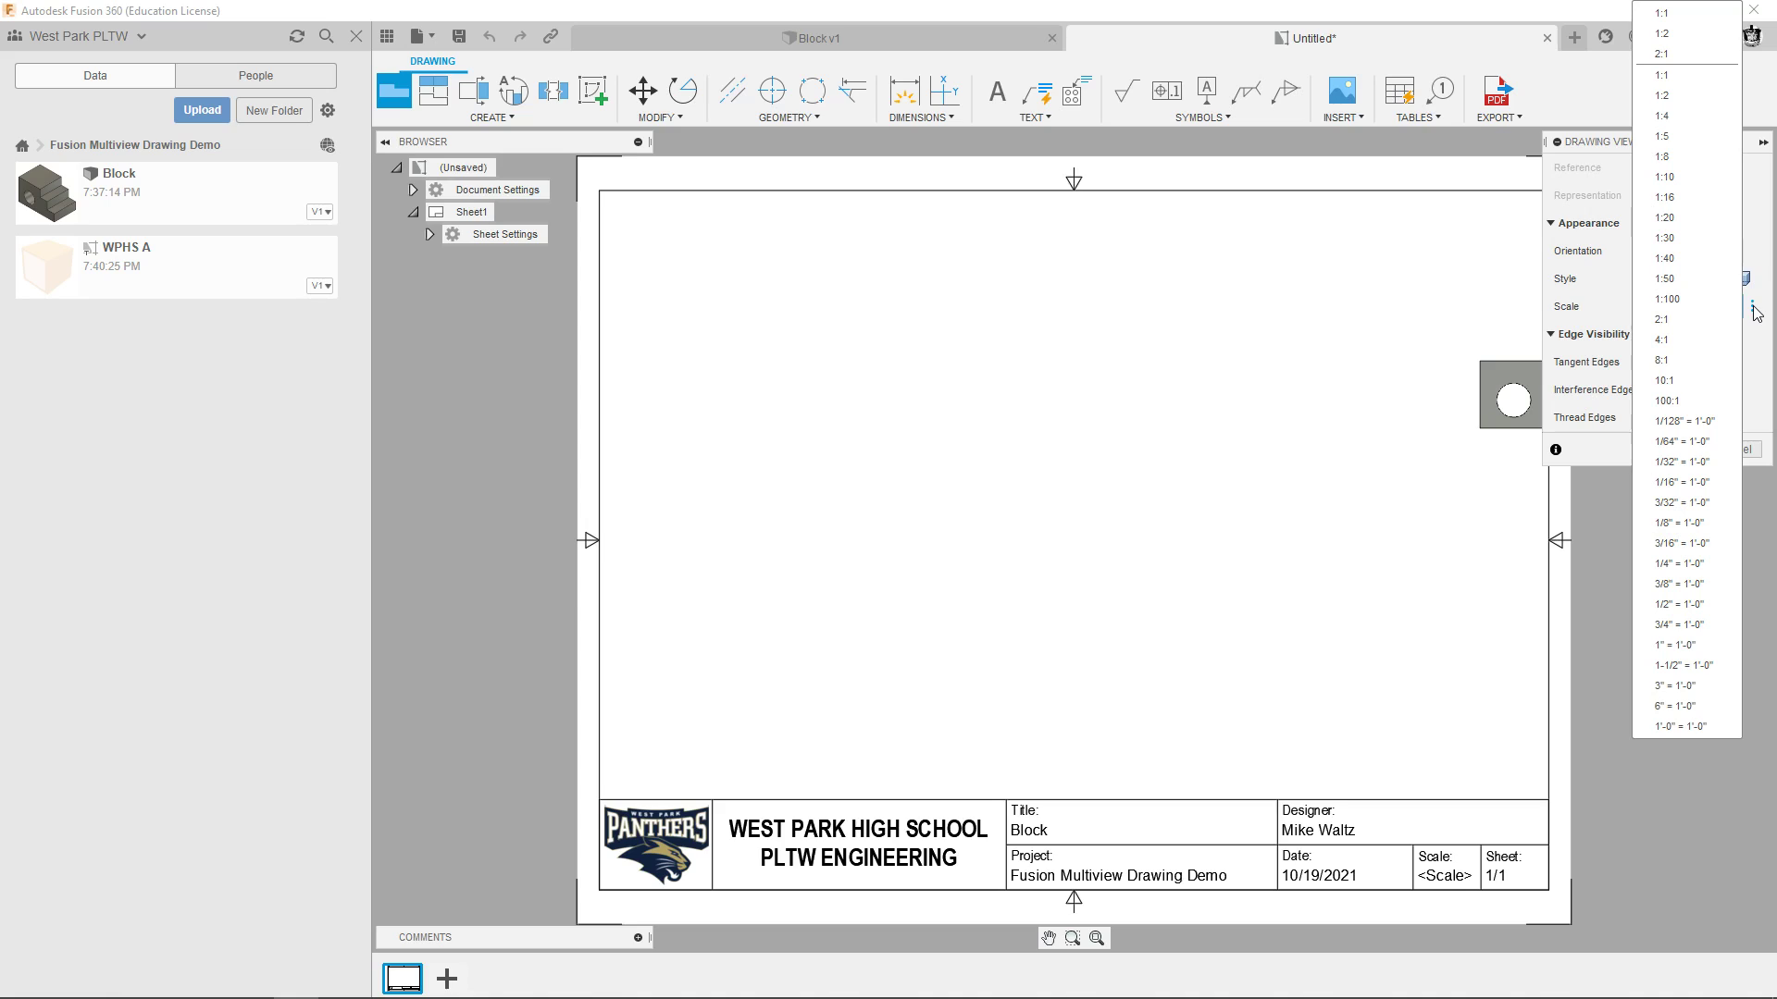
pyautogui.click(1672, 320)
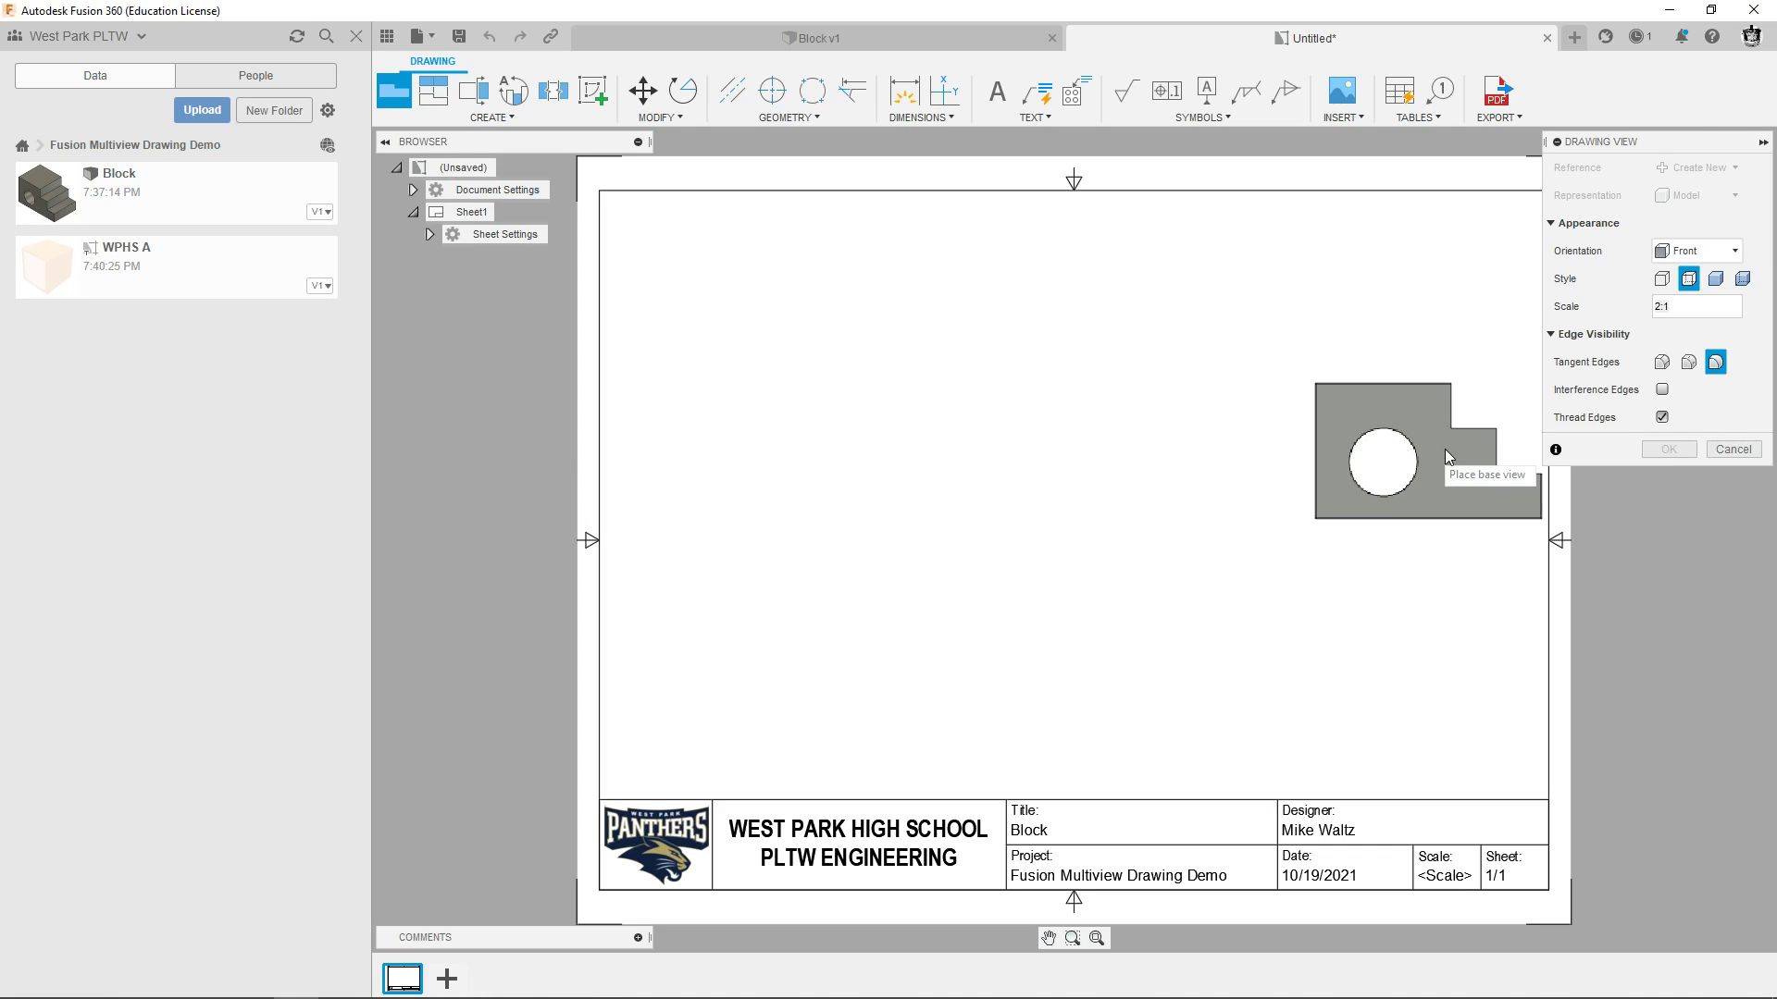
pyautogui.click(1754, 307)
pyautogui.click(1753, 306)
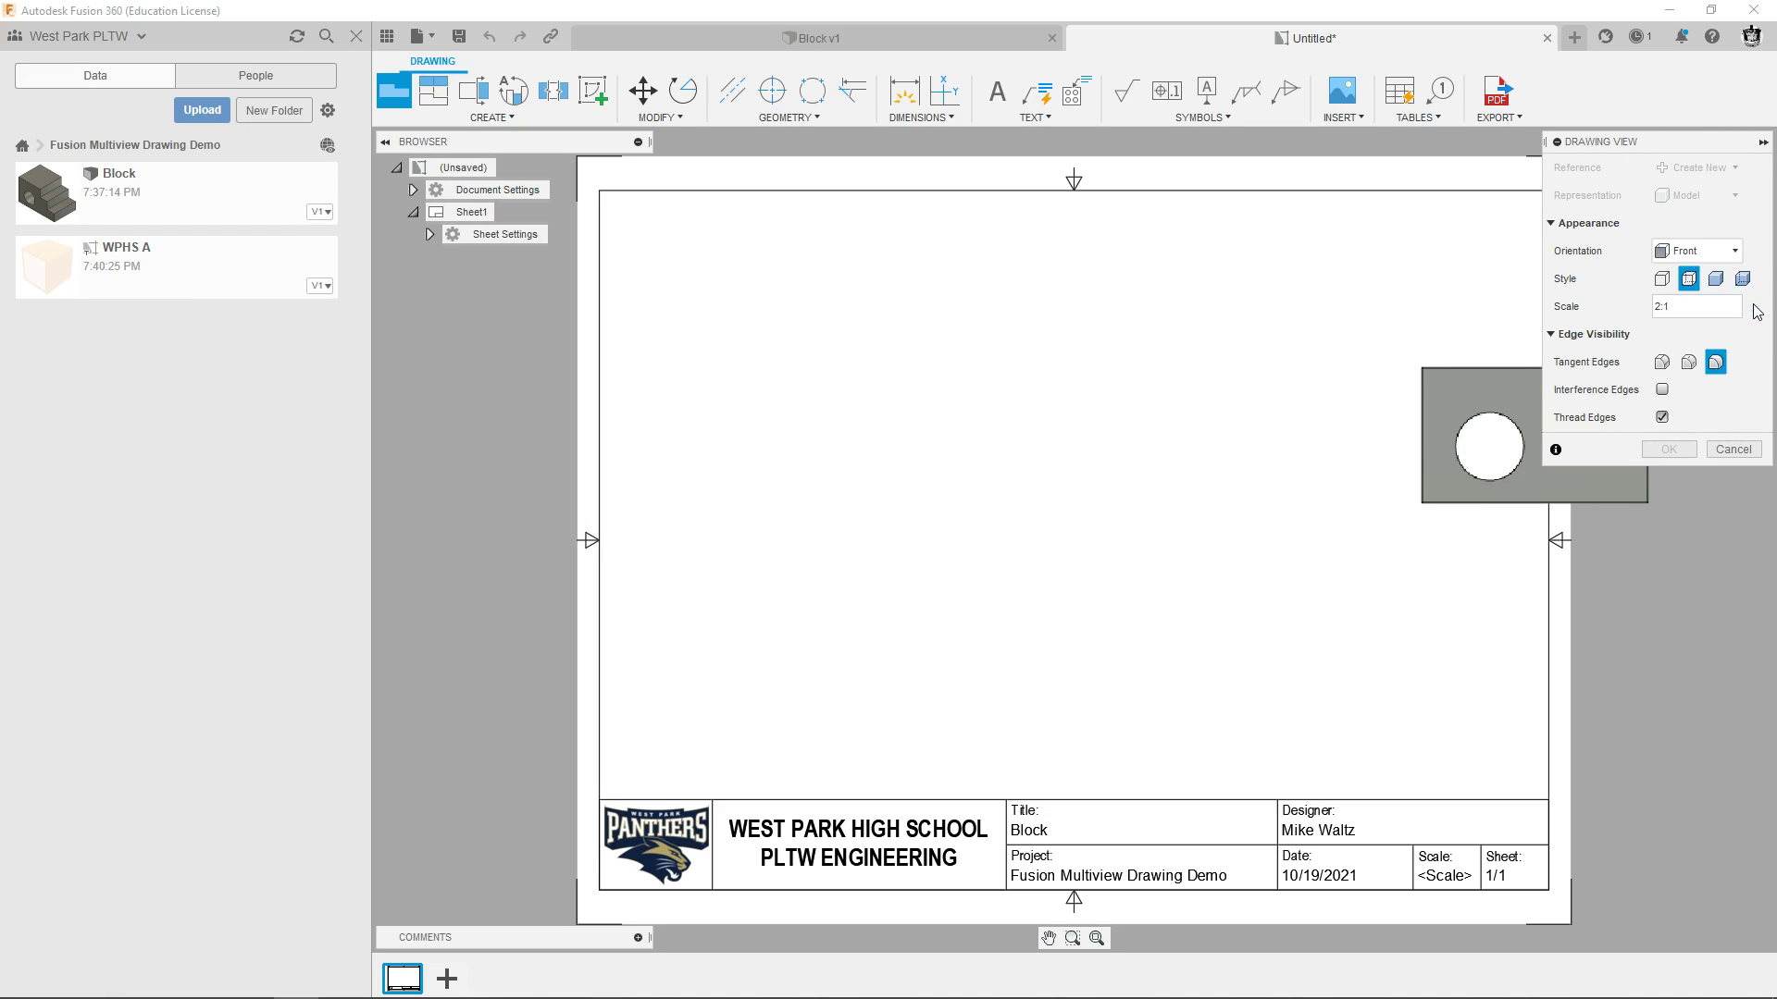
pyautogui.click(1753, 307)
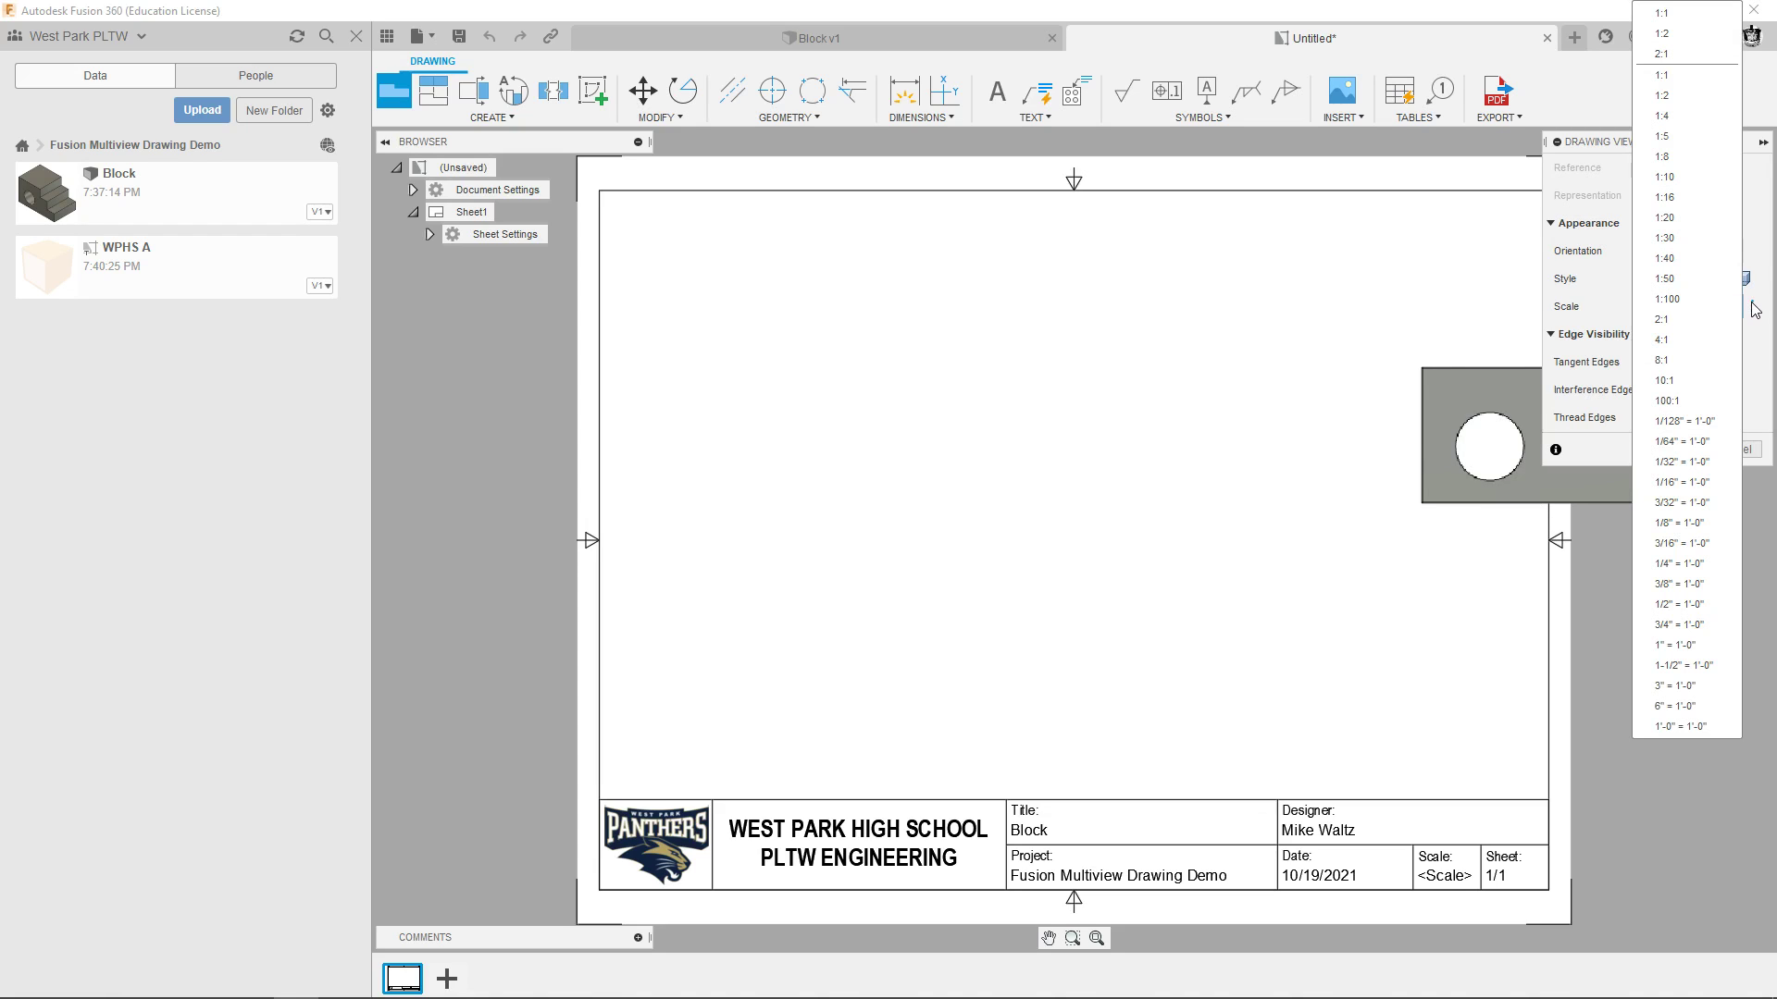
pyautogui.click(1668, 341)
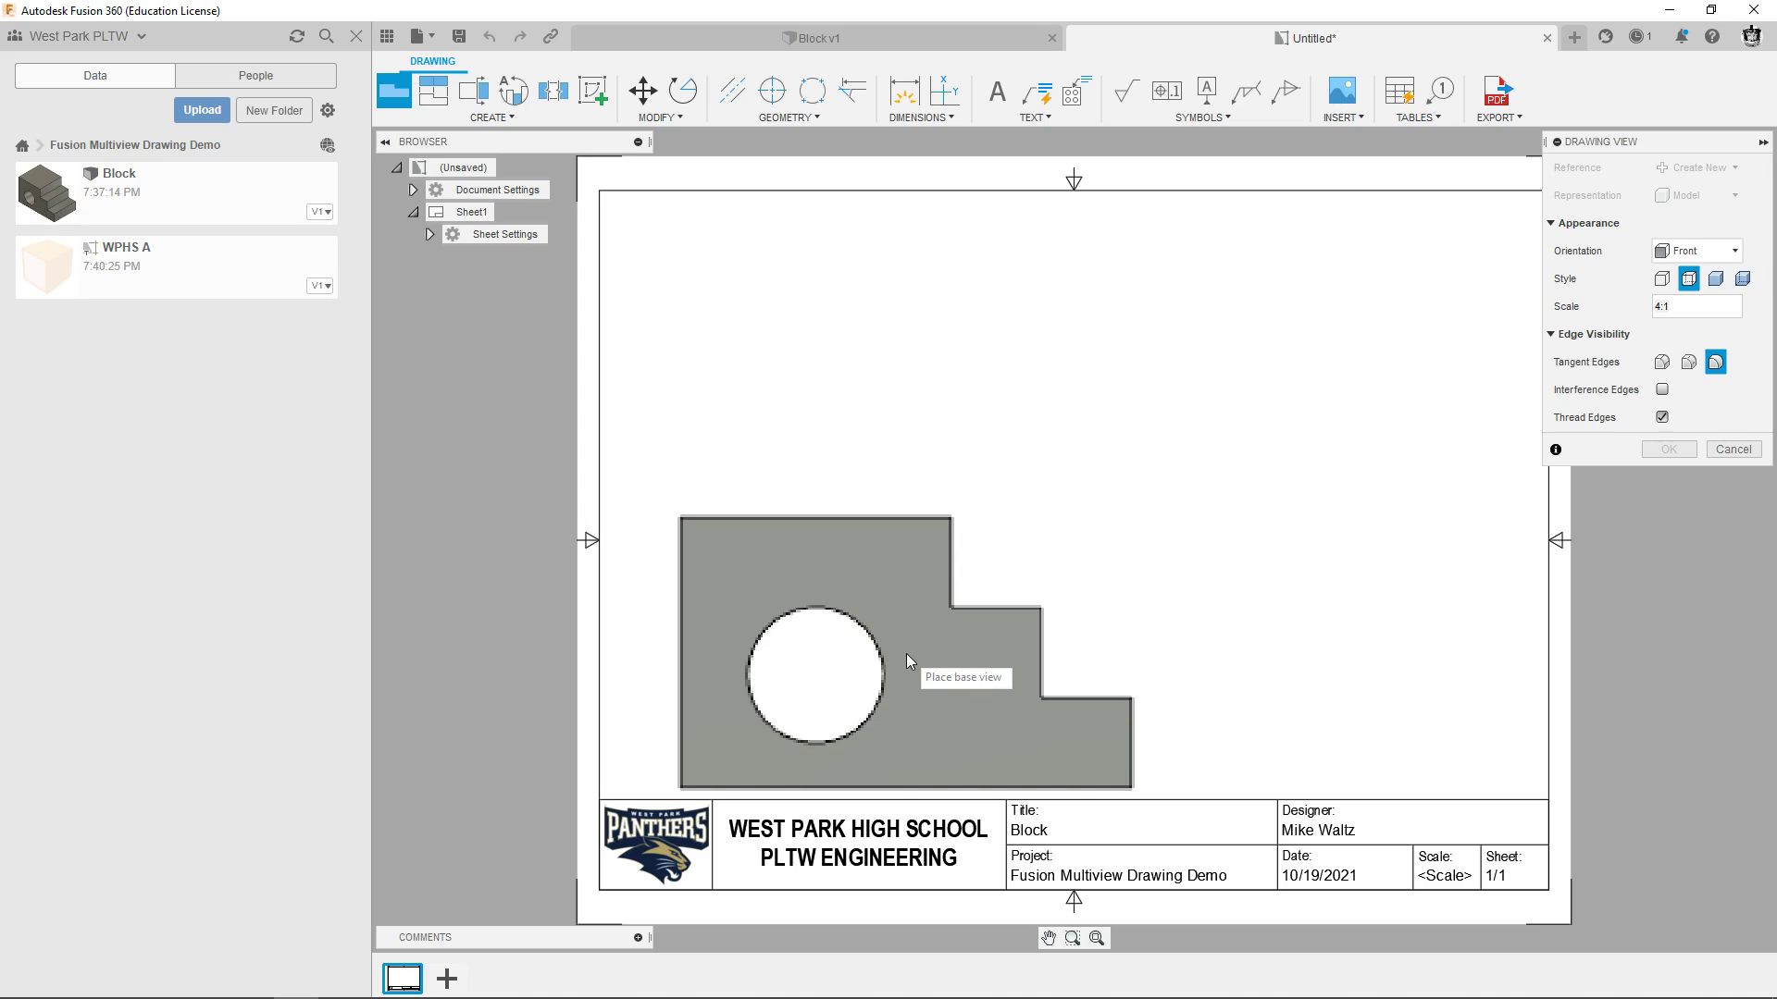
# Set the base view scale to 2:1 and place the front view in the lower-left area of the sheet.
pyautogui.click(1749, 307)
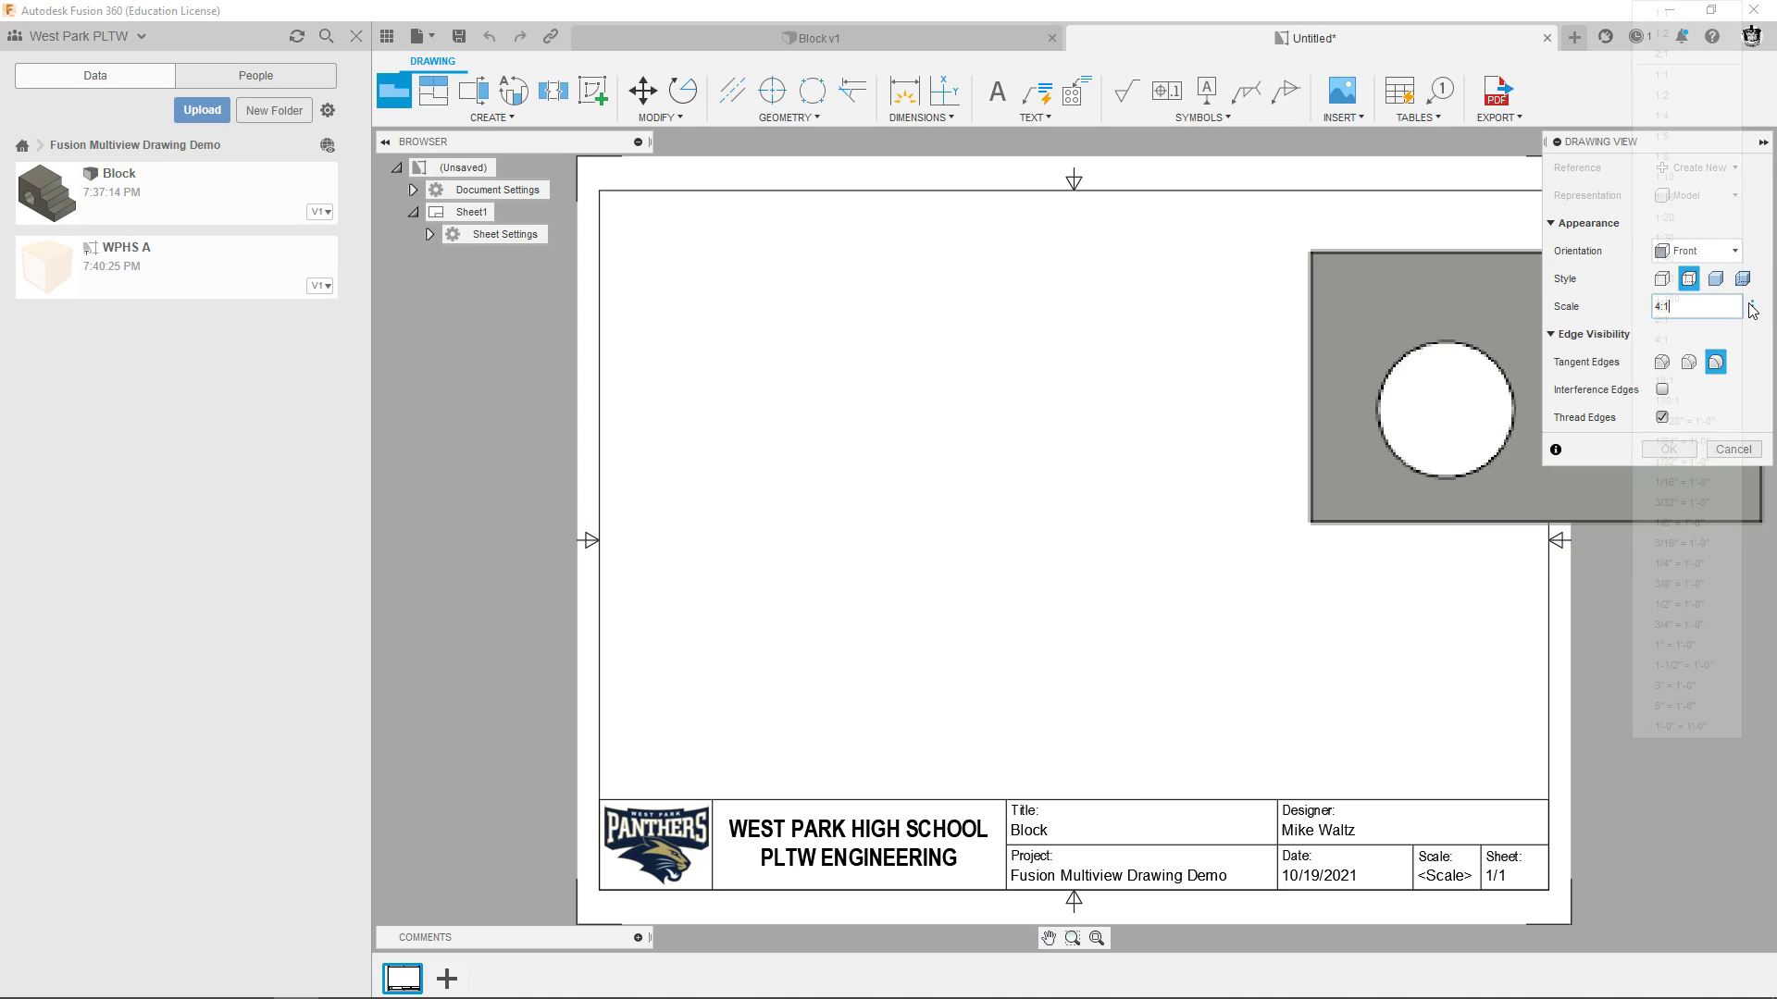
pyautogui.click(1681, 320)
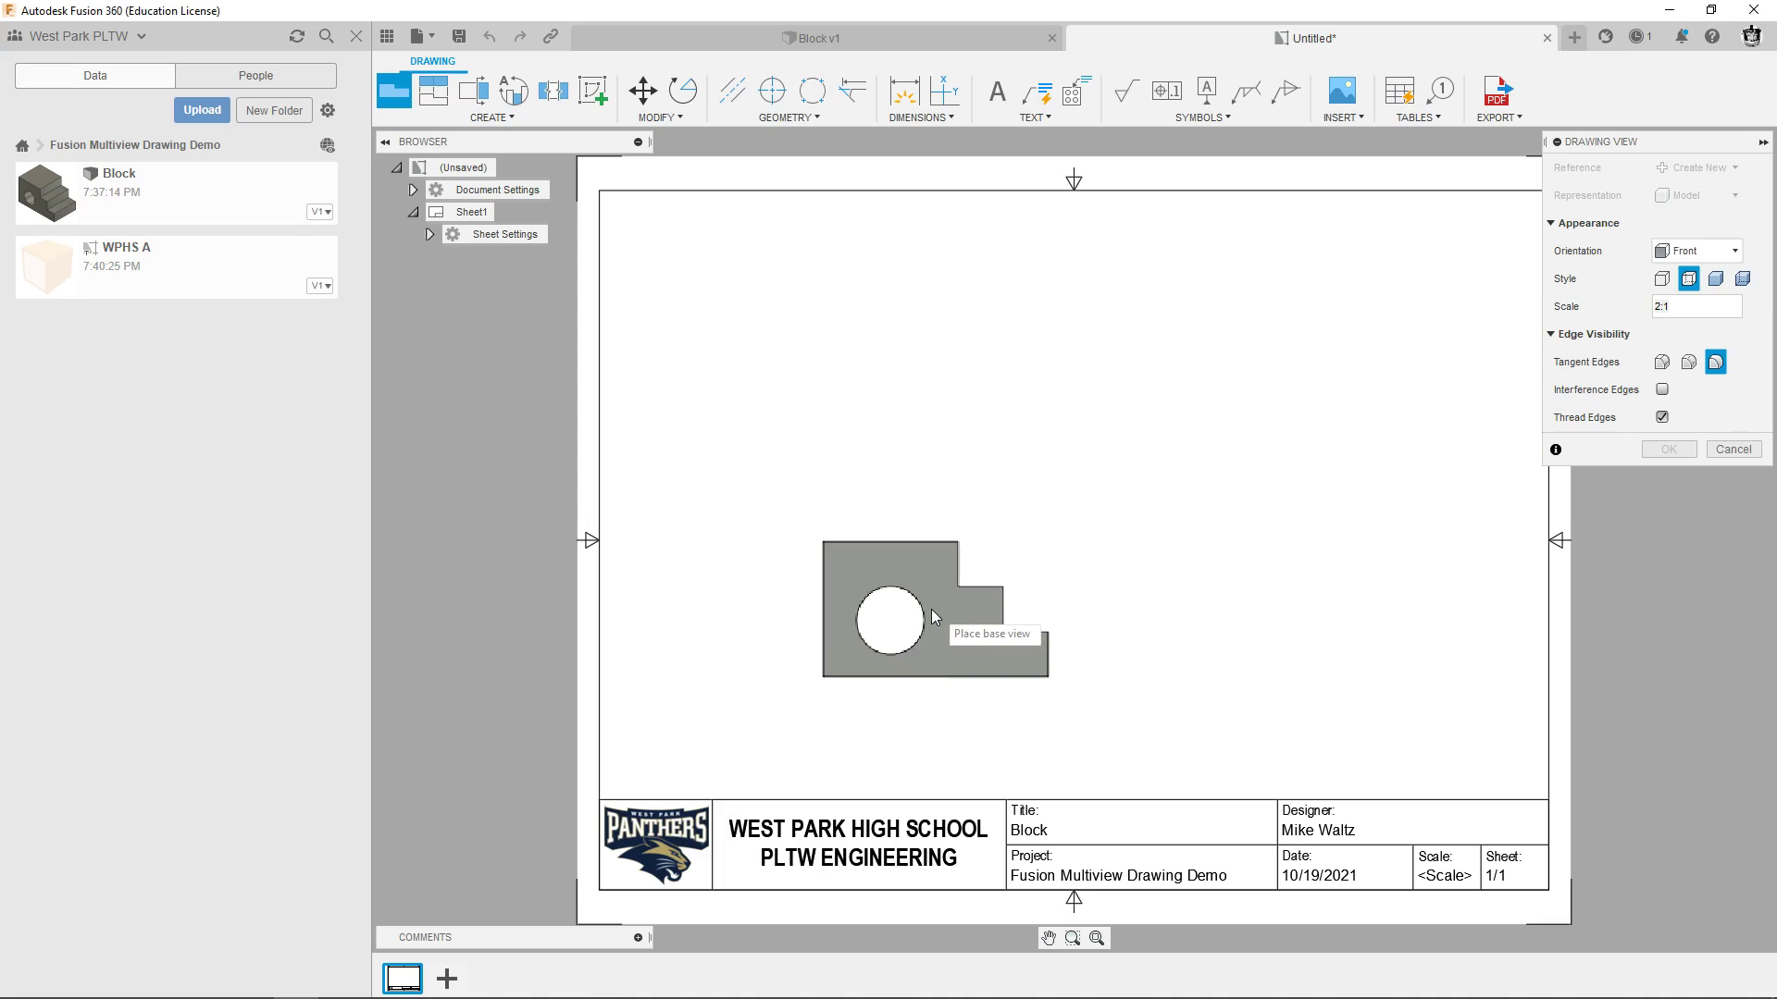
pyautogui.click(875, 640)
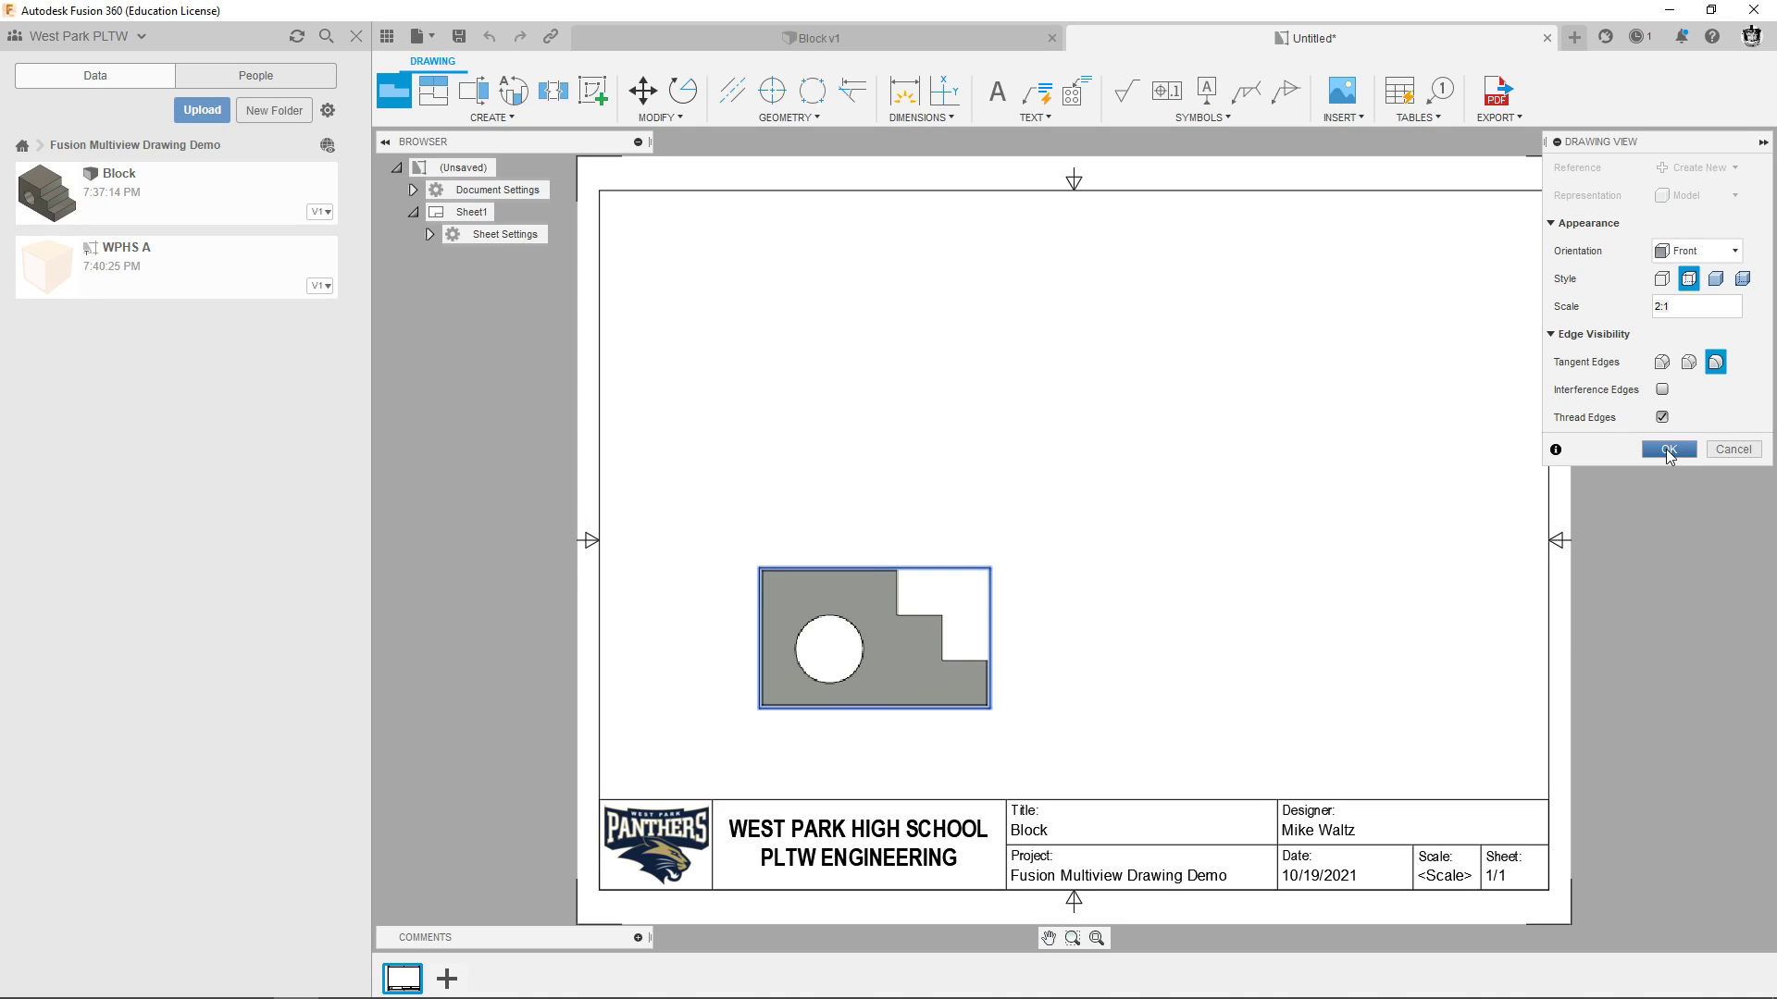
pyautogui.click(1667, 450)
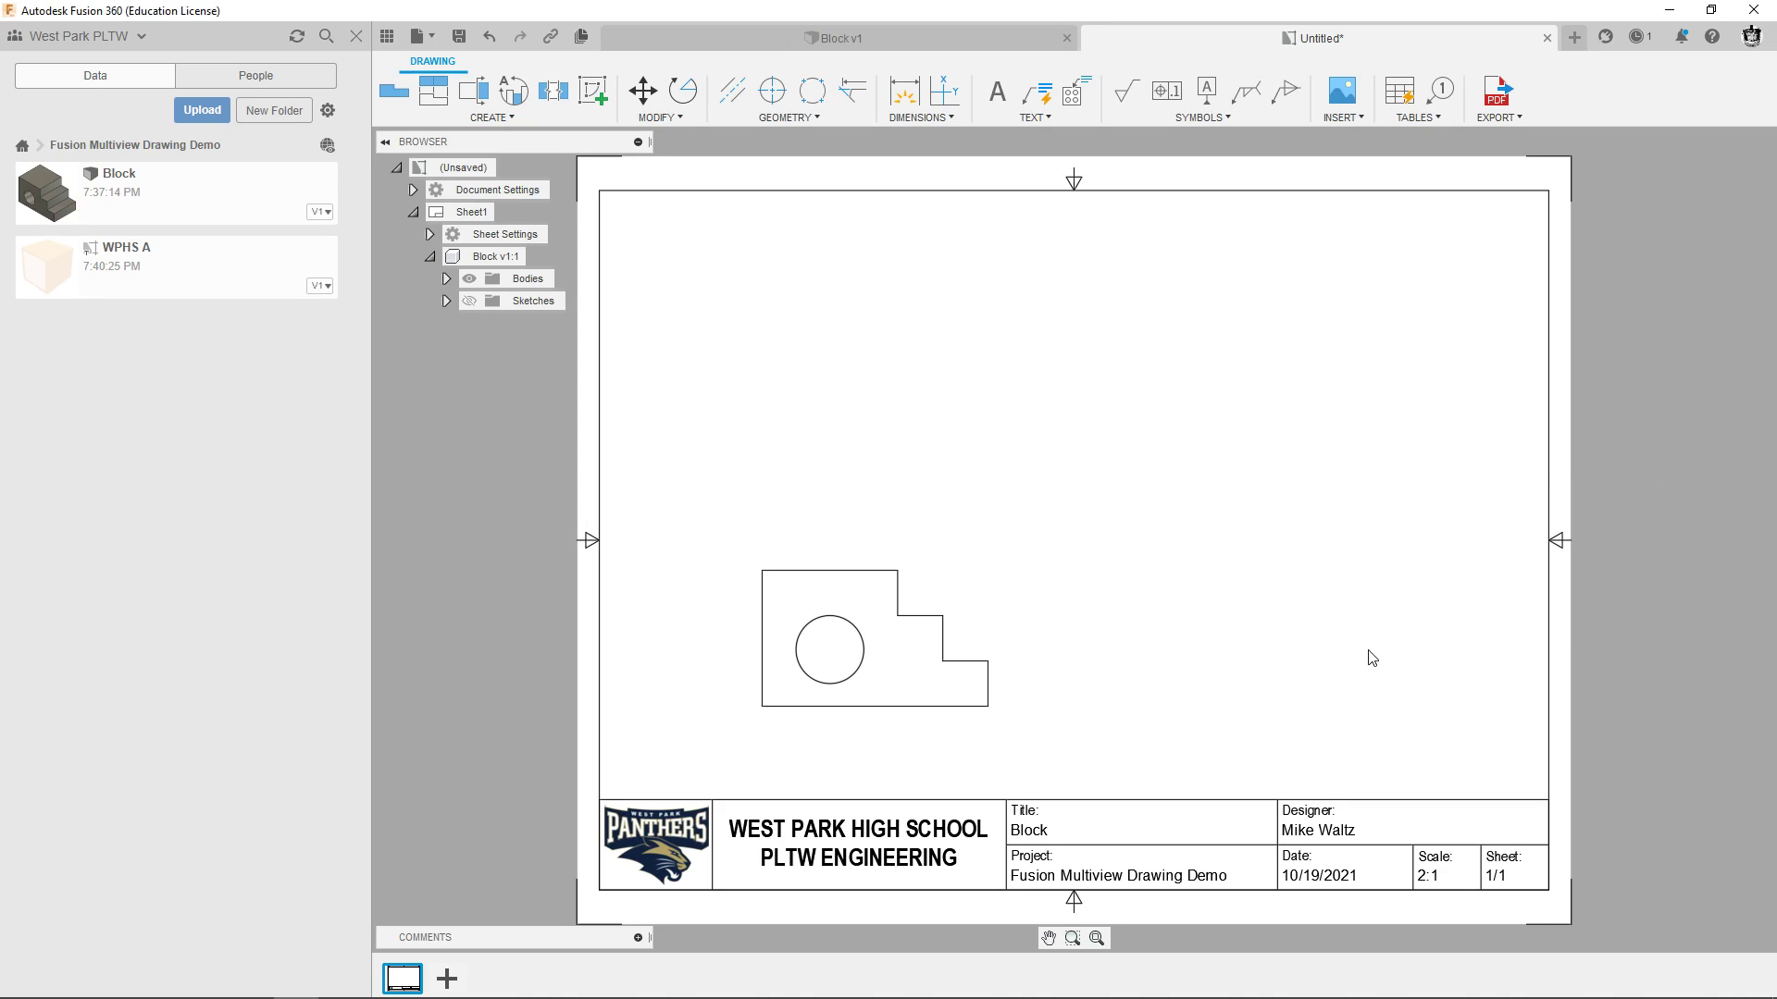
# Project a top view, a right-side view and an isometric view from the front view and place them on the sheet.
pyautogui.scroll(1, 1294, 748)
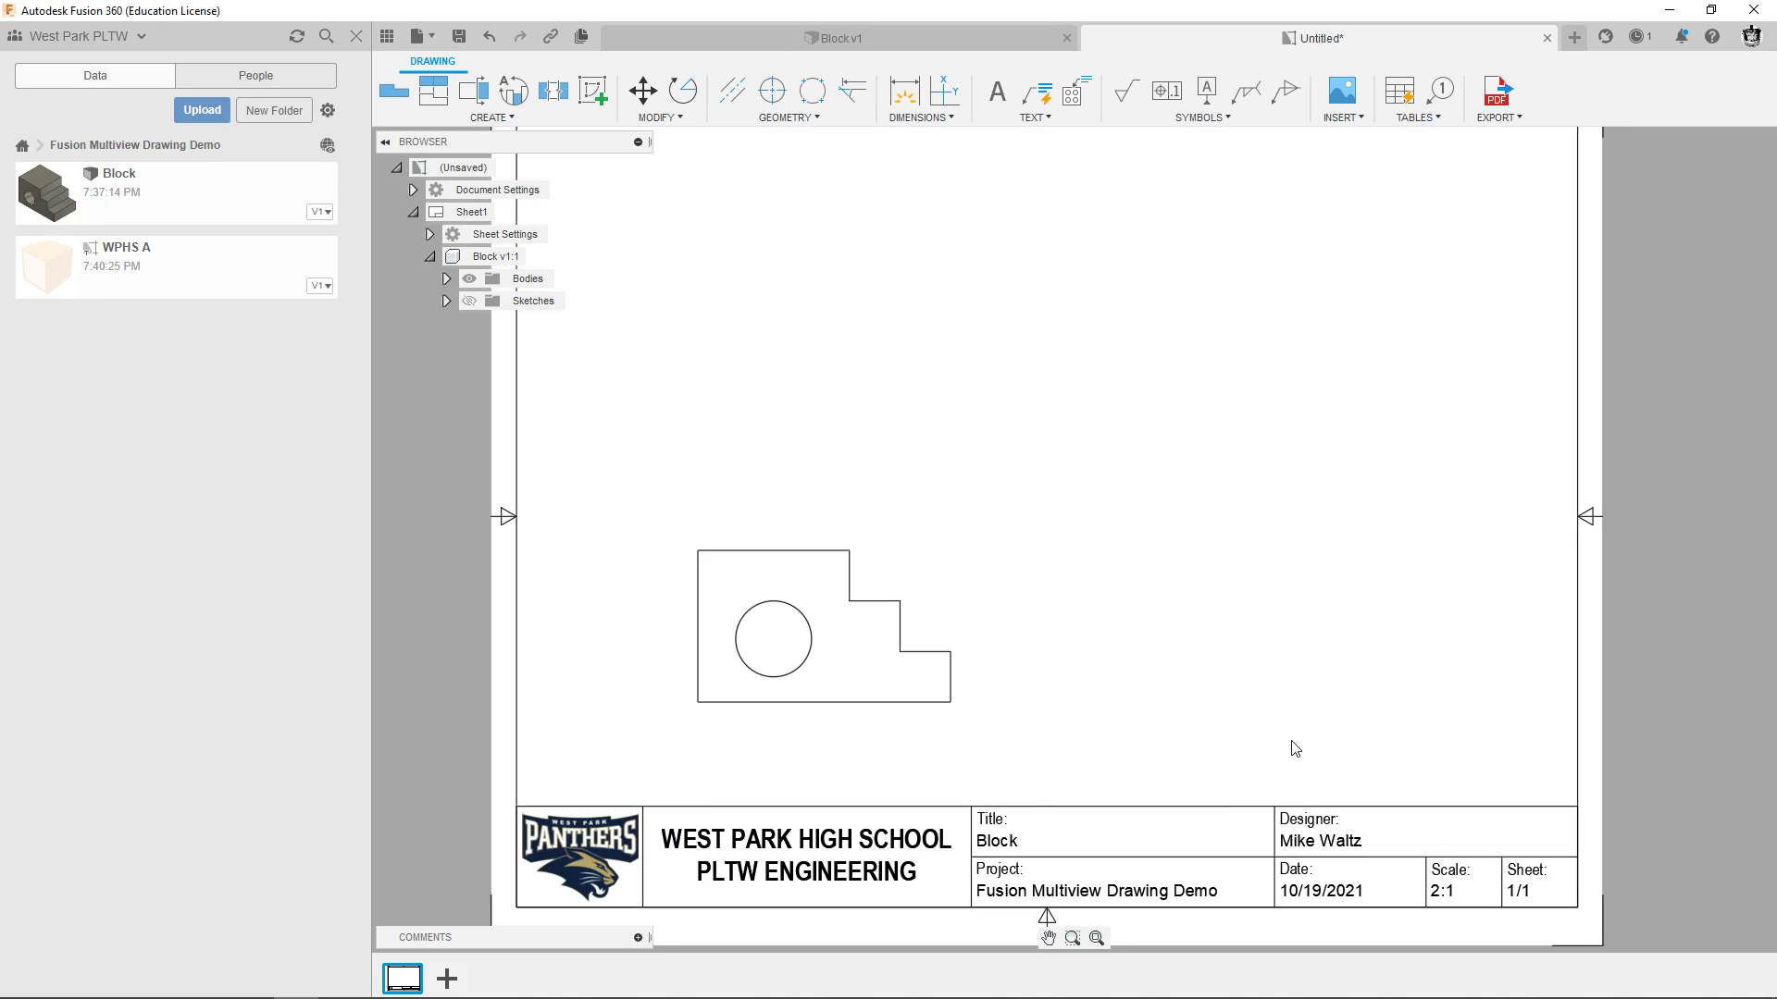
pyautogui.scroll(-1, 1294, 747)
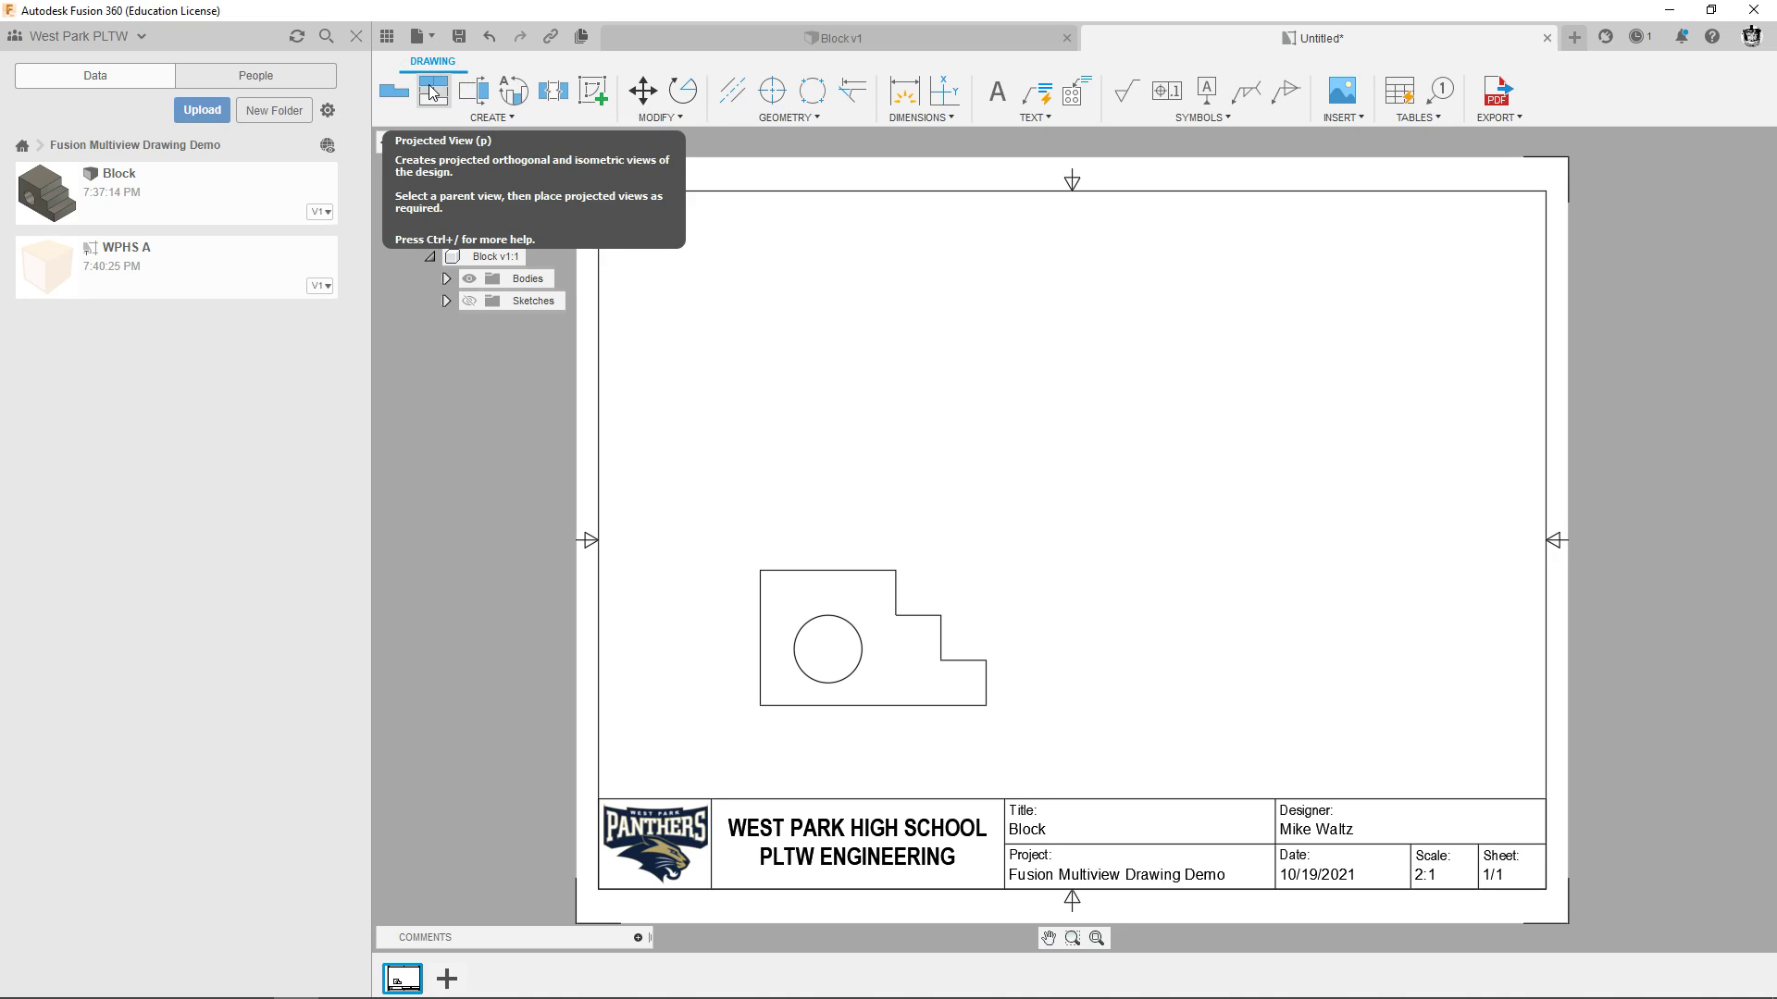
pyautogui.click(432, 92)
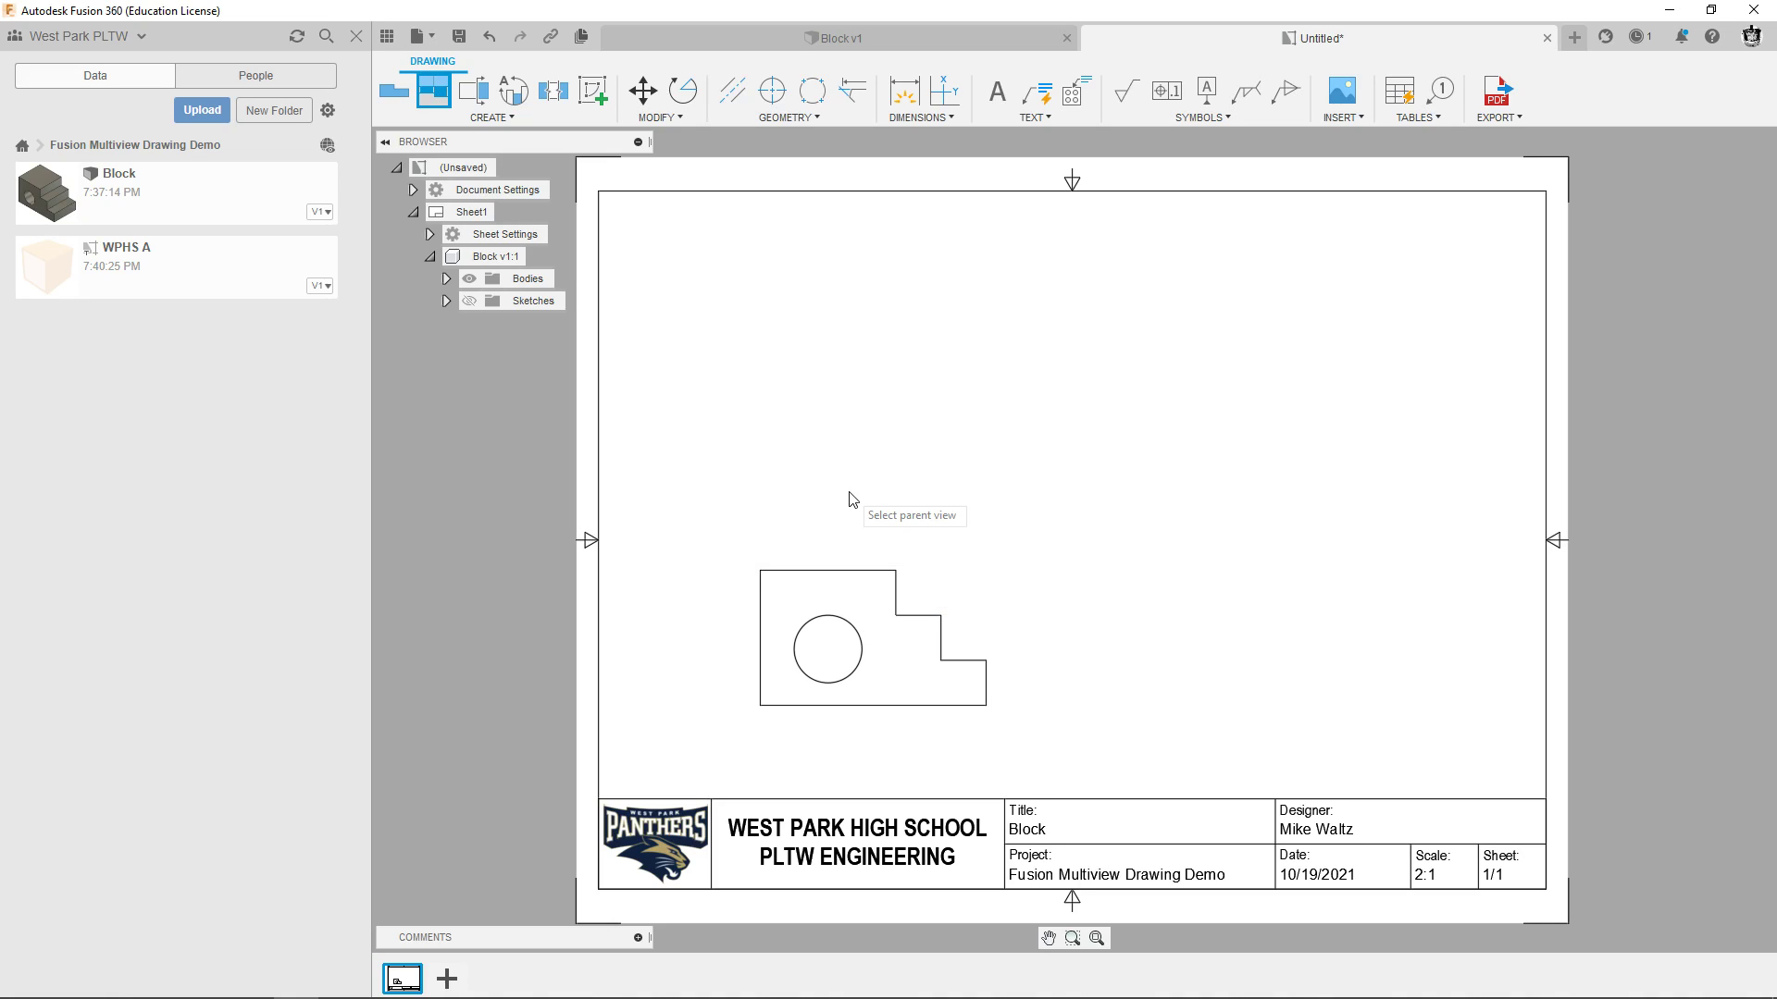
pyautogui.click(857, 602)
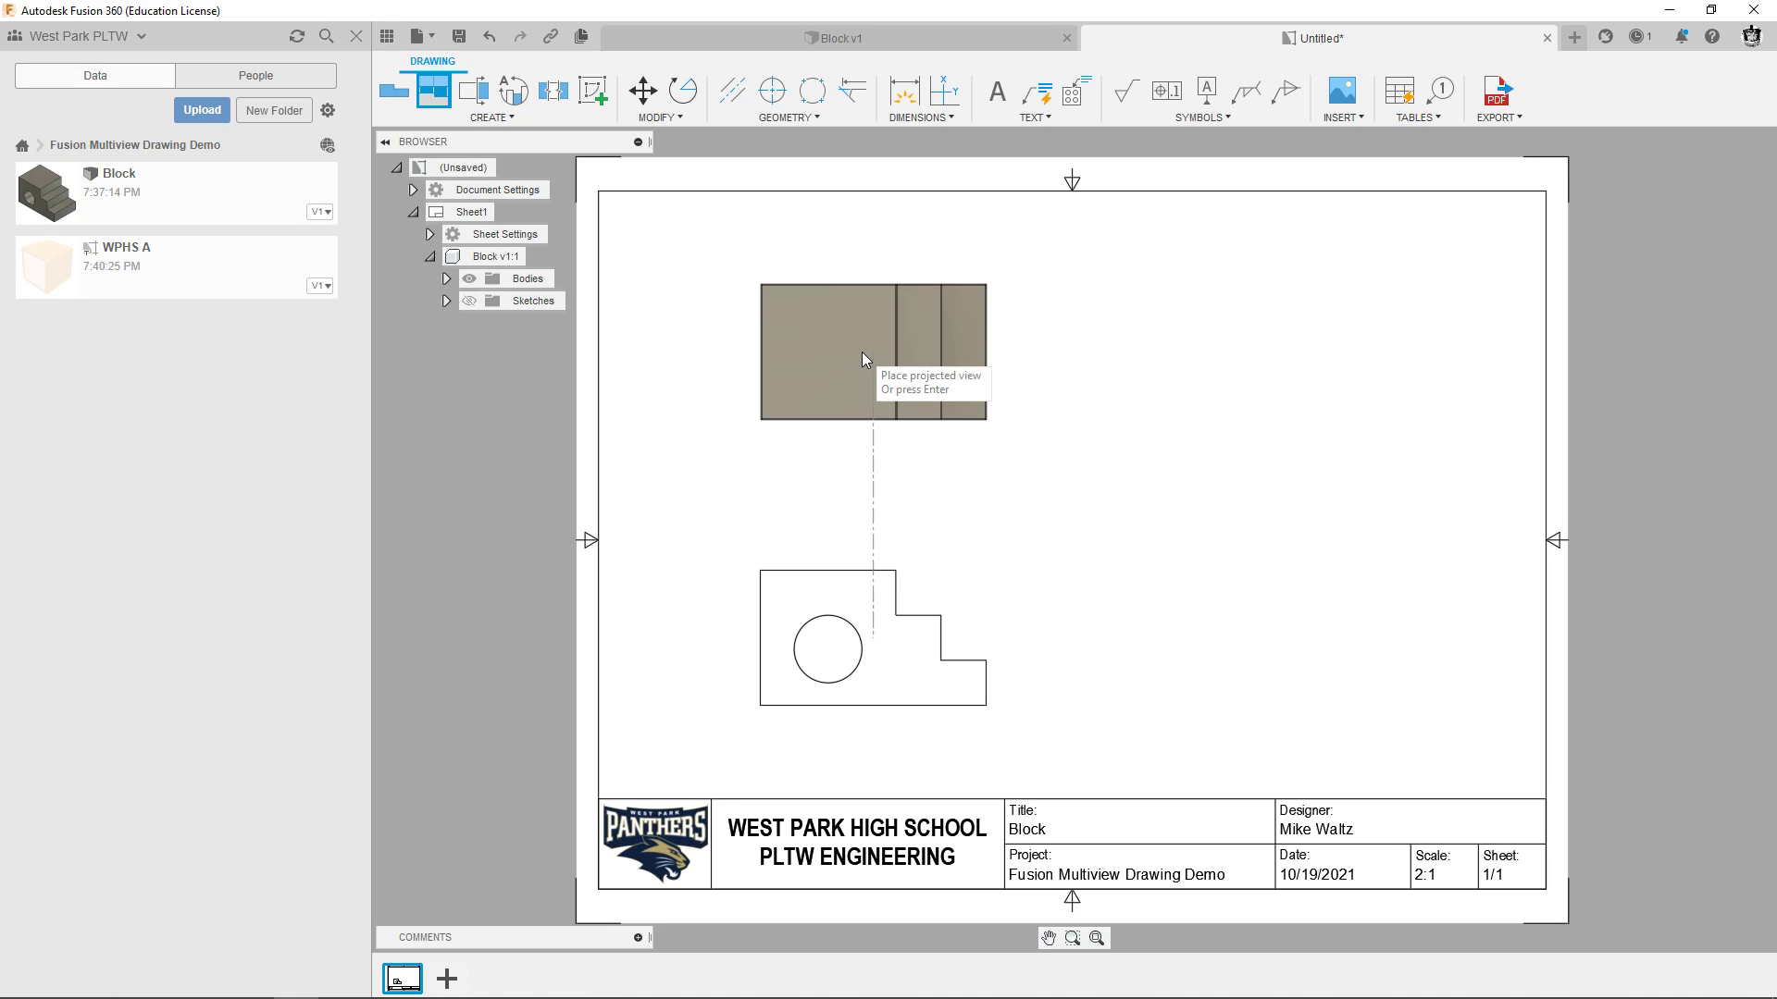
pyautogui.click(858, 353)
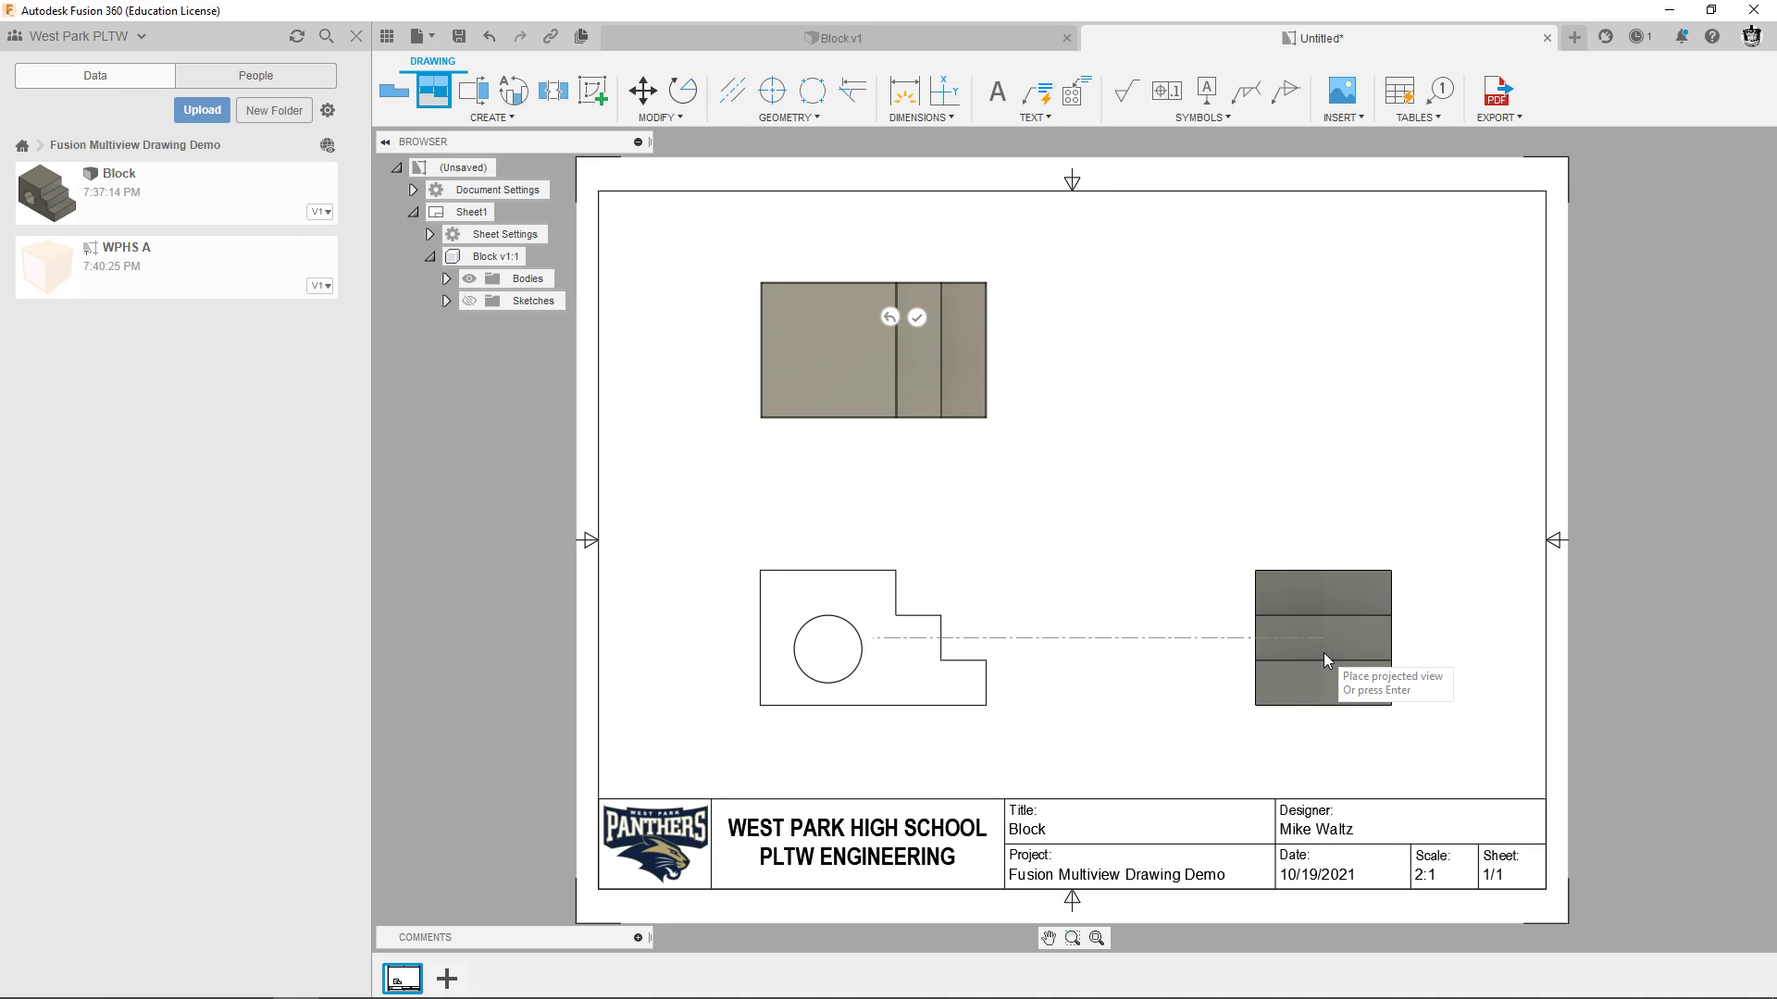
pyautogui.click(1322, 660)
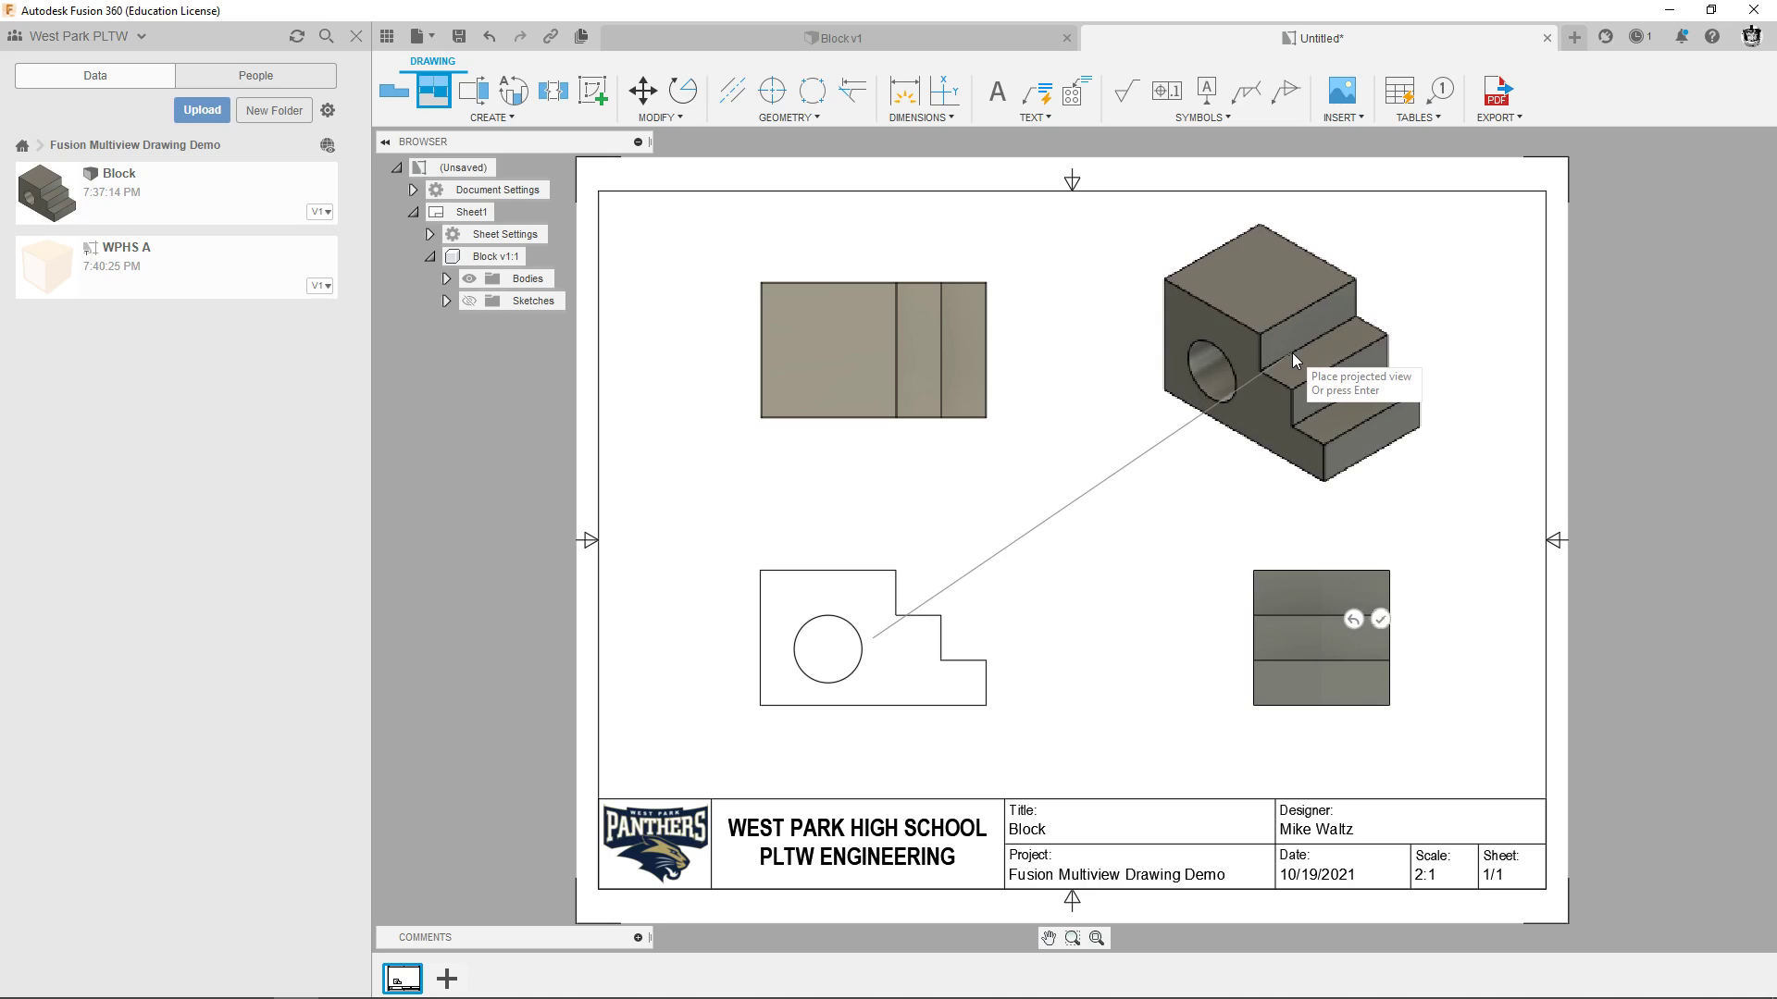
pyautogui.click(1292, 352)
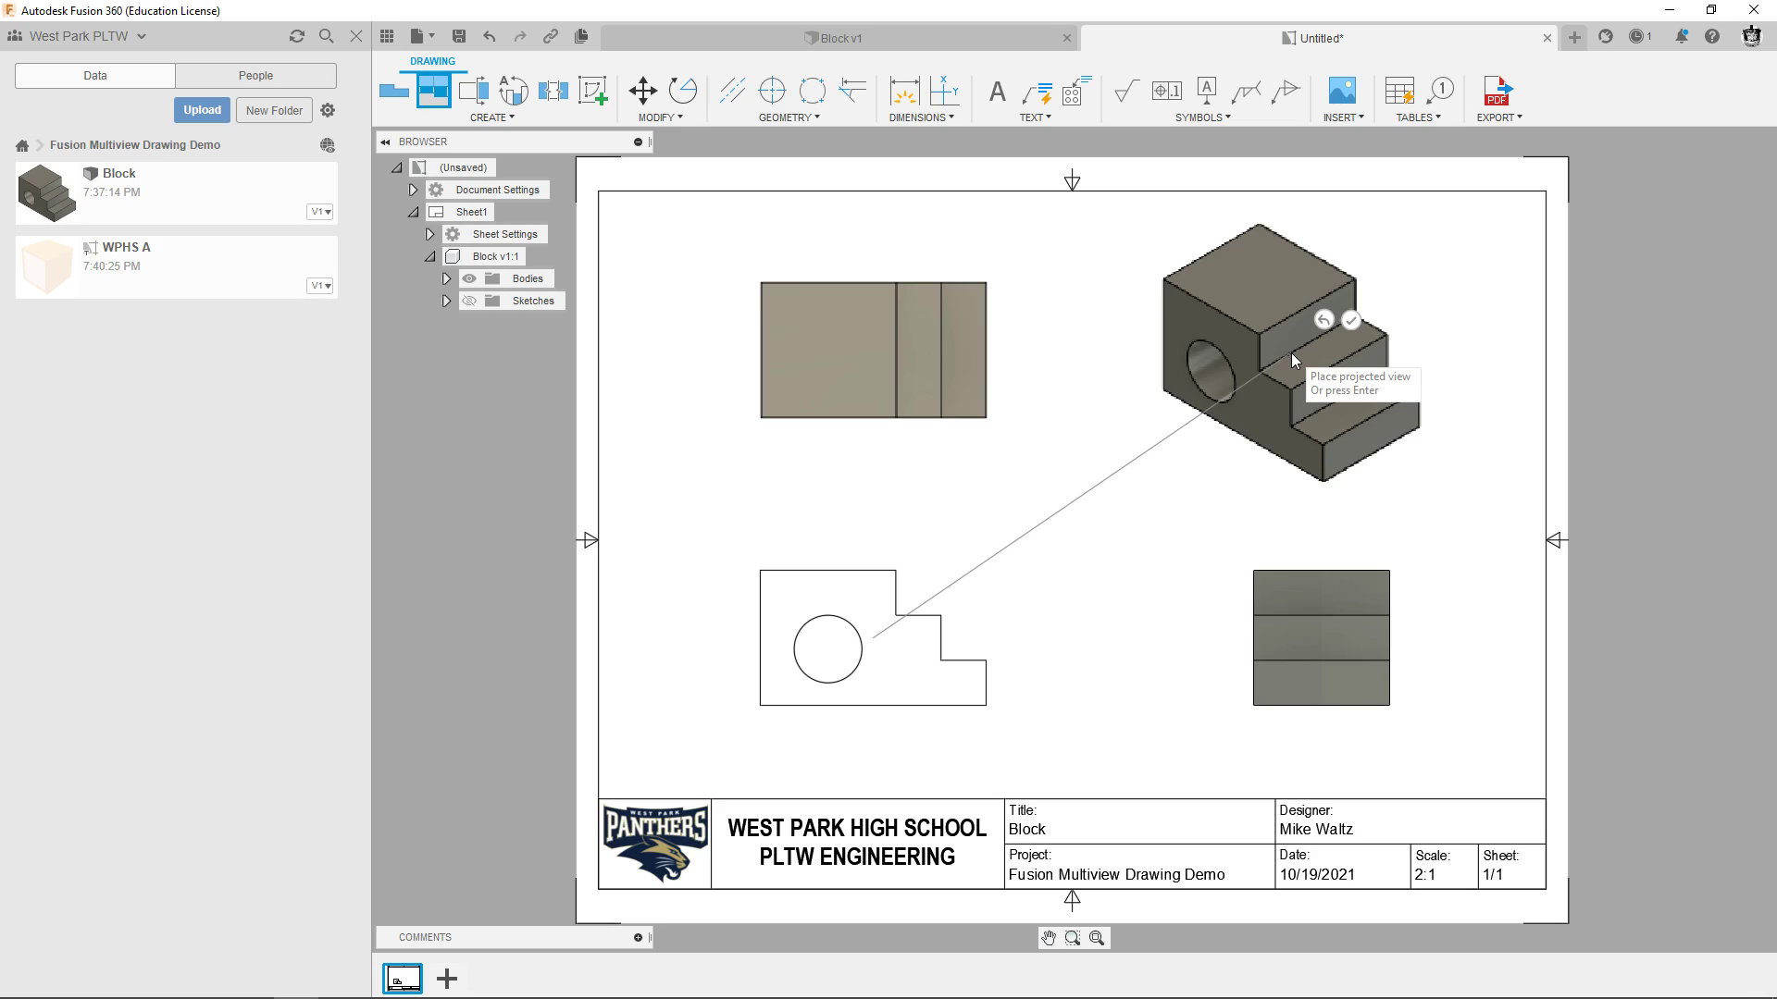
pyautogui.click(1351, 321)
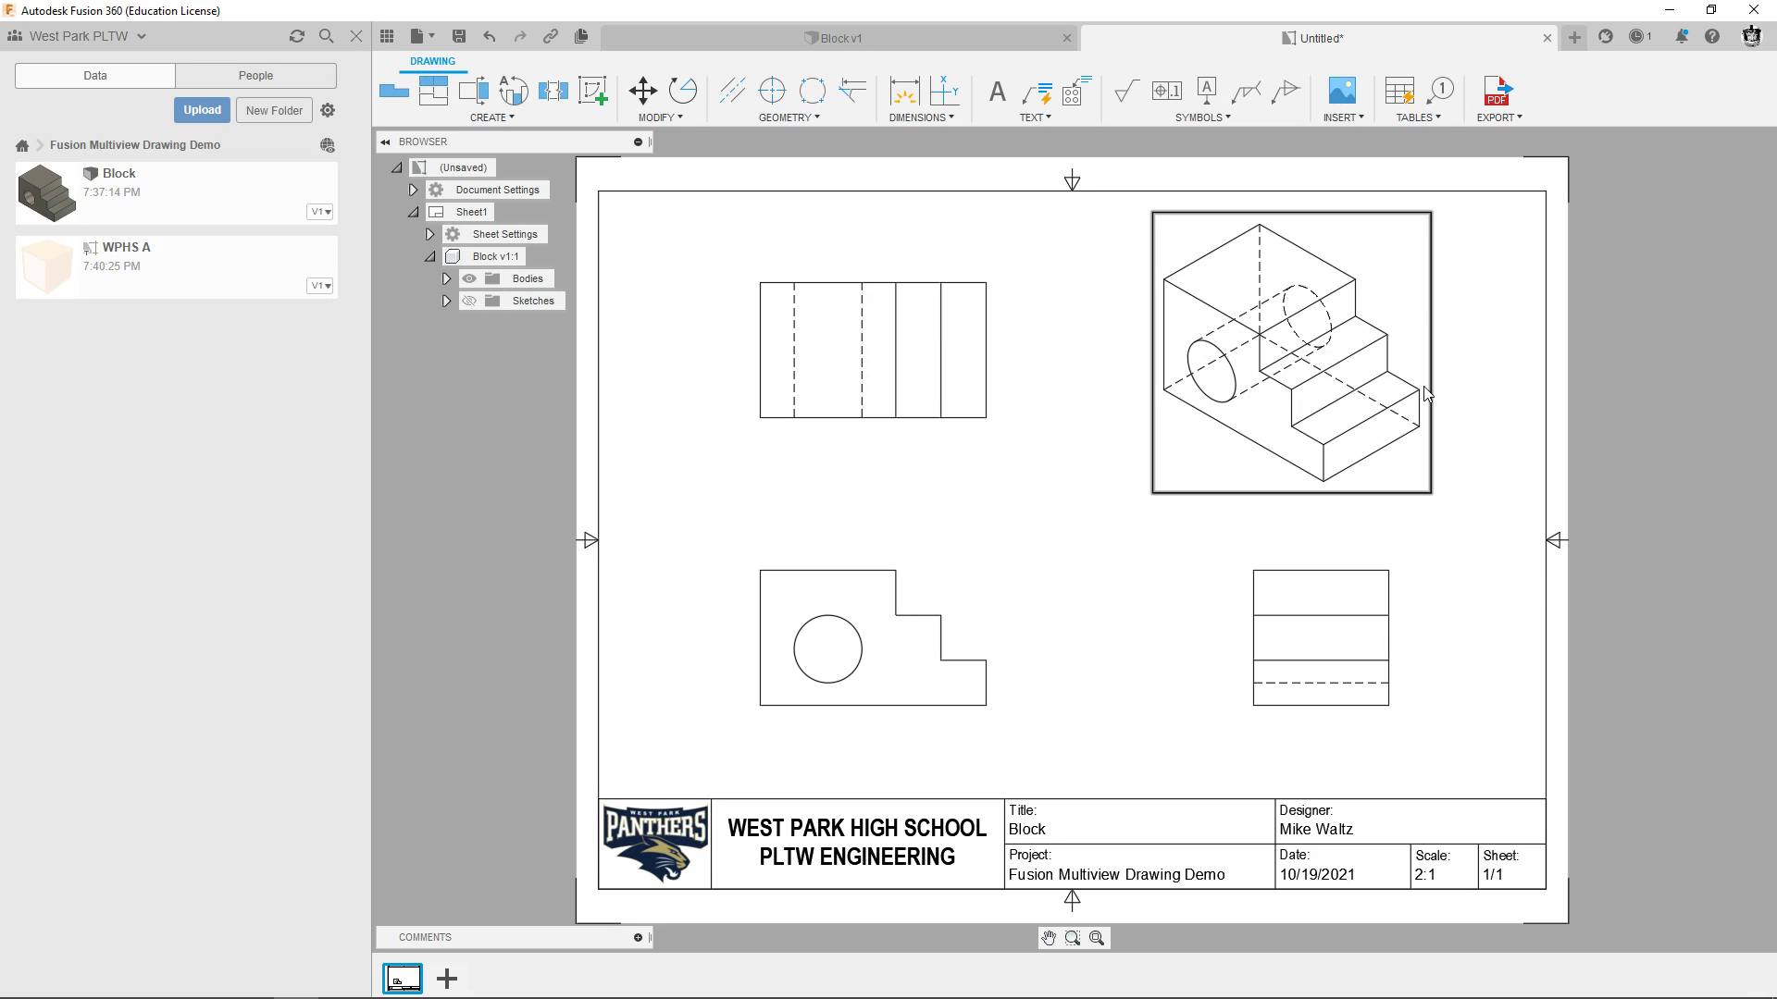
# Set the isometric view's style to Shaded.
pyautogui.scroll(2, 1510, 682)
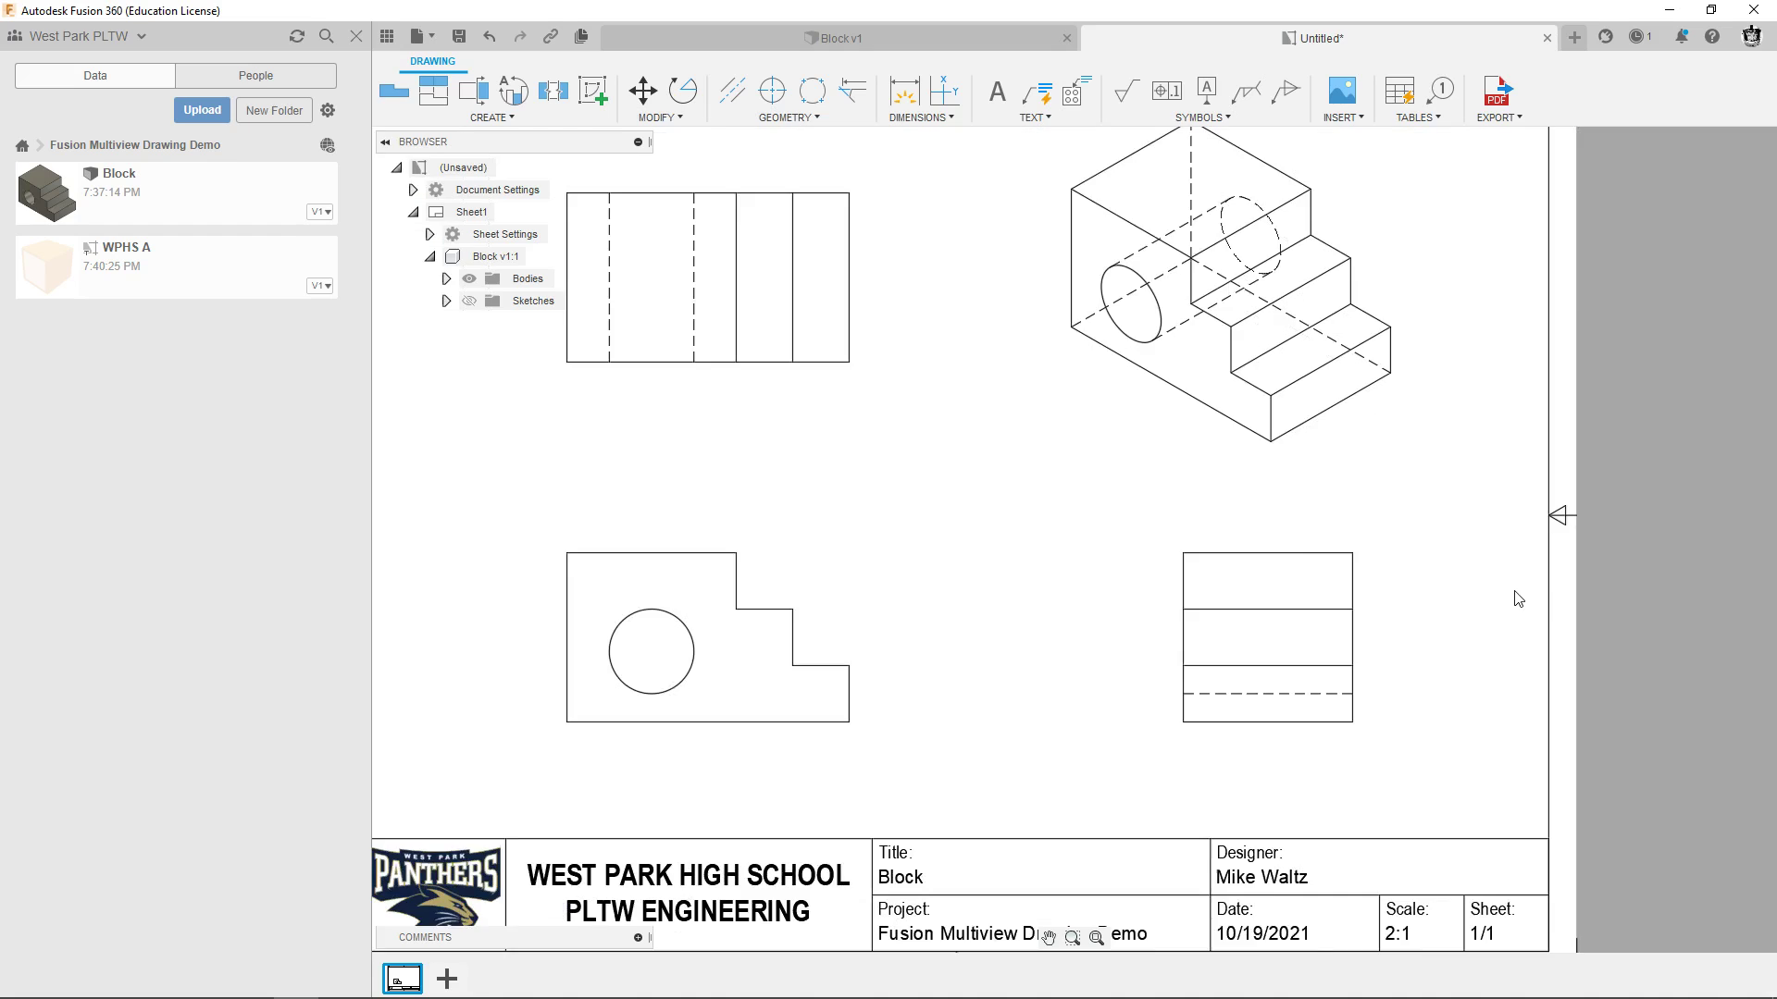
pyautogui.moveTo(1296, 542); pyautogui.dragTo(1393, 597, button='middle')
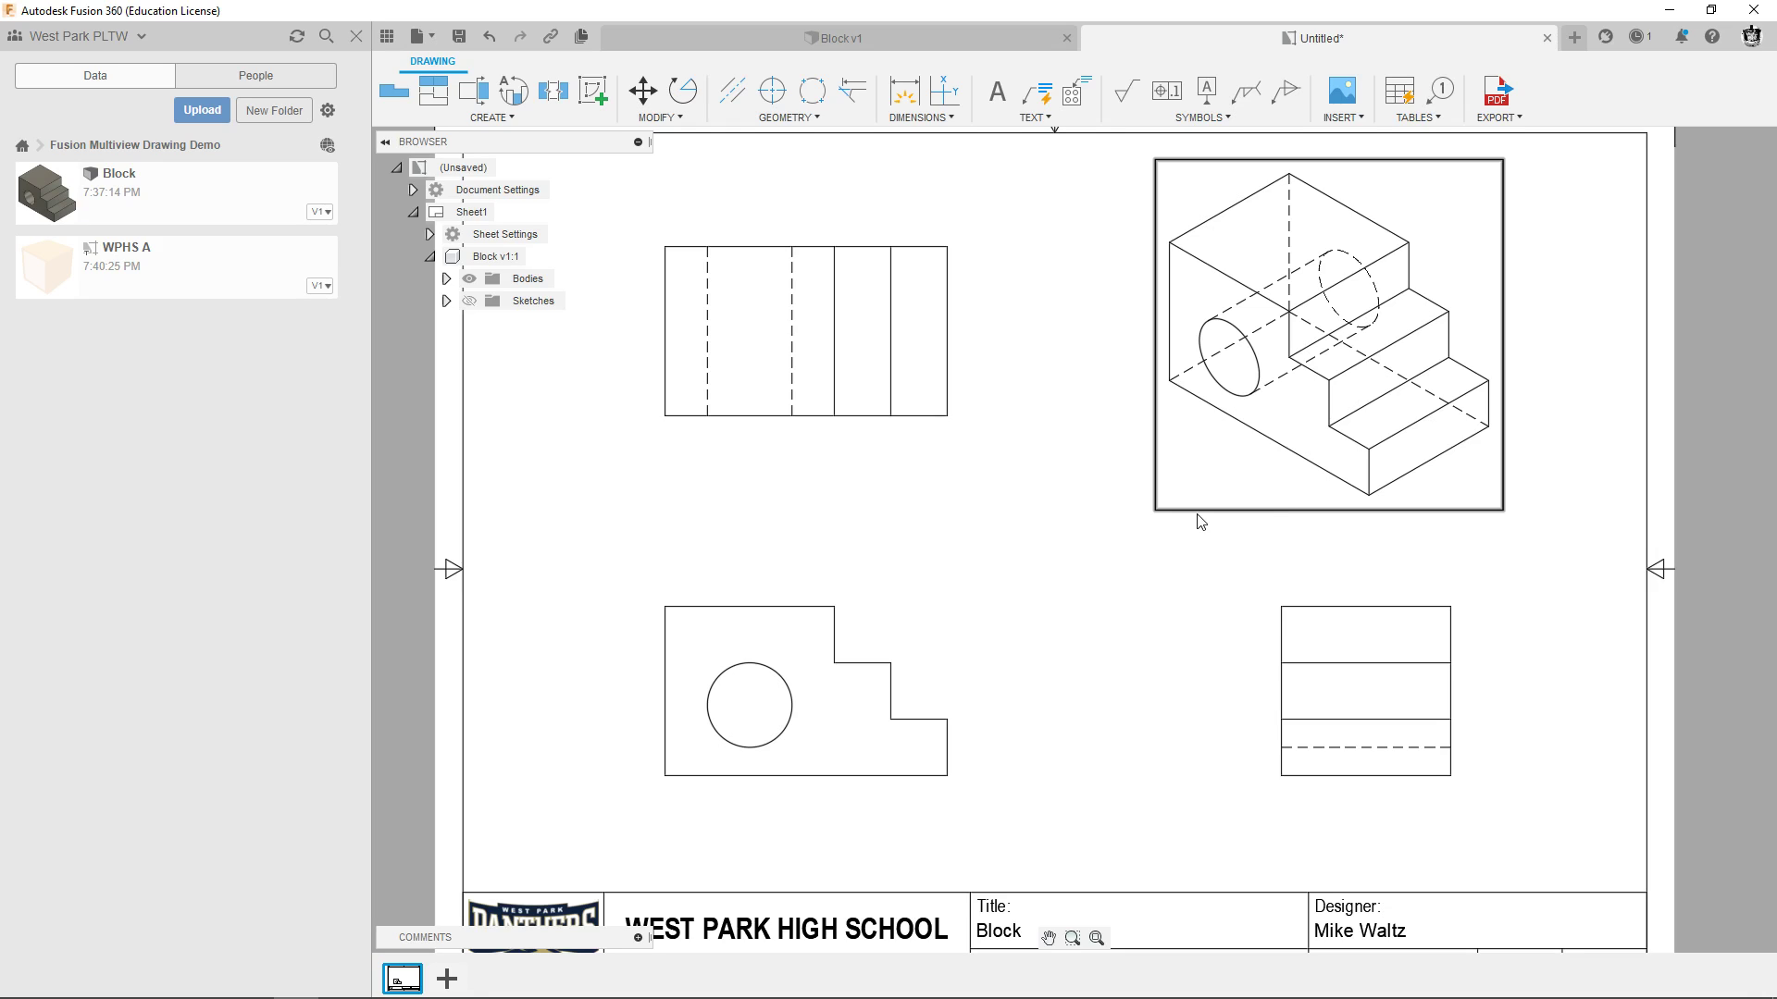
pyautogui.click(1297, 428)
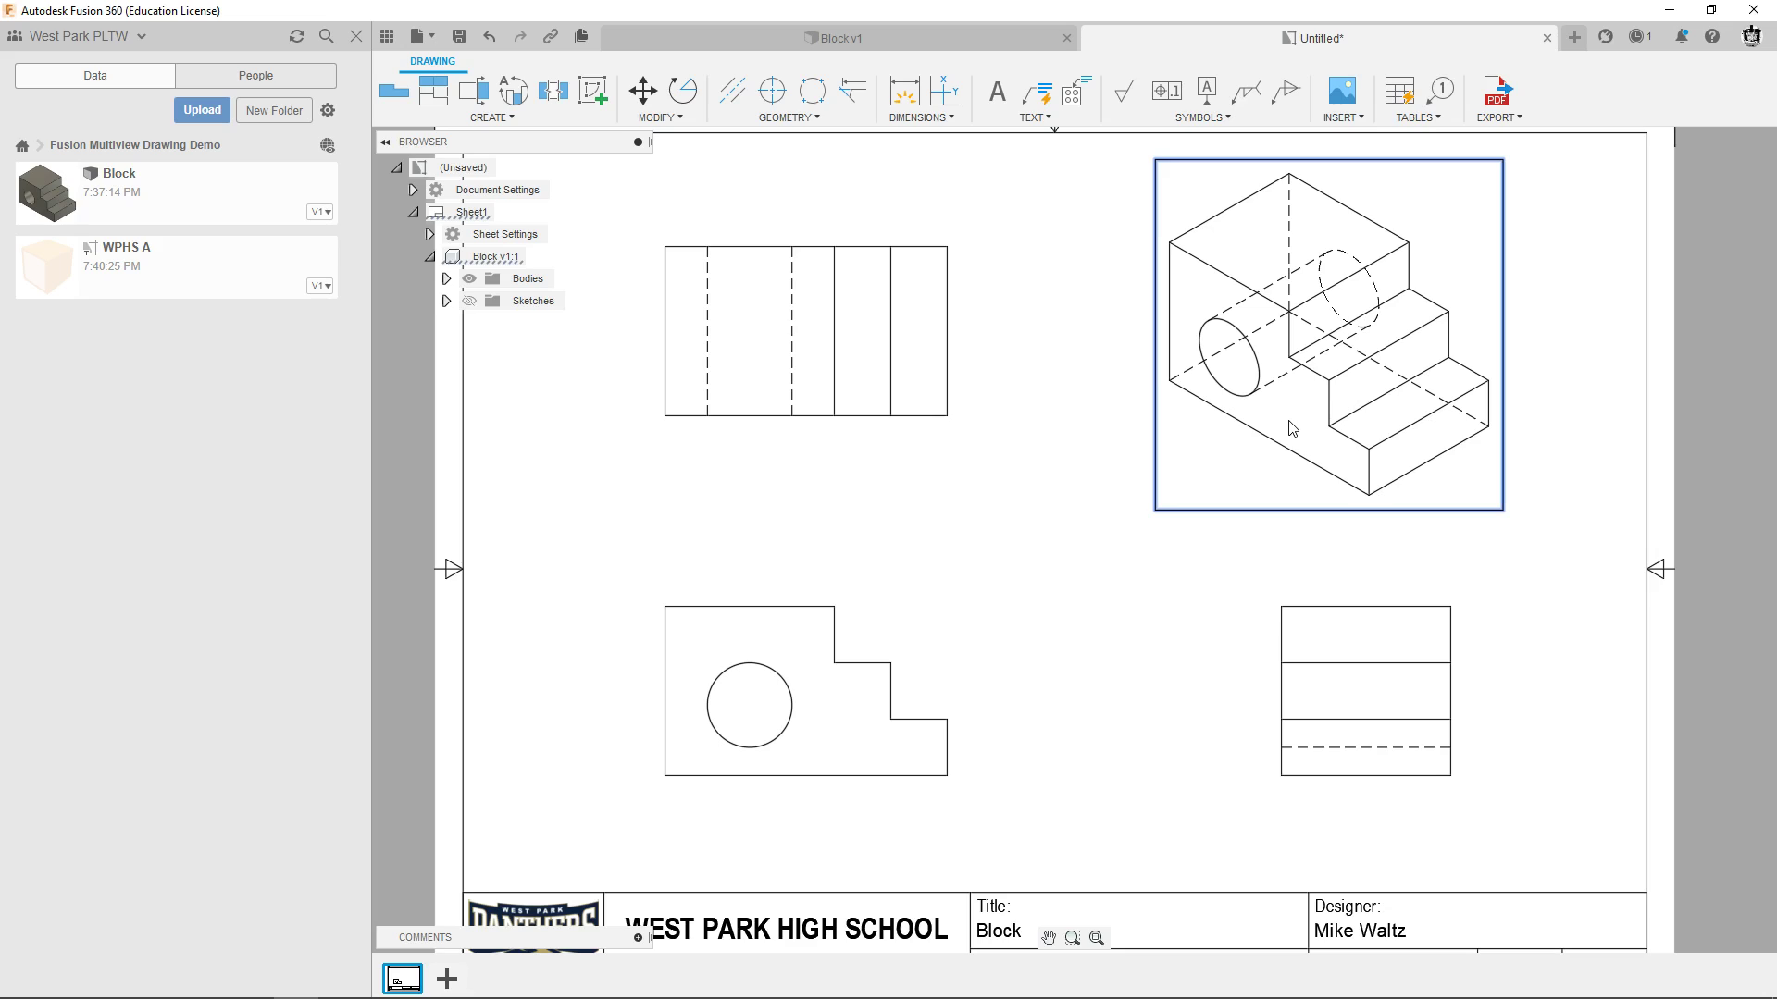
pyautogui.doubleClick(1293, 428)
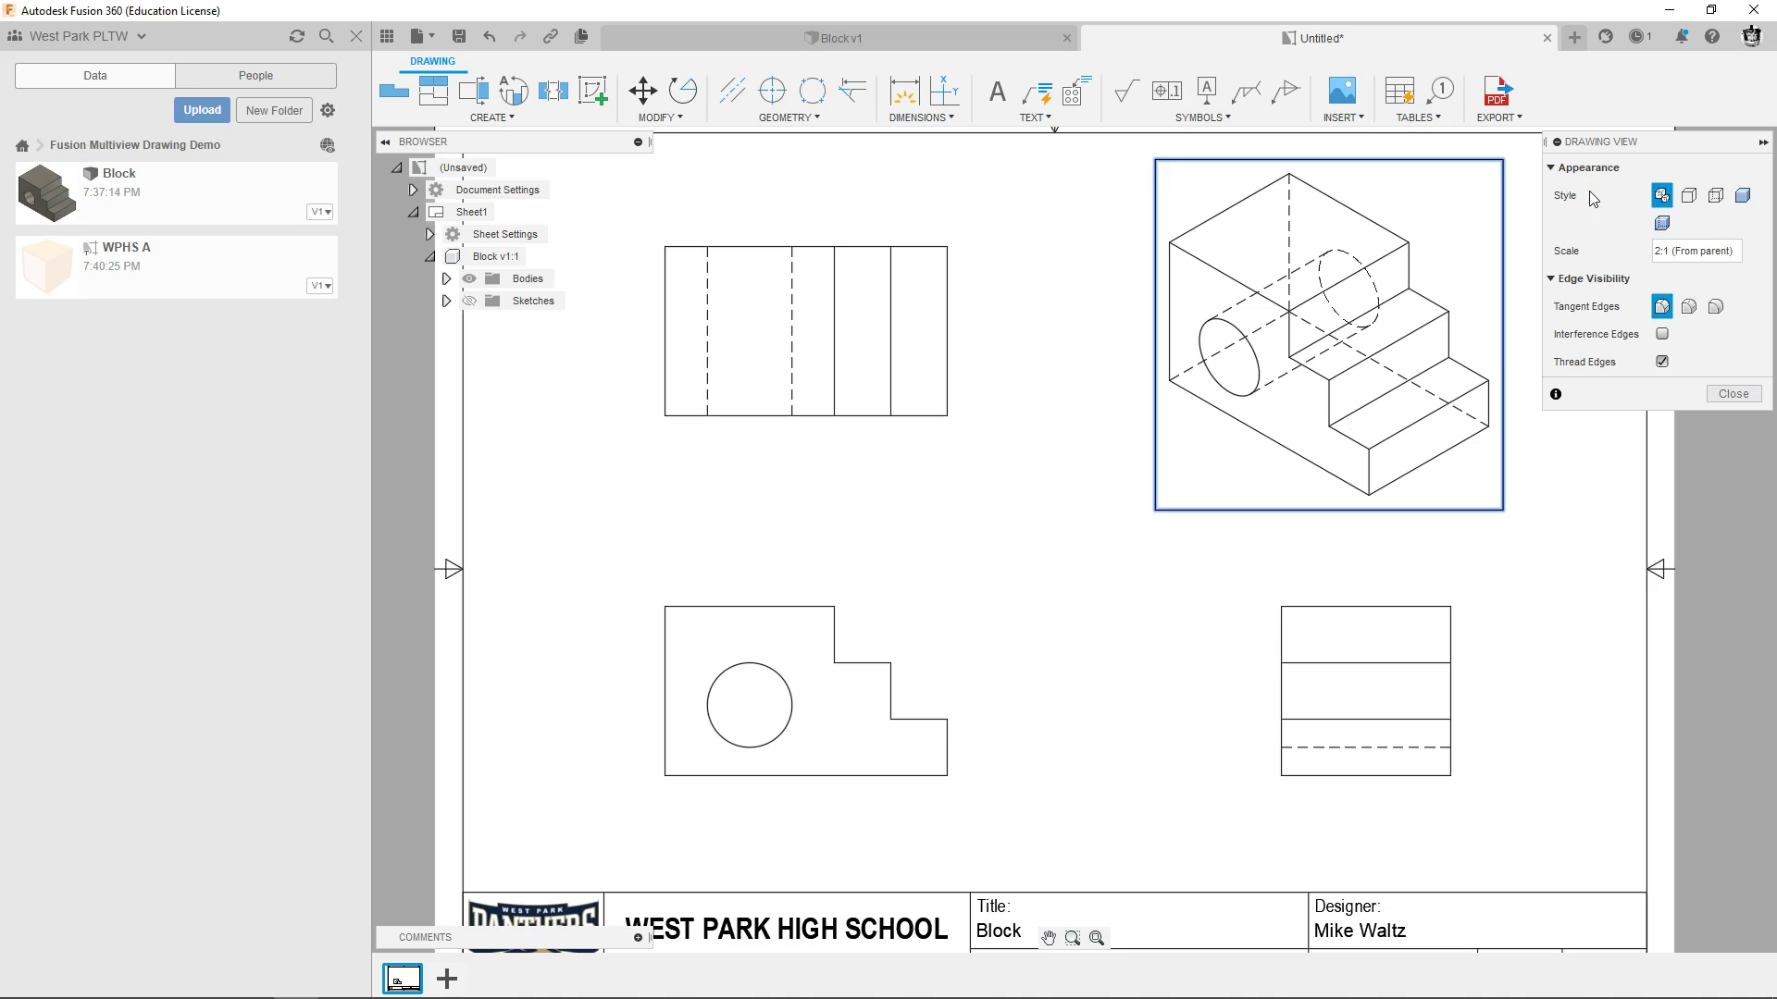
pyautogui.click(1746, 198)
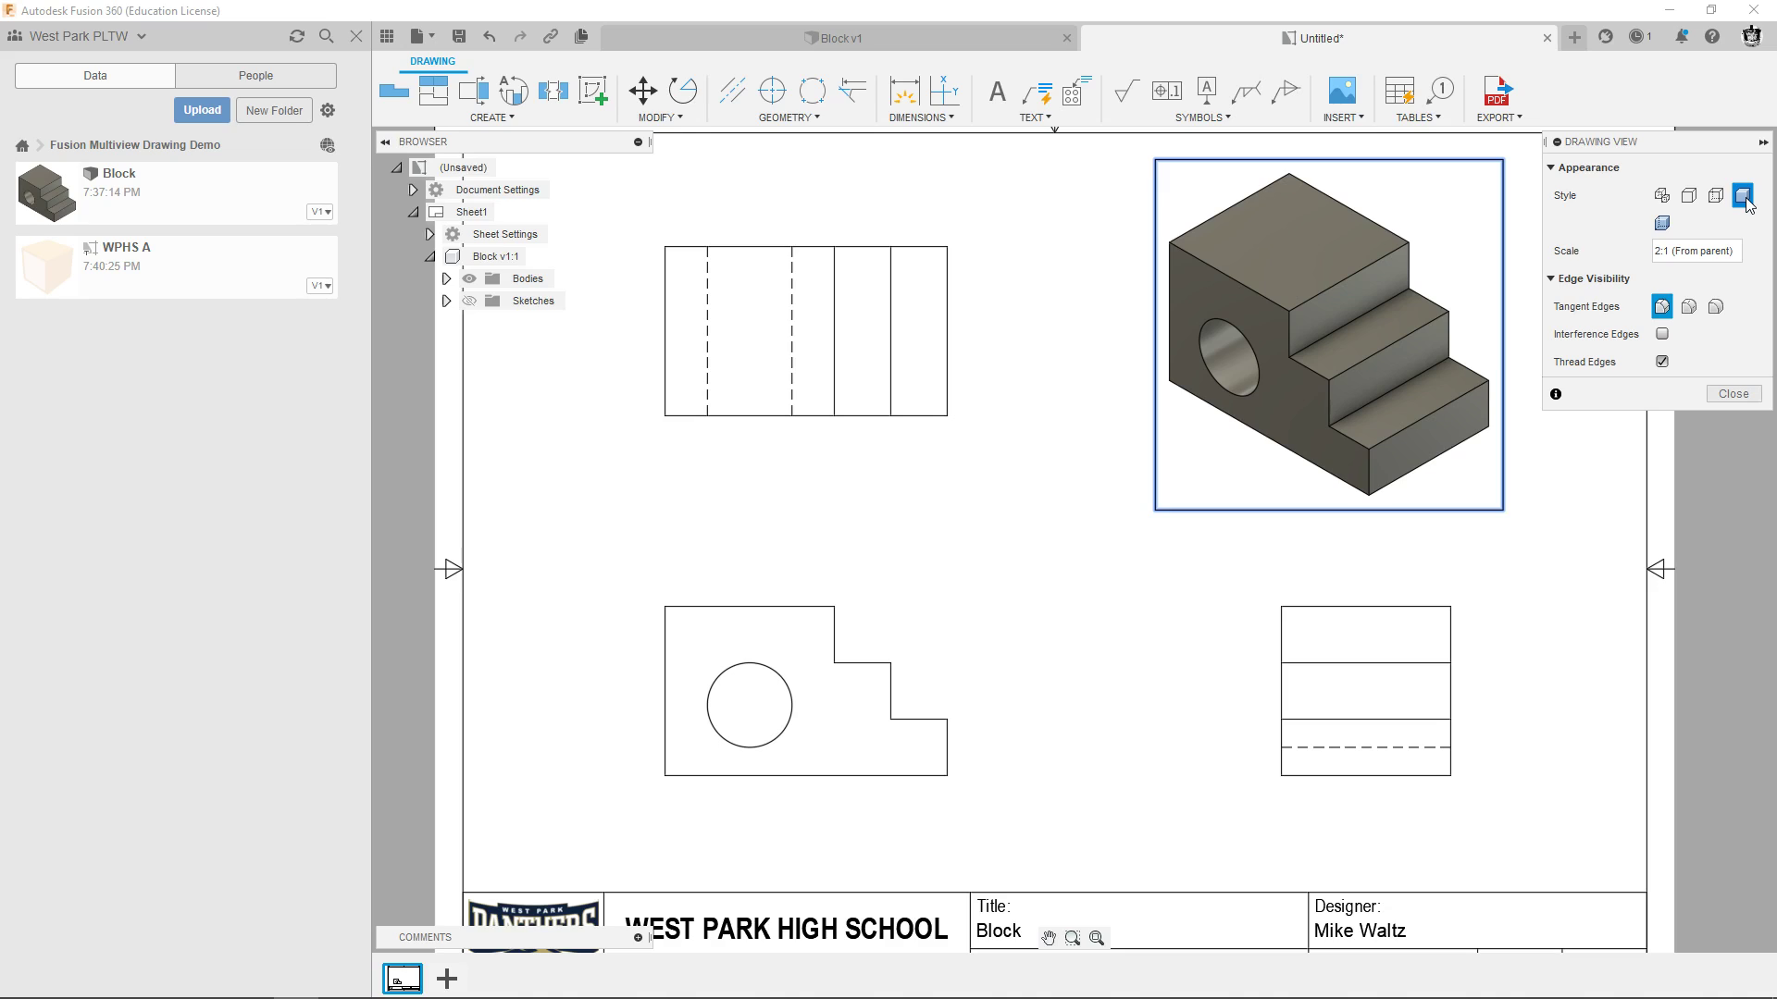
pyautogui.click(1732, 396)
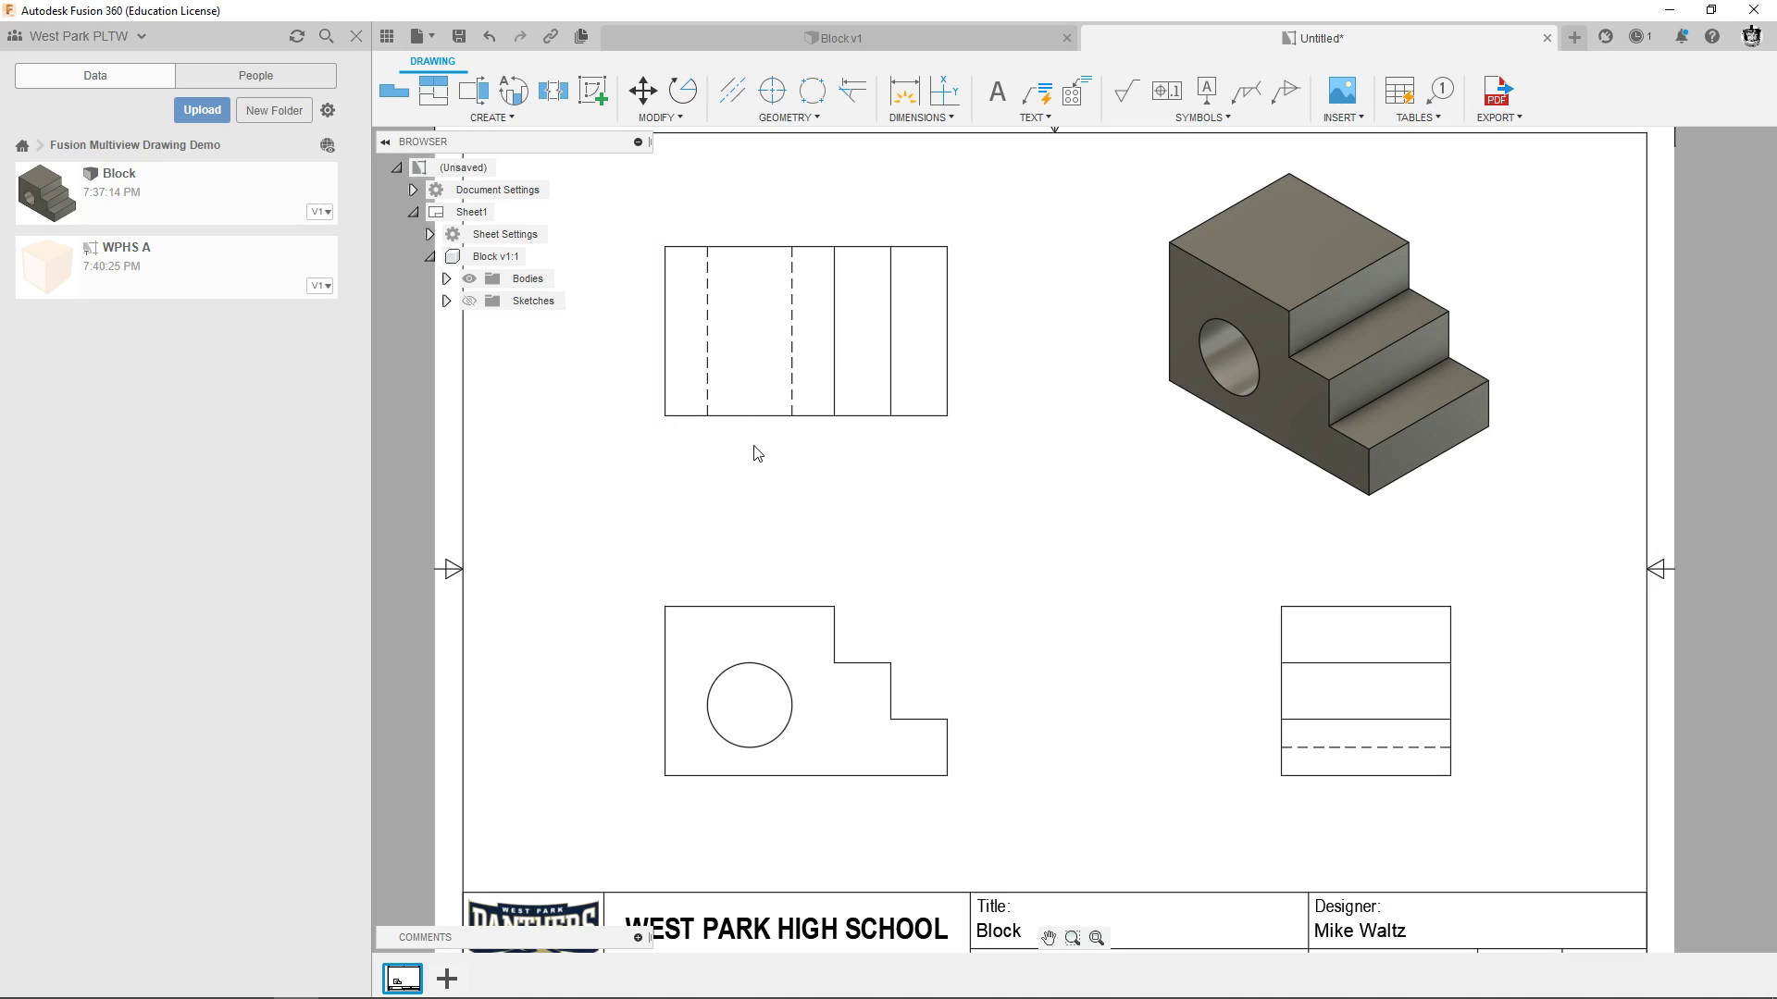
# Add a centerline between the hole's two hidden edges in the top view.
pyautogui.click(732, 93)
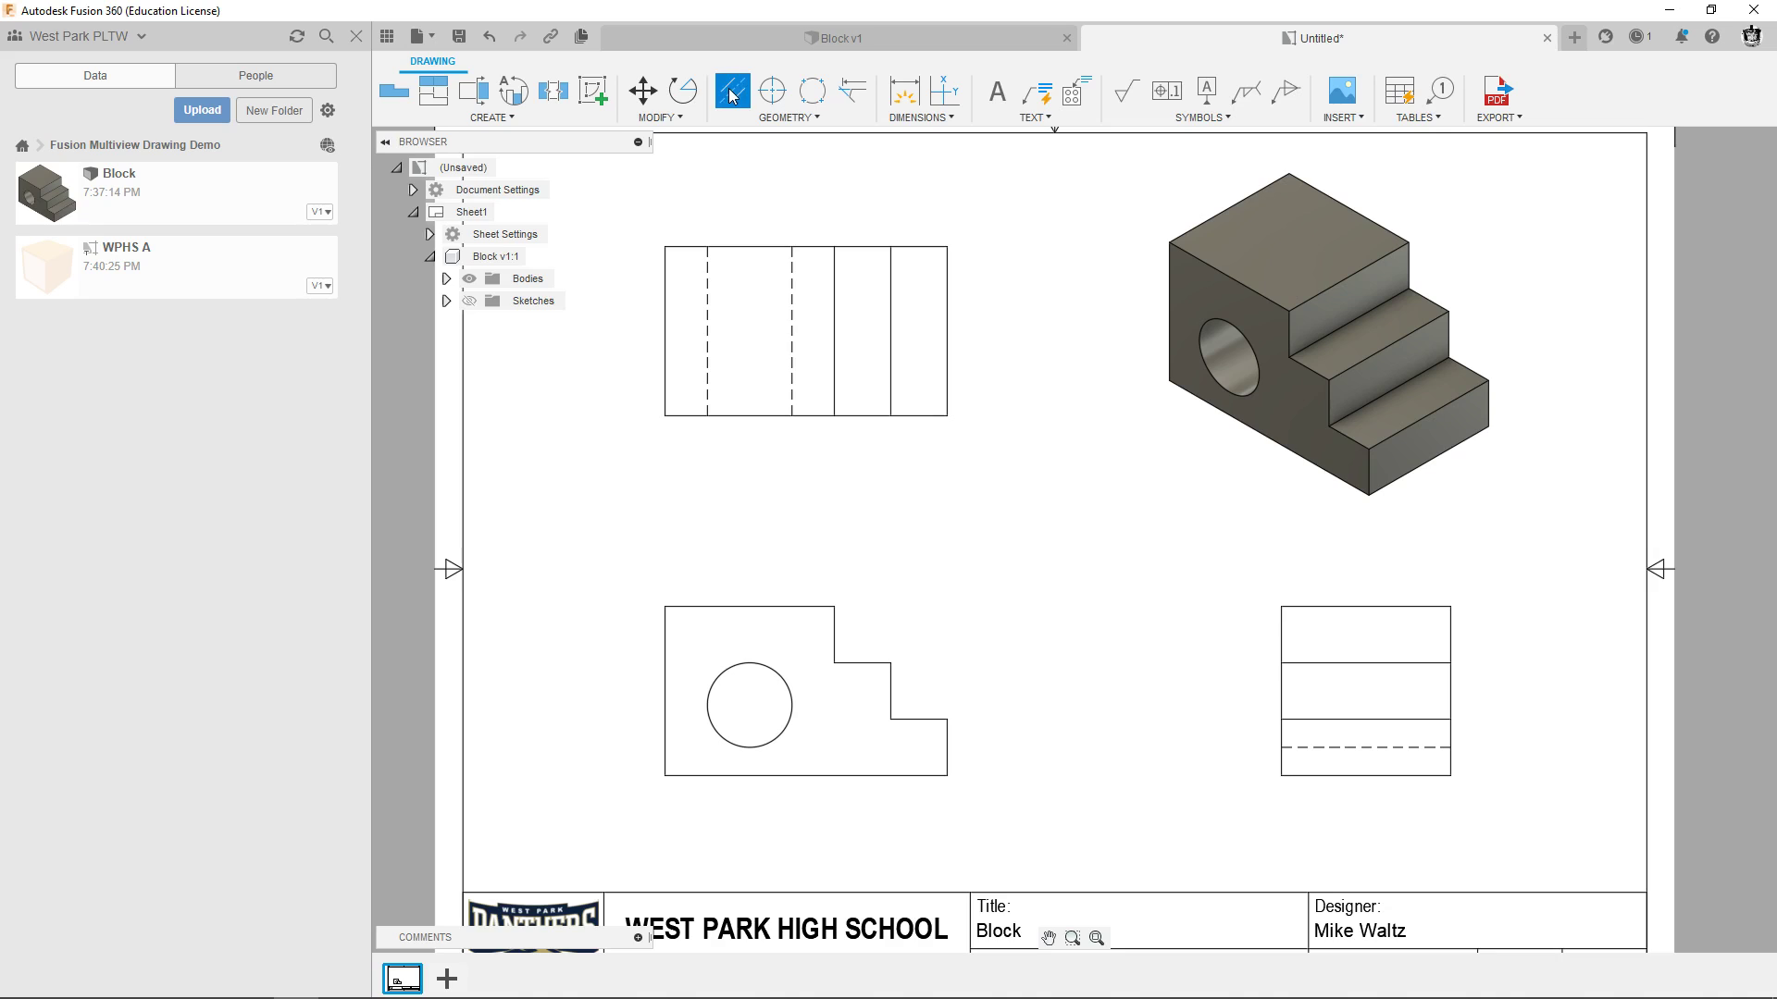
pyautogui.click(708, 292)
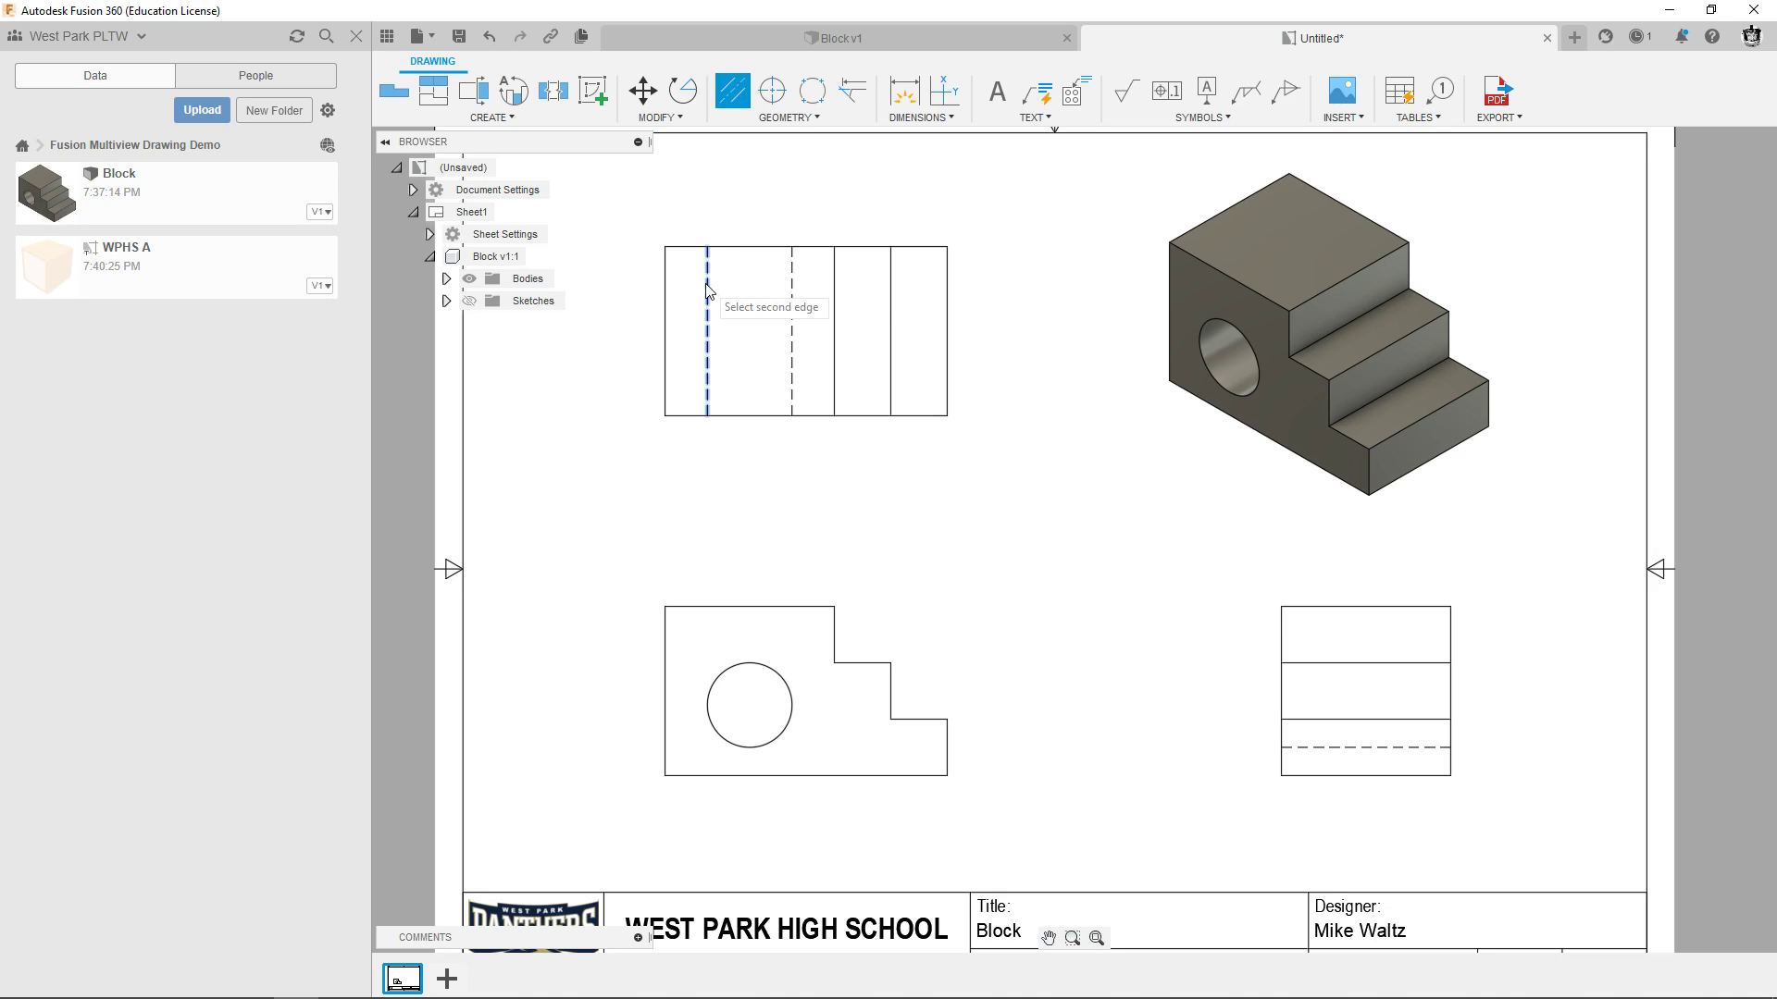
pyautogui.click(792, 291)
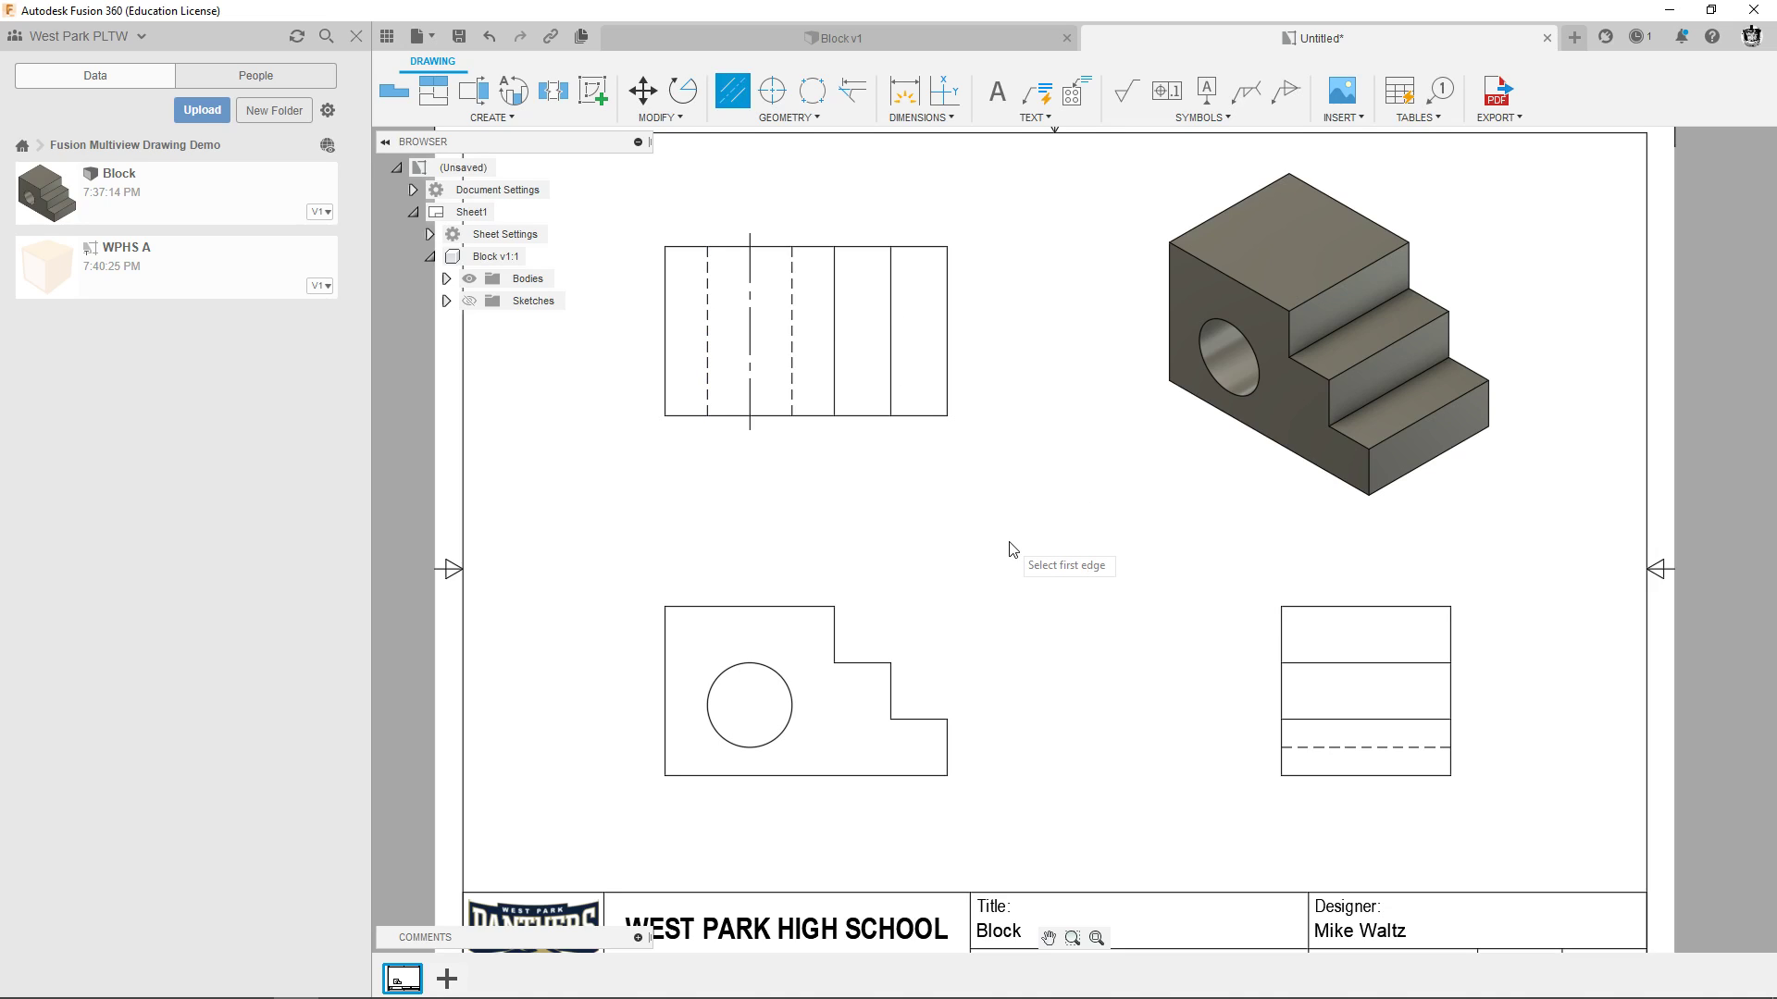
# Add a centerline in the right-side view between the hole's dashed lower edge and the upper step line.
pyautogui.scroll(3, 1106, 622)
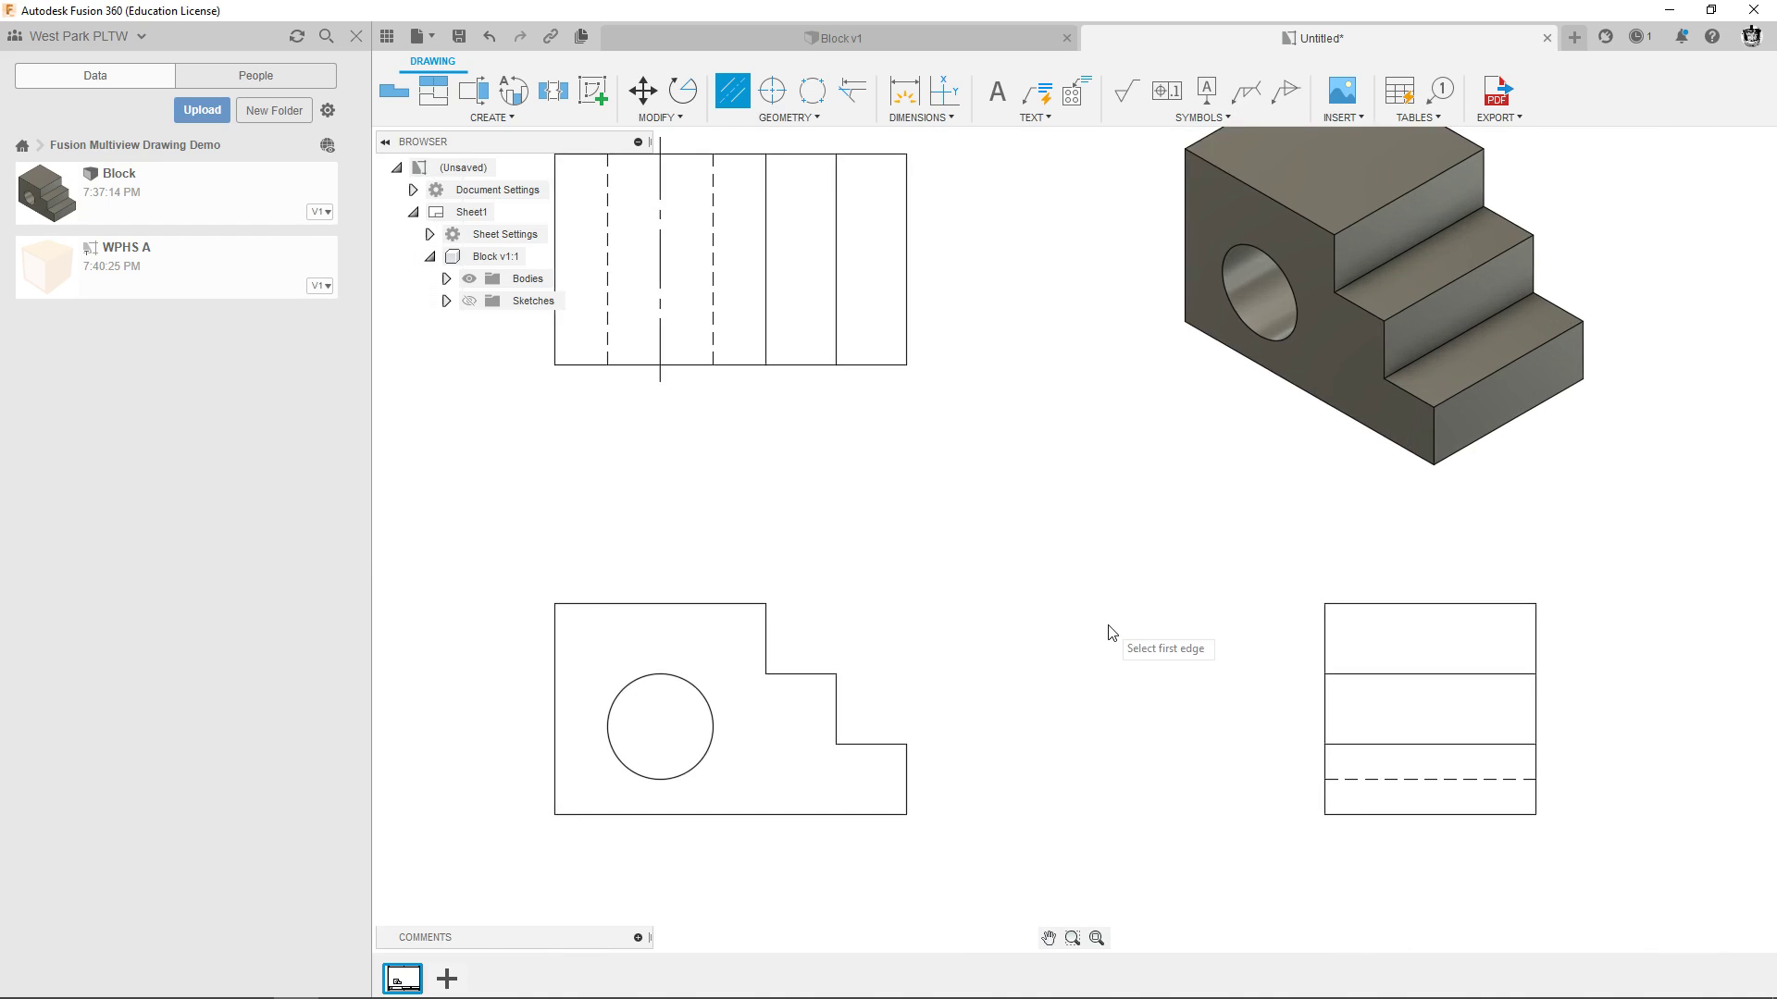
pyautogui.moveTo(1166, 615); pyautogui.dragTo(865, 542, button='middle')
pyautogui.scroll(1, 914, 581)
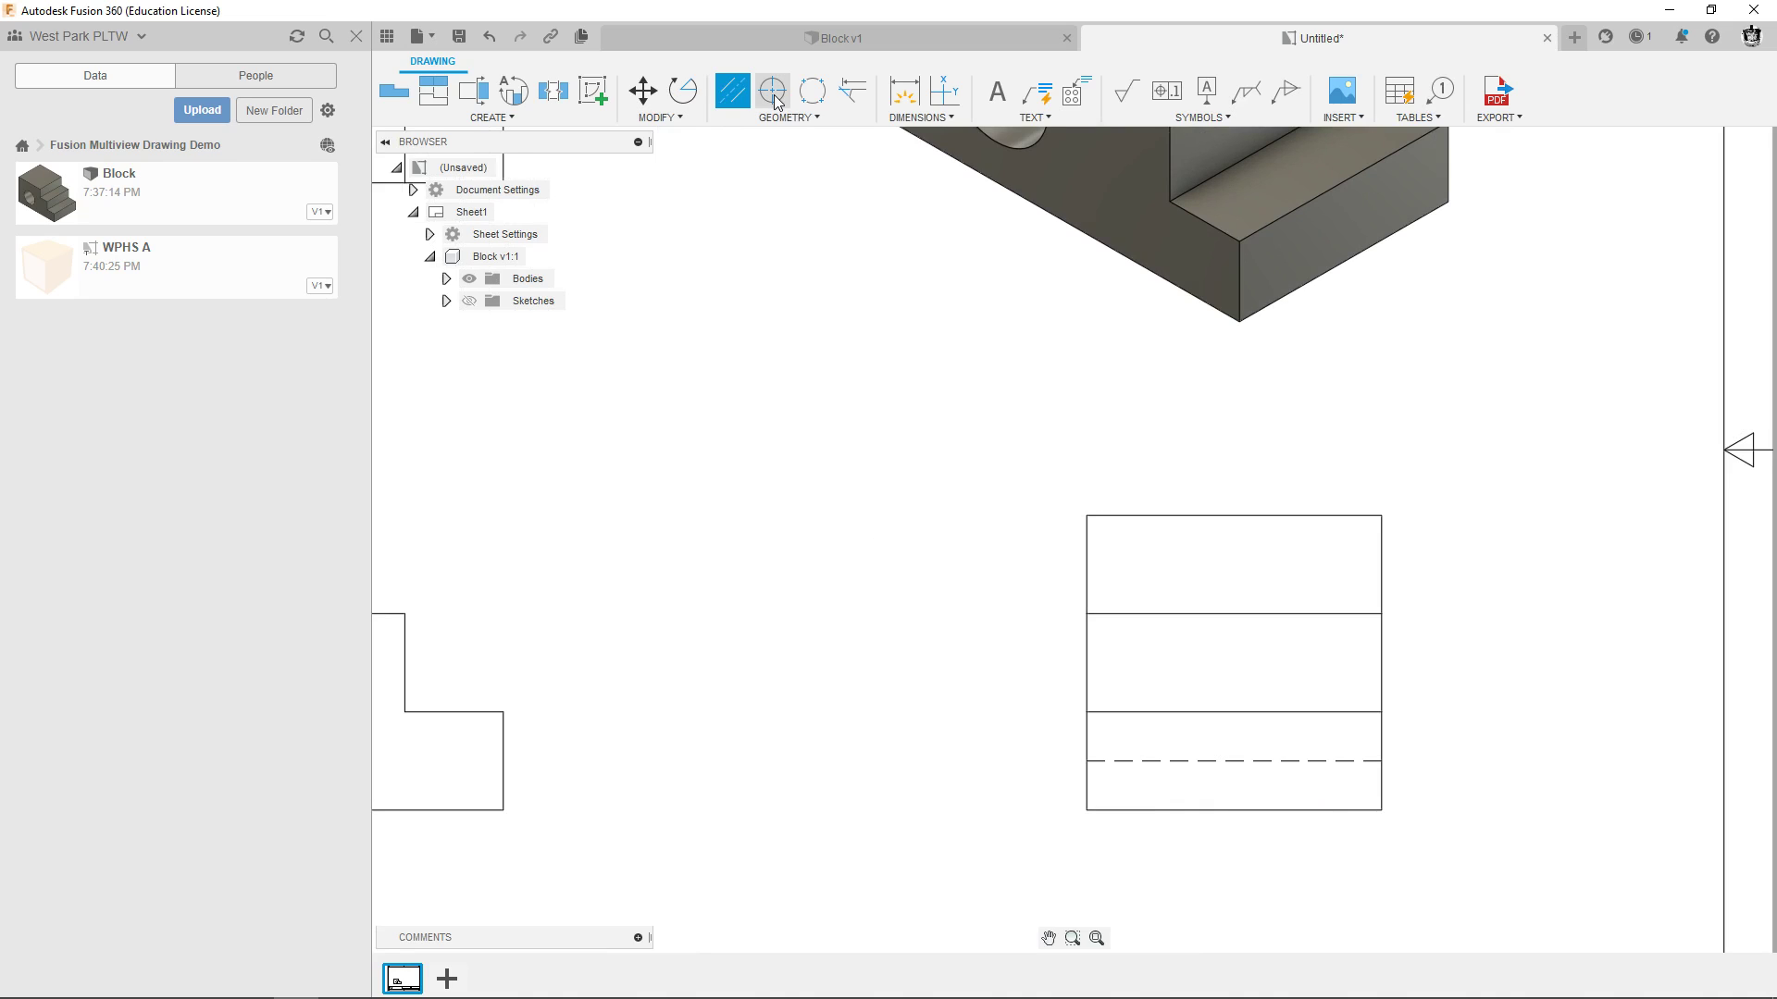
pyautogui.click(1232, 762)
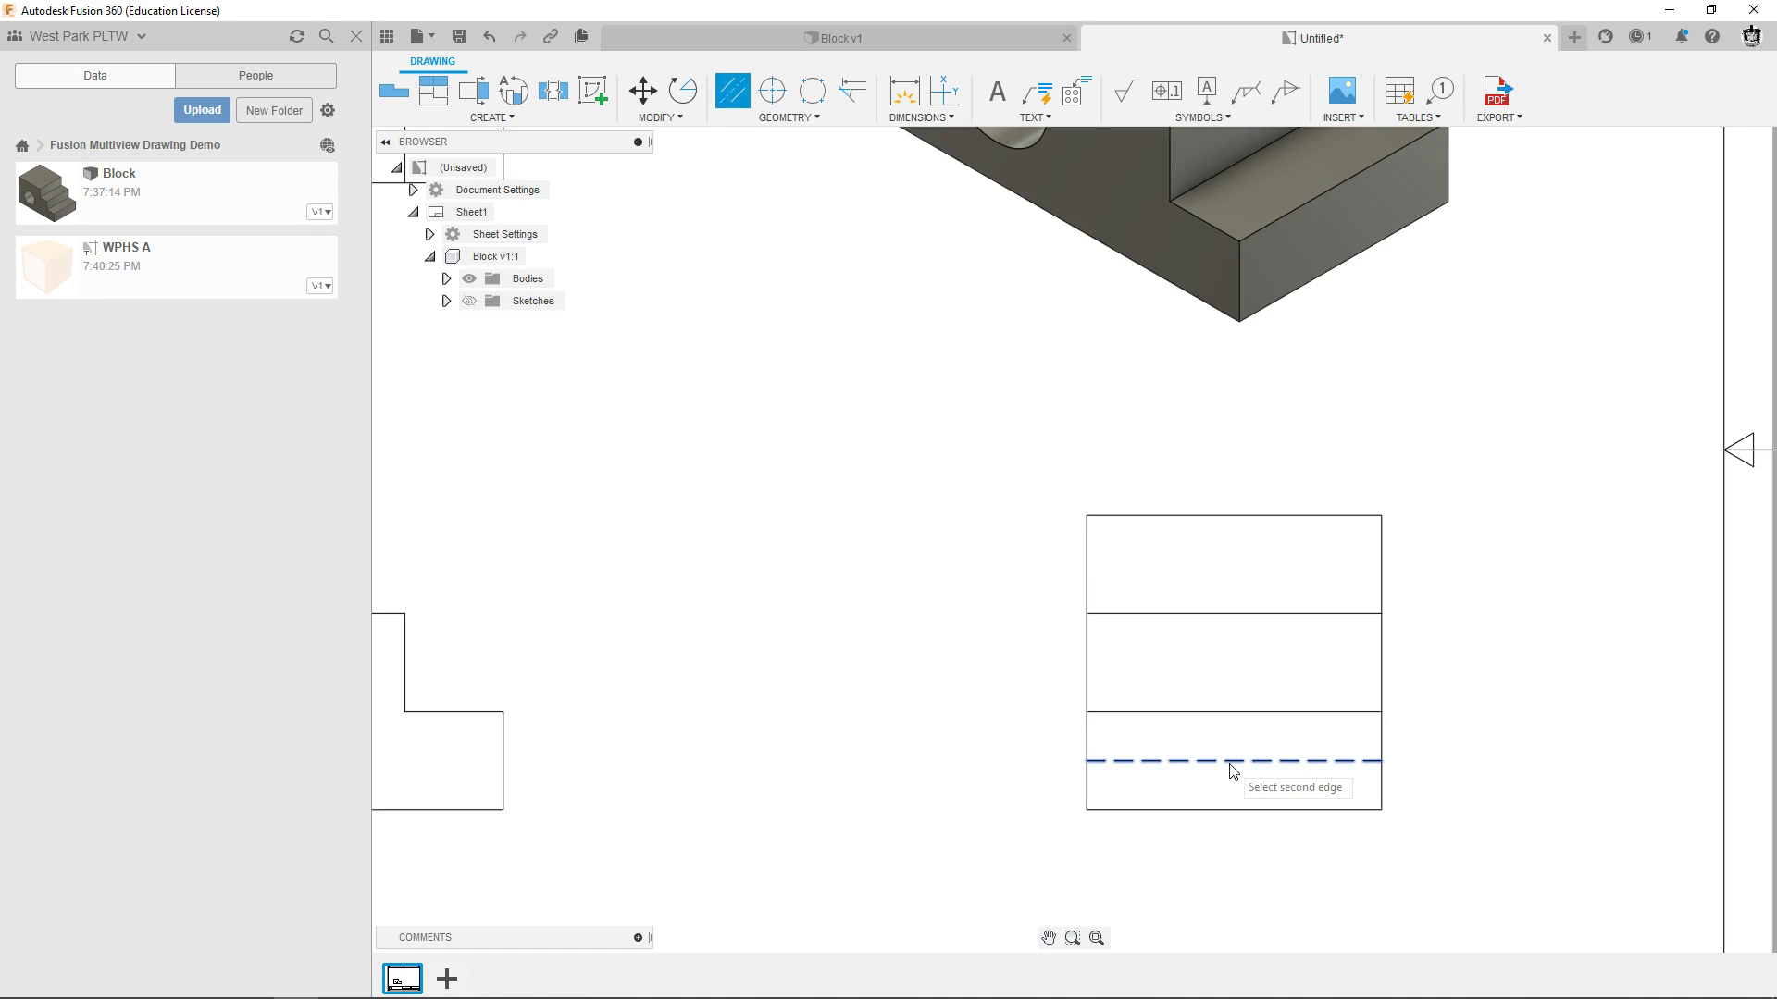
pyautogui.click(1221, 615)
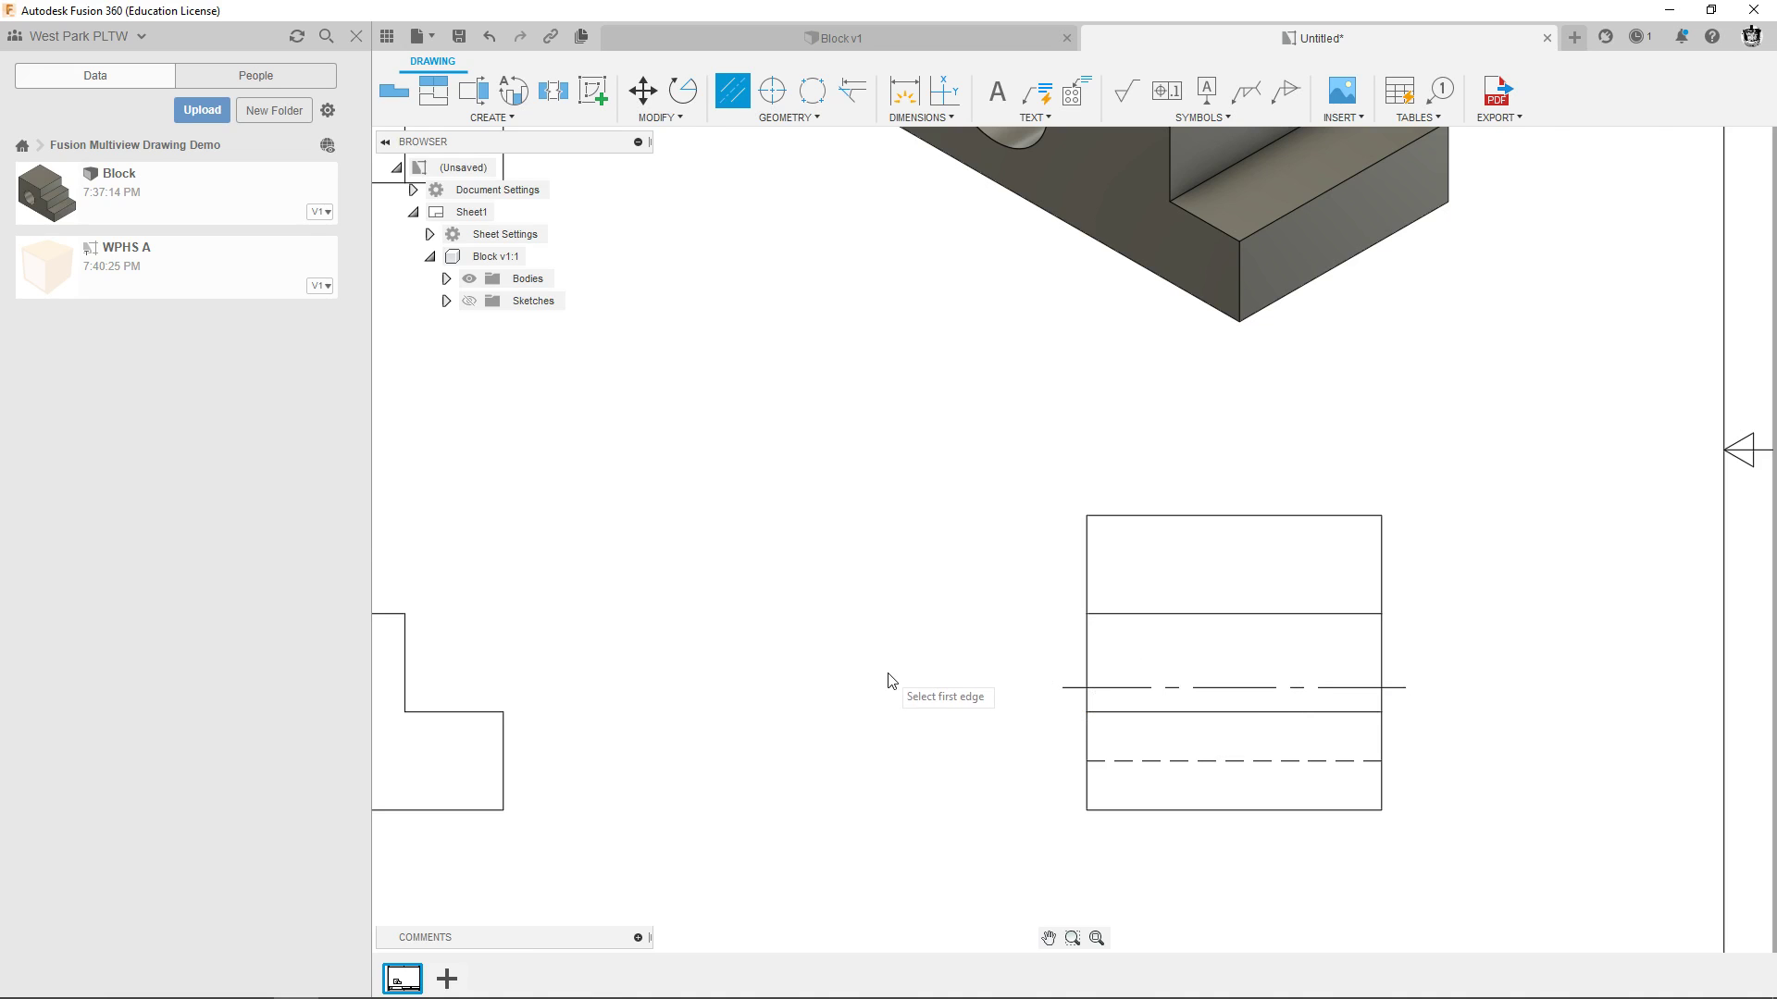
# Add a center mark to the circular hole in the front view.
pyautogui.scroll(-2, 890, 682)
pyautogui.moveTo(777, 666)
pyautogui.mouseDown(button='middle')
pyautogui.moveTo(1151, 614)
pyautogui.moveTo(1317, 624)
pyautogui.moveTo(1173, 662)
pyautogui.mouseUp(button='middle')
pyautogui.scroll(-3, 1308, 623)
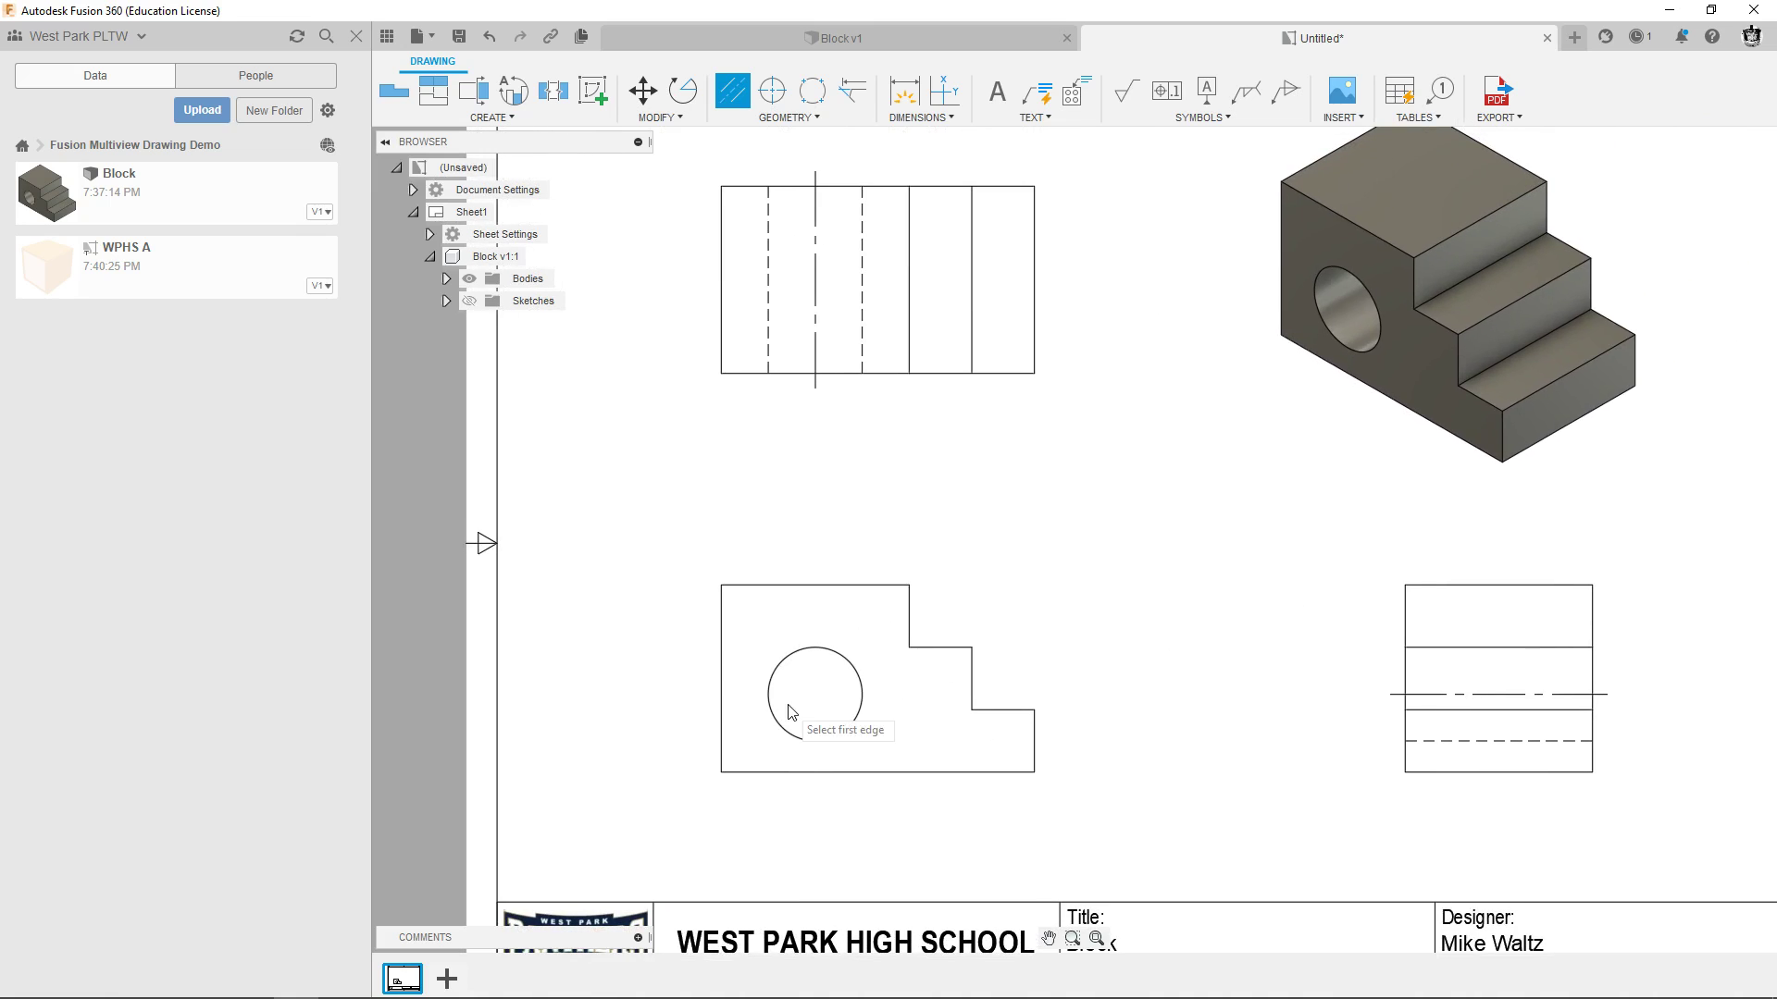
pyautogui.click(775, 90)
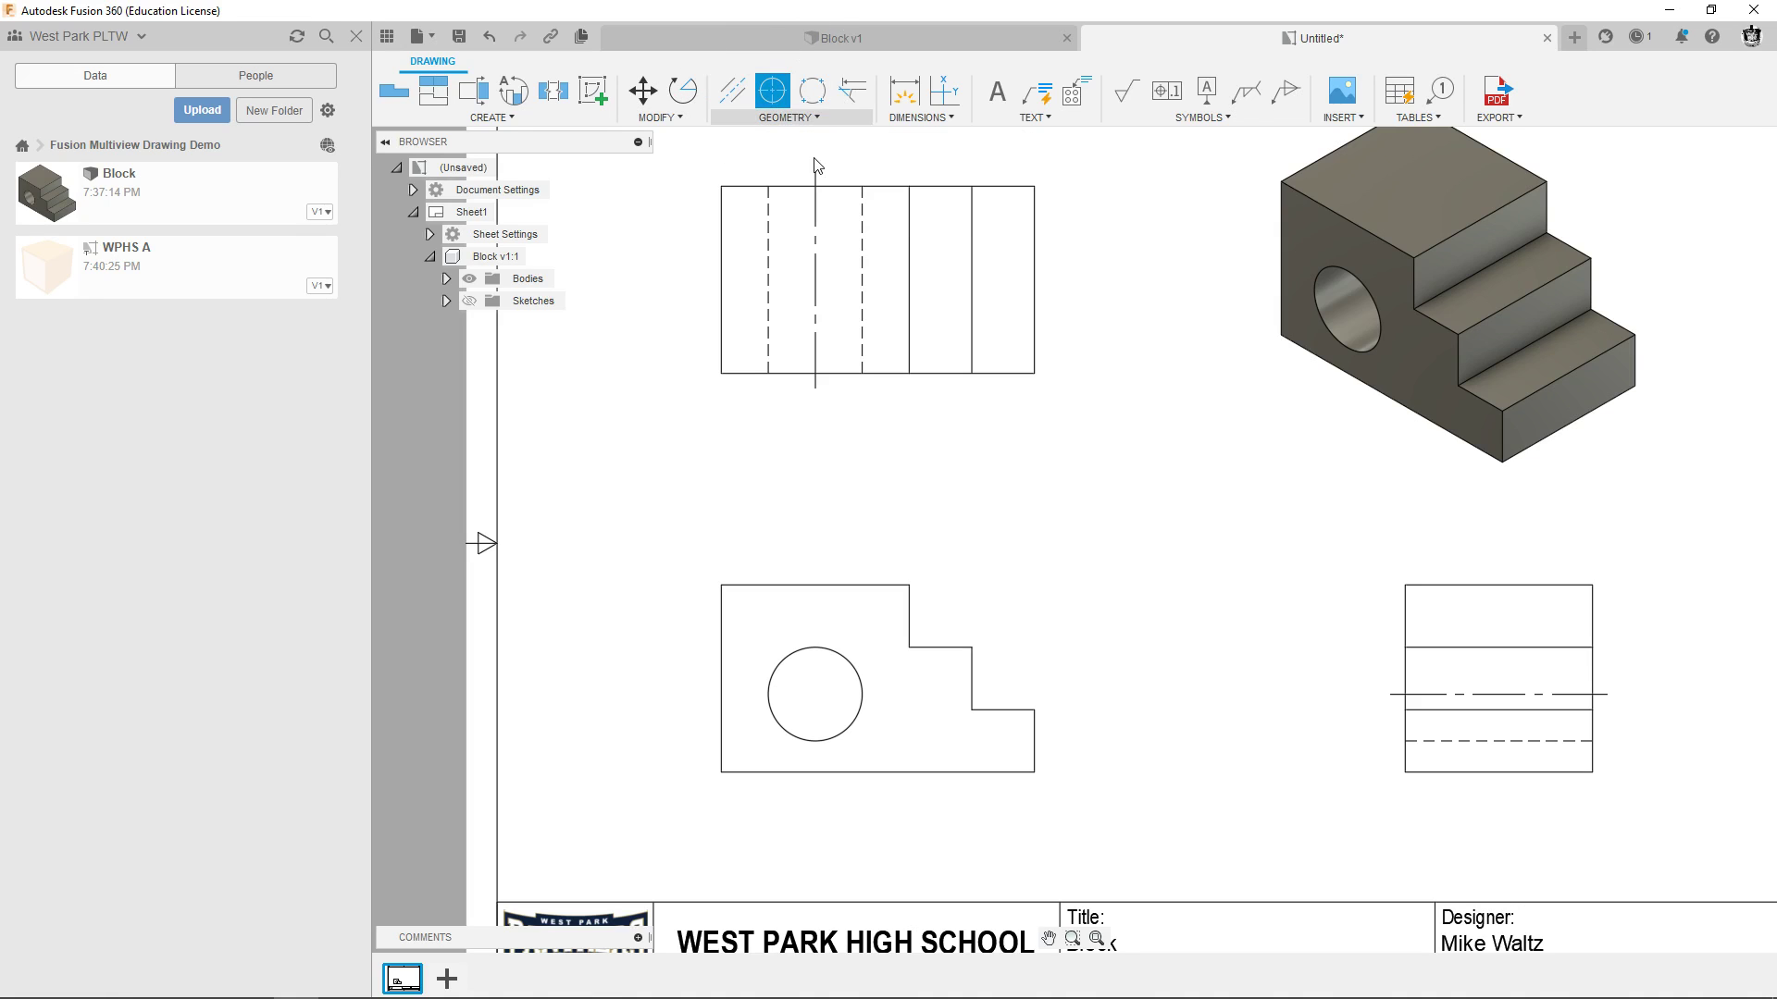
pyautogui.click(849, 668)
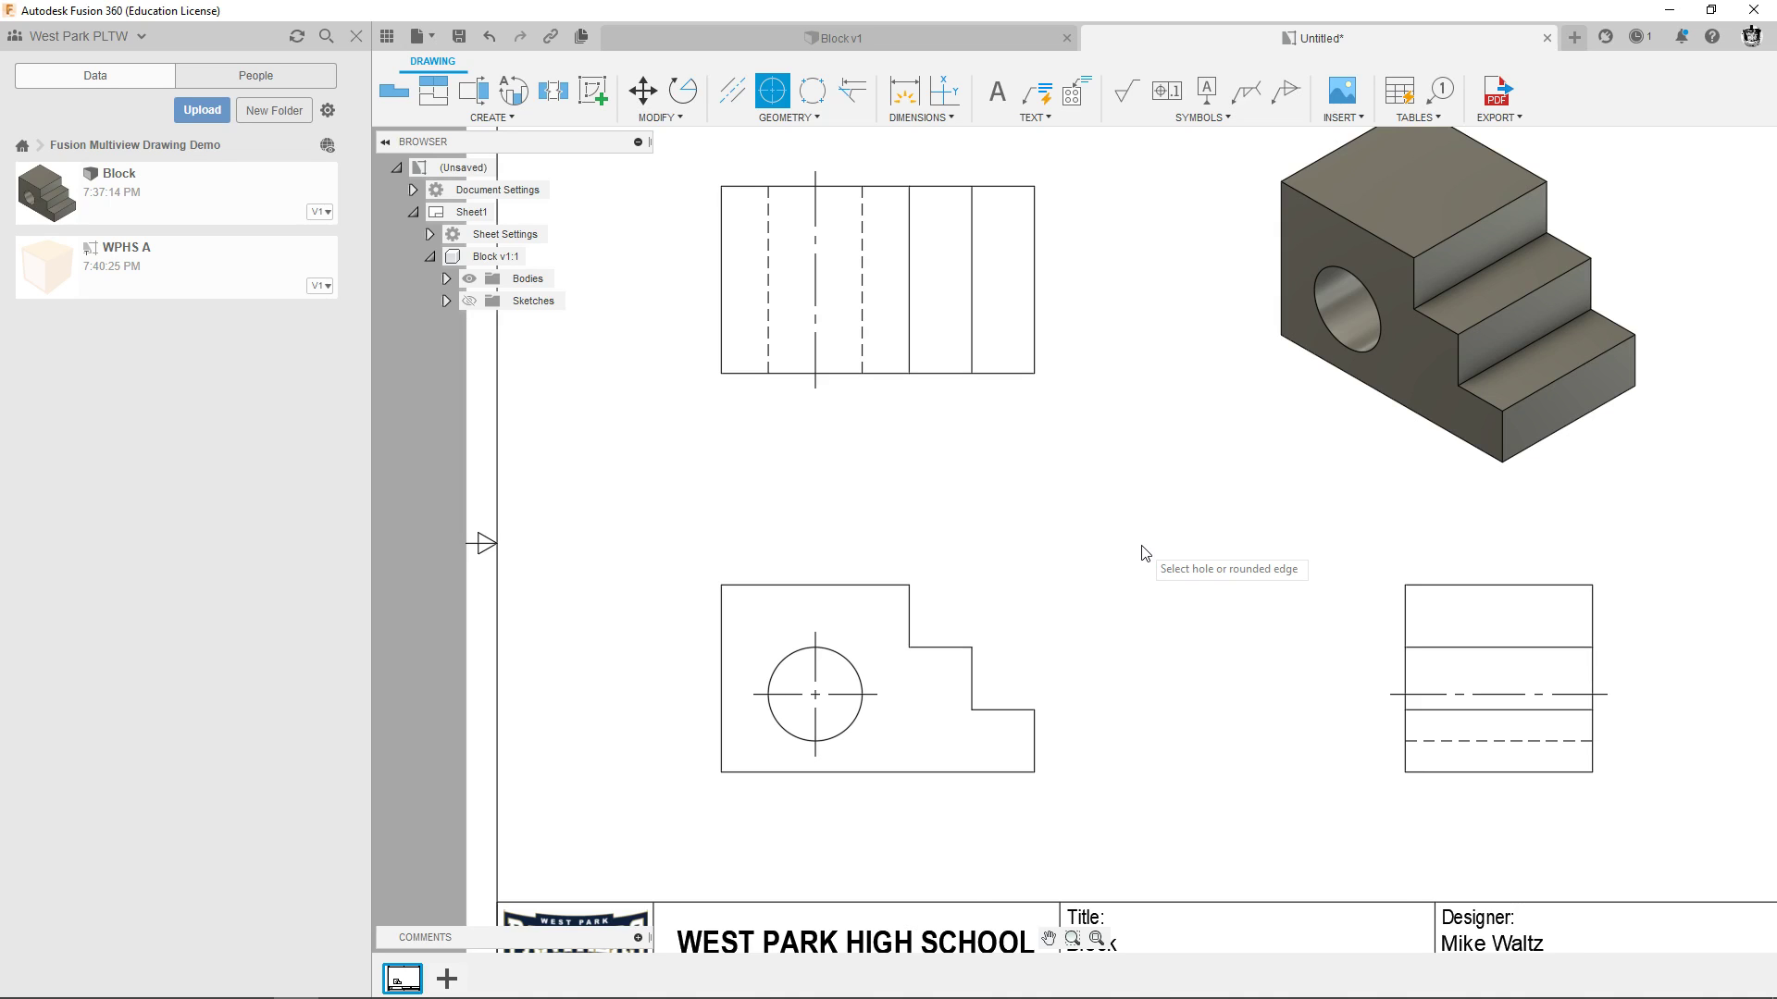
# Save the drawing as Block Drawing in the Fusion Multiview Drawing Demo project.
pyautogui.scroll(-3, 1134, 548)
pyautogui.moveTo(1179, 509)
pyautogui.mouseDown(button='middle')
pyautogui.moveTo(1048, 527)
pyautogui.moveTo(1073, 483)
pyautogui.mouseUp(button='middle')
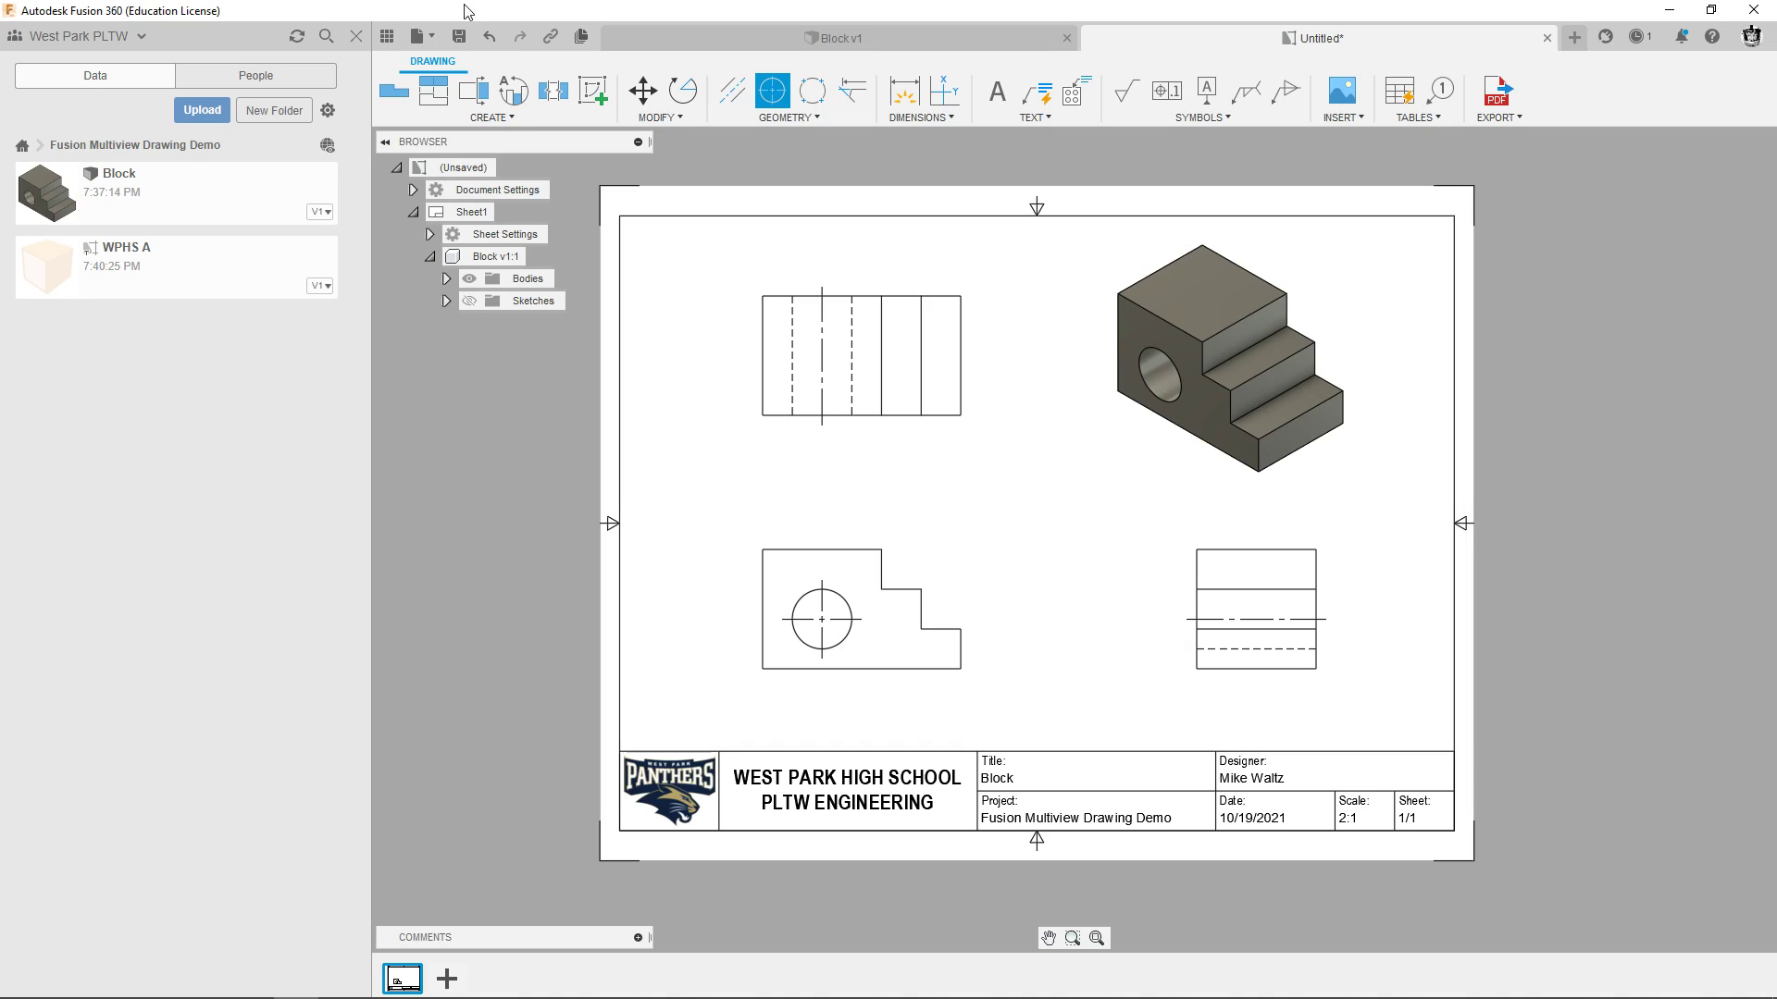
pyautogui.click(460, 37)
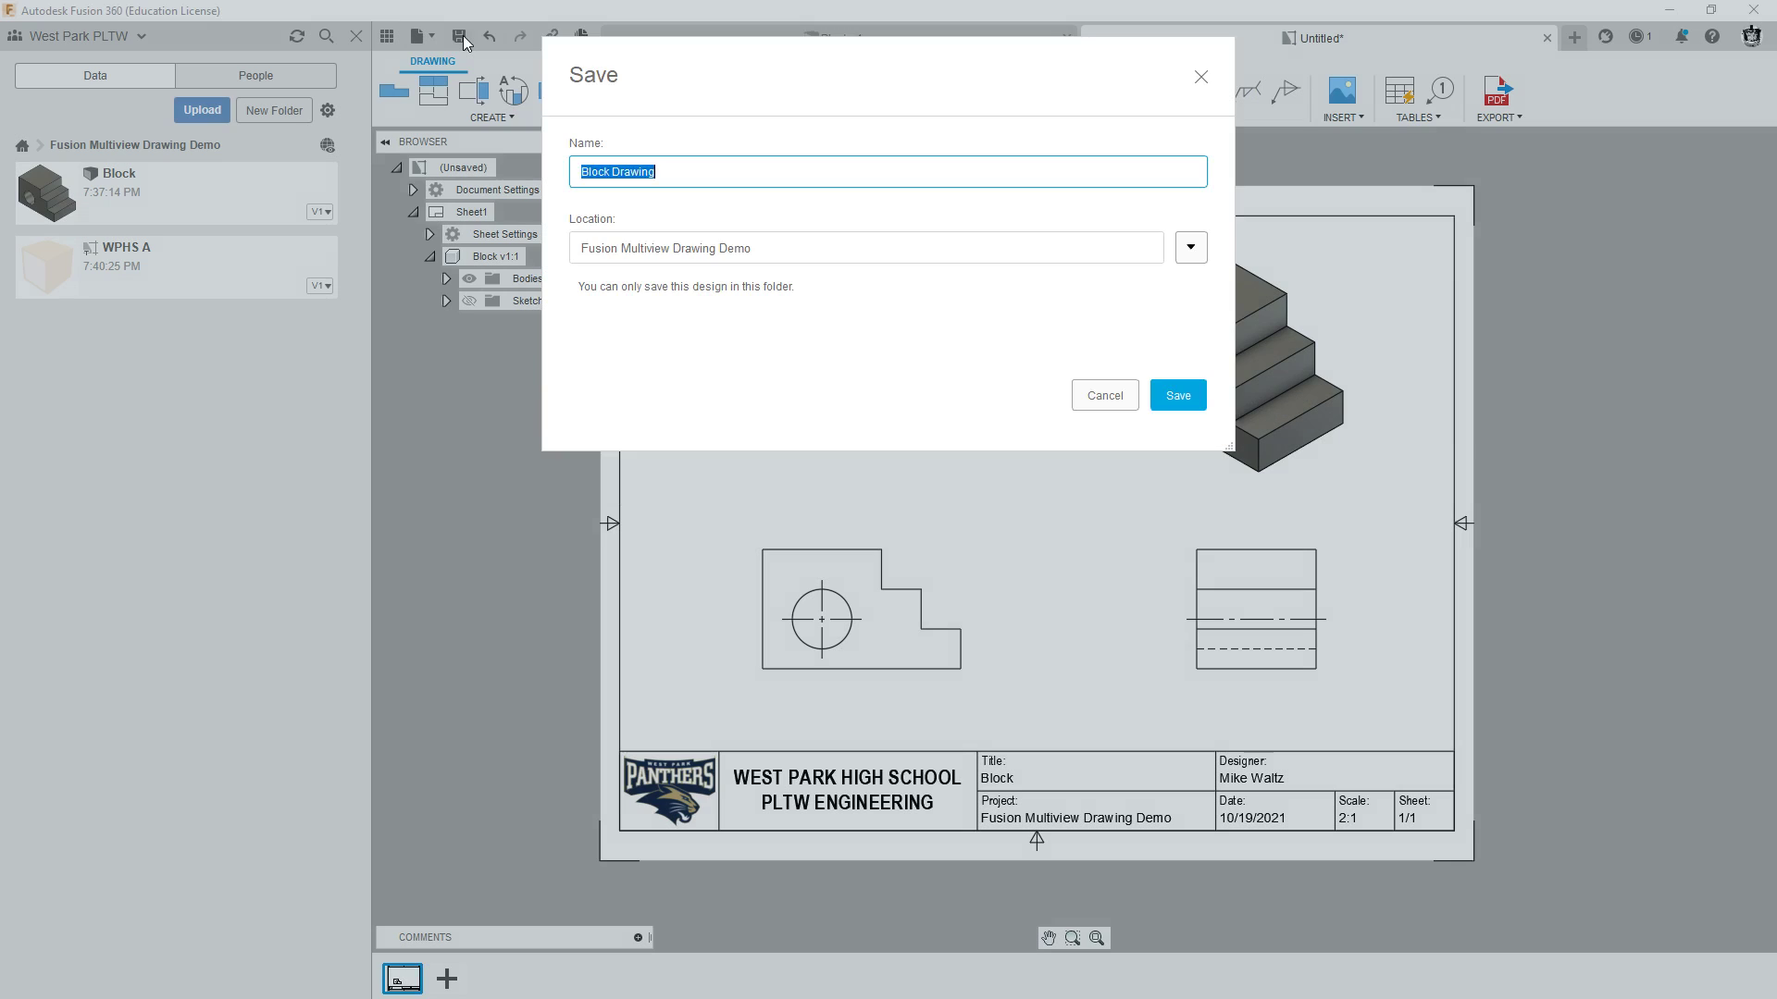
pyautogui.click(1177, 396)
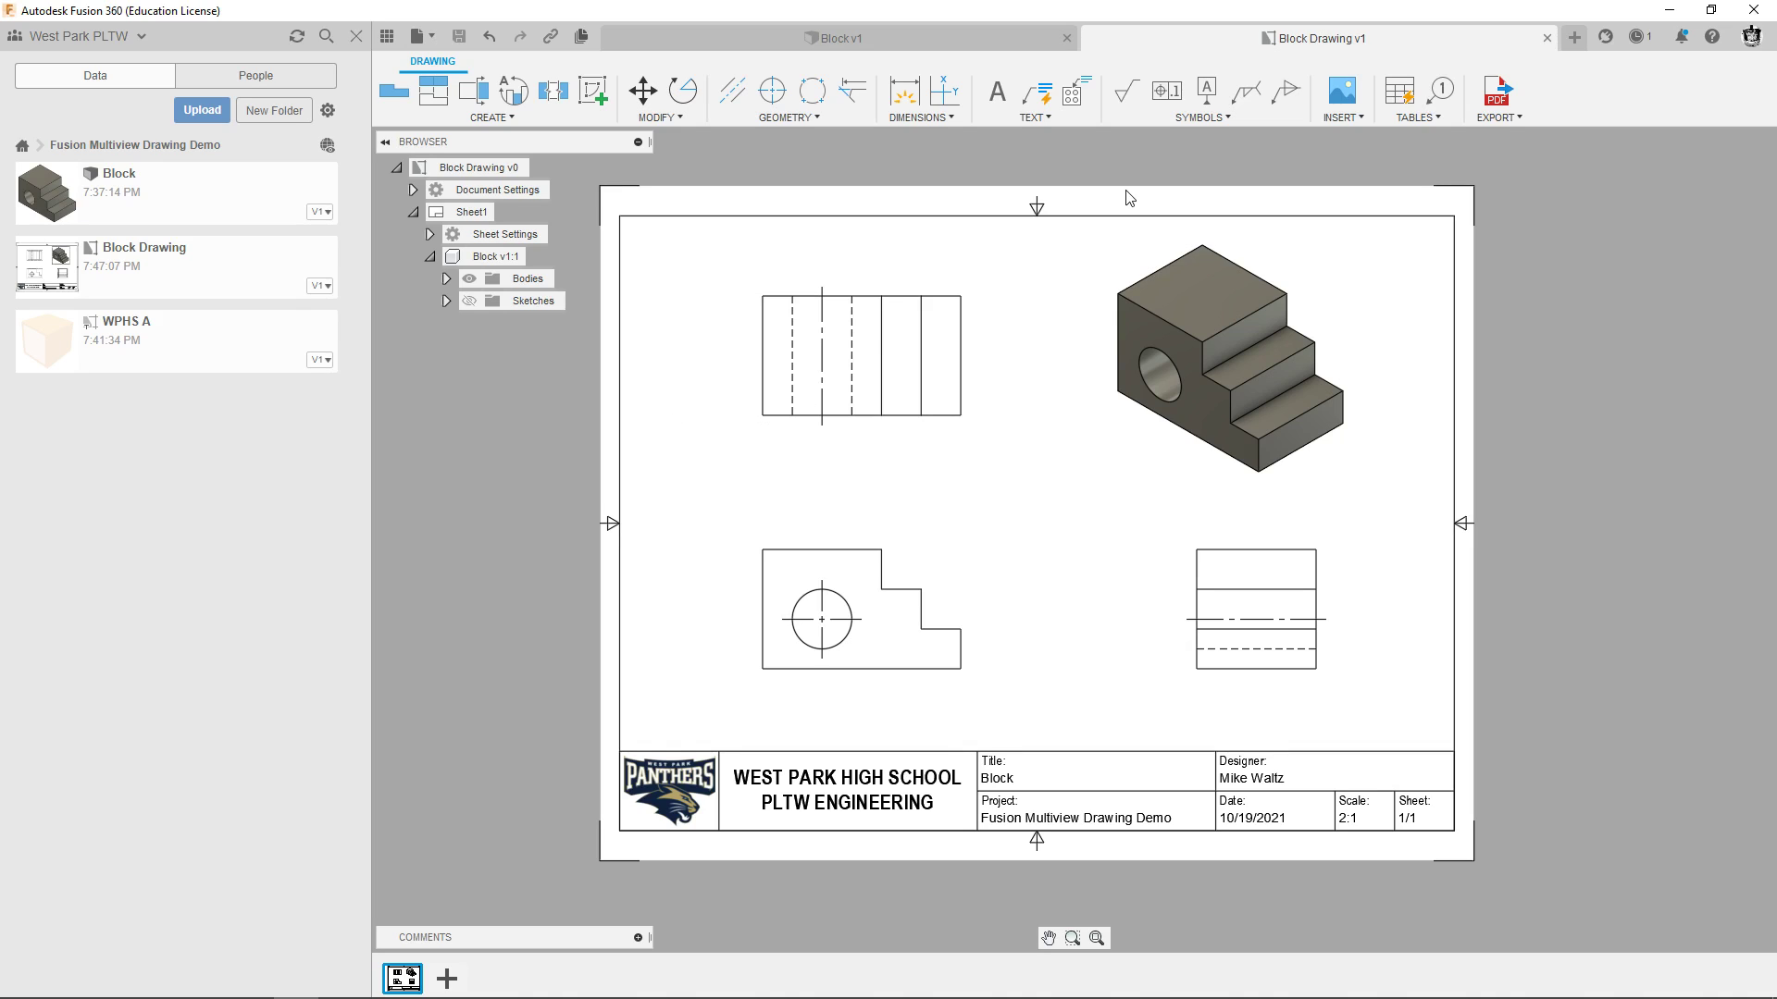
# Export all sheets with lineweights as a PDF named Block Drawing v1 in the Downloads folder.
pyautogui.click(1496, 105)
pyautogui.click(1496, 93)
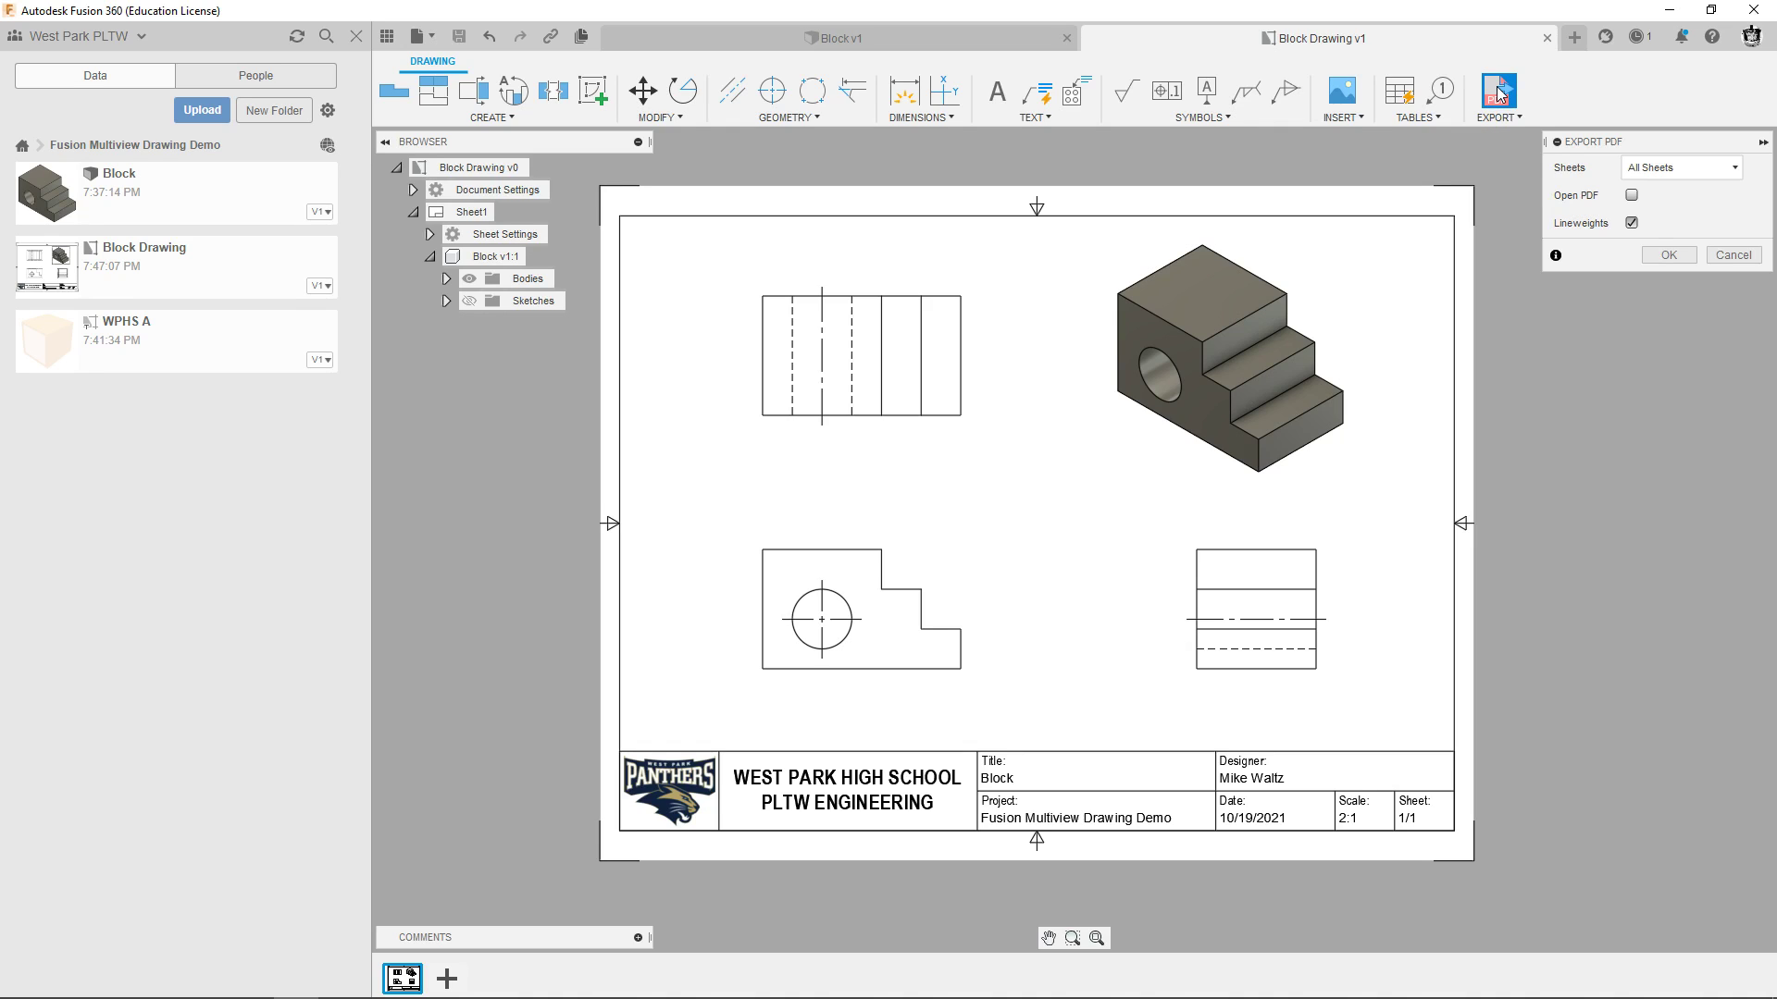
pyautogui.moveTo(1599, 148); pyautogui.dragTo(1561, 148)
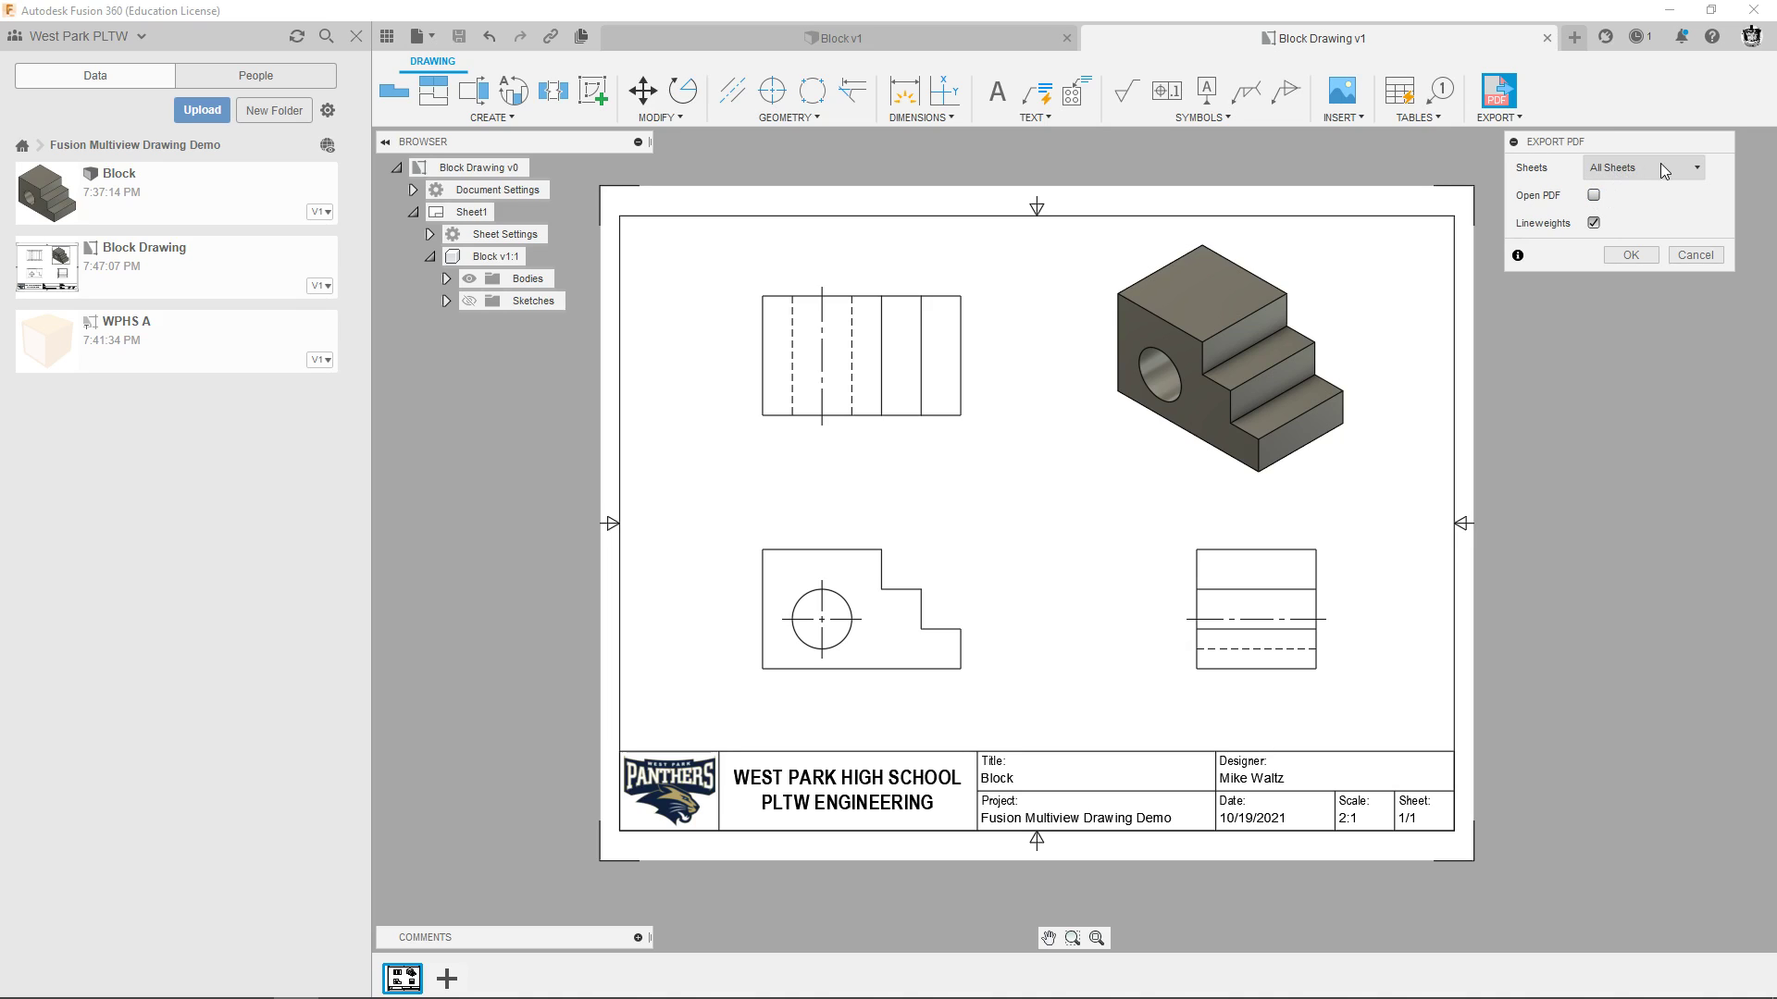
pyautogui.click(1630, 255)
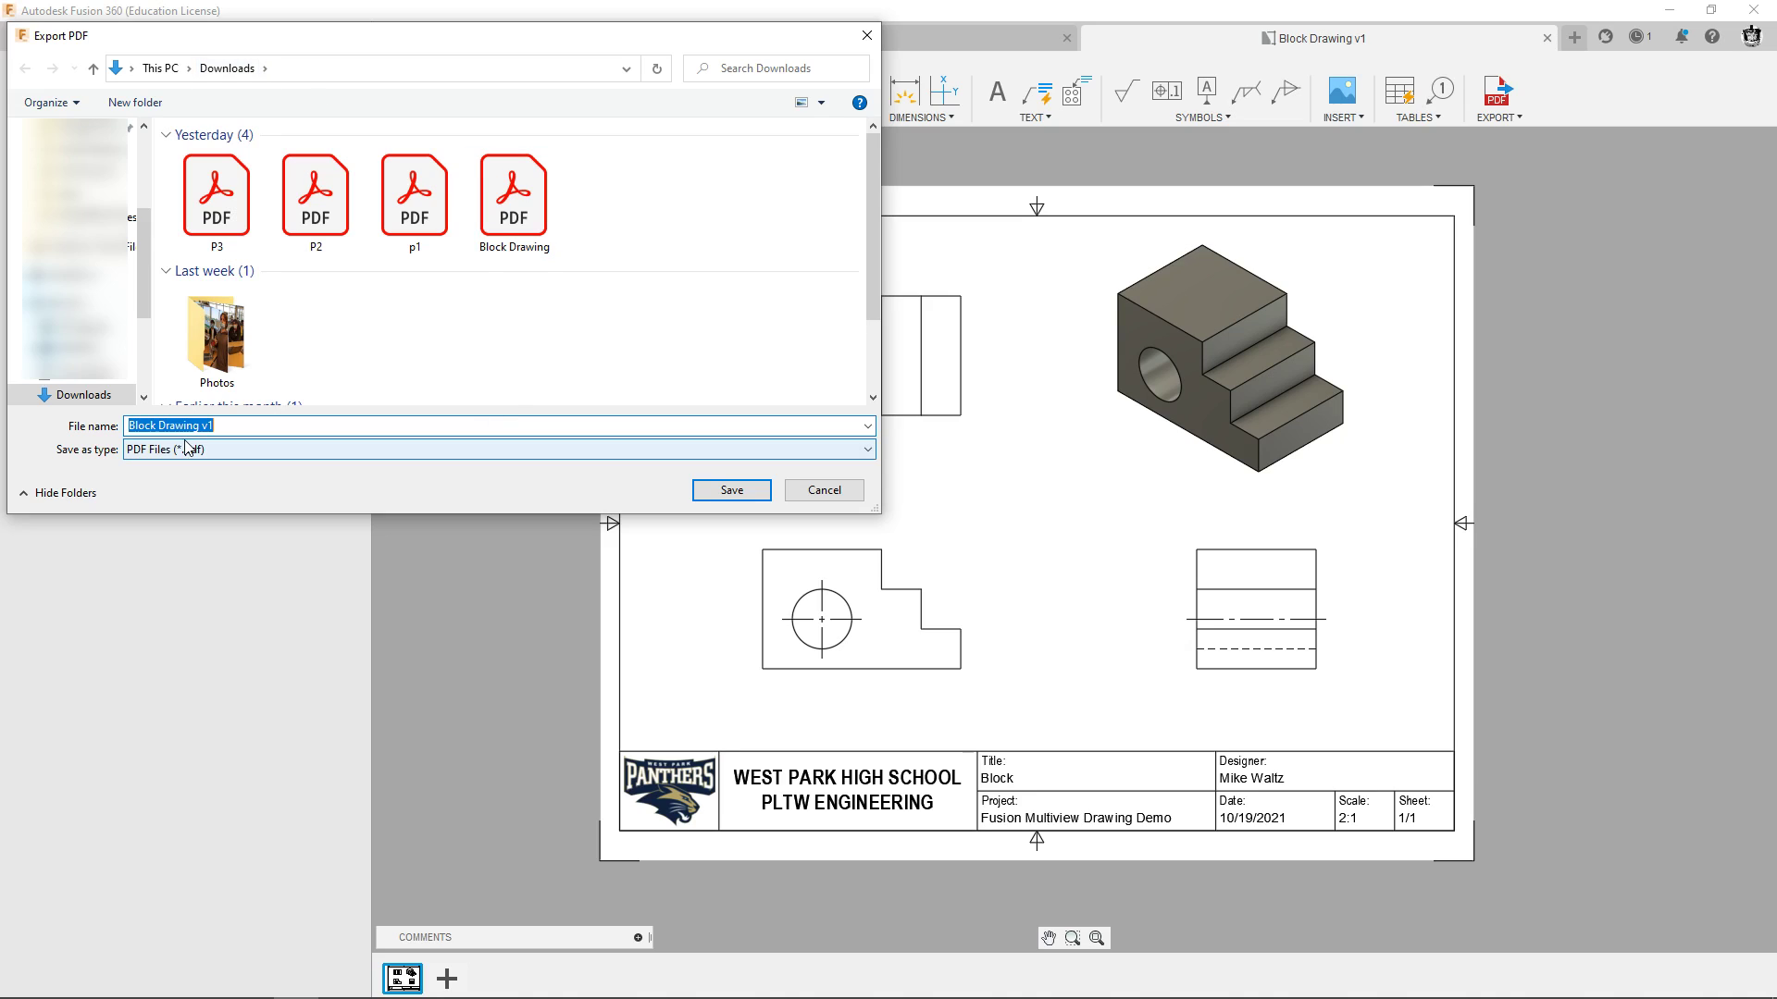
pyautogui.click(732, 490)
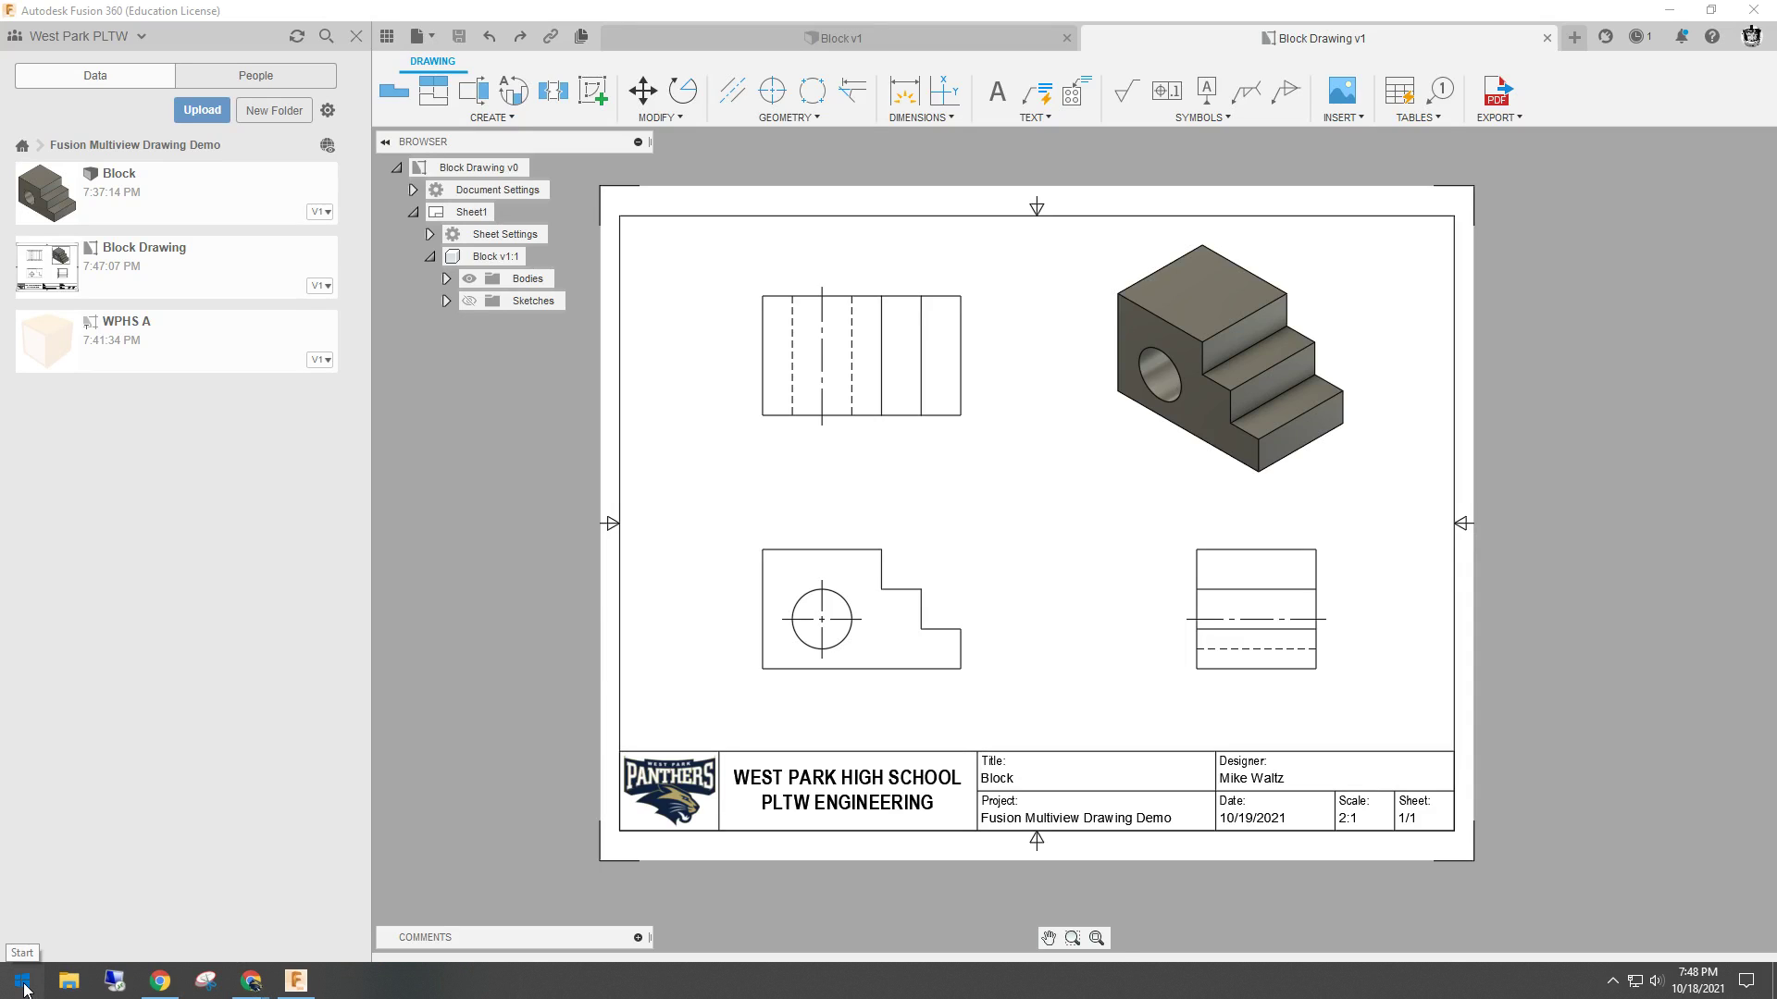
# Find File Explorer through the Windows search, switch to it and open the Downloads folder.
pyautogui.click(23, 986)
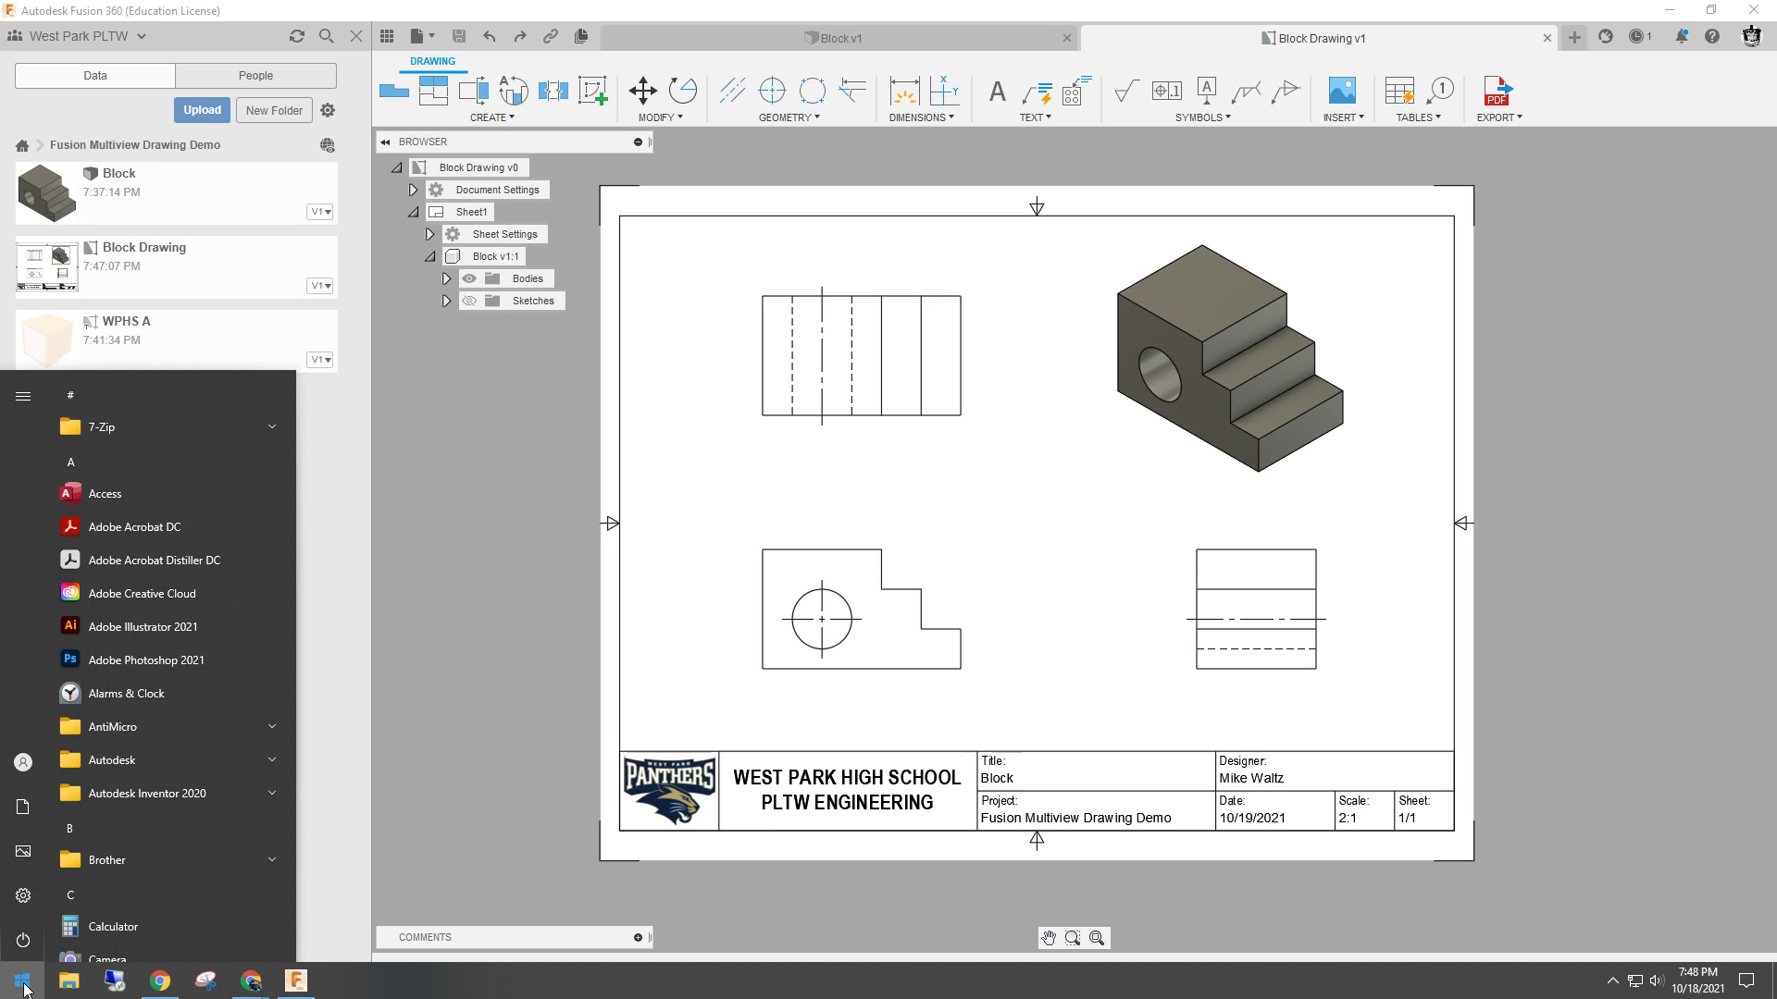
pyautogui.write('explo')
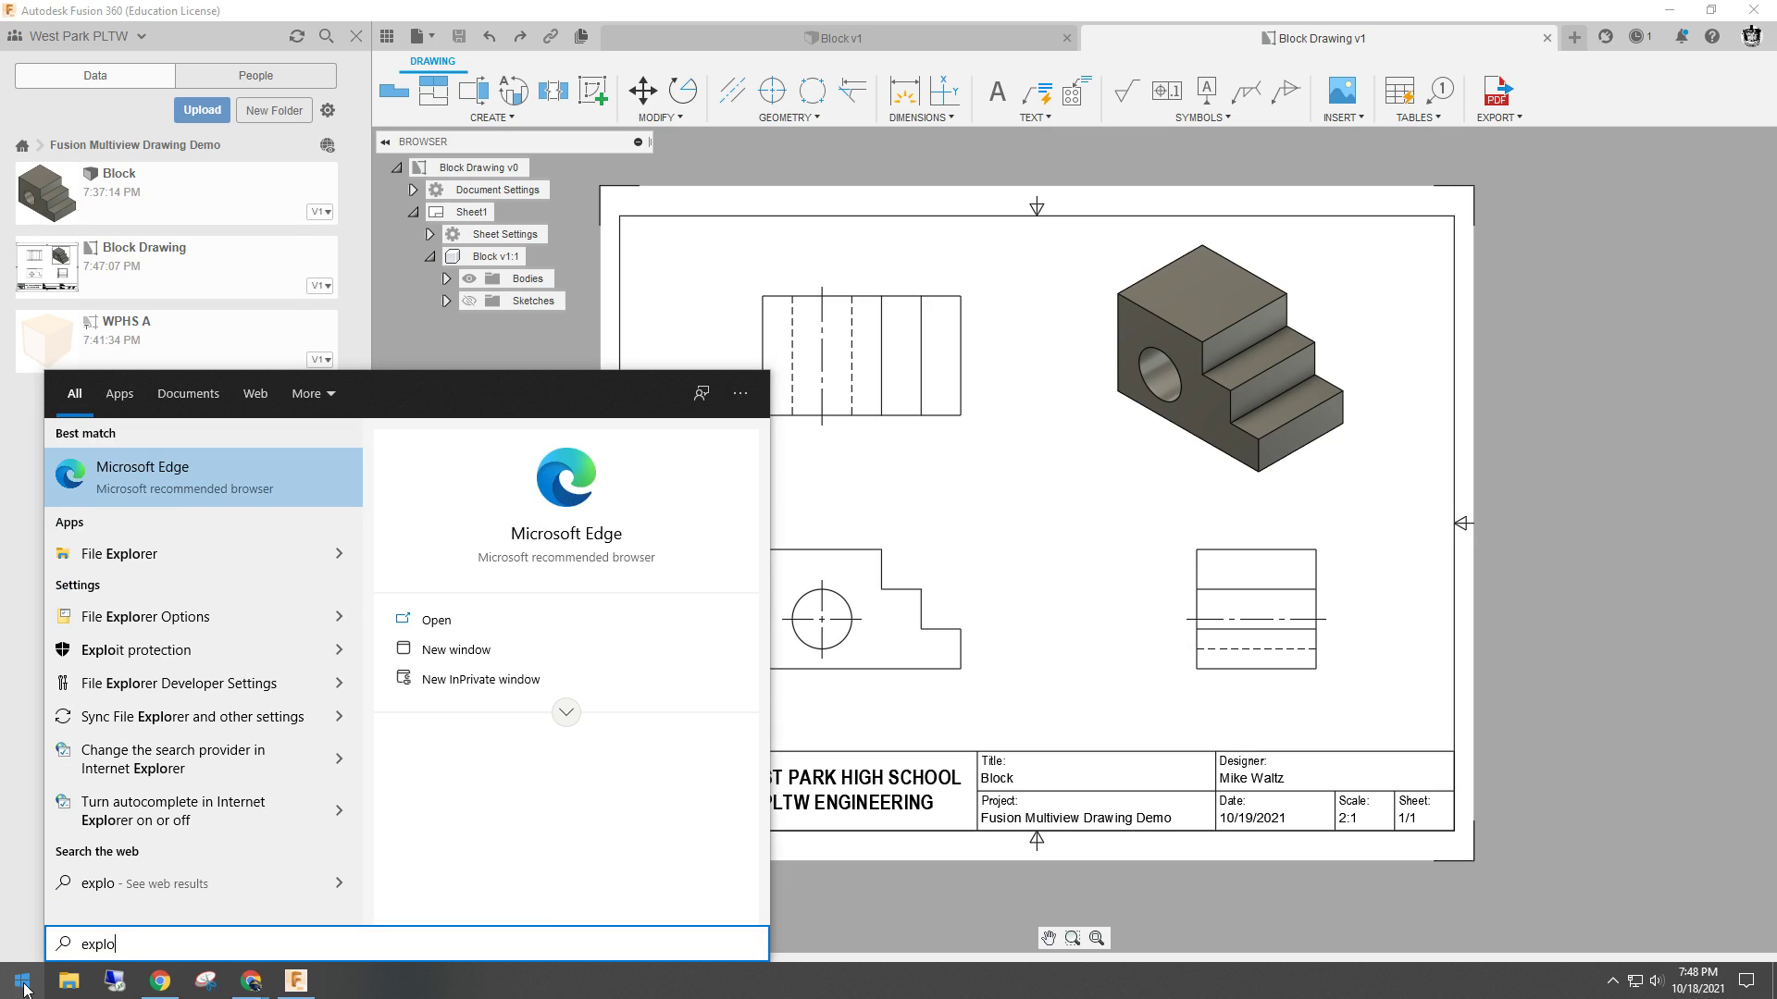
pyautogui.press('BackSpace')
pyautogui.press('BackSpace')
pyautogui.press('BackSpace')
pyautogui.press('BackSpace')
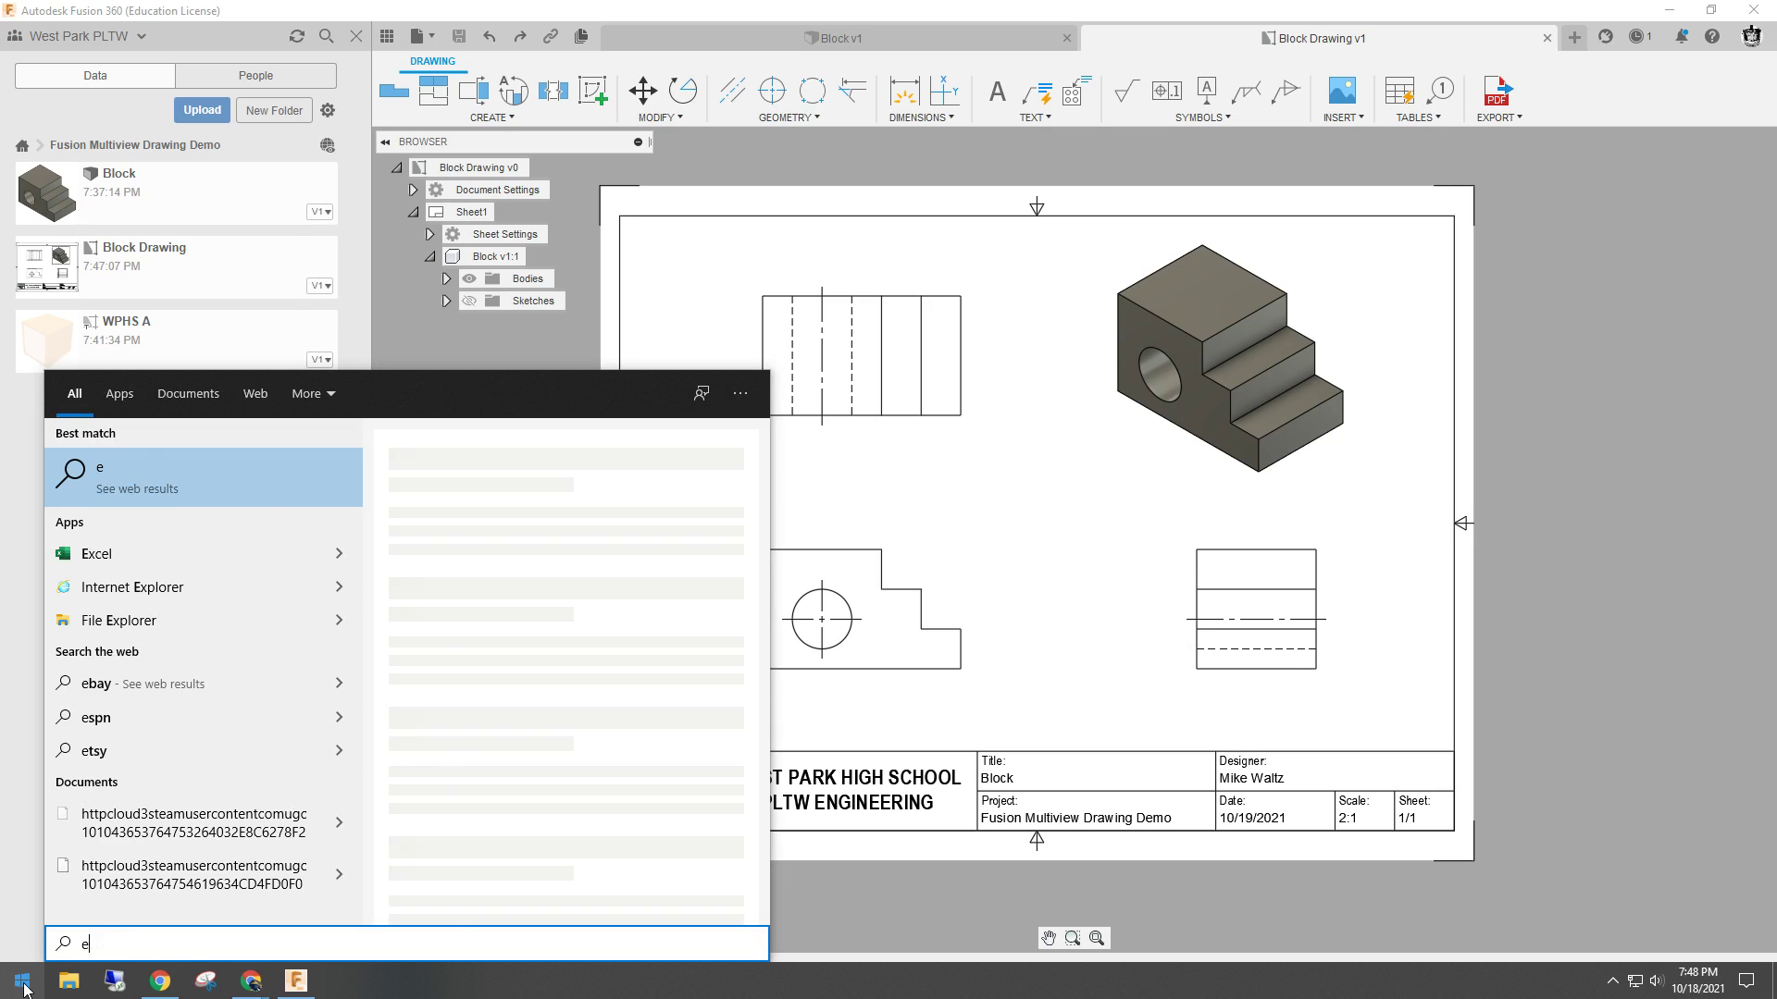
pyautogui.press('BackSpace')
pyautogui.write('file')
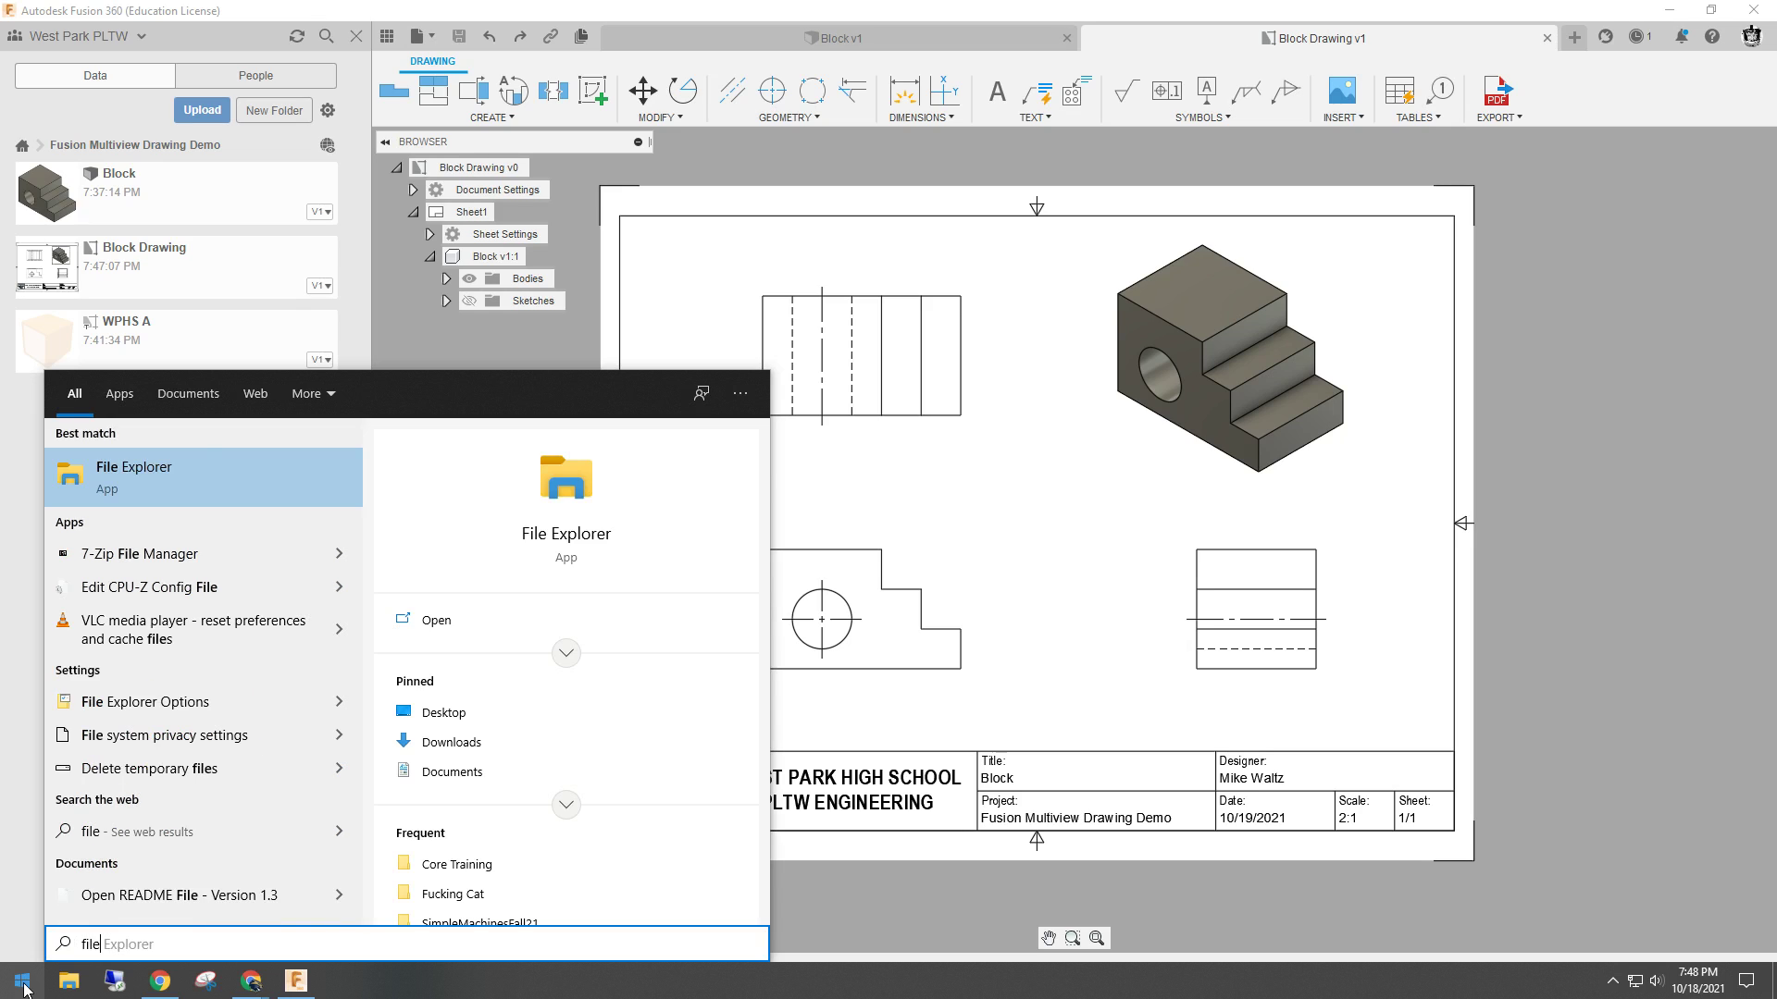
pyautogui.click(124, 462)
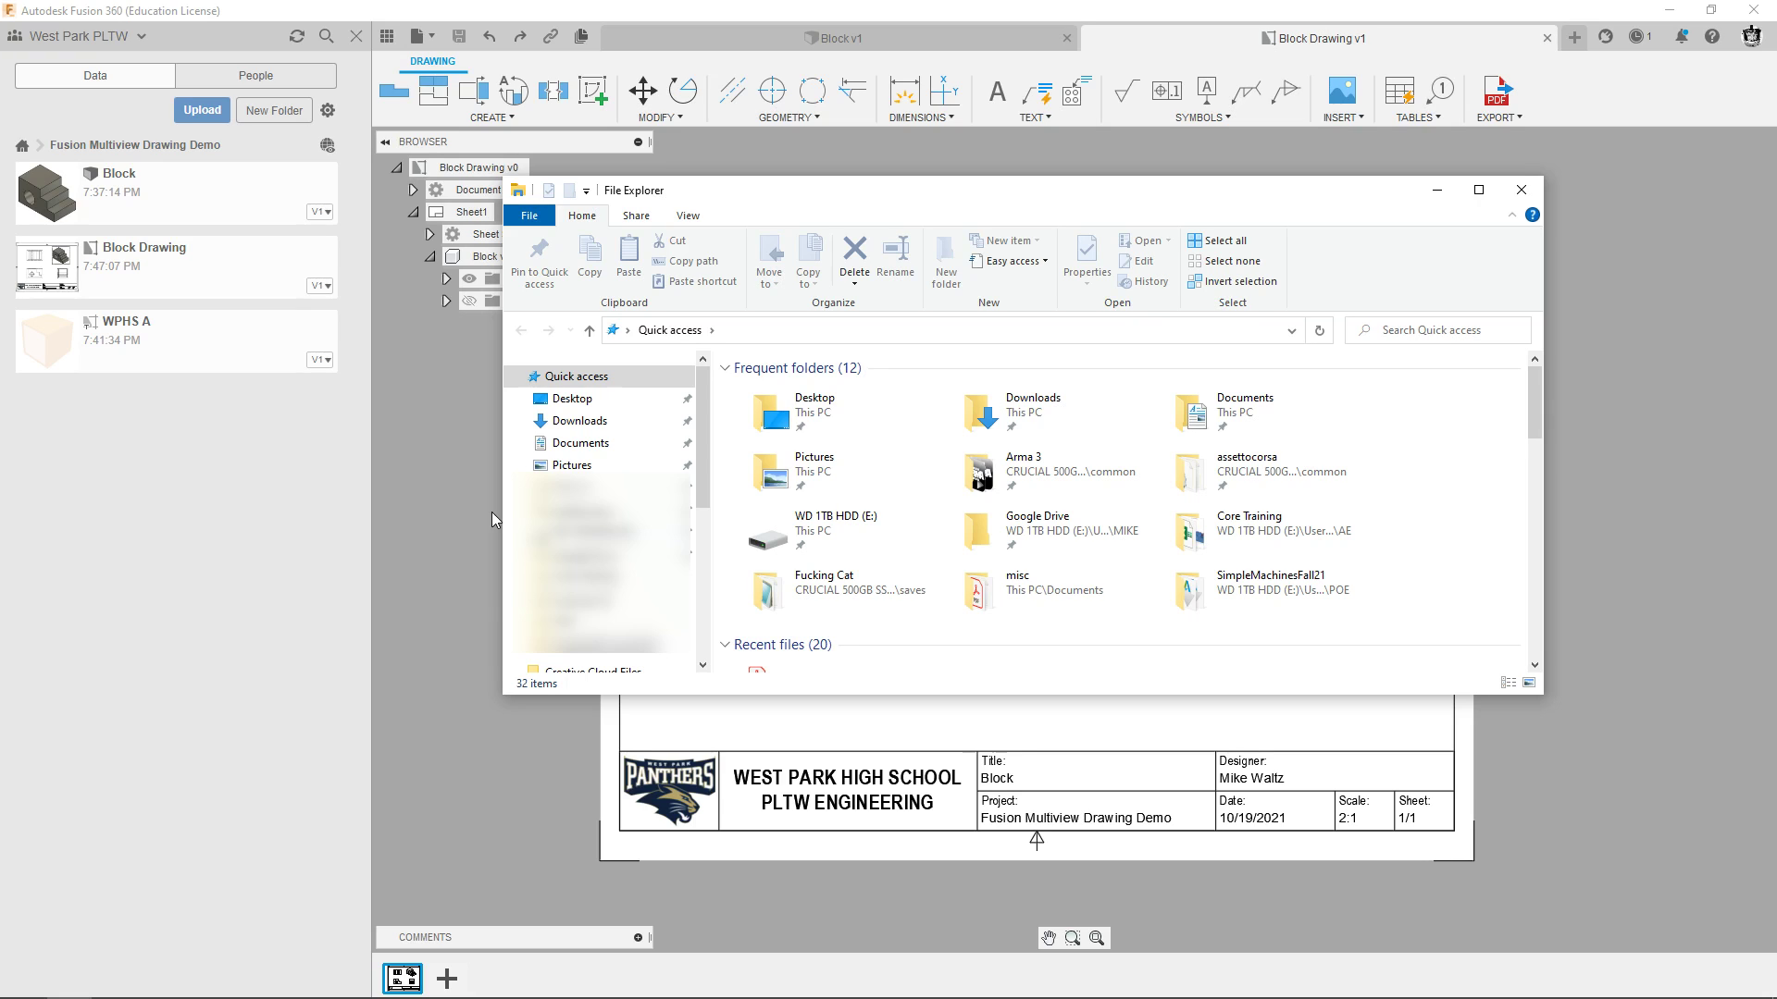
pyautogui.click(580, 422)
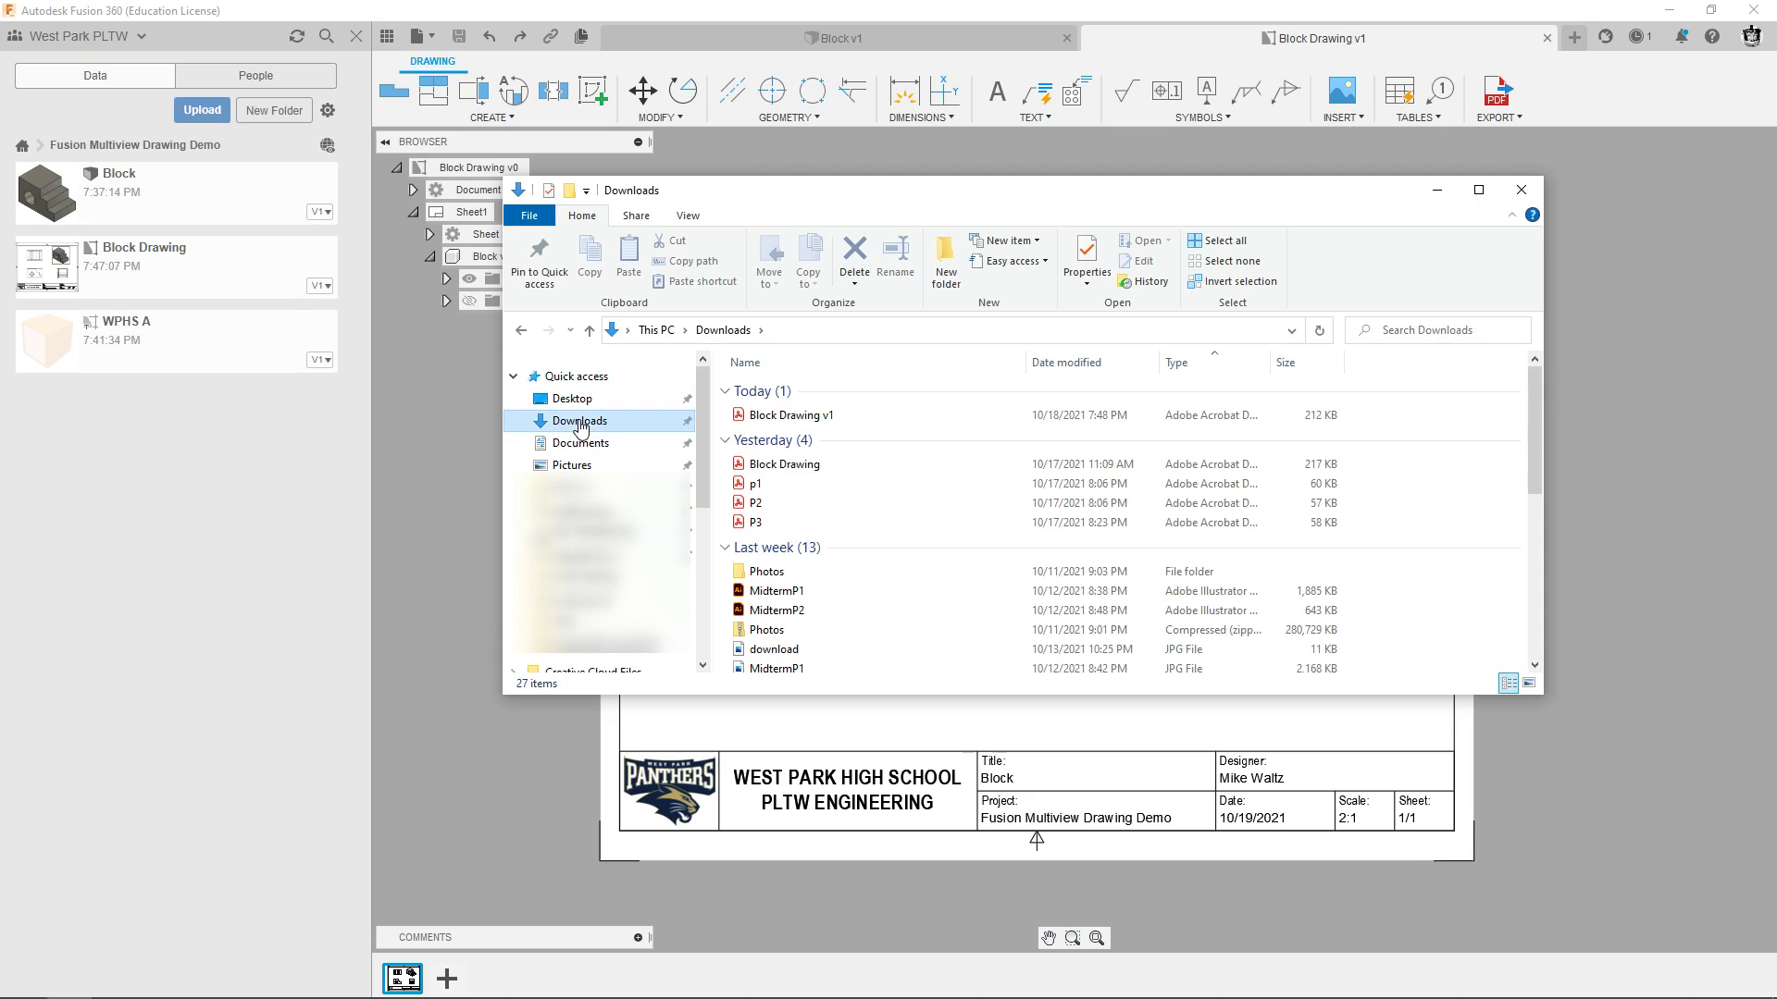
# Open the exported Block Drawing v1 PDF to check the sheet and close it again.
pyautogui.press('ctrl')
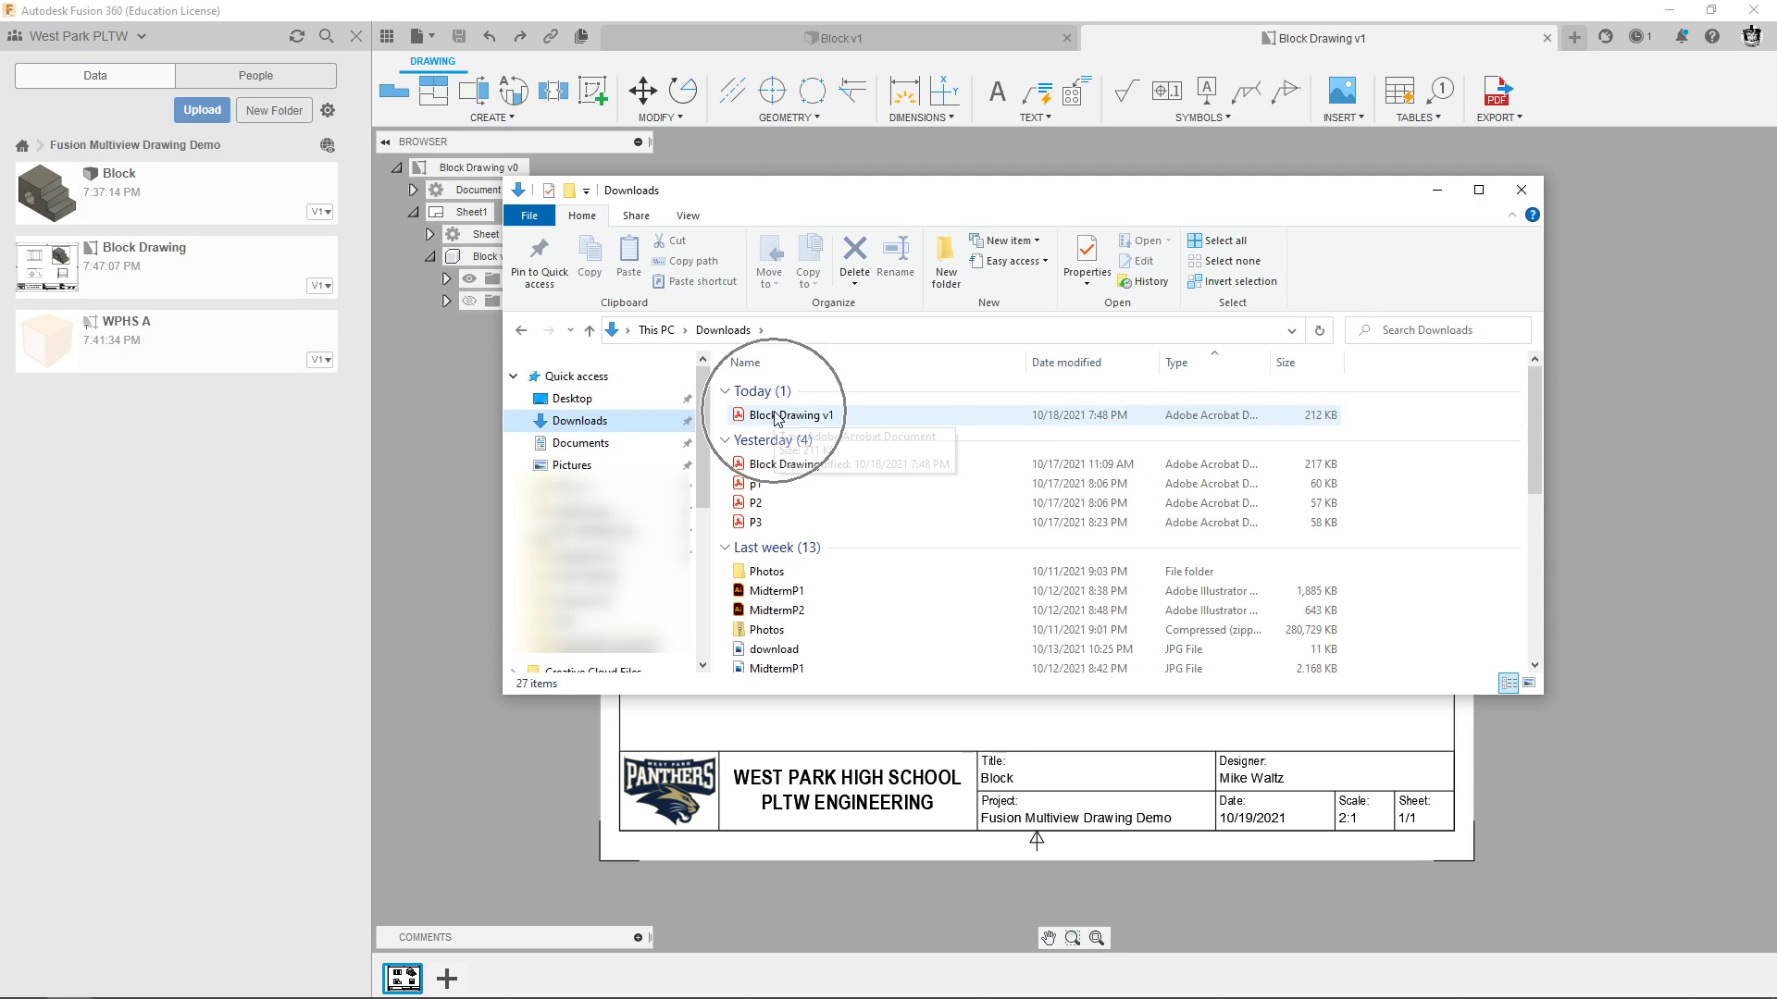
pyautogui.press('ctrl')
pyautogui.doubleClick(776, 415)
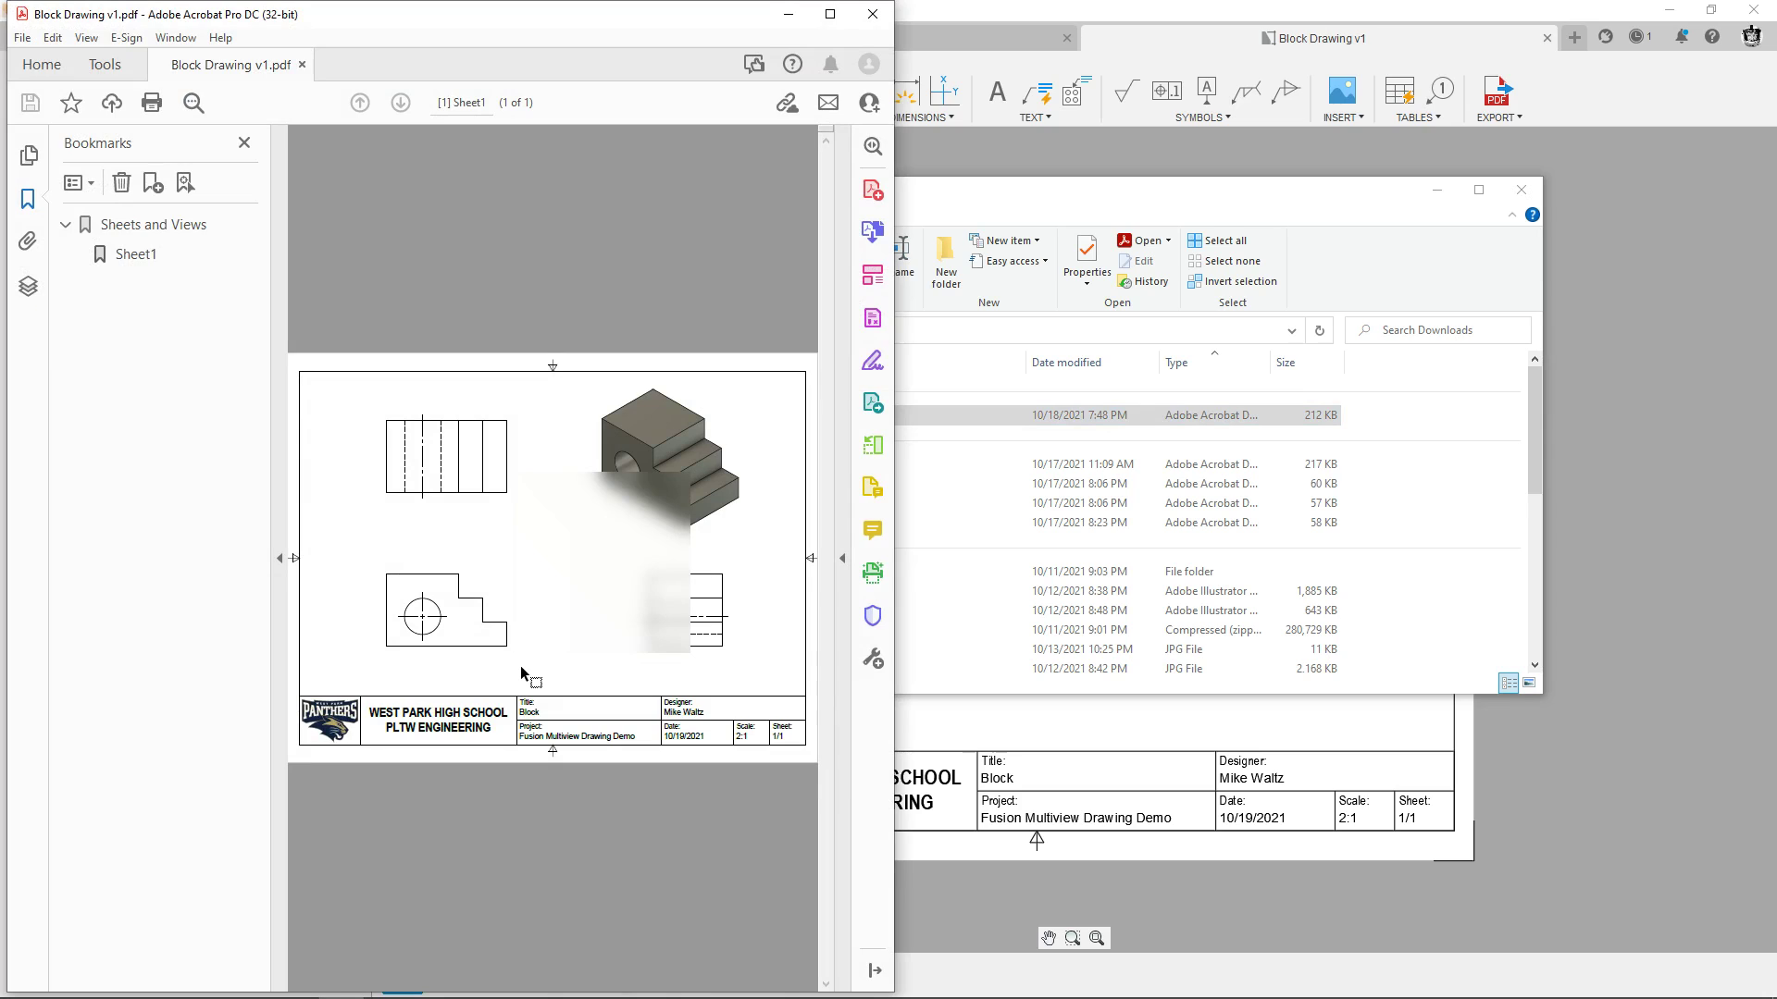
pyautogui.click(879, 17)
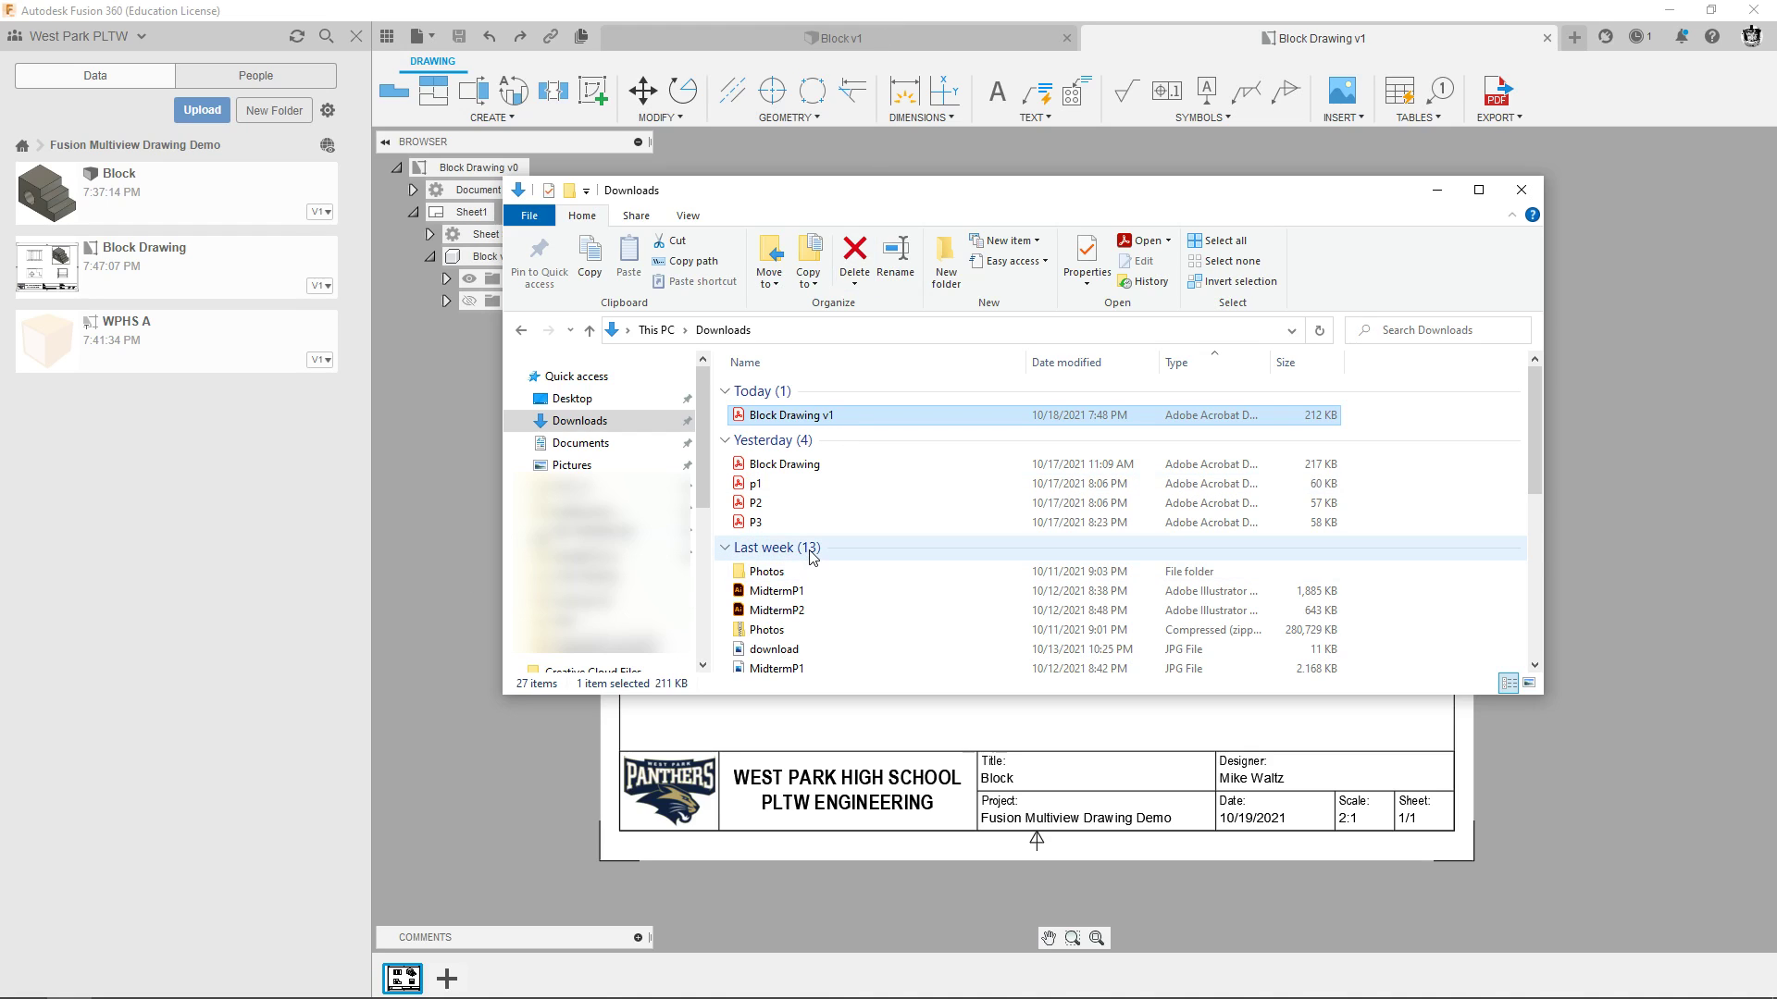
# Switch to the Fusion Multiview Drawing assignment in Google Classroom and review its instructions and attachments.
pyautogui.hotkey('alt', 'Tab')
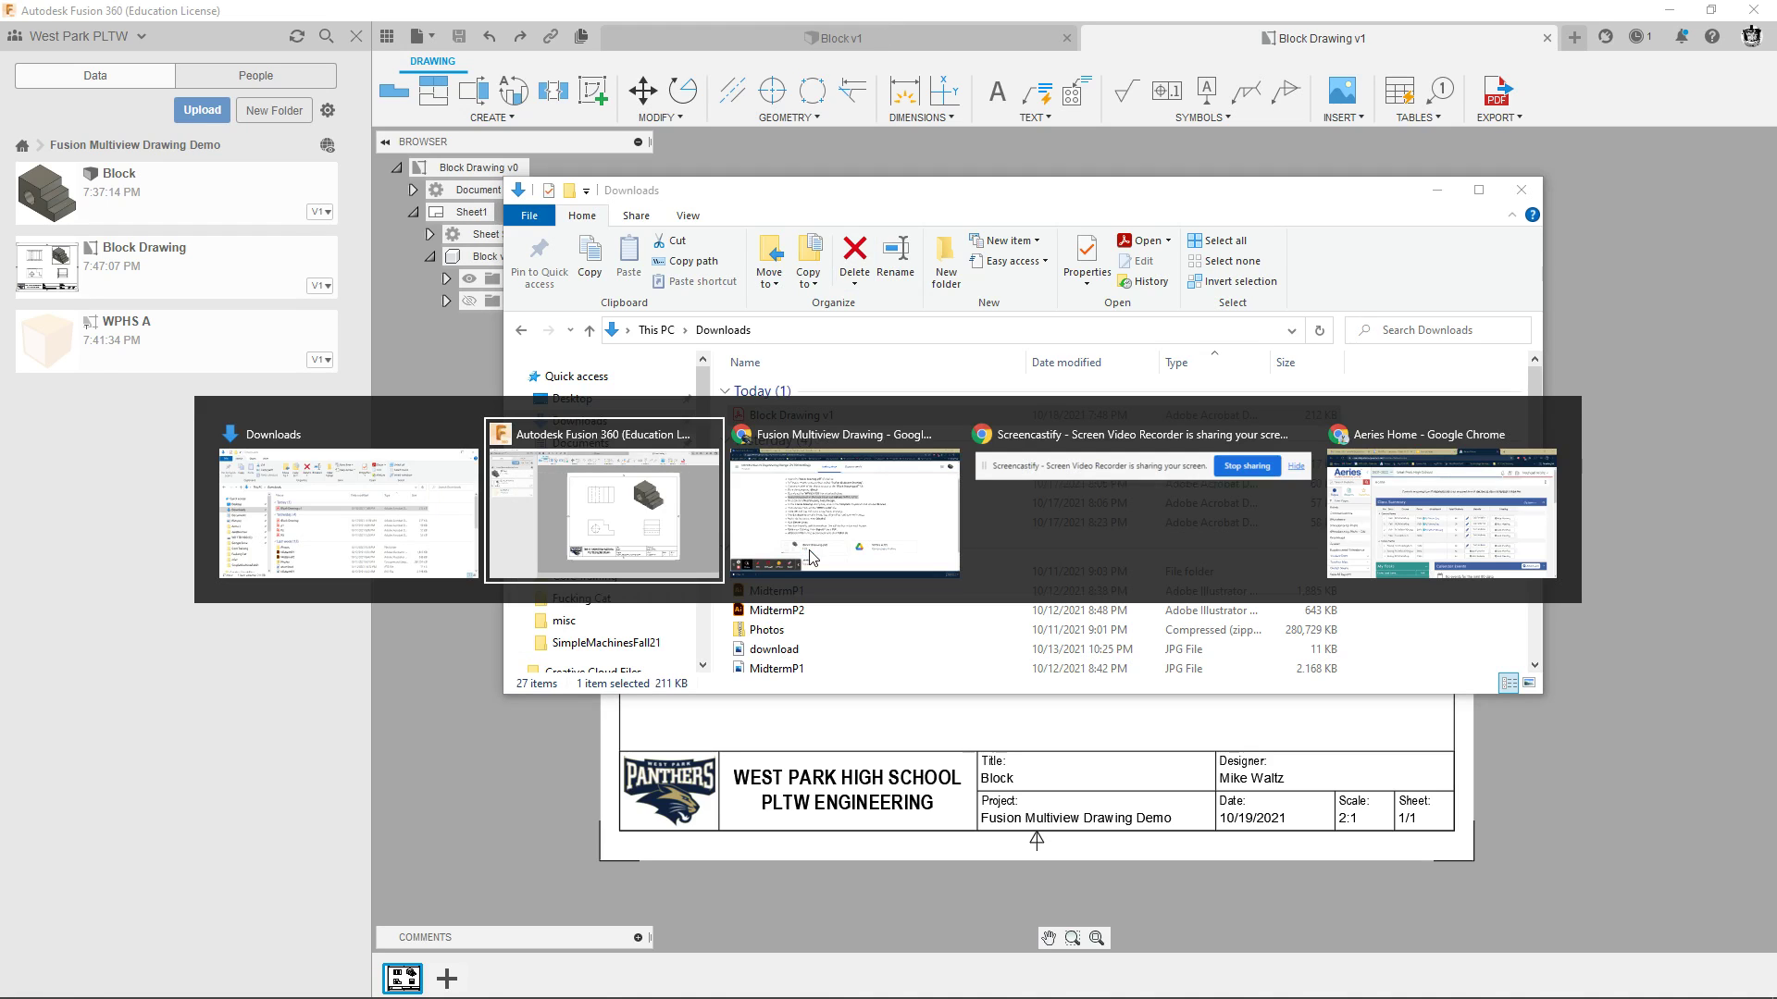
pyautogui.hotkey('alt', 'Tab')
pyautogui.scroll(2, 982, 581)
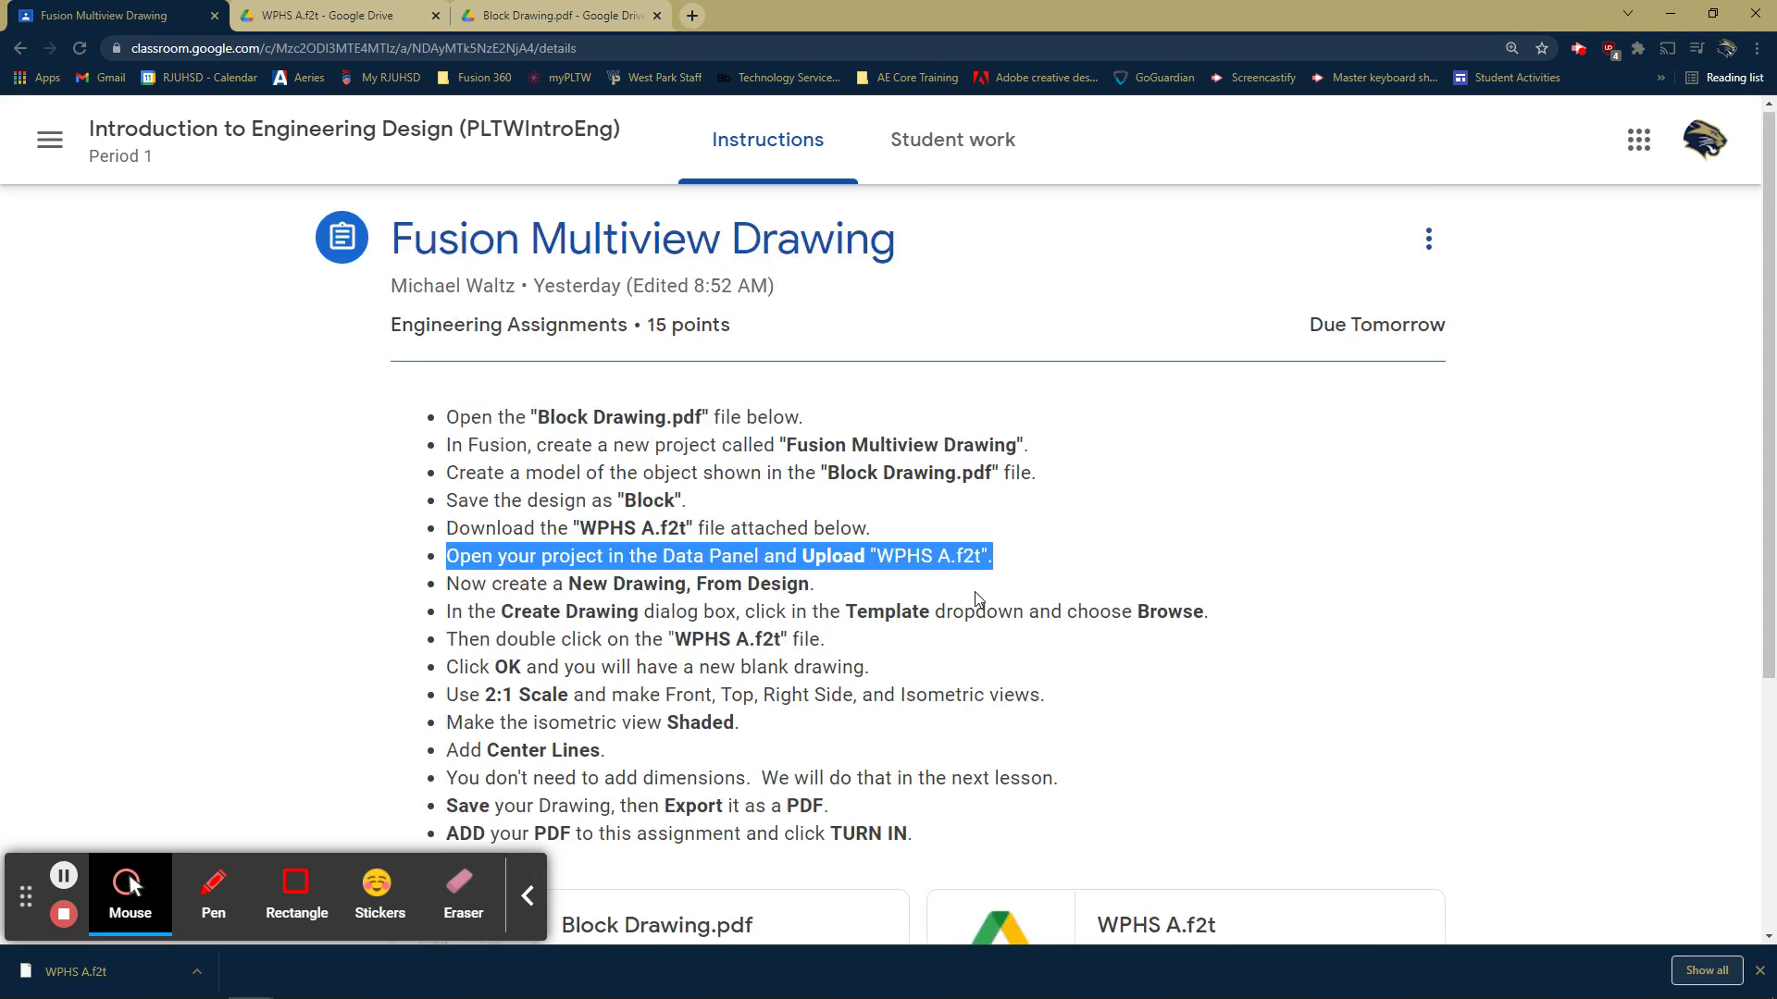
pyautogui.scroll(-4, 958, 587)
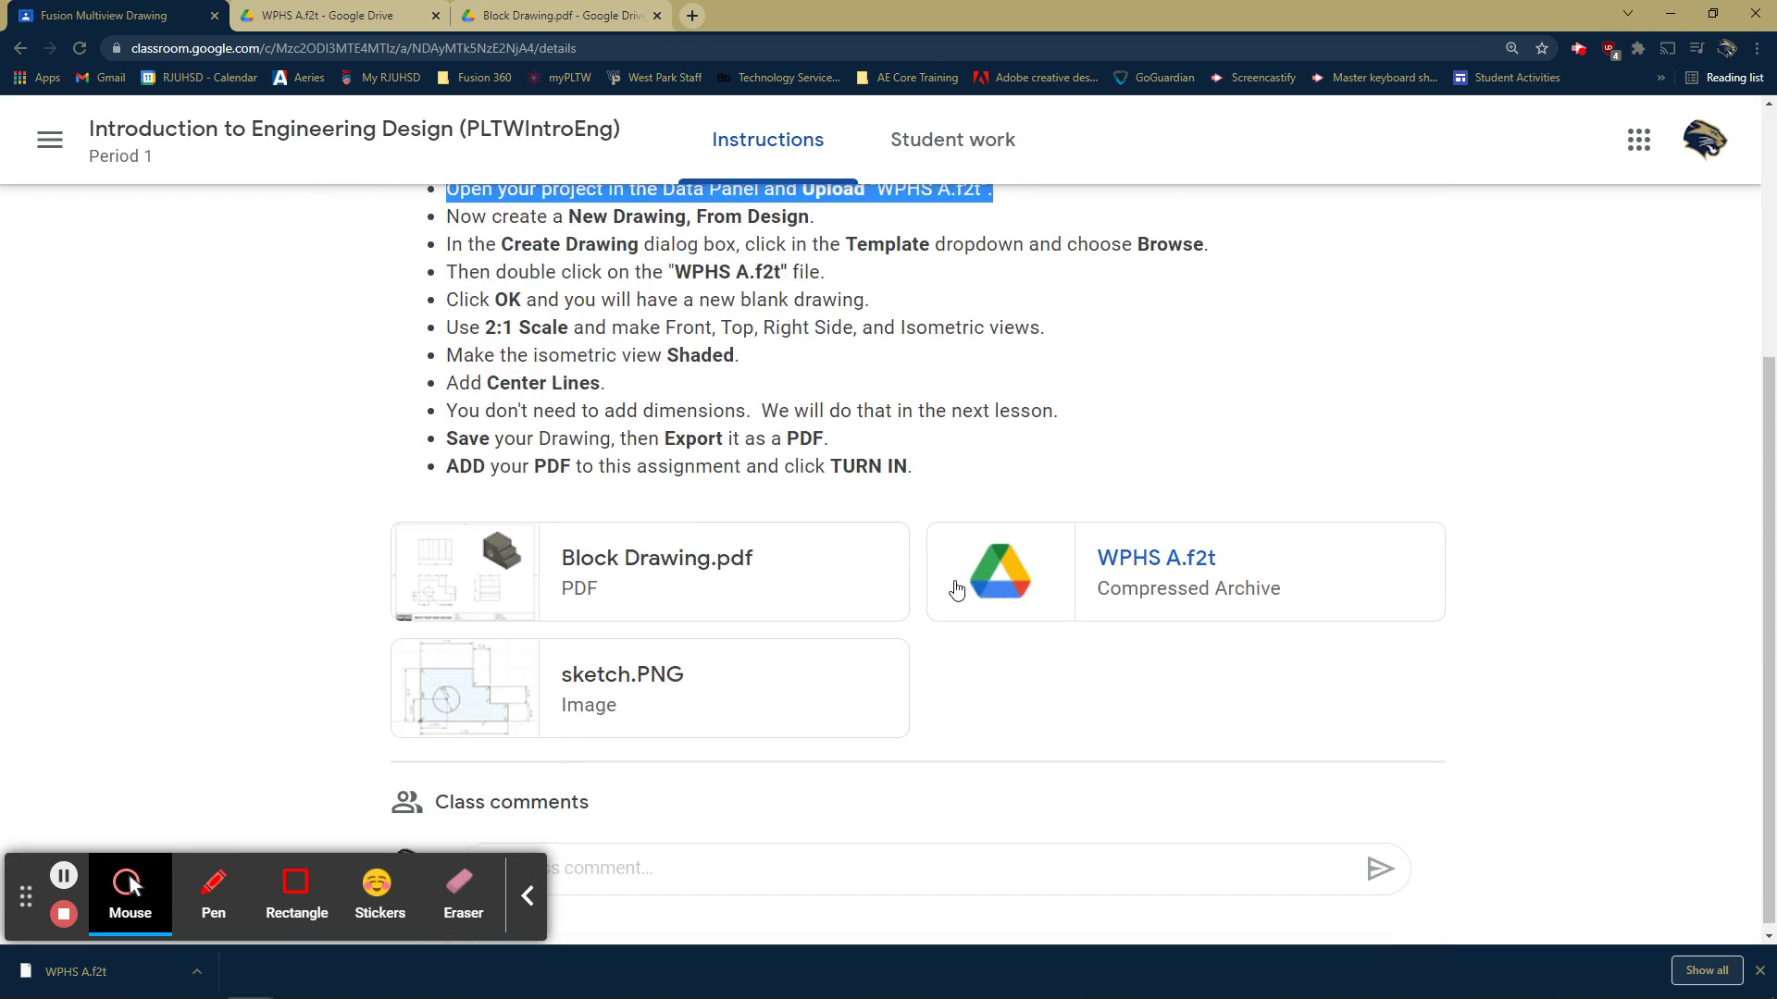
pyautogui.scroll(3, 944, 585)
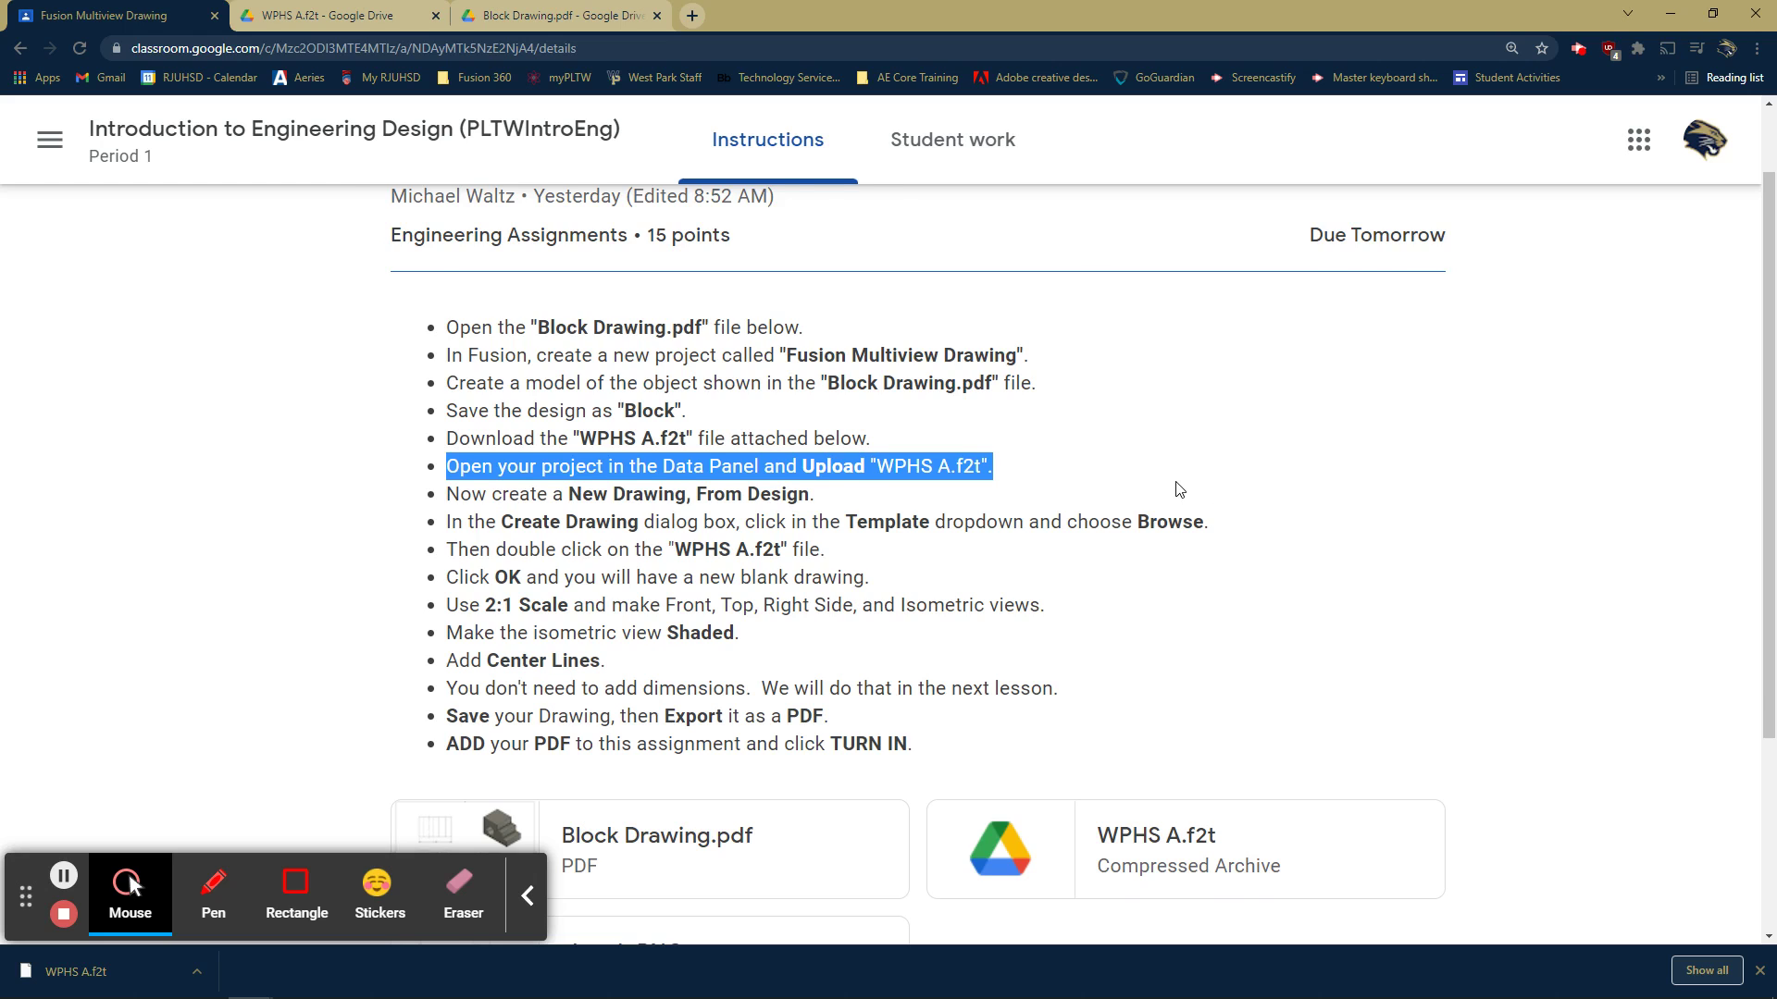
pyautogui.scroll(1, 1184, 490)
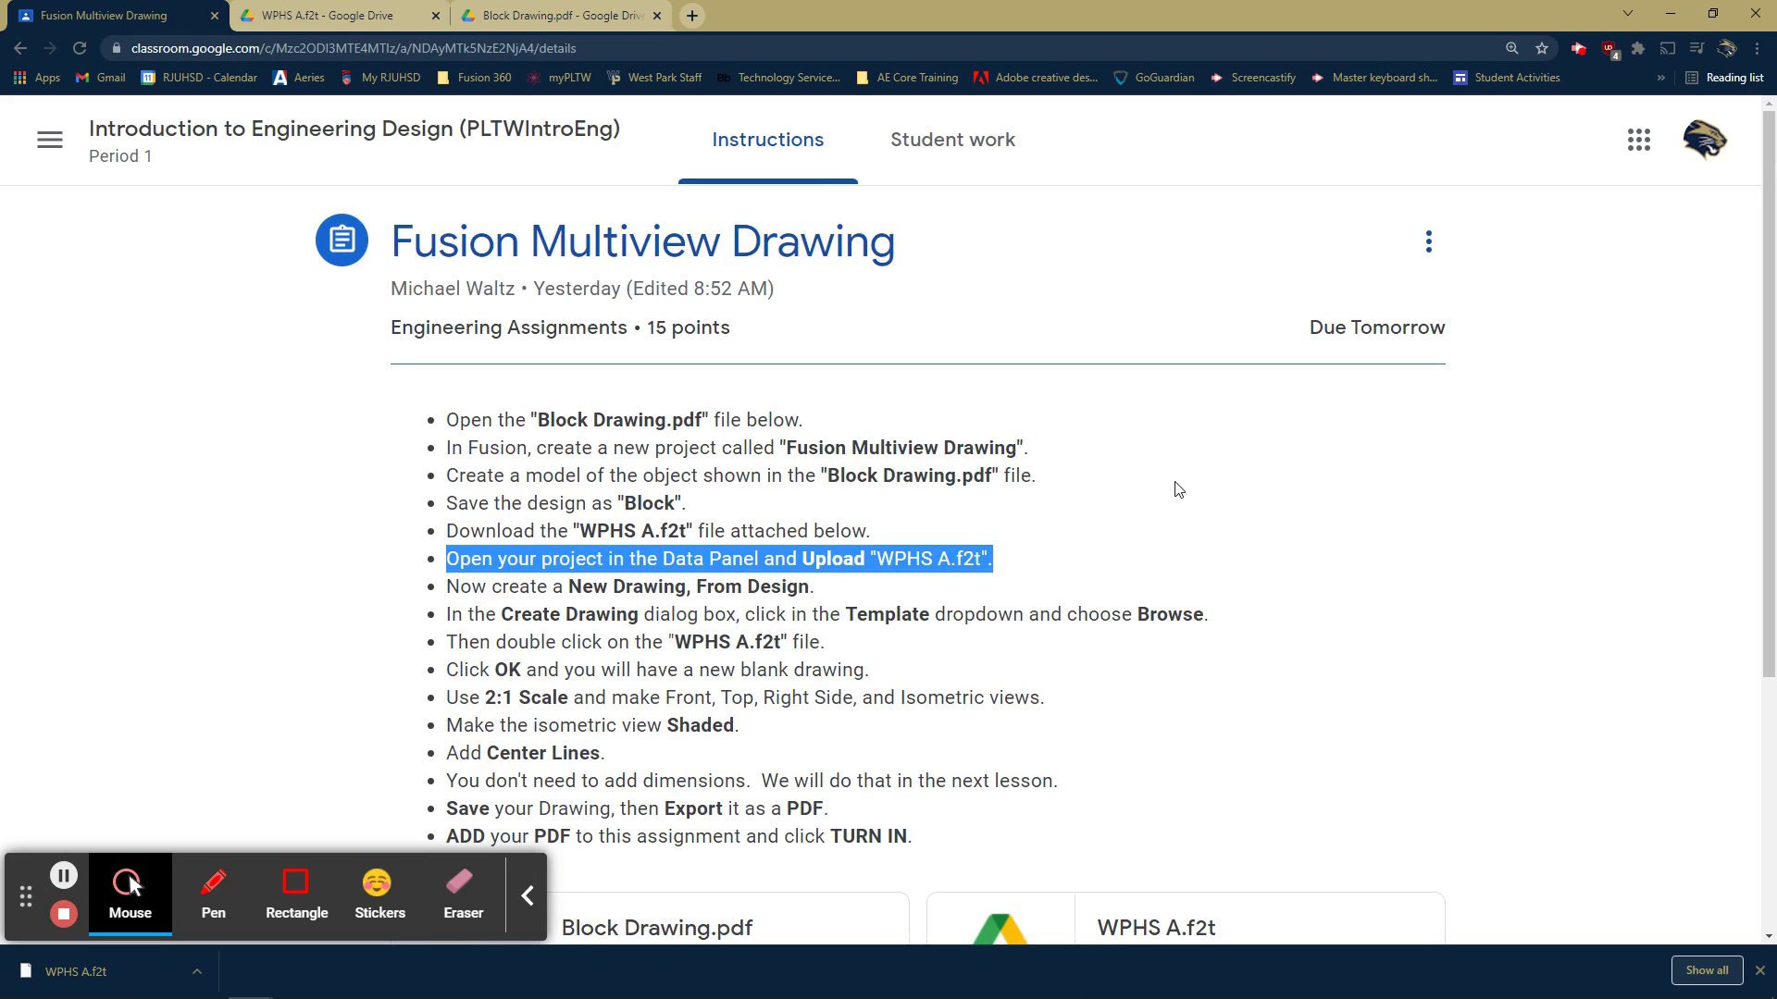